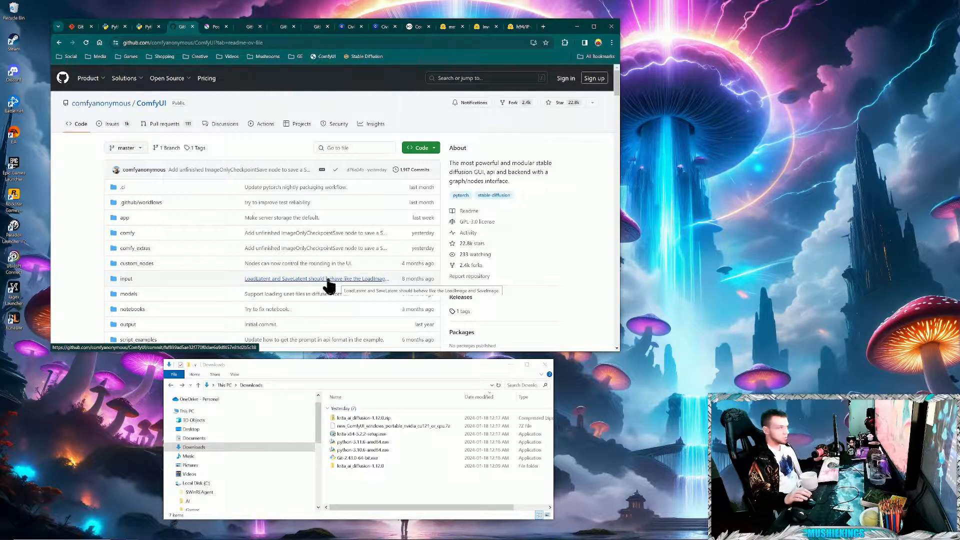
# - Review the Git for Windows download page and locate the 64-bit Windows installers for Python 3.10.6 and Python 3.11.6
pyautogui.click(81, 29)
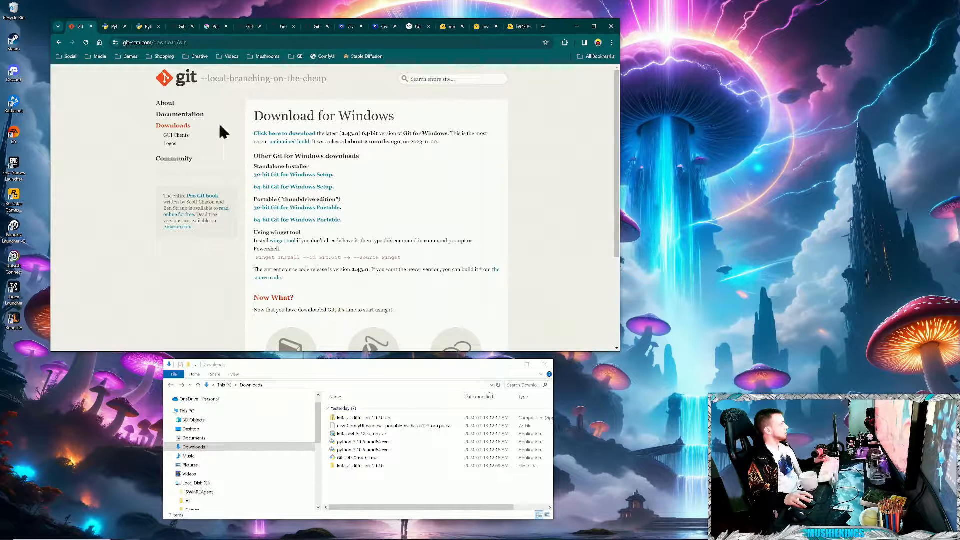
pyautogui.click(113, 27)
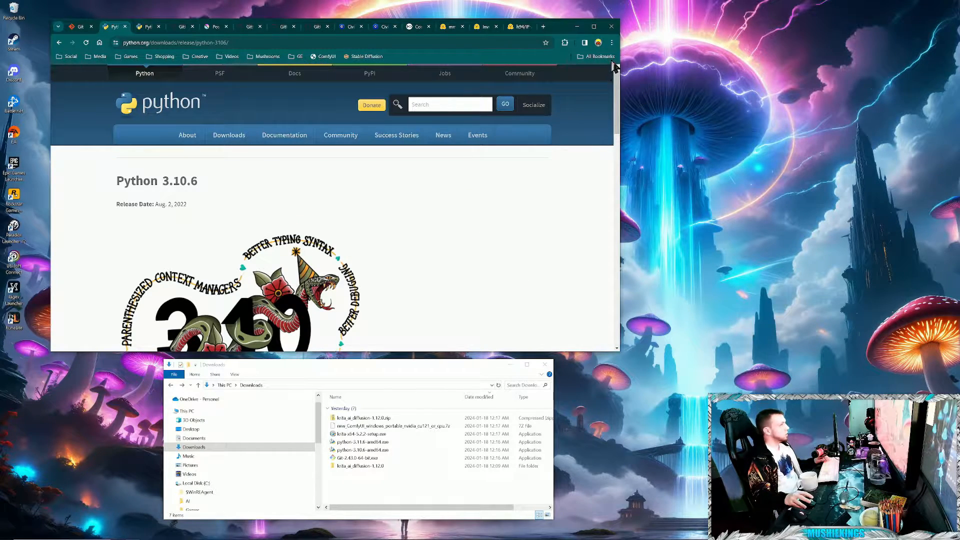
pyautogui.moveTo(616, 90); pyautogui.dragTo(652, 242)
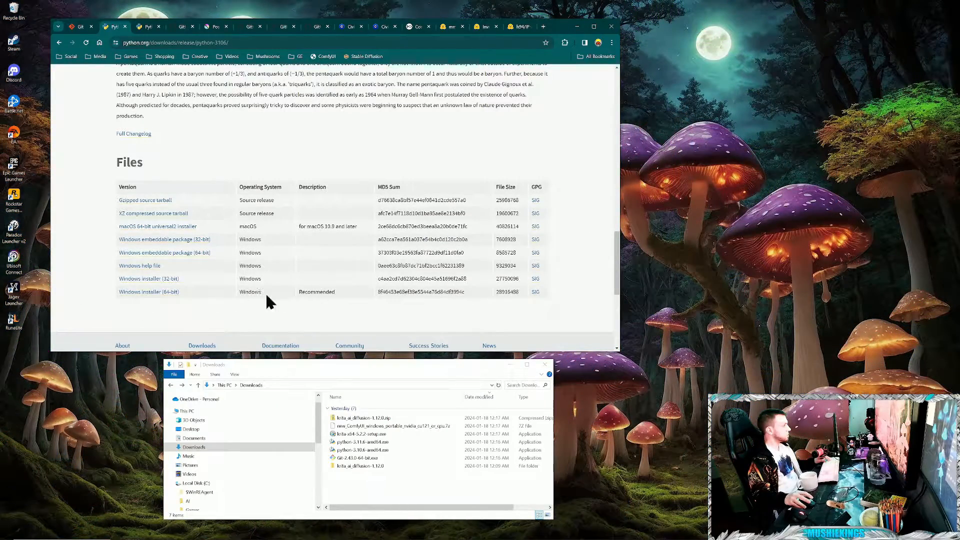
pyautogui.moveTo(100, 291); pyautogui.dragTo(124, 293)
pyautogui.click(361, 314)
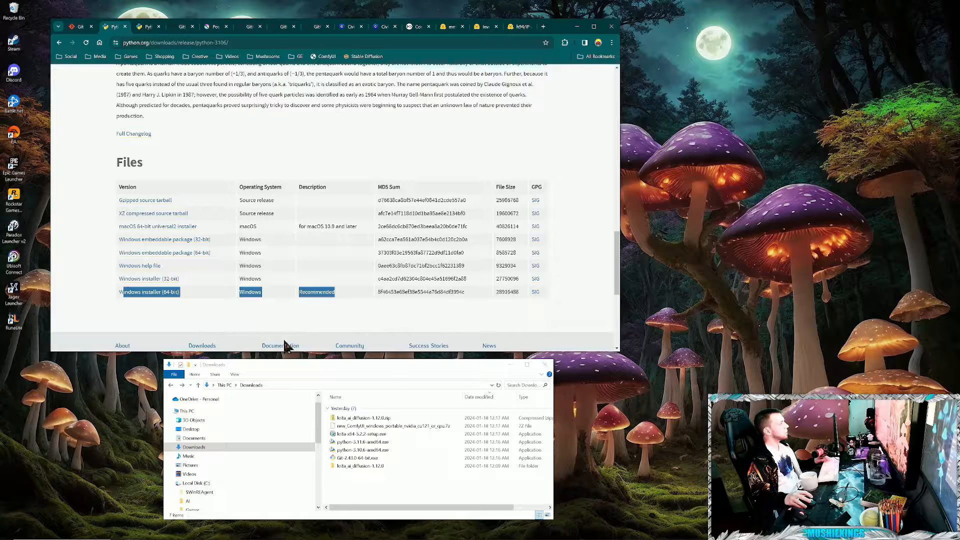
pyautogui.click(142, 28)
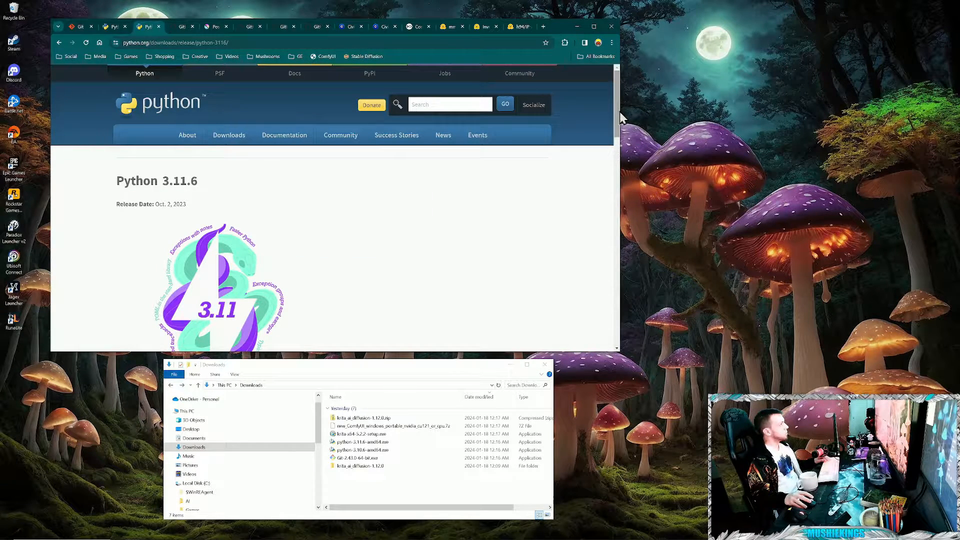
pyautogui.moveTo(619, 114); pyautogui.dragTo(611, 265)
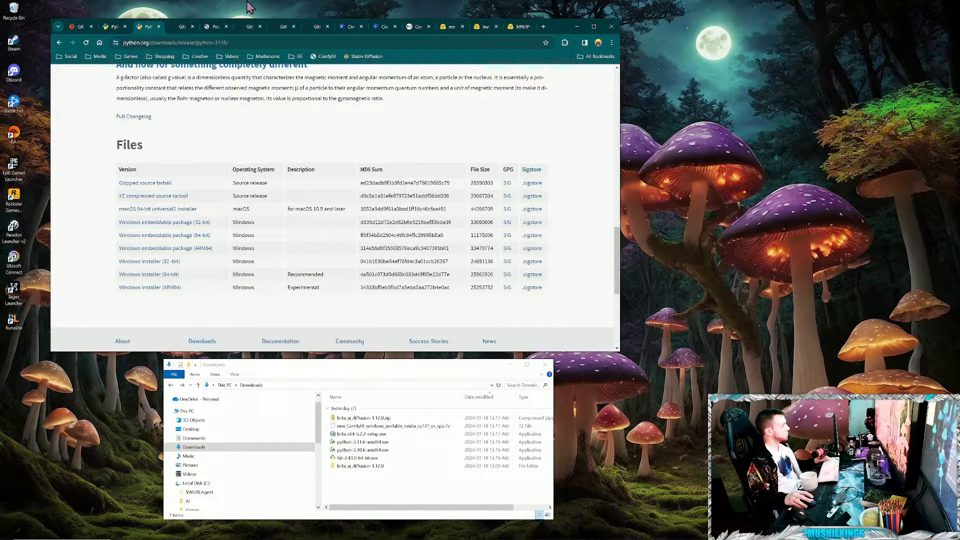
pyautogui.click(182, 27)
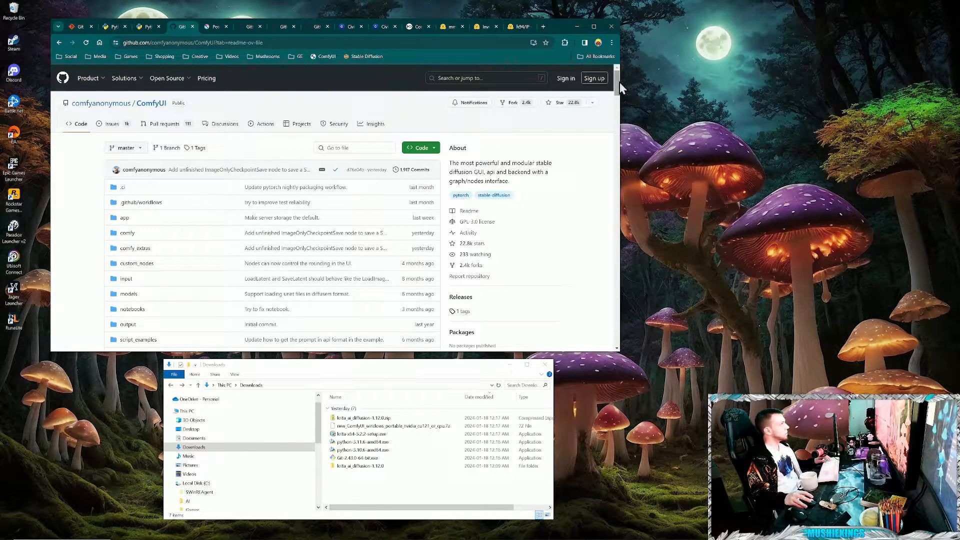
pyautogui.moveTo(620, 82); pyautogui.dragTo(615, 217)
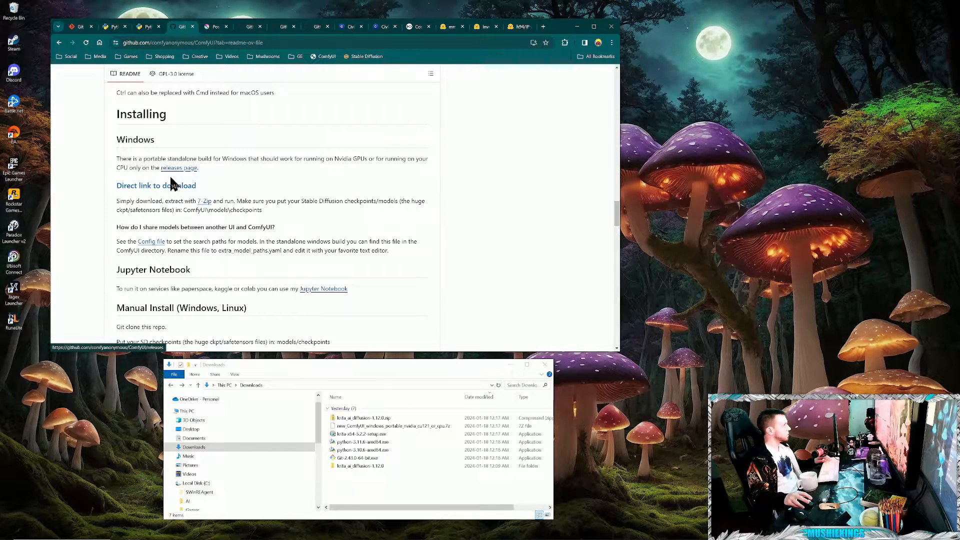
pyautogui.click(212, 28)
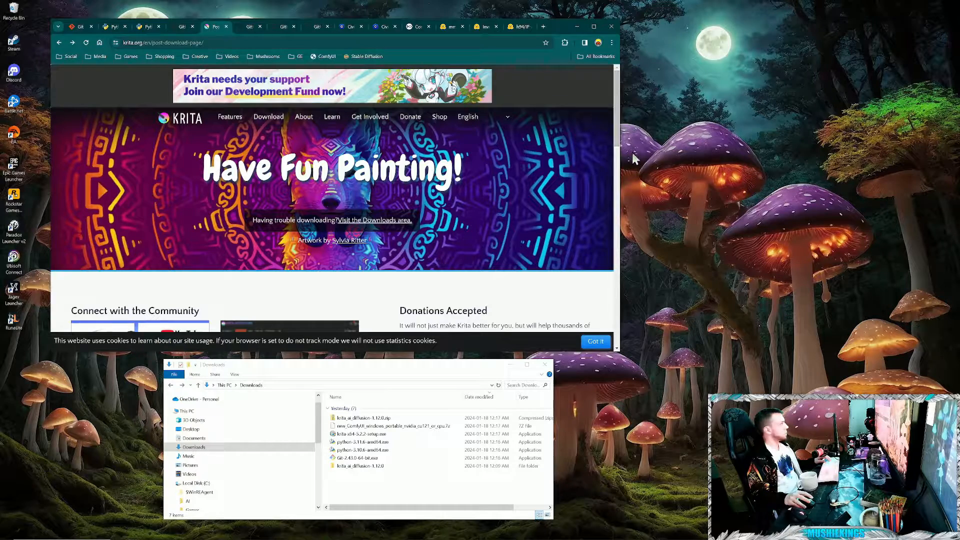
pyautogui.click(273, 120)
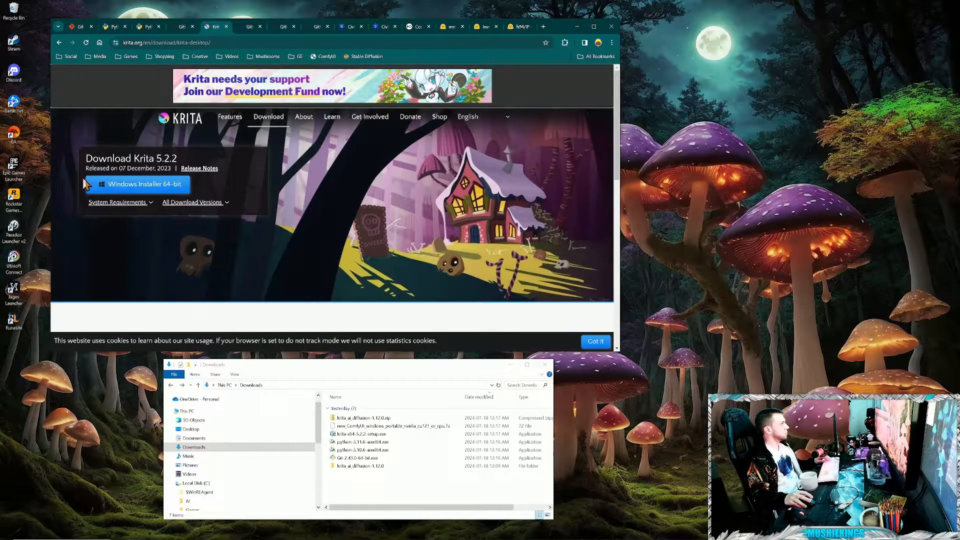
# - Open the krita-ai-diffusion plugin's release page from its readme and locate the krita_ai_diffusion-1.12.0.zip download
pyautogui.click(250, 28)
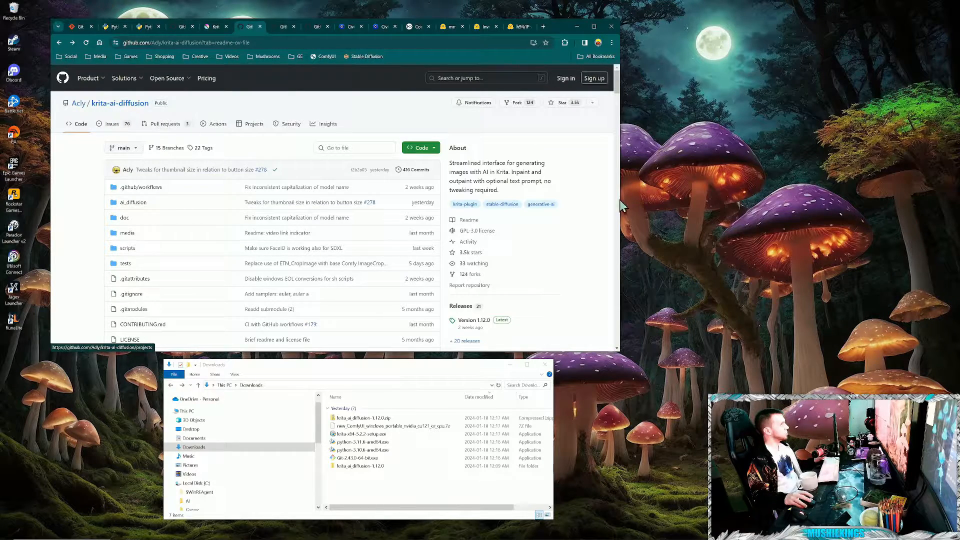
pyautogui.moveTo(619, 85); pyautogui.dragTo(616, 100)
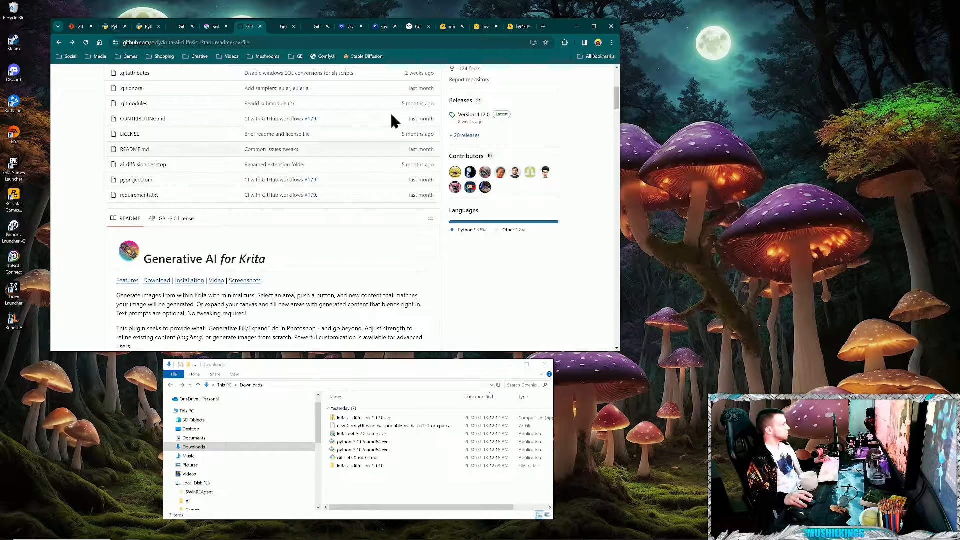
pyautogui.click(158, 282)
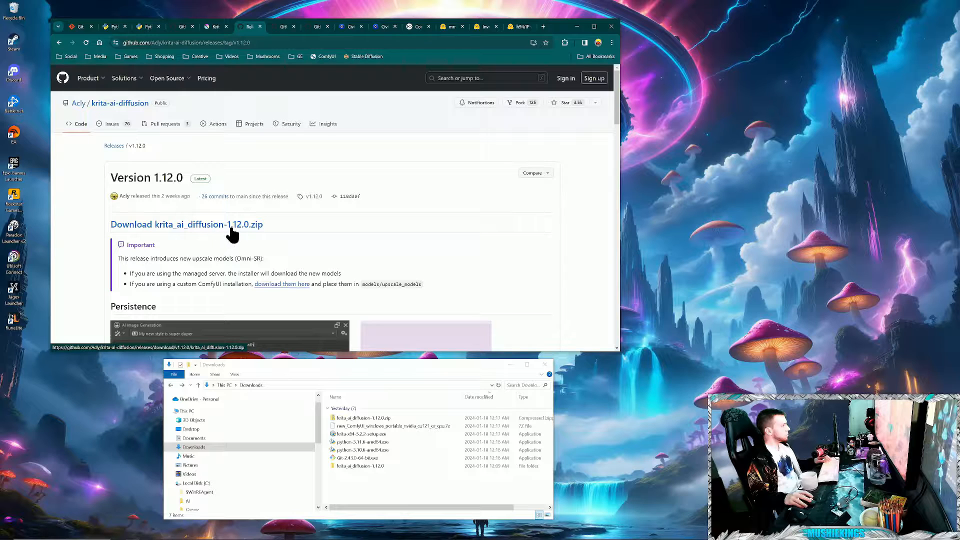
pyautogui.rightClick(191, 224)
pyautogui.click(507, 262)
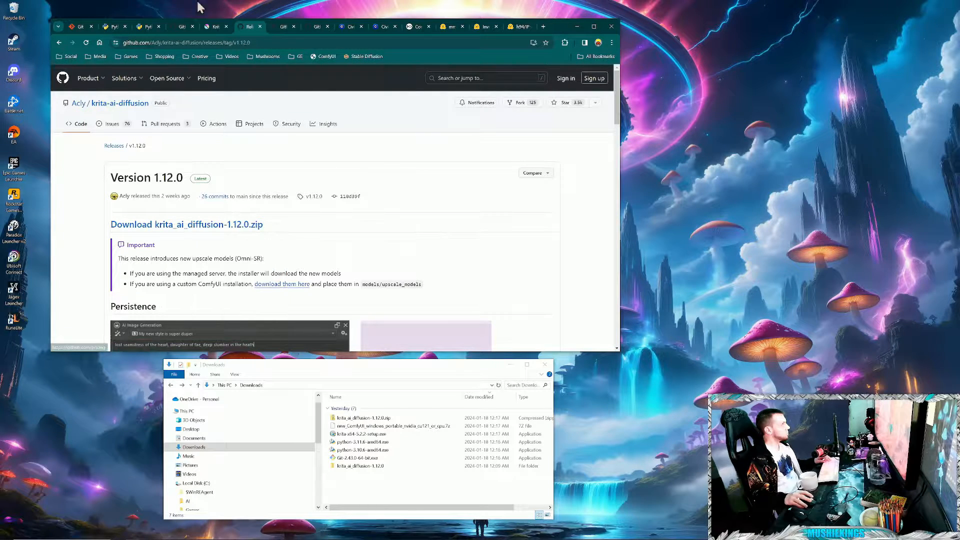
# - Save the install-manager-for-portable-version.bat script from the ComfyUI-Manager readme's portable installation section to the Downloads folder
pyautogui.click(282, 27)
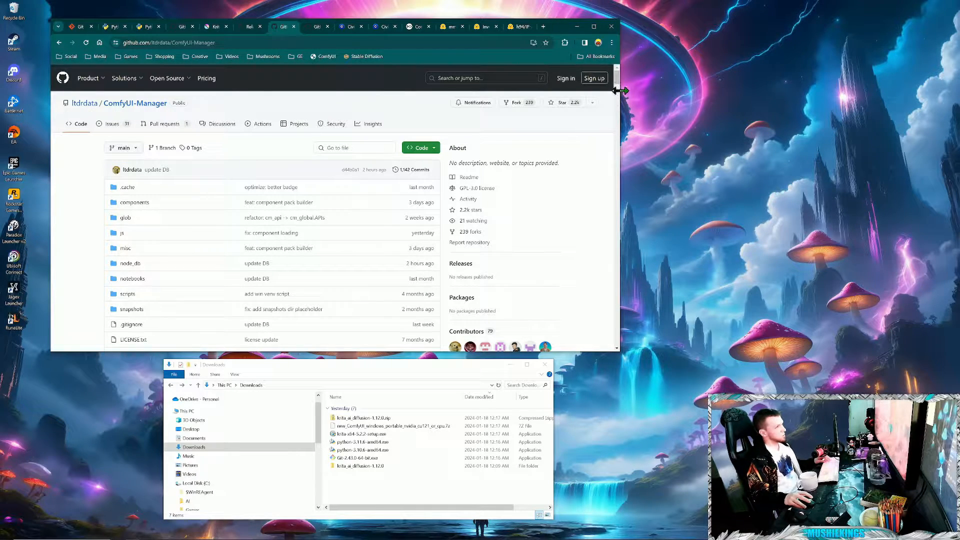
pyautogui.scroll(-5, 620, 92)
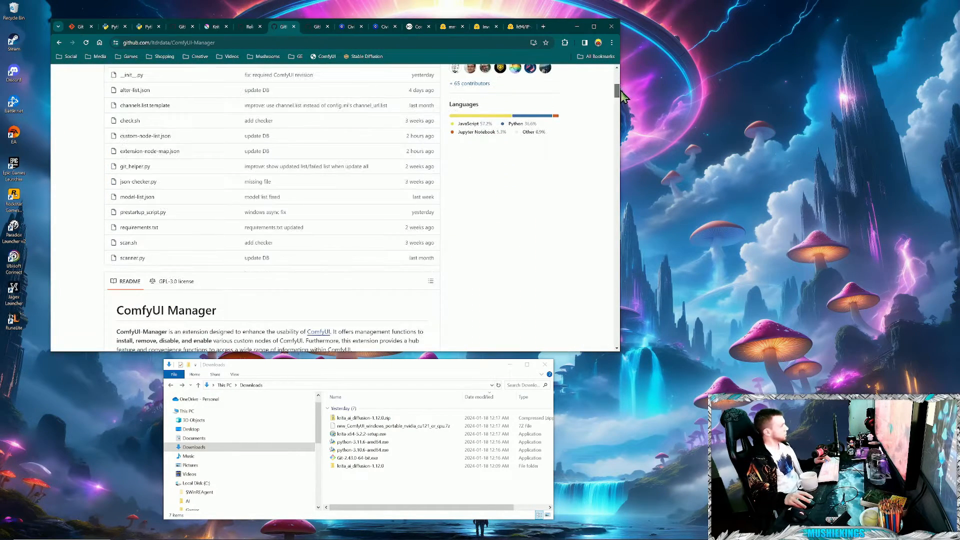
pyautogui.moveTo(621, 91); pyautogui.dragTo(621, 104)
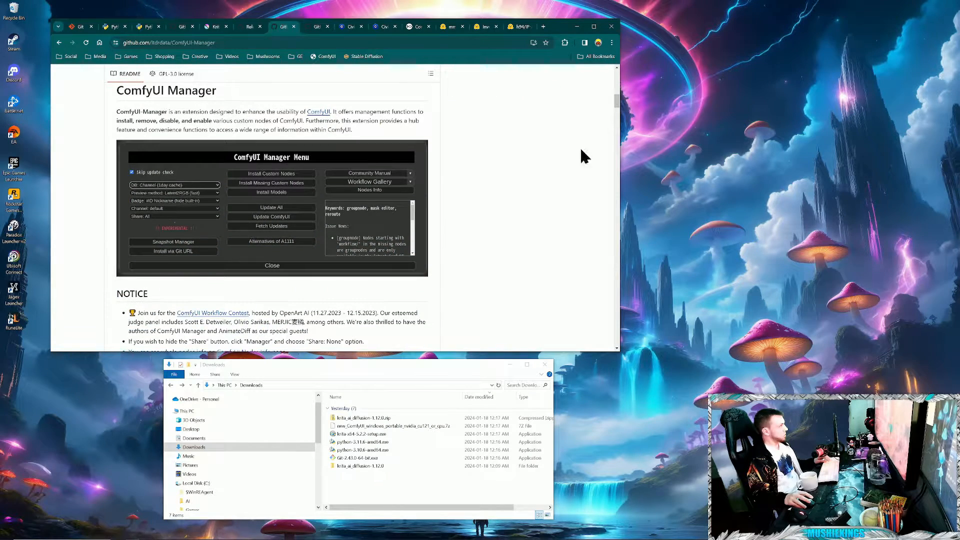
pyautogui.click(617, 122)
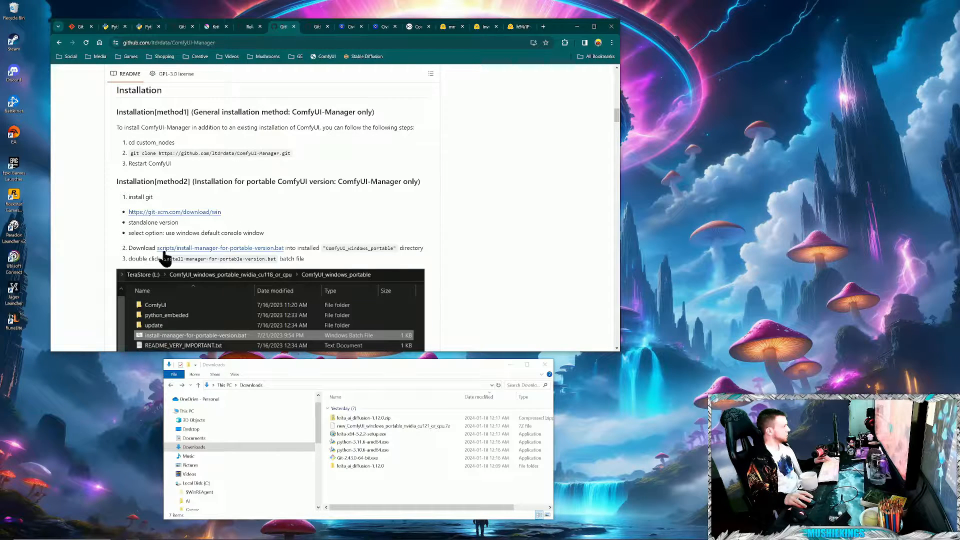
pyautogui.rightClick(263, 250)
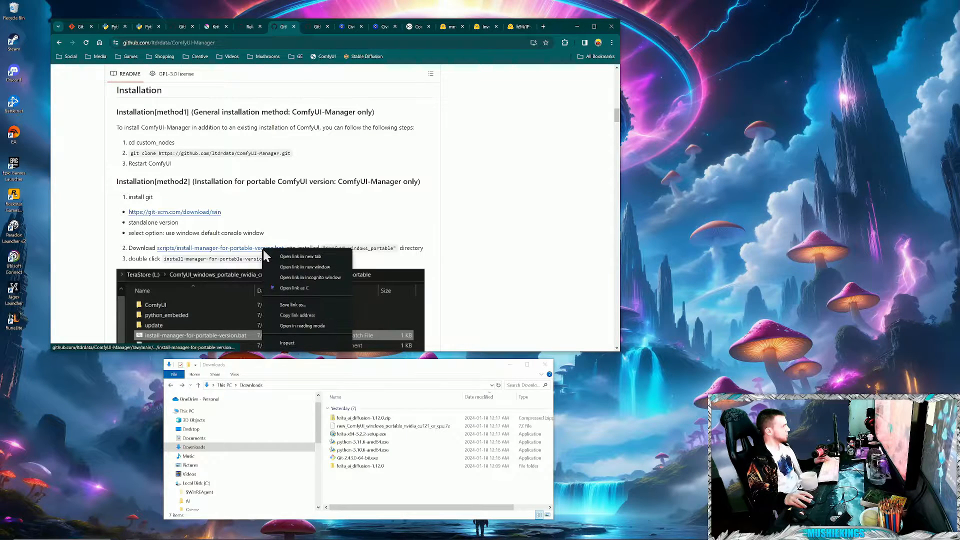
pyautogui.click(295, 306)
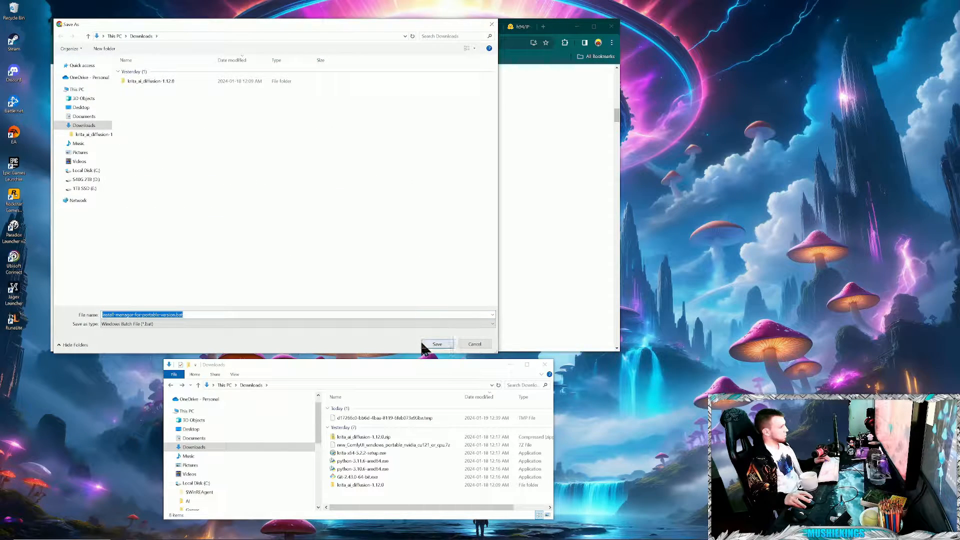
pyautogui.click(435, 345)
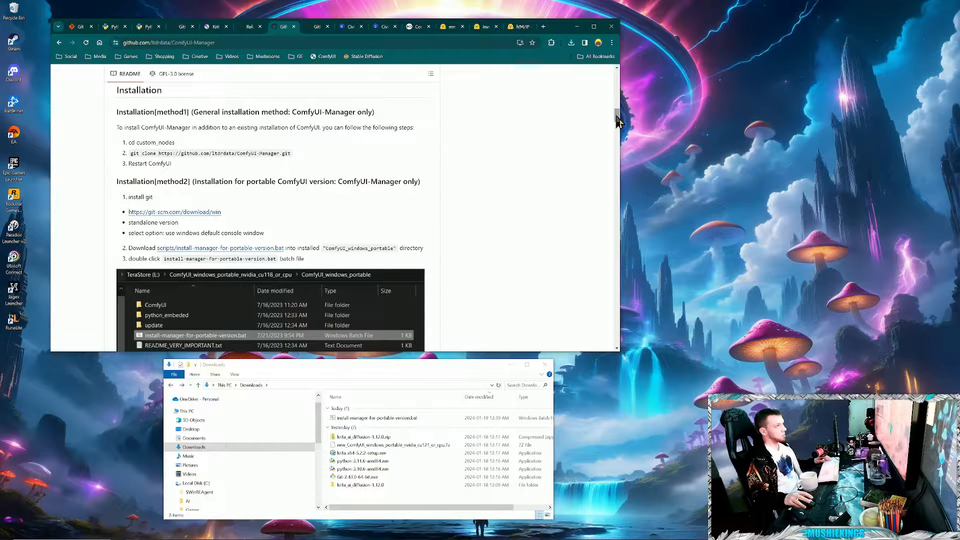
# - View the ComfyUI_toyxyz_test_nodes repository and return to the Git for Windows download page
pyautogui.click(317, 28)
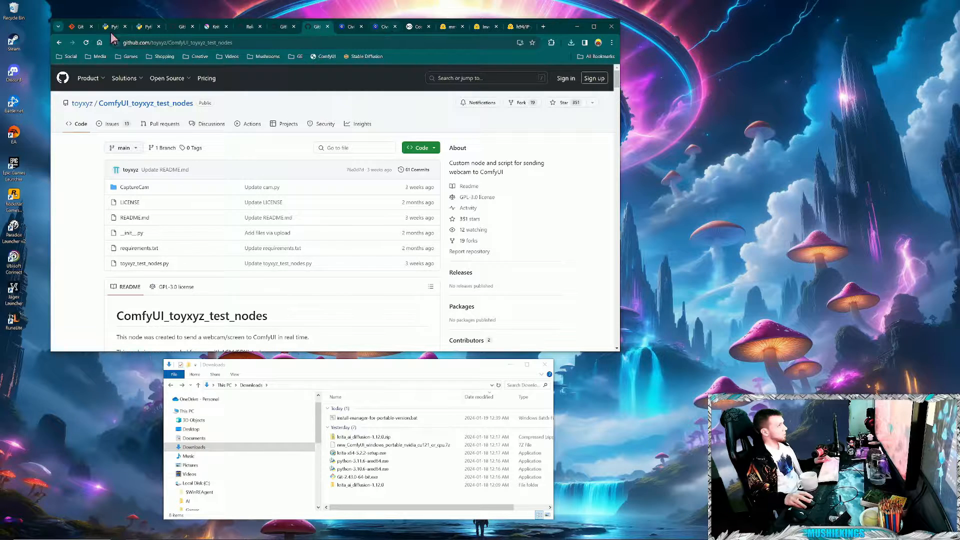
pyautogui.click(89, 29)
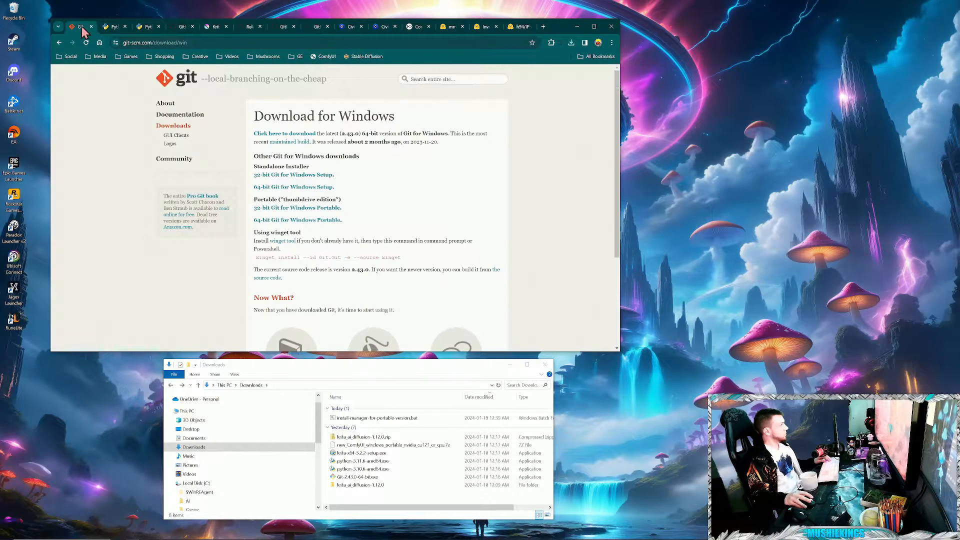
# - Extract the new_ComfyUI_windows_portable_nvidia_cu121_or_cpu.7z archive with 7-Zip into its own named folder and move the progress window aside
pyautogui.click(392, 508)
pyautogui.rightClick(365, 444)
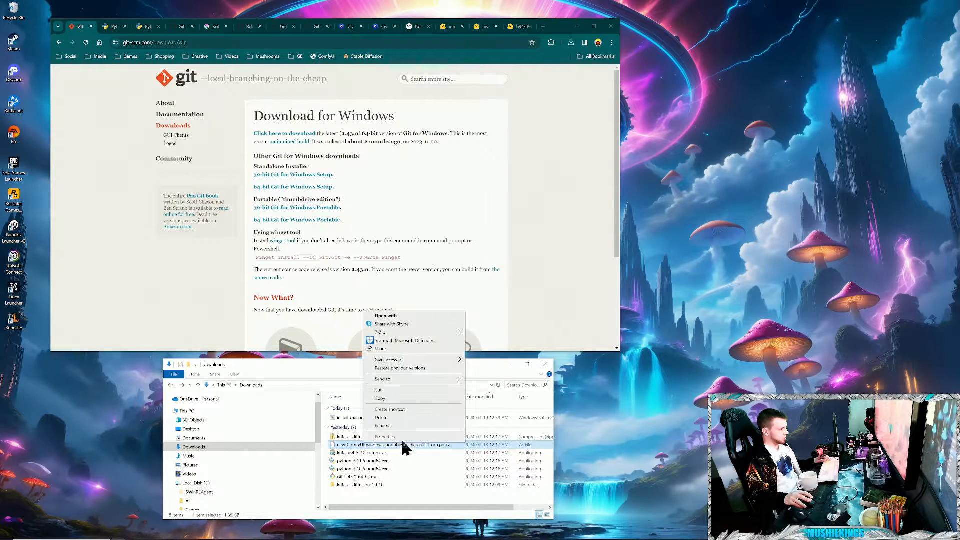
pyautogui.moveTo(404, 331)
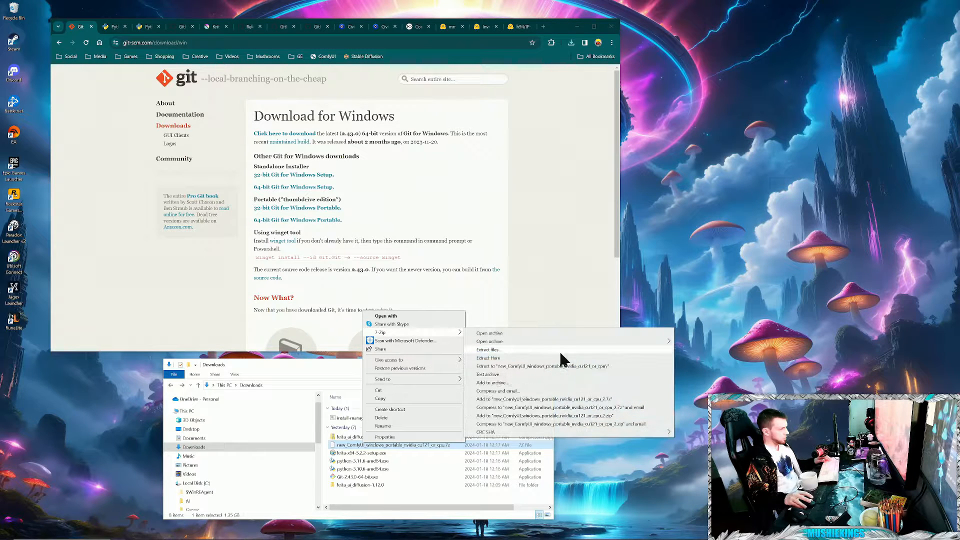
pyautogui.click(516, 366)
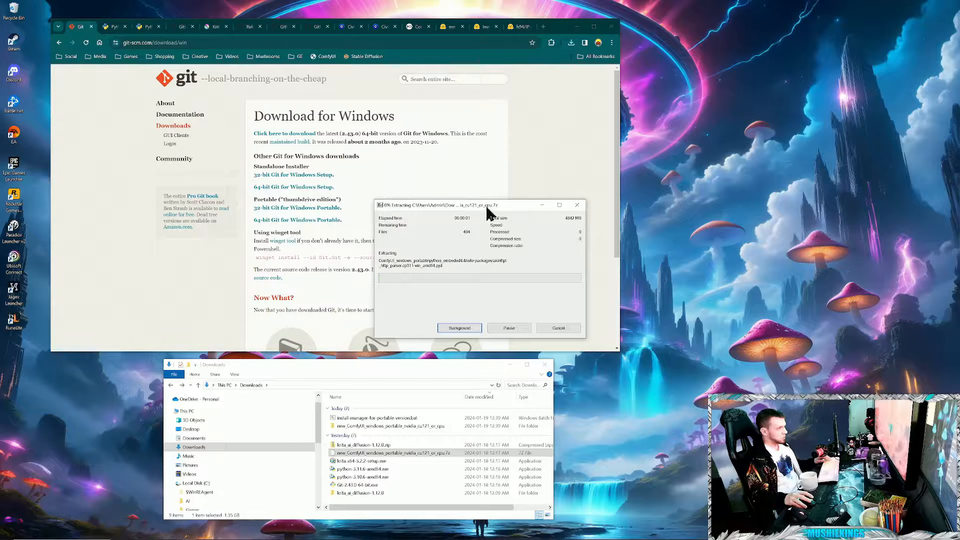
pyautogui.moveTo(486, 205); pyautogui.dragTo(712, 380)
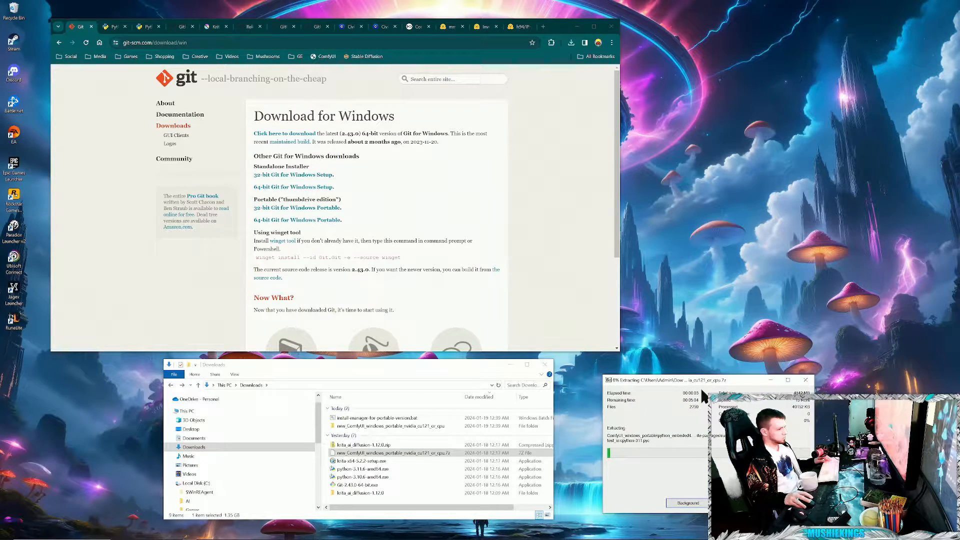
# - Launch the 64-bit Git installer from Downloads and cancel its setup at the license page
pyautogui.doubleClick(354, 485)
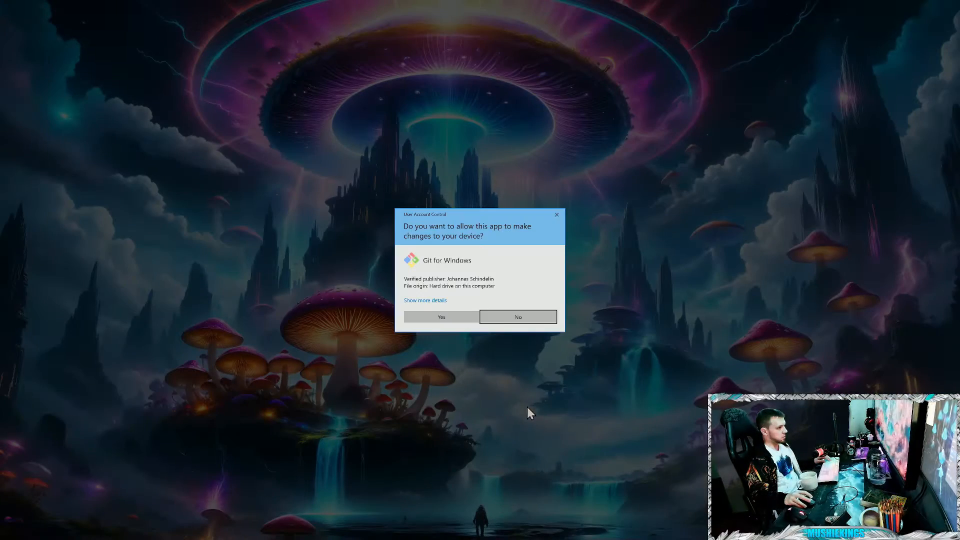
pyautogui.click(448, 316)
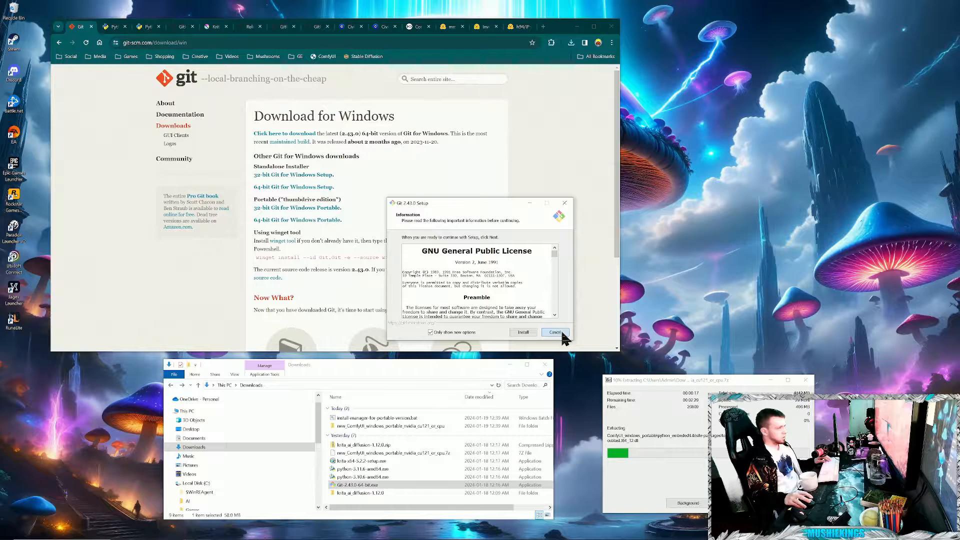
pyautogui.click(556, 333)
pyautogui.click(510, 316)
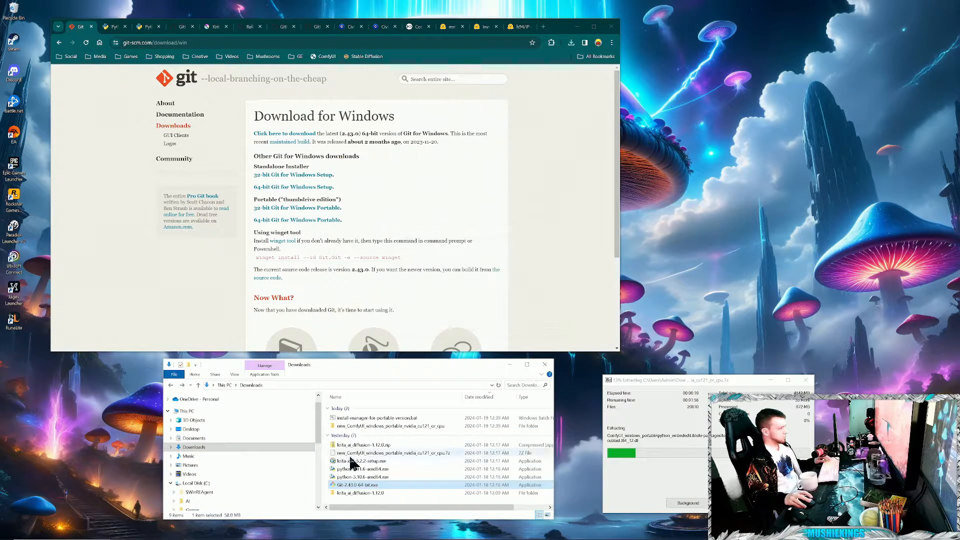
# - Launch the python-3.10.6-amd64.exe installer from Downloads and cancel its setup
pyautogui.doubleClick(370, 477)
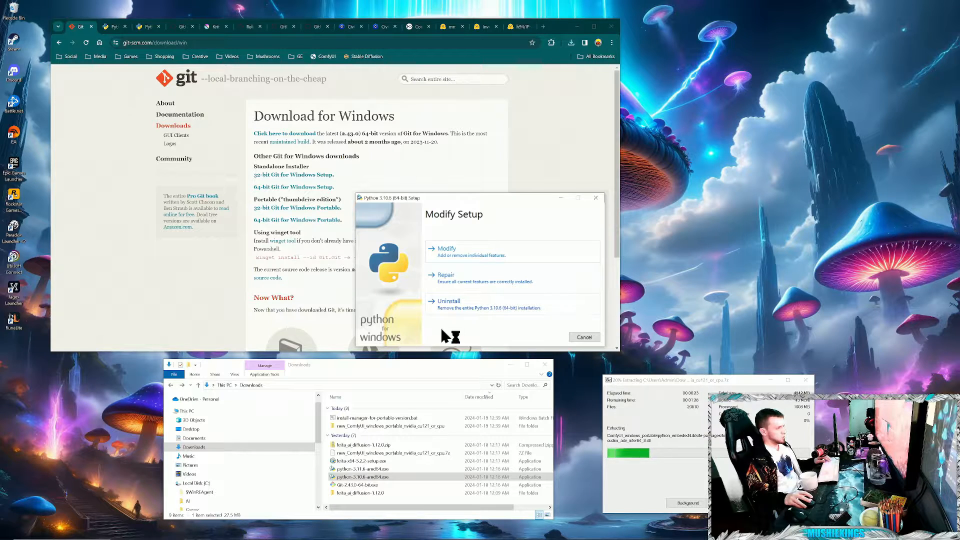
pyautogui.click(585, 337)
pyautogui.click(496, 296)
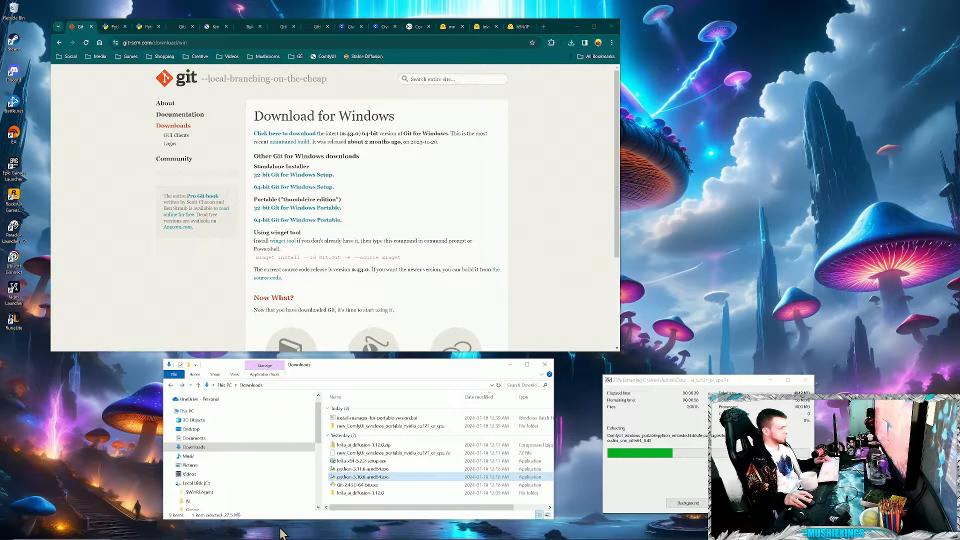
# - Run krita-x64-5.2.2-setup.exe from Downloads and bring up Krita's start screen
pyautogui.click(368, 470)
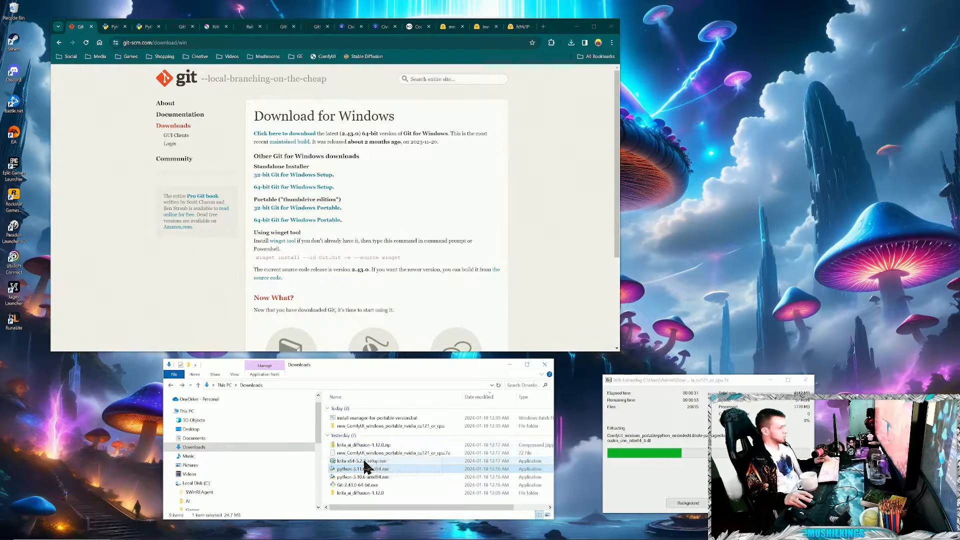
pyautogui.click(364, 462)
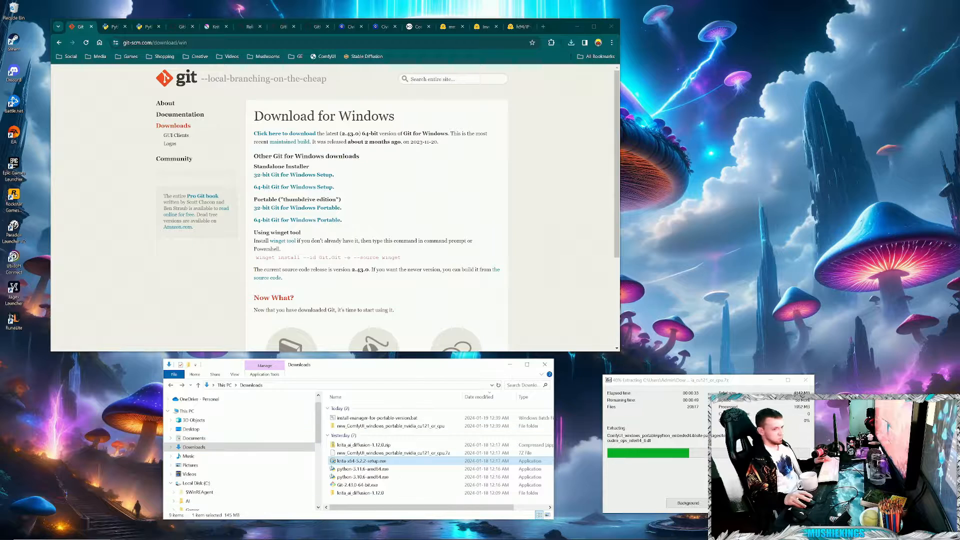
pyautogui.doubleClick(372, 461)
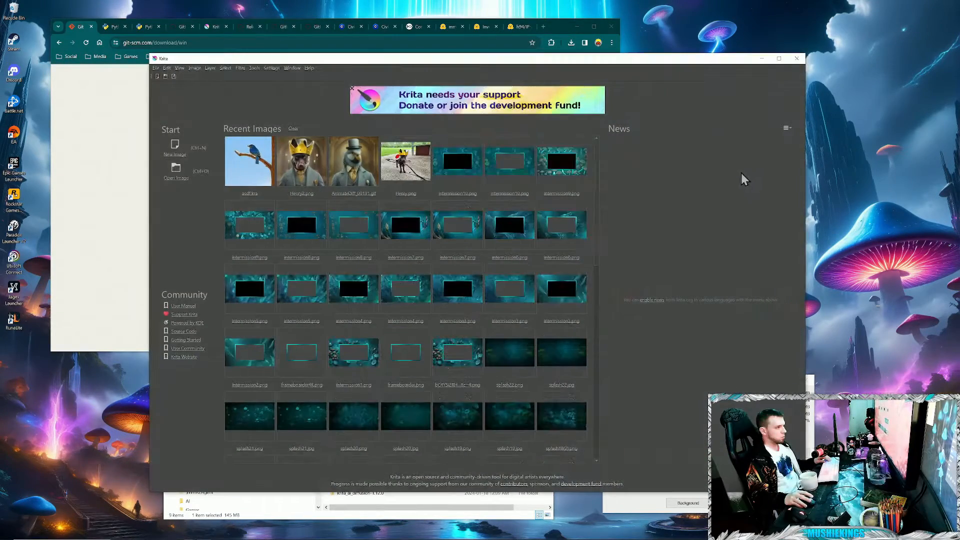
# - Close Krita and copy the ai_diffusion folder and ai_diffusion.desktop file from krita_ai_diffusion-1.12.0 in Downloads
pyautogui.click(797, 58)
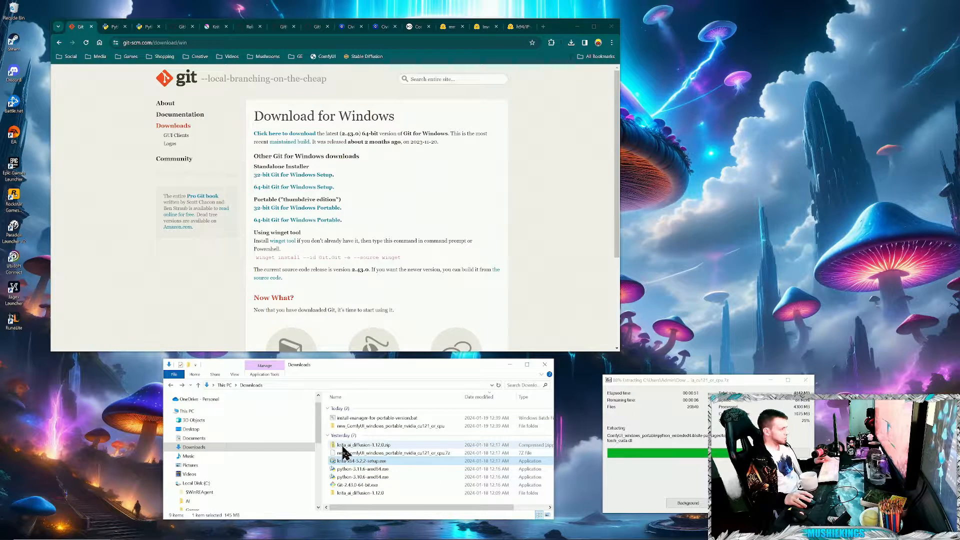
pyautogui.rightClick(375, 446)
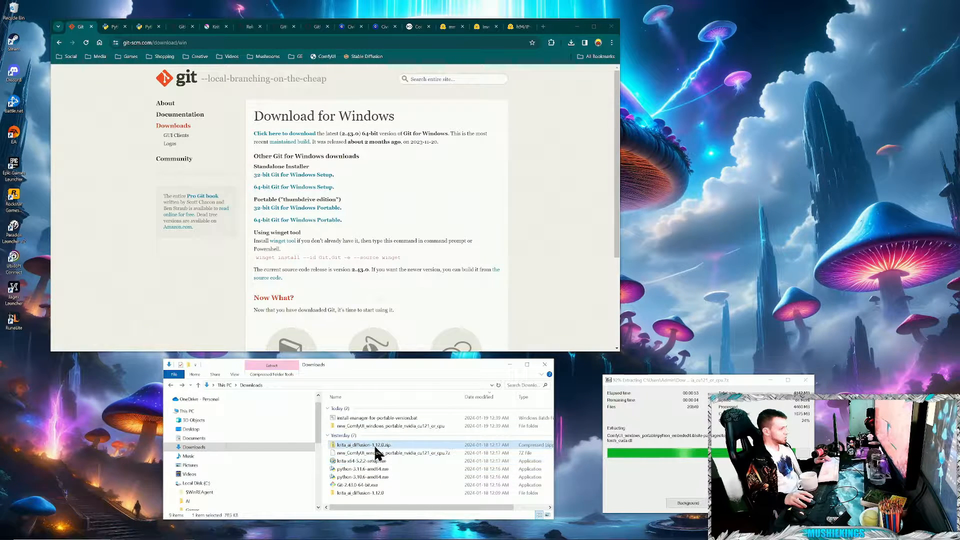
pyautogui.click(385, 503)
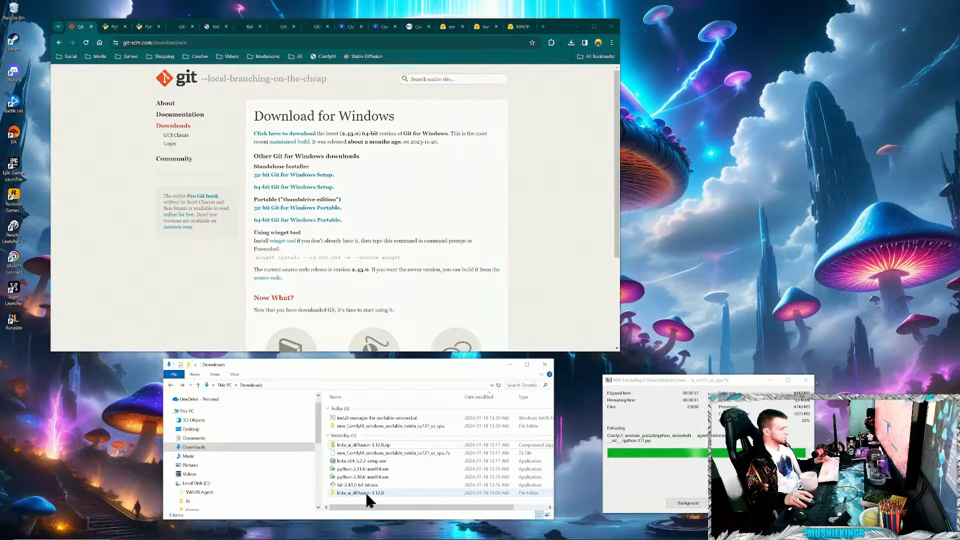
pyautogui.doubleClick(365, 490)
pyautogui.moveTo(426, 461); pyautogui.dragTo(347, 409)
pyautogui.rightClick(350, 413)
pyautogui.click(371, 475)
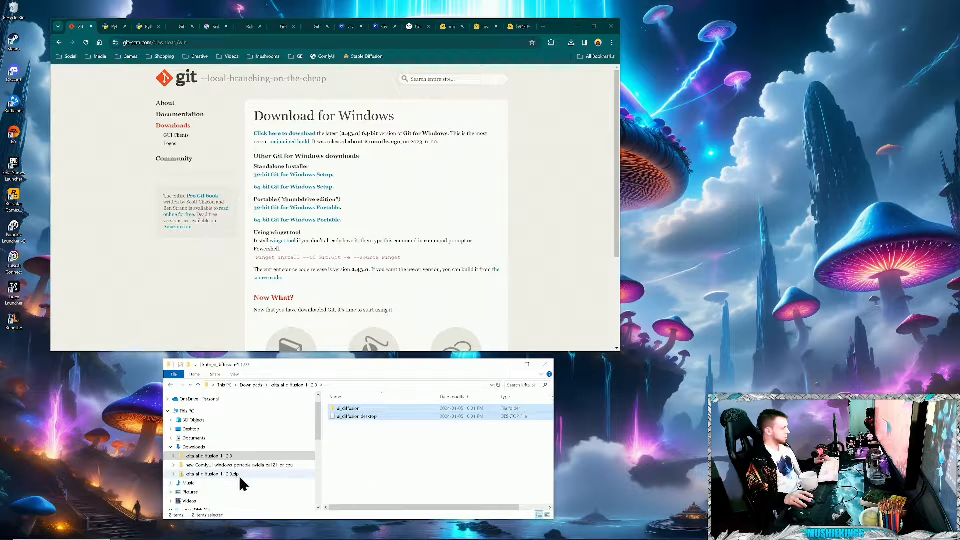
# - Go to C:\Users\Admin and check the Hidden items display option for the AppData folder
pyautogui.scroll(-4, 239, 475)
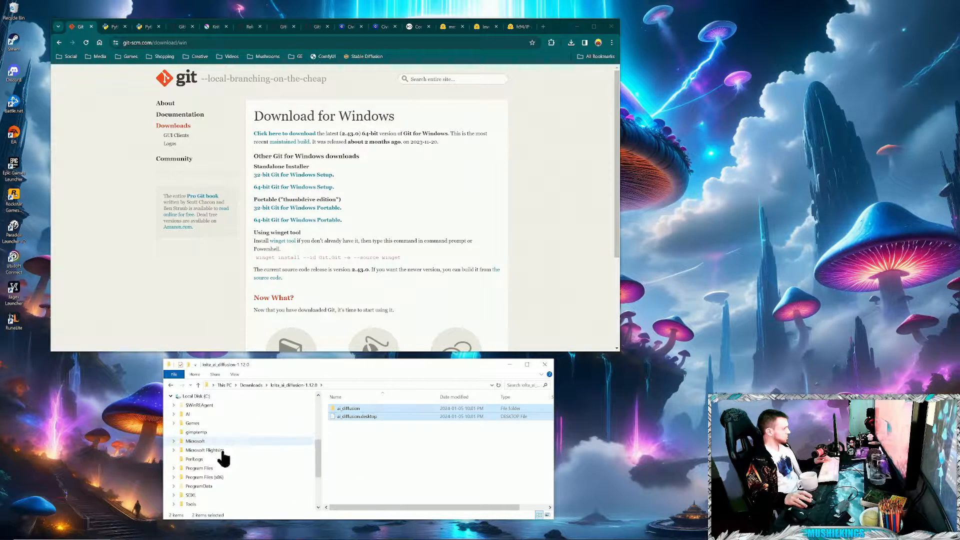
pyautogui.scroll(-1, 224, 469)
pyautogui.click(201, 495)
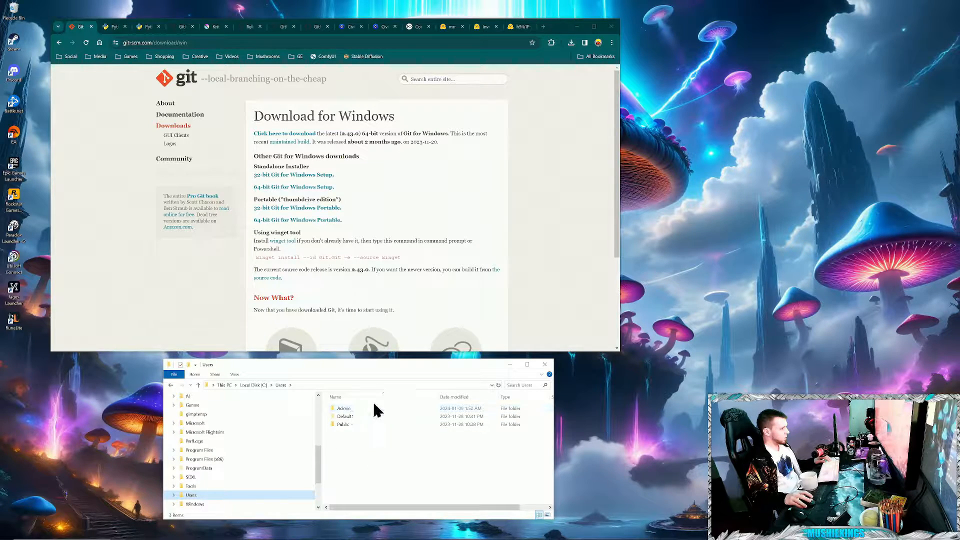
pyautogui.doubleClick(343, 409)
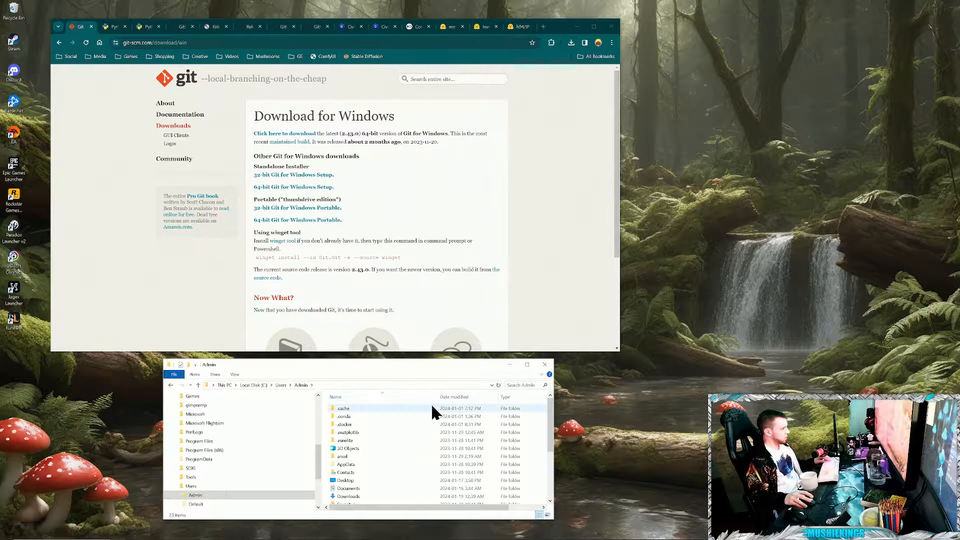
pyautogui.click(235, 375)
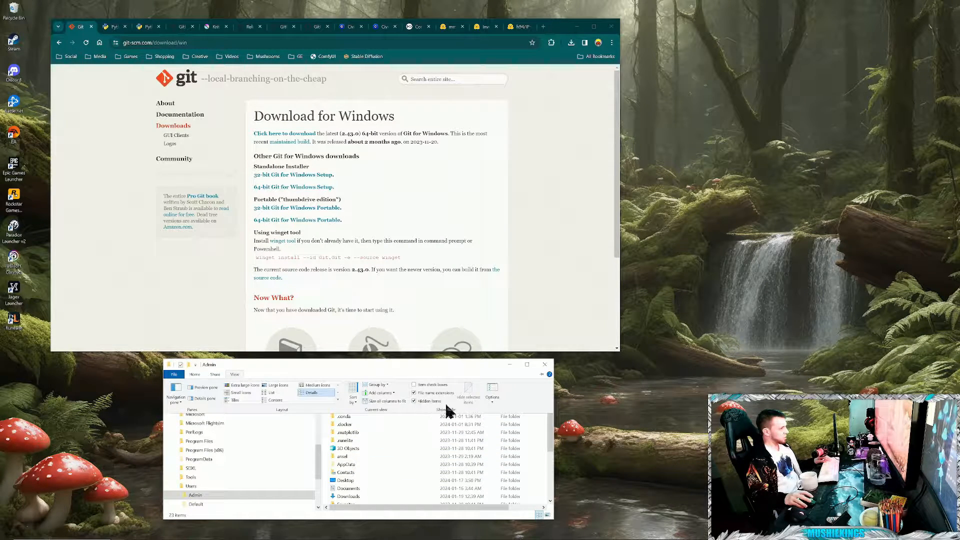
pyautogui.click(235, 373)
# - Open AppData\Roaming\krita\pykrita and bring up its paste option, dismissing it without pasting the plugin files
pyautogui.doubleClick(352, 462)
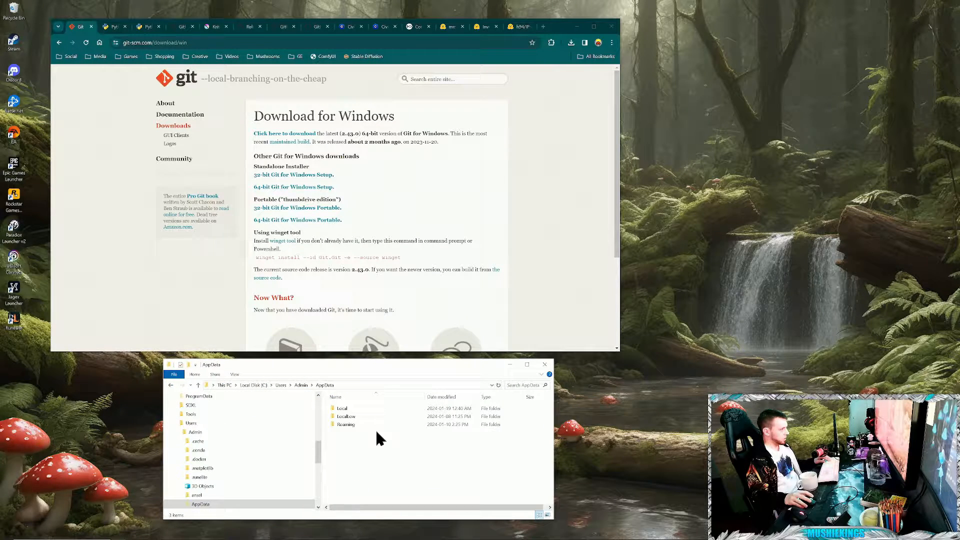
pyautogui.doubleClick(342, 424)
pyautogui.scroll(-1, 415, 468)
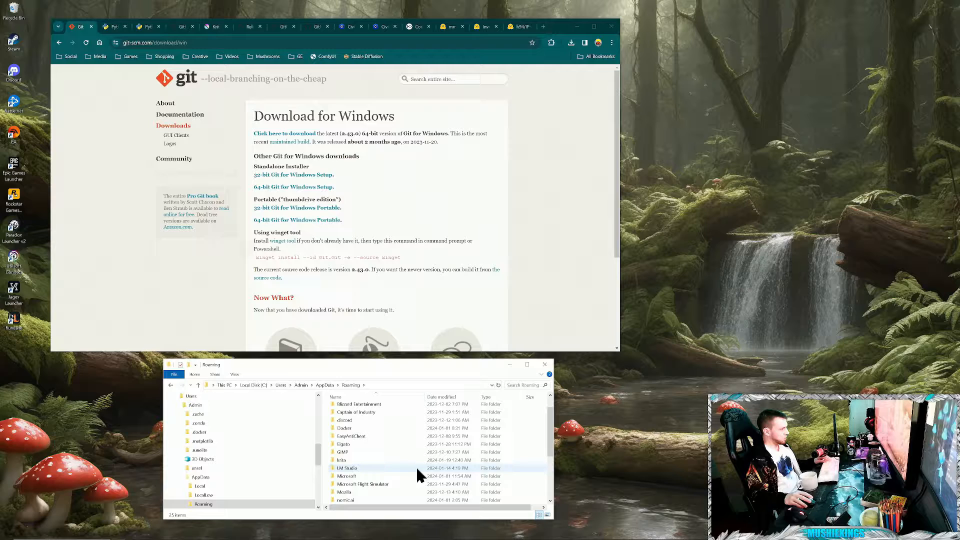
pyautogui.doubleClick(341, 460)
pyautogui.scroll(-4, 383, 456)
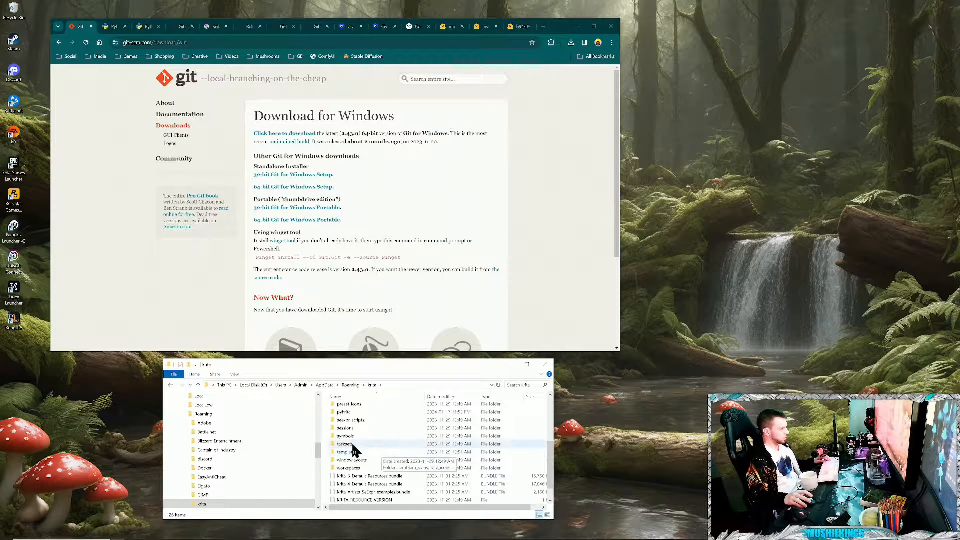
pyautogui.scroll(2, 350, 452)
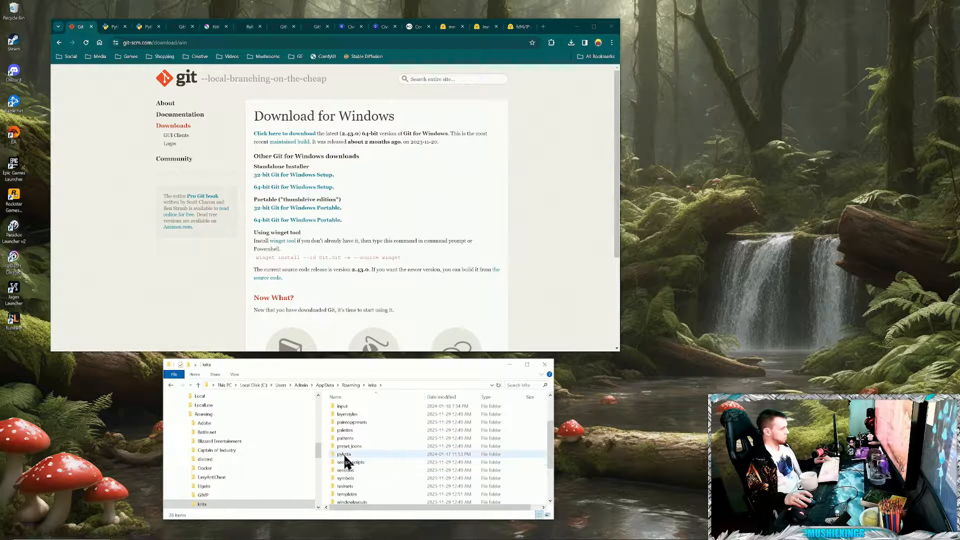
pyautogui.doubleClick(344, 455)
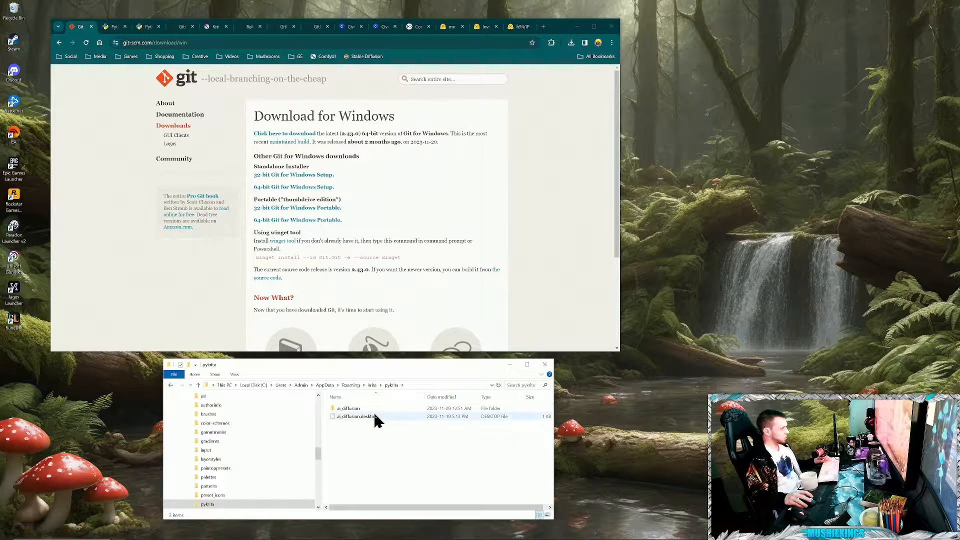
pyautogui.rightClick(363, 441)
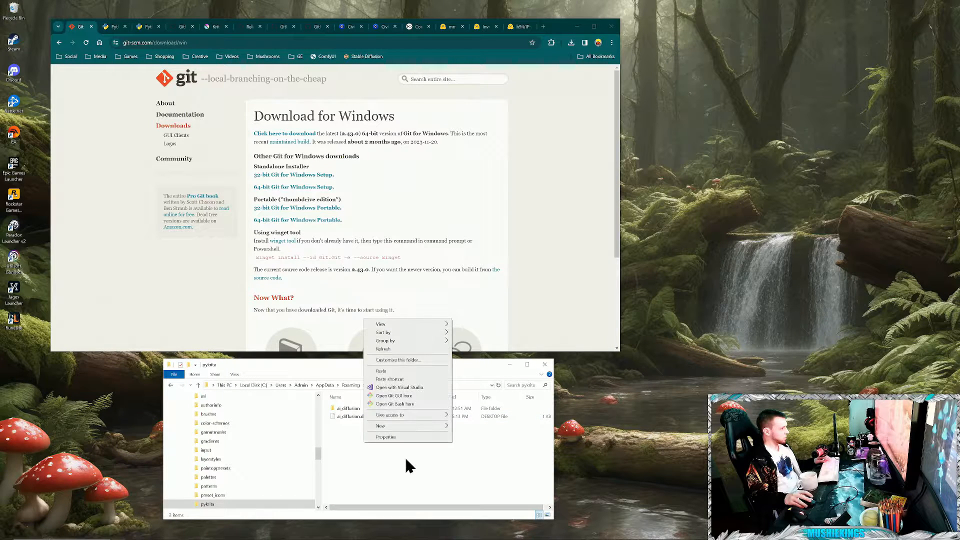
pyautogui.click(460, 481)
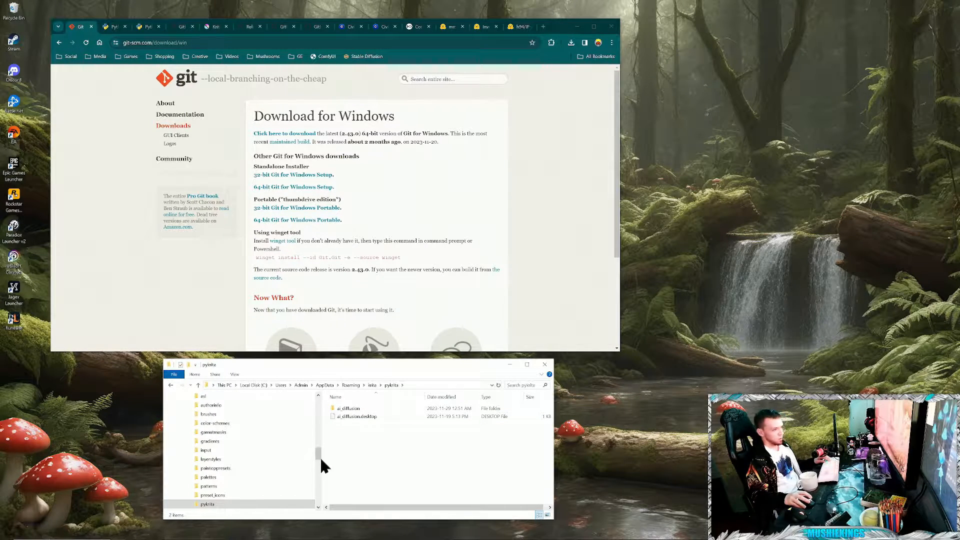
# - Rename the ComfyUI_windows_portable folder inside Downloads\new_ComfyUI_windows_portable_nvidia_cu121_or_cpu to Comfy
pyautogui.scroll(13, 220, 425)
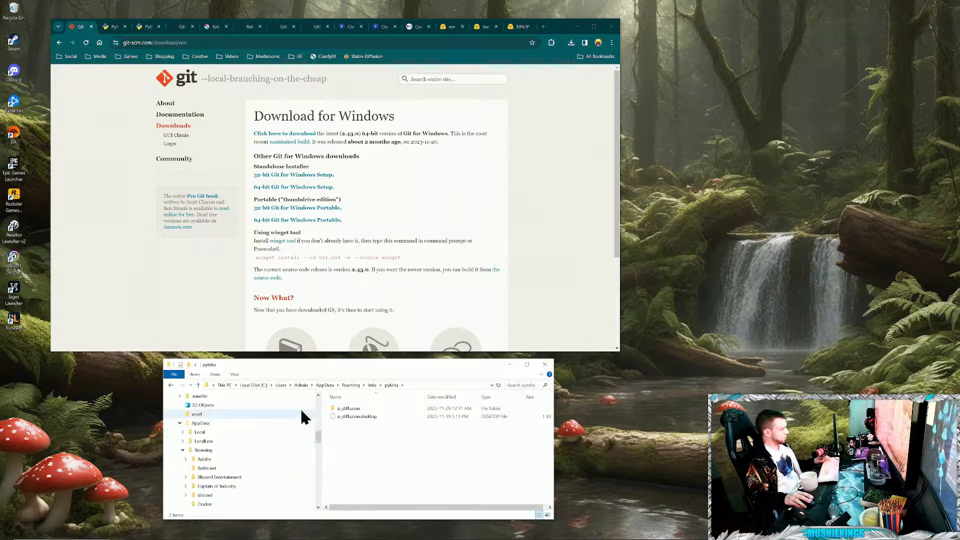
pyautogui.scroll(10, 217, 437)
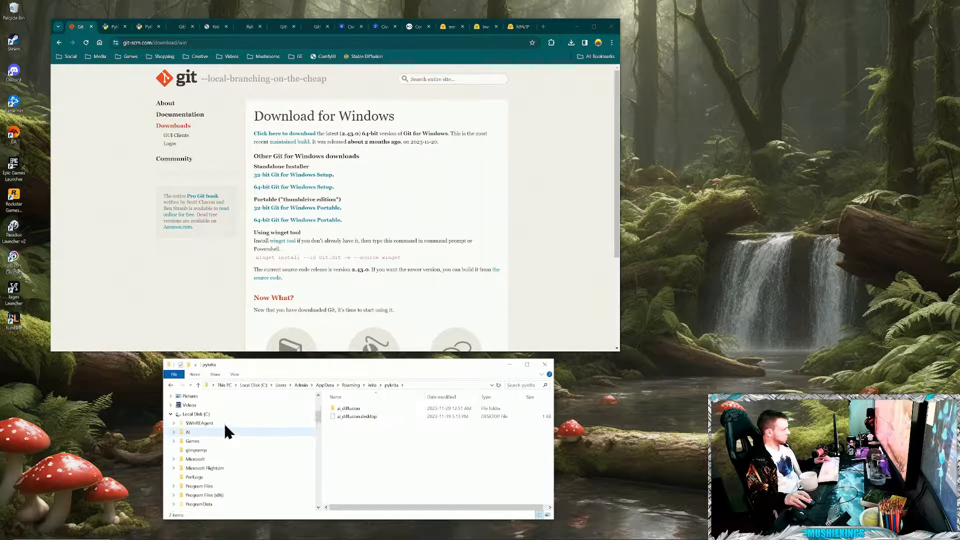
pyautogui.click(200, 463)
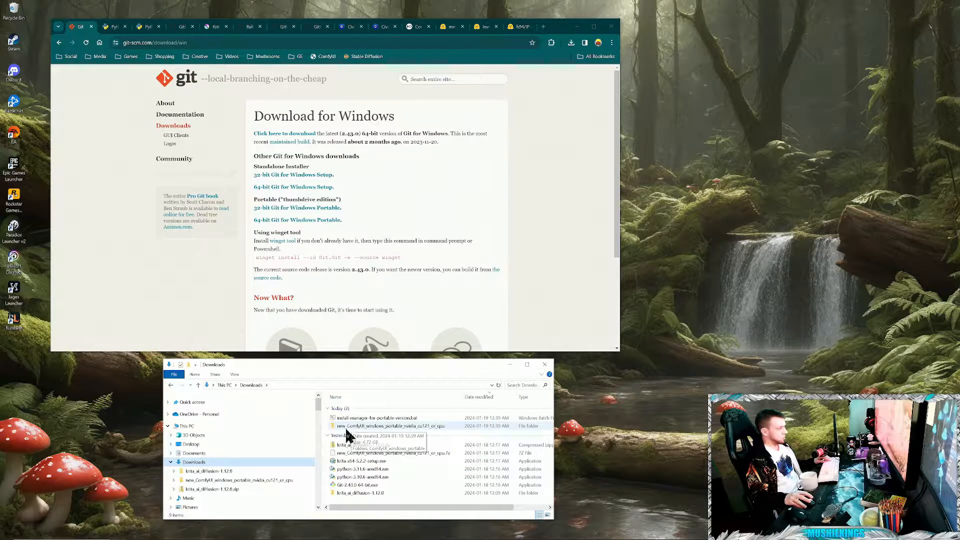
pyautogui.doubleClick(386, 425)
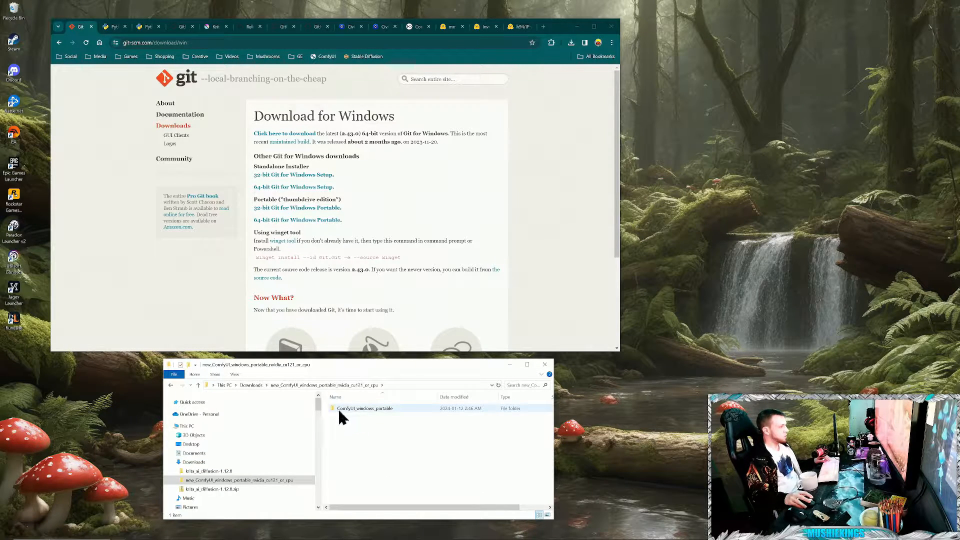
pyautogui.click(393, 409)
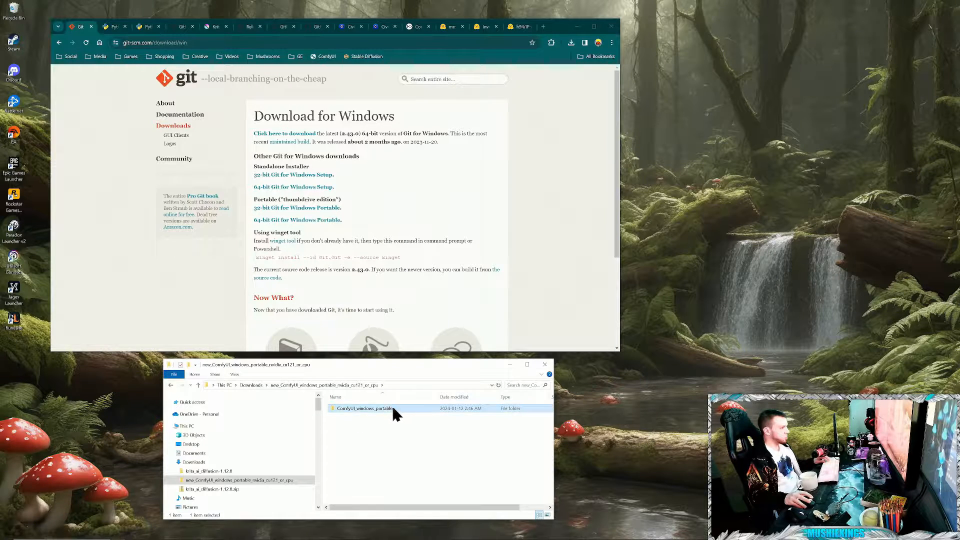
pyautogui.click(394, 407)
pyautogui.moveTo(394, 408); pyautogui.dragTo(348, 436)
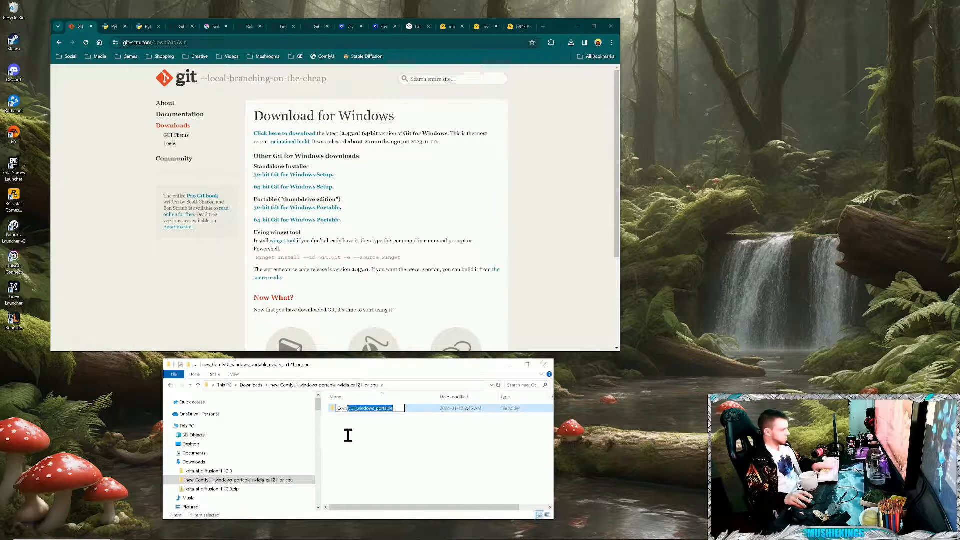
pyautogui.press('BackSpace')
pyautogui.click(355, 433)
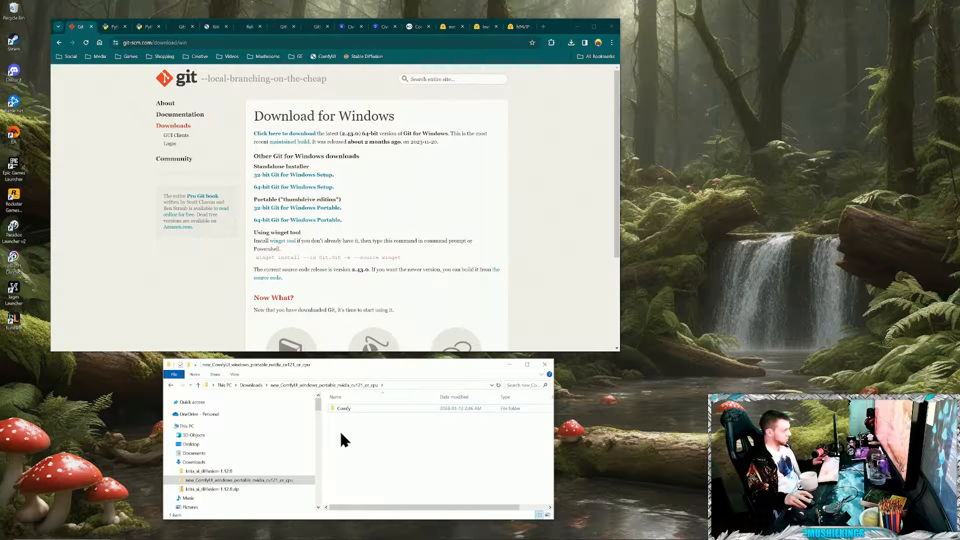
# - Move the Comfy folder from the extracted Downloads folder into C:\AI
pyautogui.click(341, 409)
pyautogui.rightClick(340, 407)
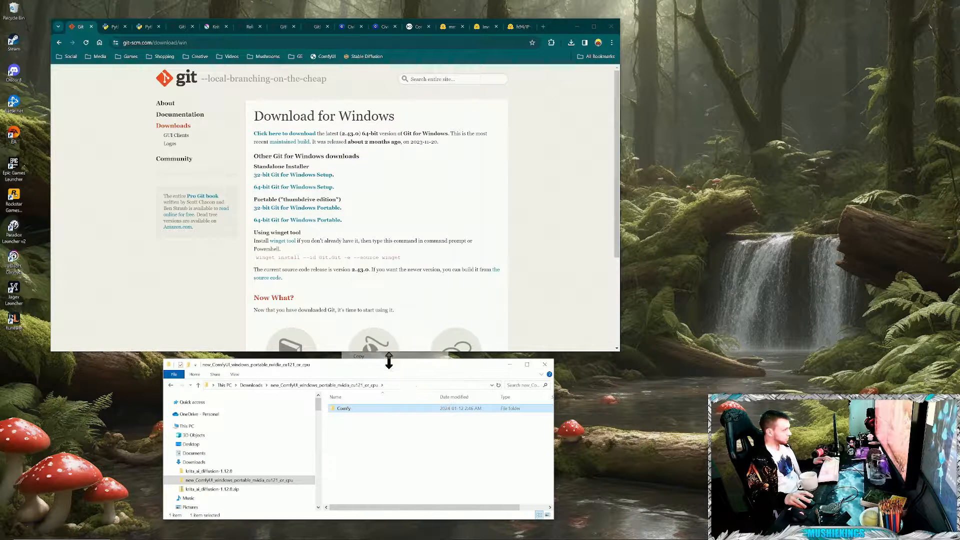
pyautogui.click(389, 356)
pyautogui.scroll(-2, 248, 470)
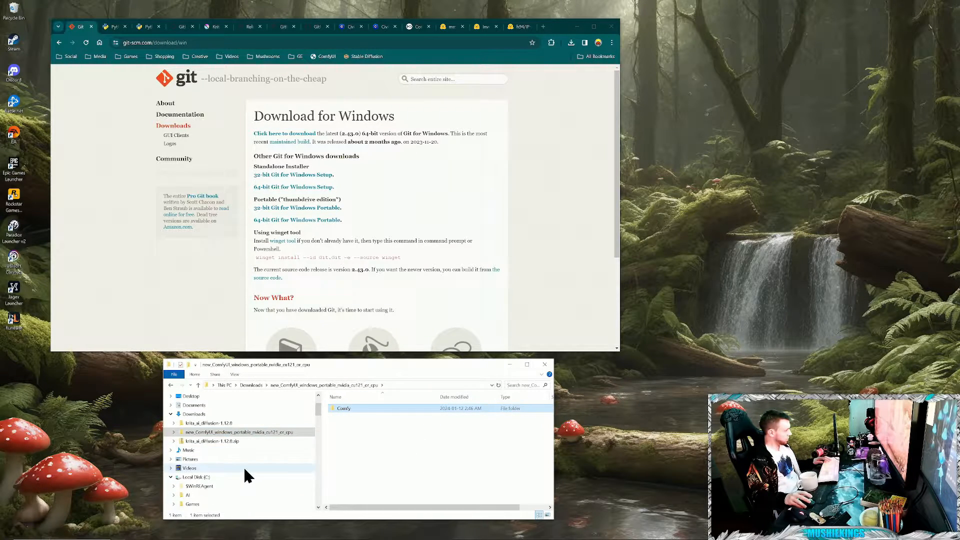
pyautogui.rightClick(354, 406)
pyautogui.click(371, 344)
pyautogui.scroll(-1, 290, 439)
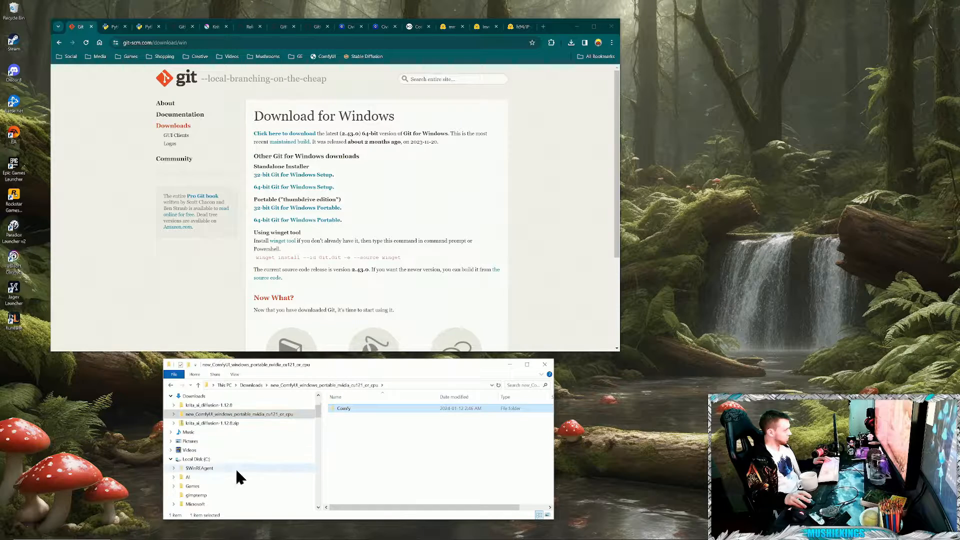
pyautogui.click(206, 460)
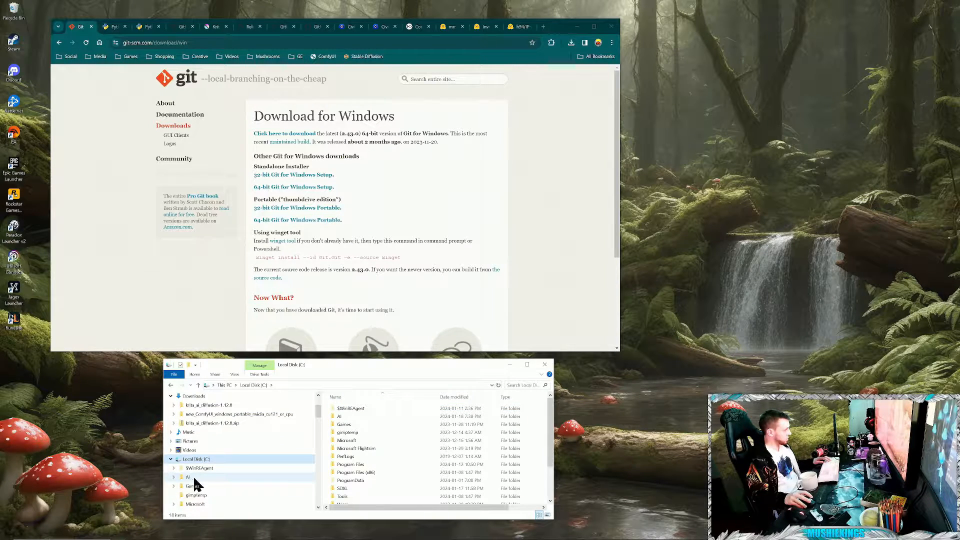
pyautogui.doubleClick(340, 417)
pyautogui.rightClick(360, 491)
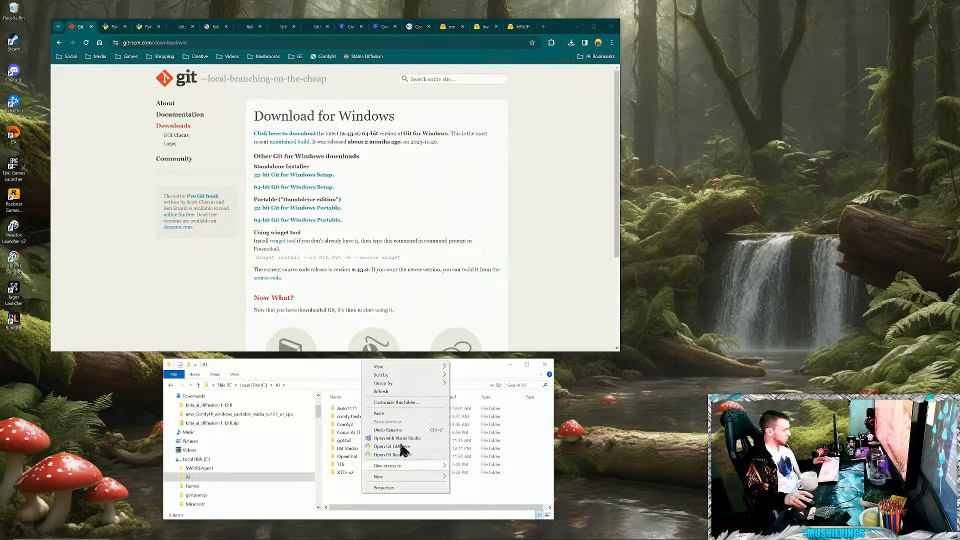
pyautogui.click(403, 413)
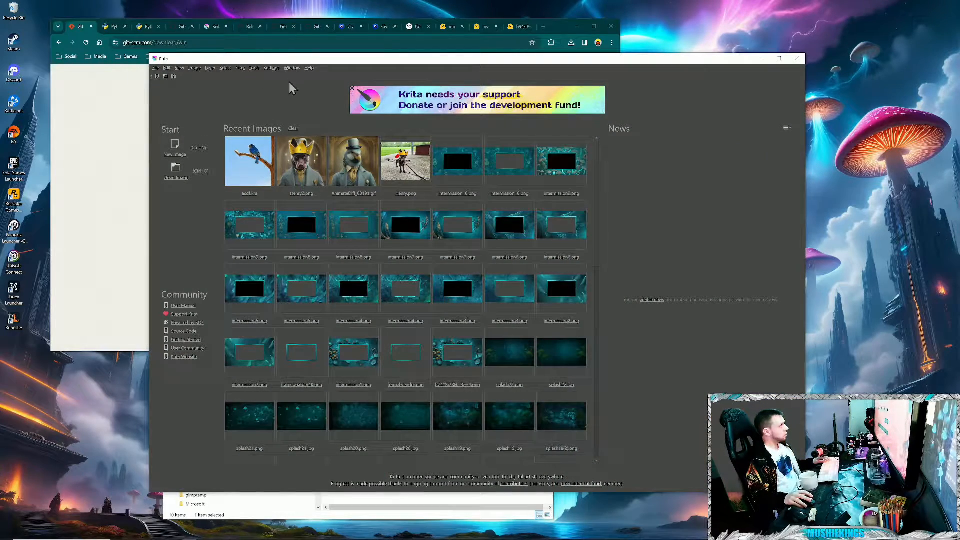
# - Check the AI Image Diffusion plugin's enabled state in Krita's Python Plugin Manager, accept the settings and close Krita
pyautogui.click(273, 69)
pyautogui.click(283, 76)
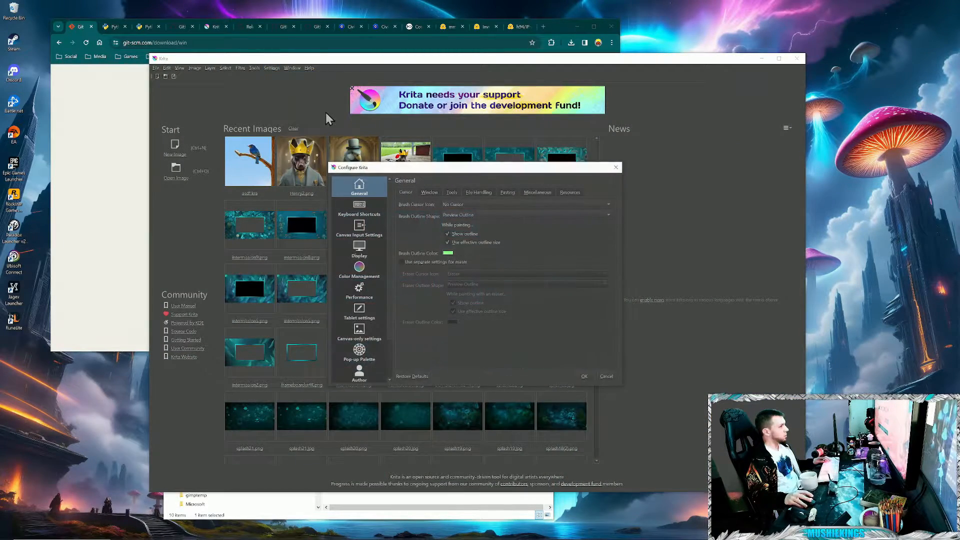
pyautogui.scroll(-3, 383, 242)
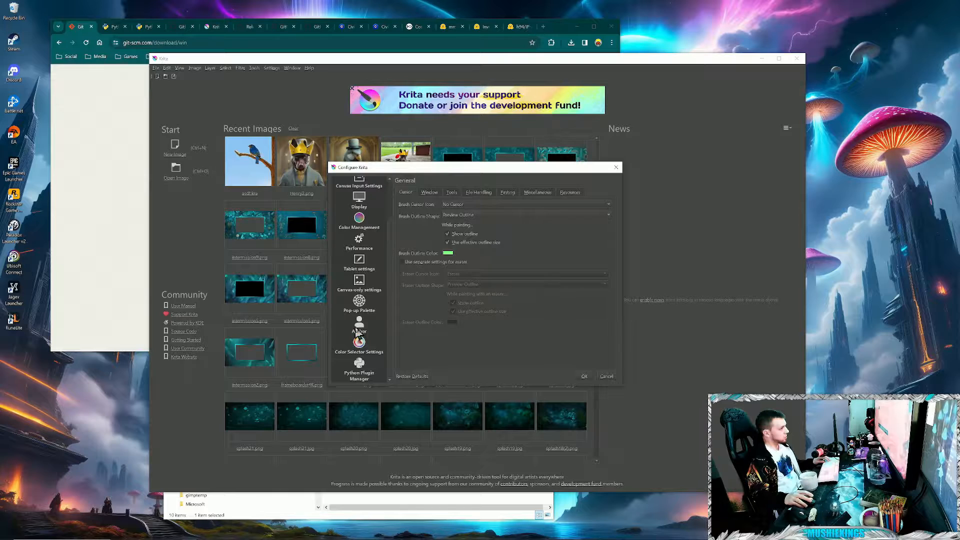
pyautogui.click(357, 376)
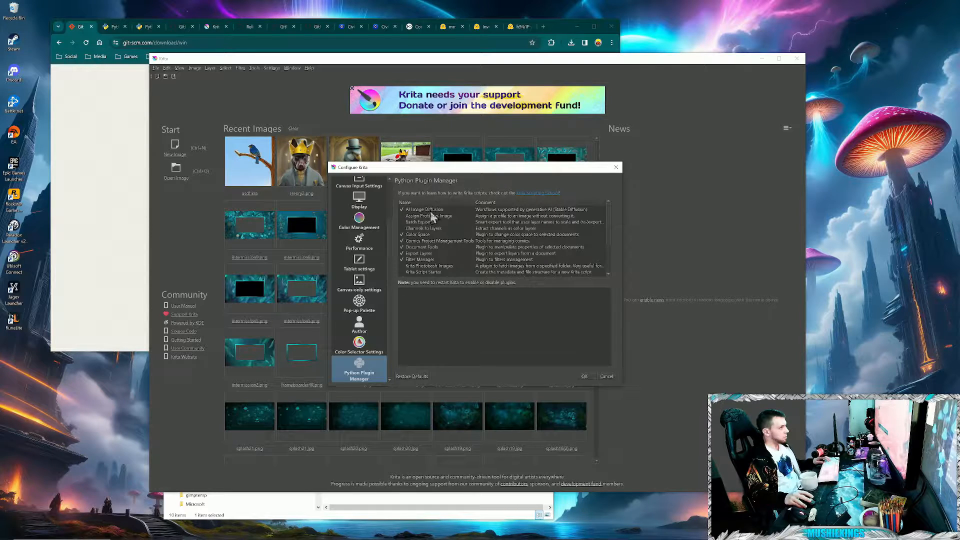
pyautogui.click(463, 209)
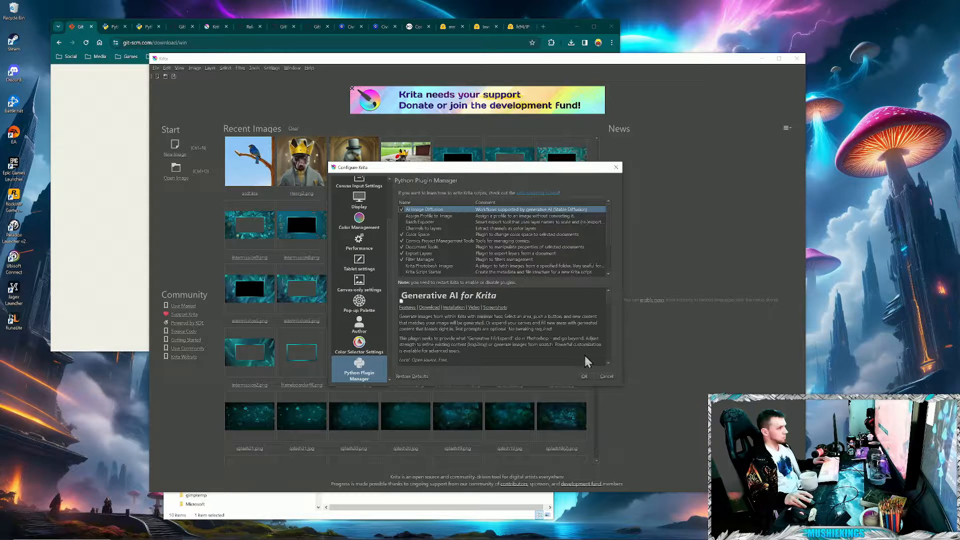
pyautogui.click(593, 379)
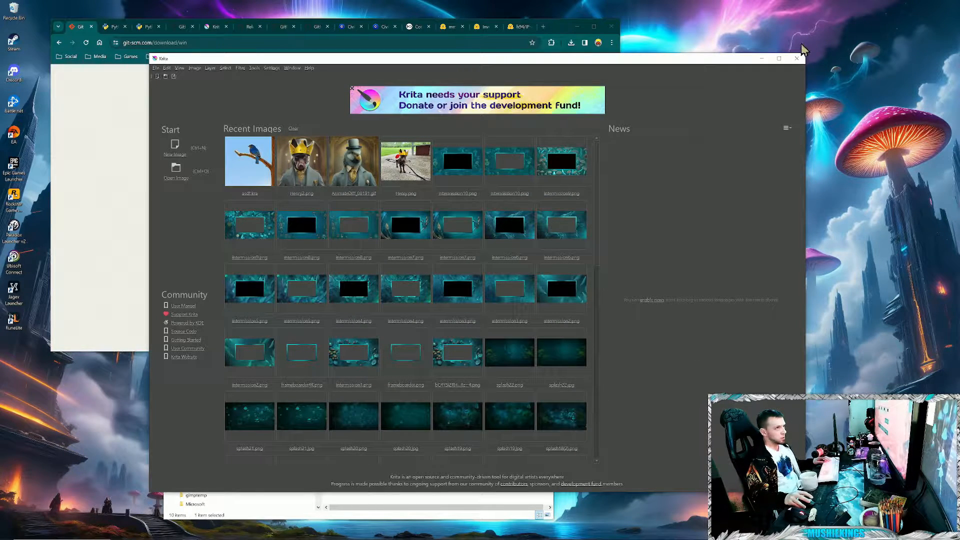
pyautogui.click(799, 59)
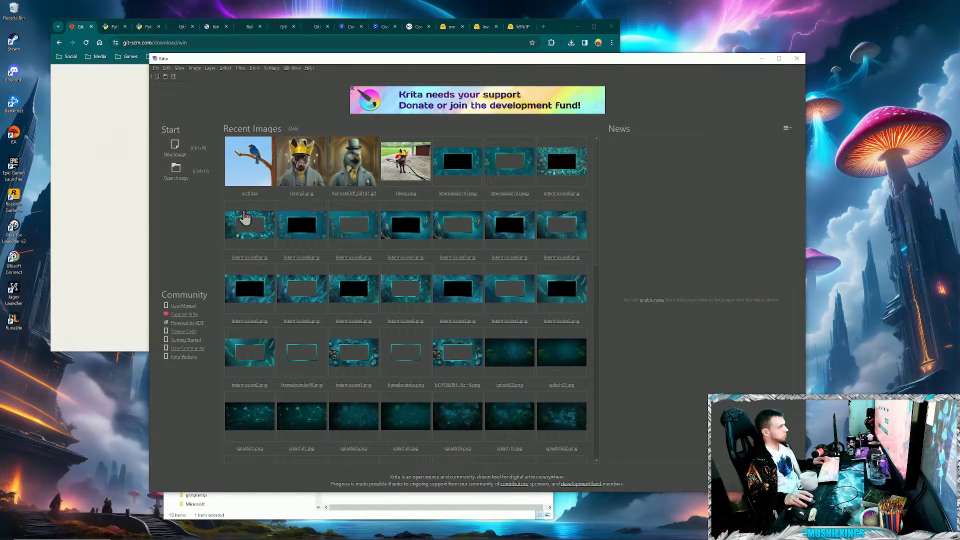
# - Create a new 700 × 700 pixel document in Krita and check that the AI Image Generation docker is enabled
pyautogui.click(157, 77)
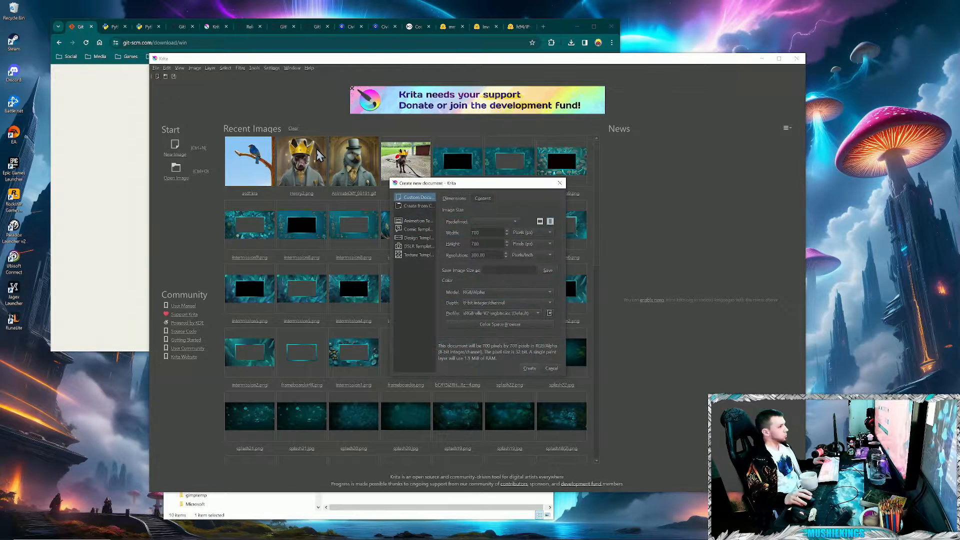
pyautogui.press('Return')
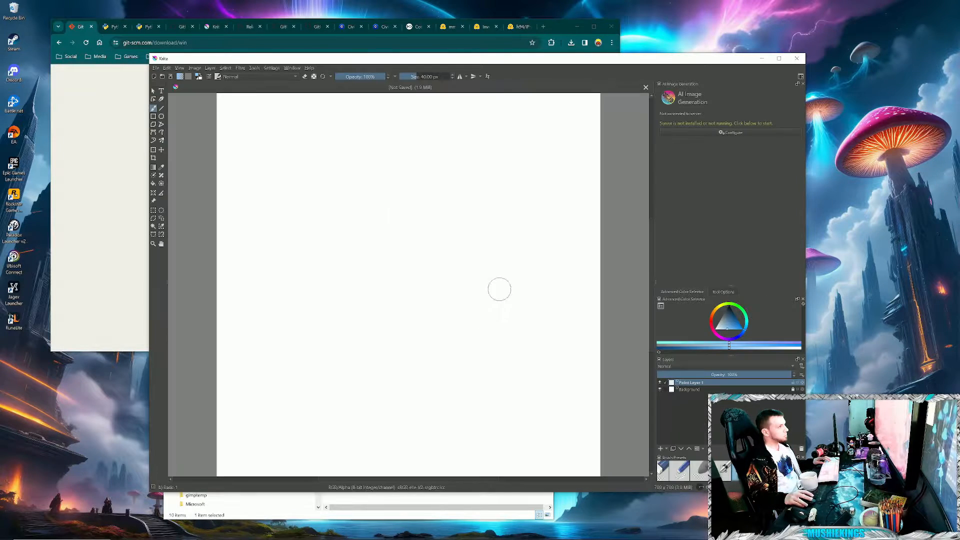
pyautogui.click(268, 68)
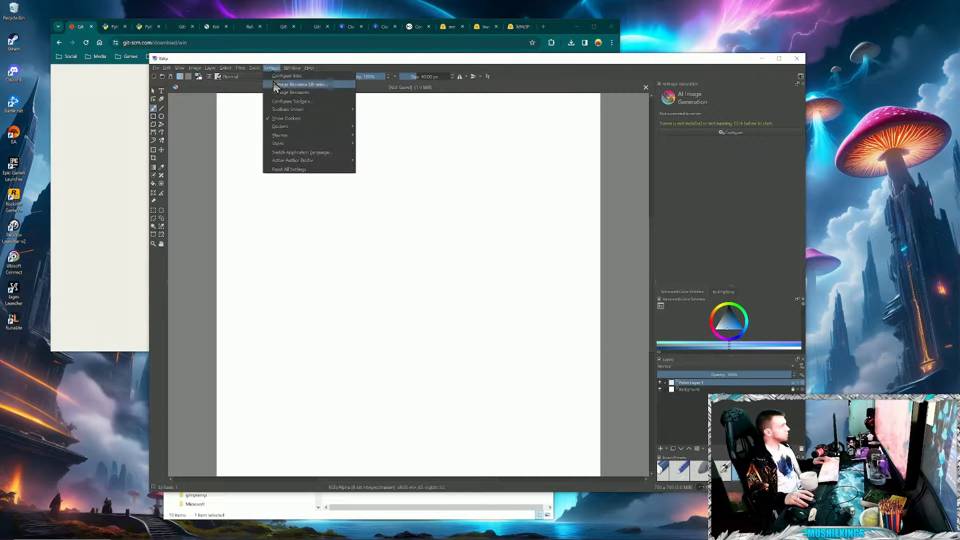
pyautogui.moveTo(284, 126)
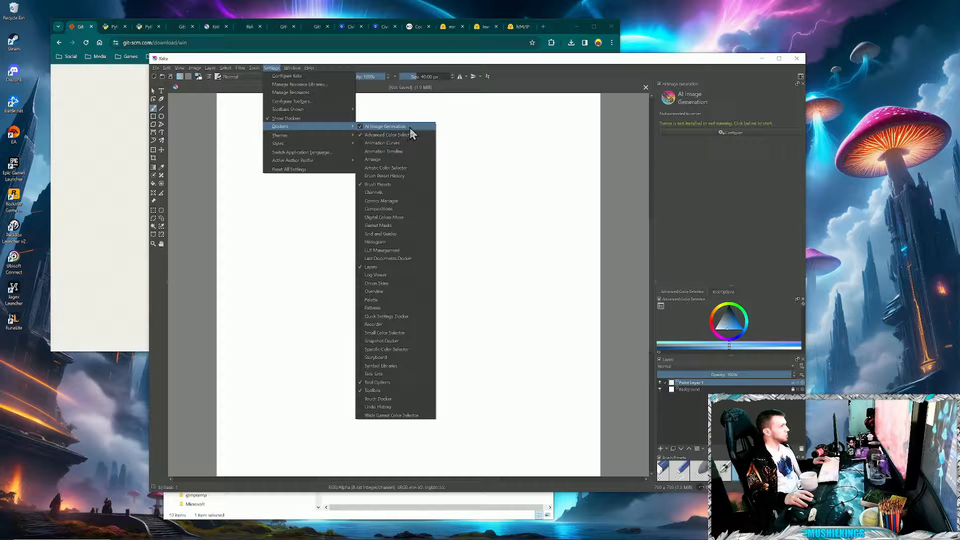
pyautogui.click(628, 189)
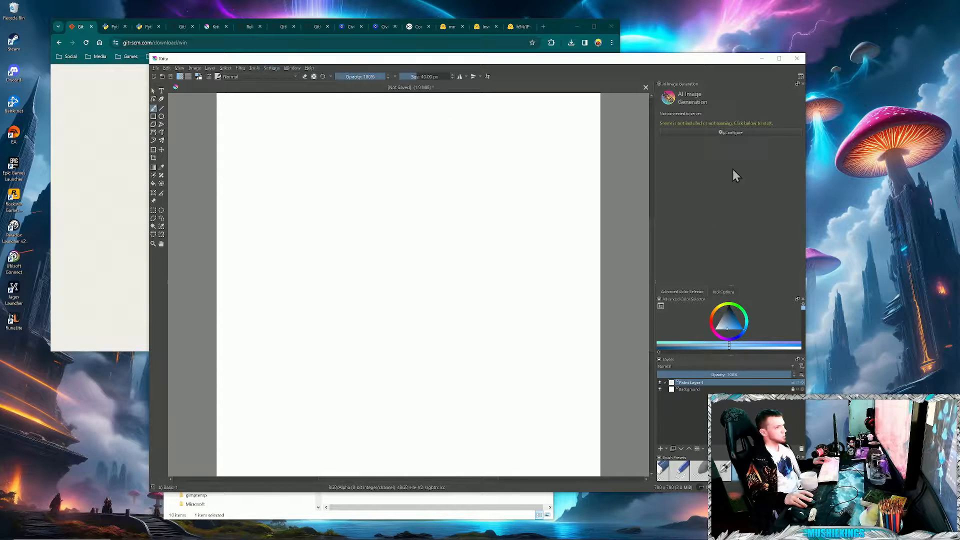
# - Open the AI Image Generation plugin's server configuration and set the server path to C:/AI/Comfy
pyautogui.click(728, 133)
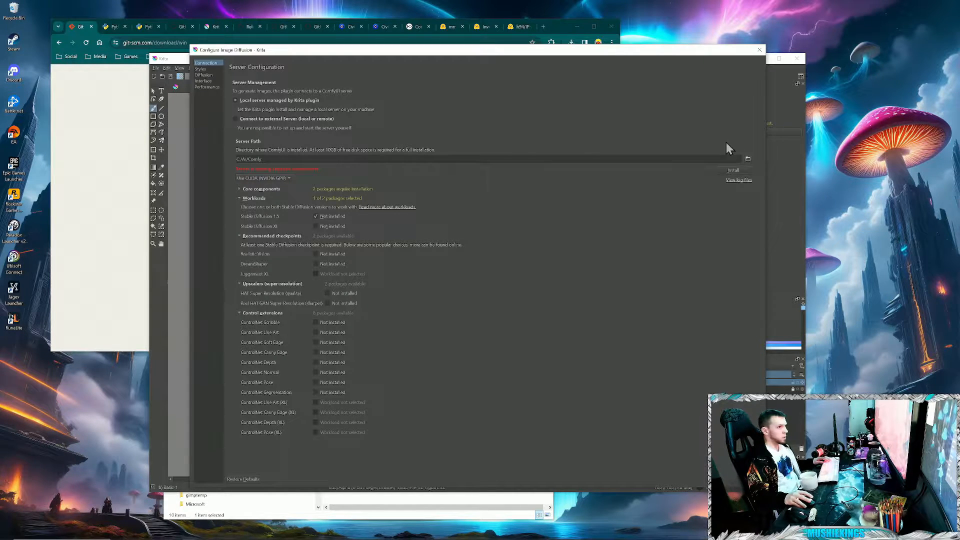
pyautogui.click(747, 158)
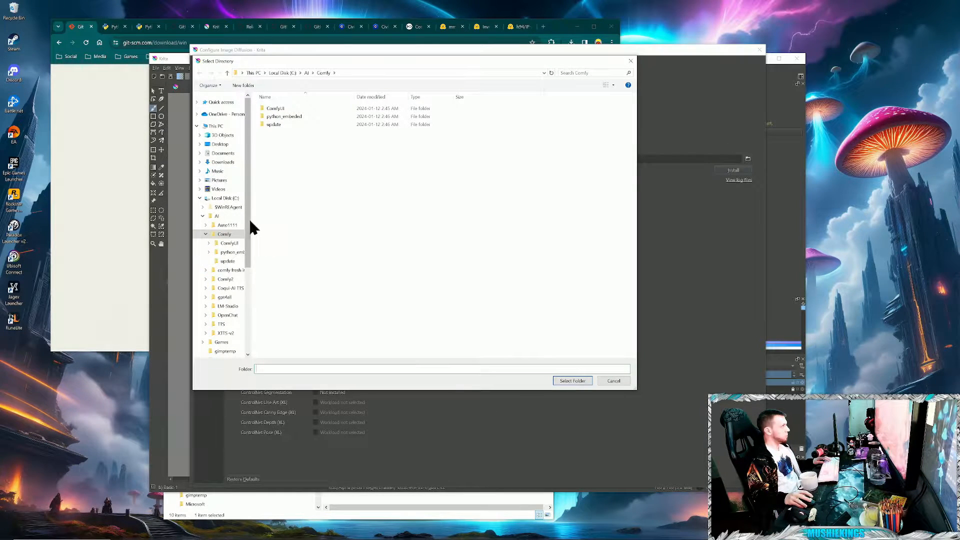
pyautogui.click(216, 217)
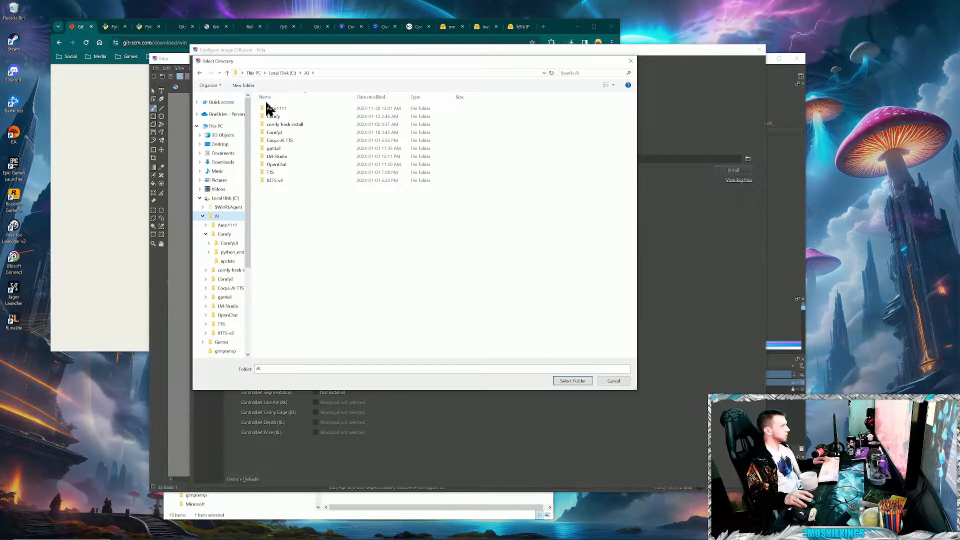
pyautogui.doubleClick(272, 116)
pyautogui.click(573, 381)
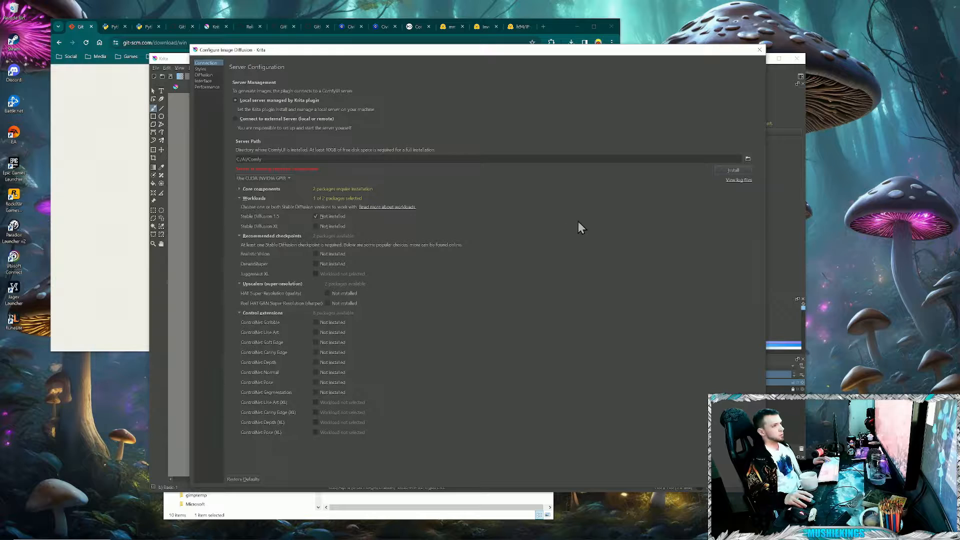
# - Add Stable Diffusion XL, Juggernaut XL, both HAT upscalers and all ControlNet extensions to the package selection, and start the server installation
pyautogui.click(316, 227)
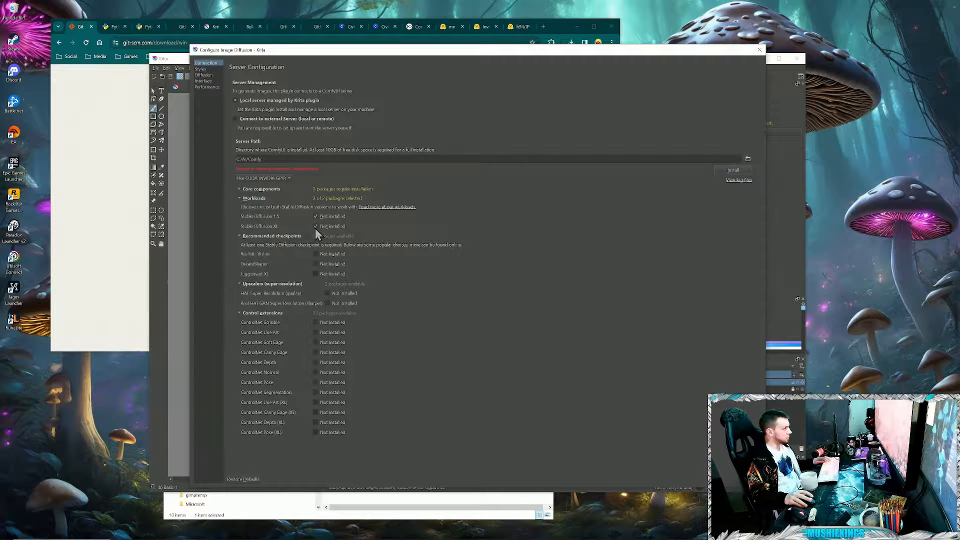
pyautogui.click(327, 303)
pyautogui.click(327, 293)
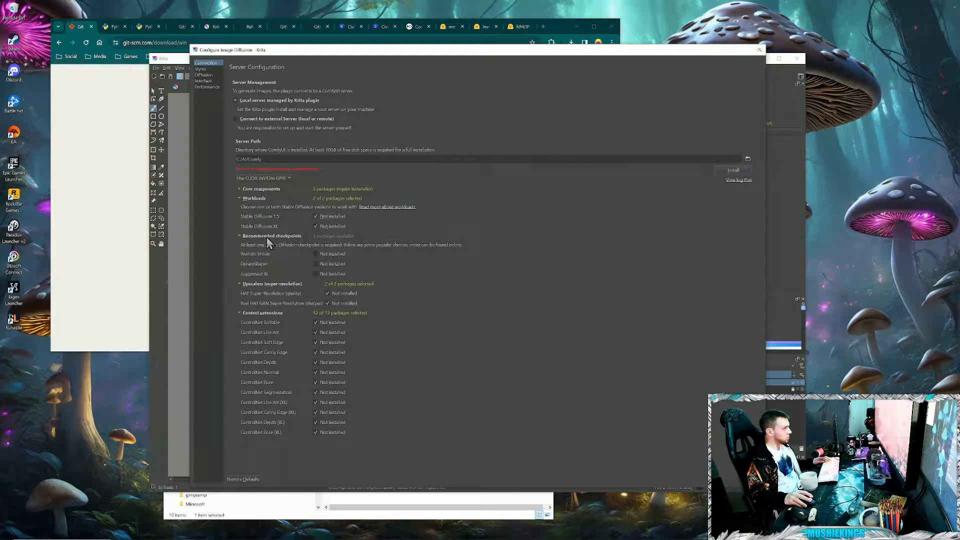
pyautogui.click(315, 274)
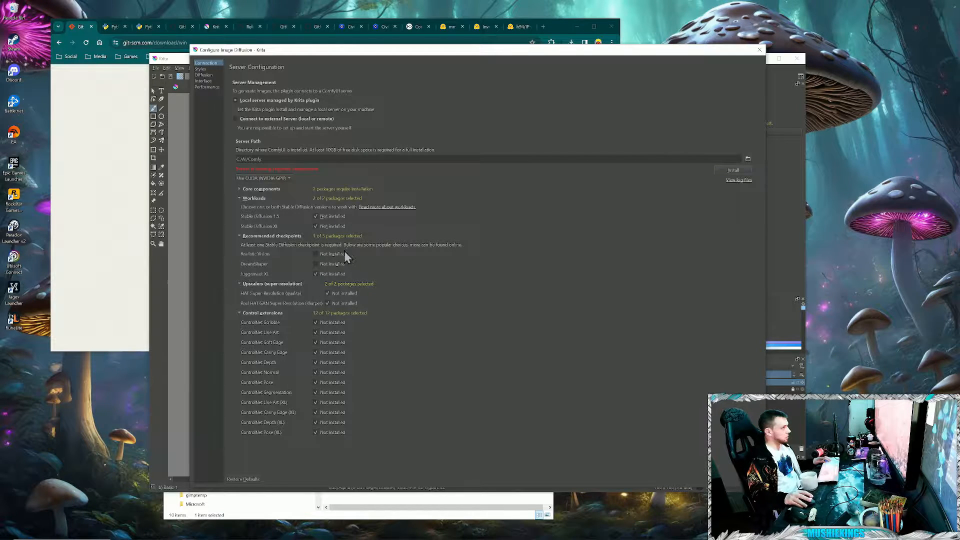
pyautogui.click(747, 171)
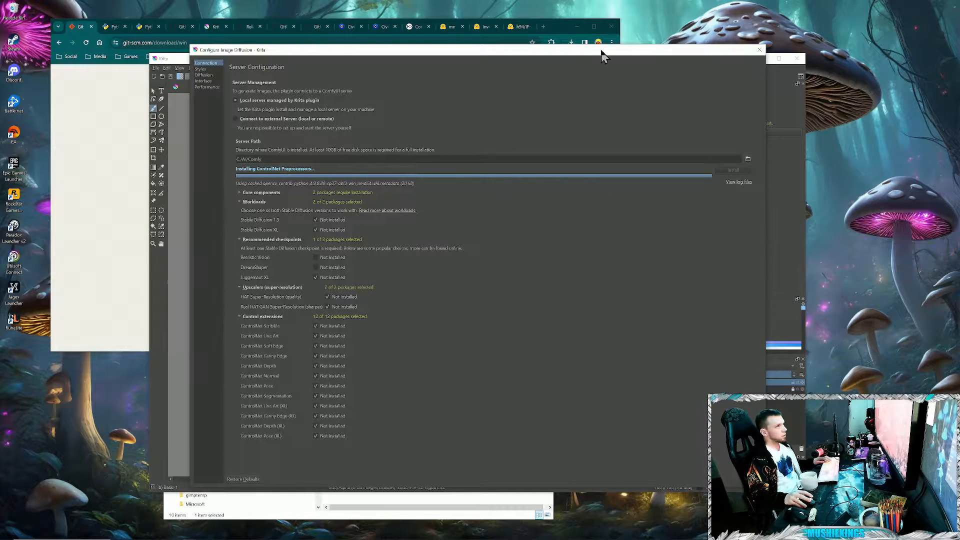
# - Move the Configure Image Diffusion dialog aside and bring the file window showing C:\AI to the front
pyautogui.moveTo(604, 50); pyautogui.dragTo(776, 57)
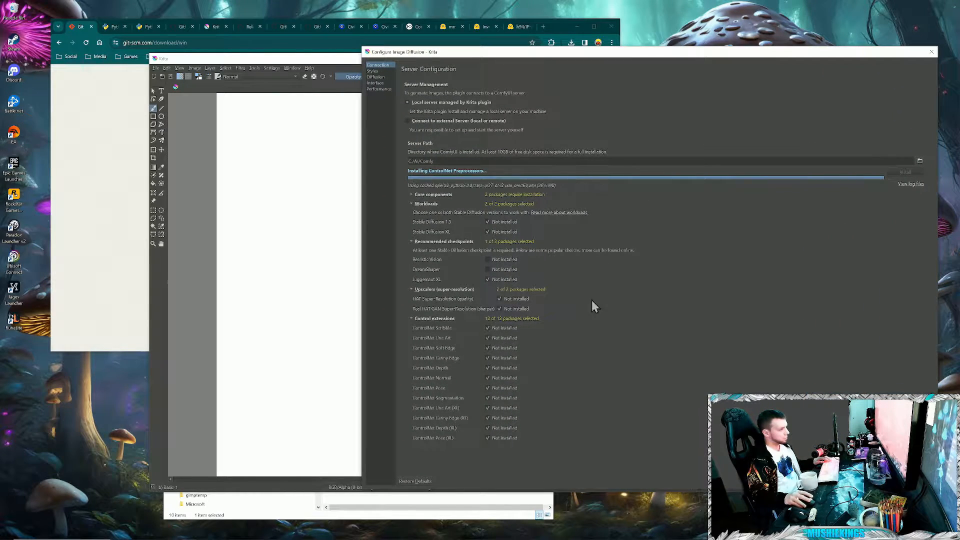
pyautogui.click(260, 494)
pyautogui.click(353, 515)
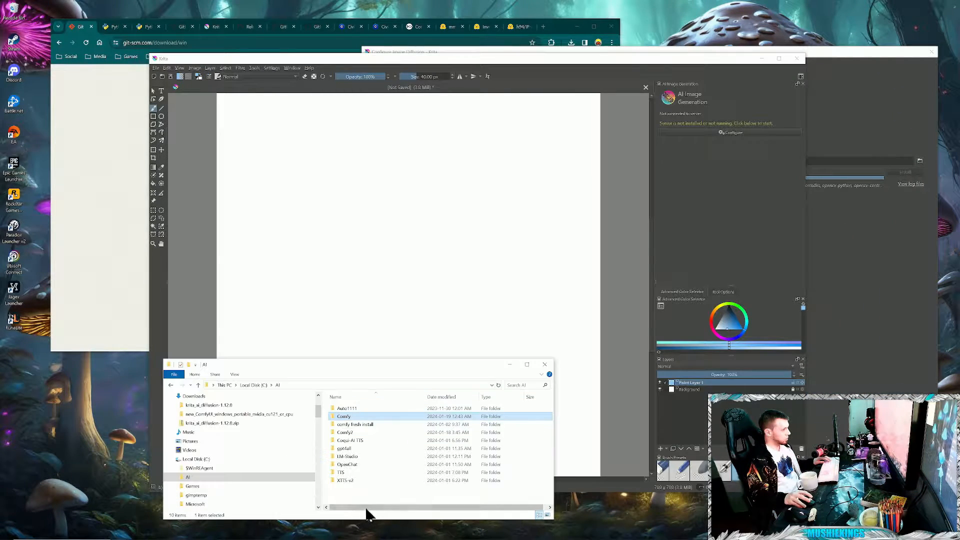
# - Look over Civitai's models, OpenArt's ComfyUI workflows and Civitai's stable video diffusion results, and check the server installation's progress
pyautogui.click(344, 26)
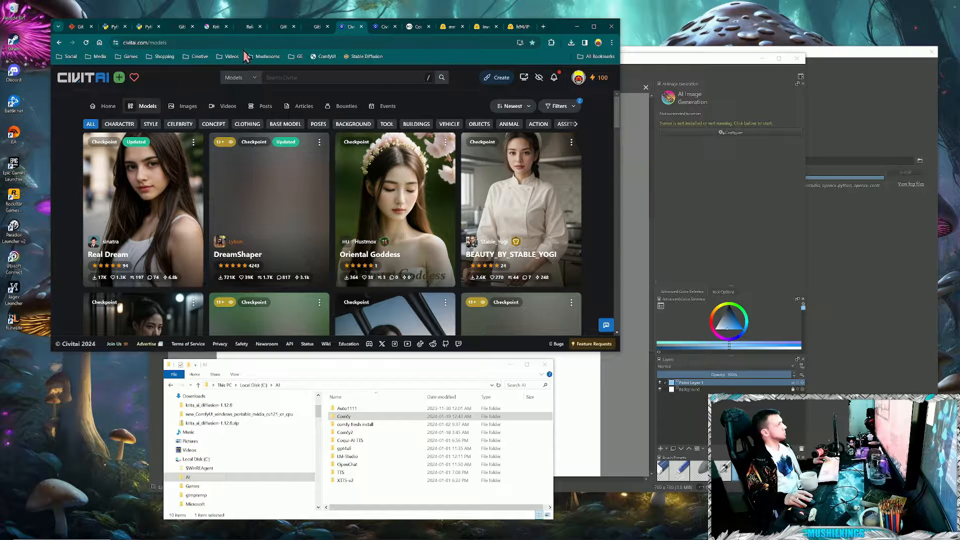
pyautogui.click(413, 26)
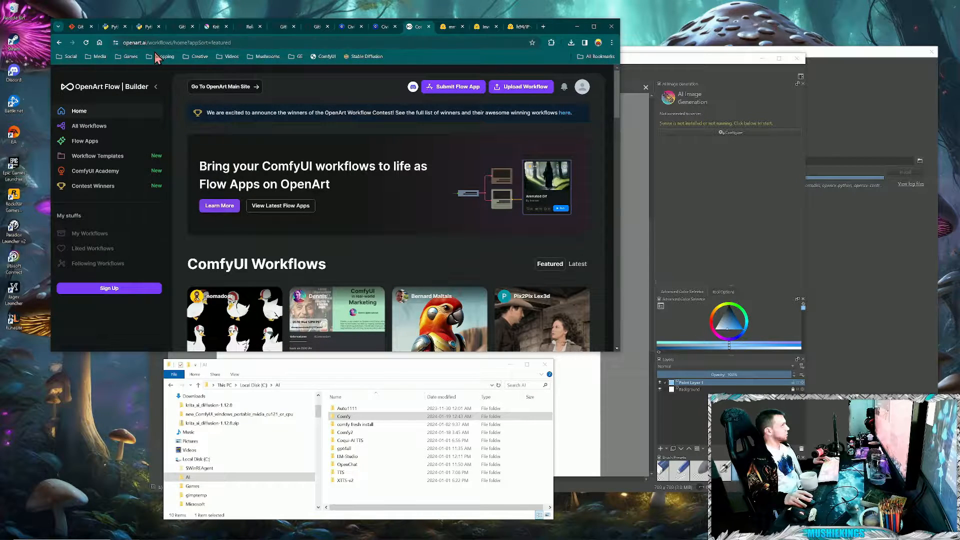
pyautogui.click(345, 27)
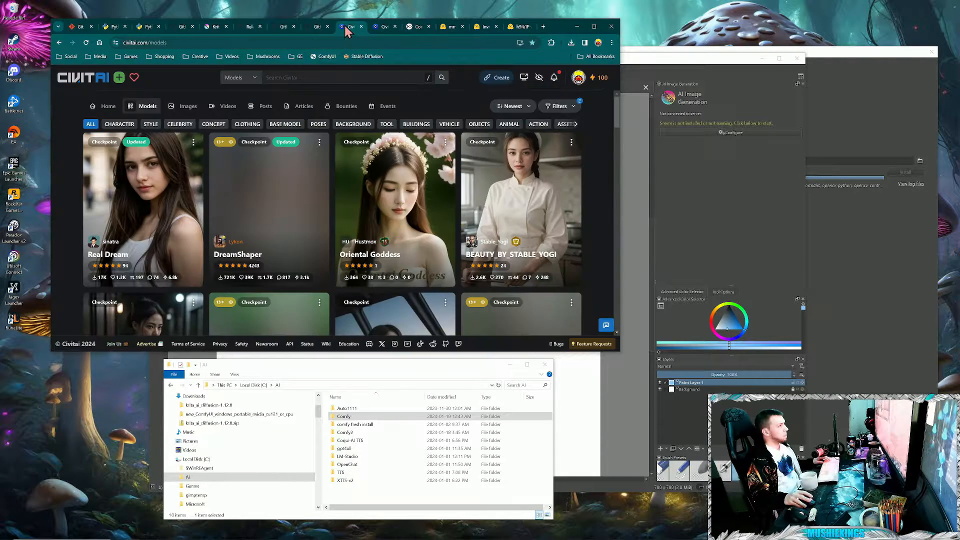
pyautogui.click(291, 78)
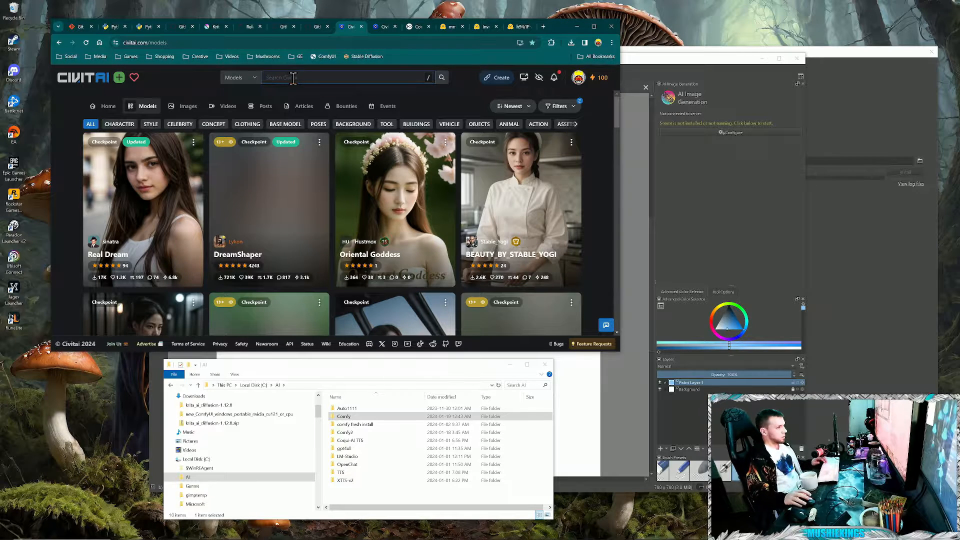
pyautogui.click(413, 25)
pyautogui.click(384, 27)
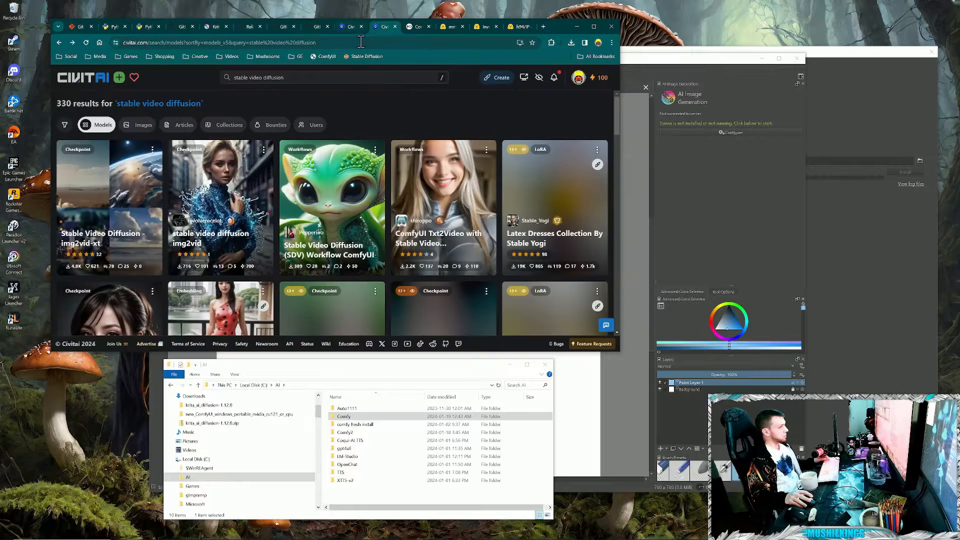
pyautogui.click(850, 302)
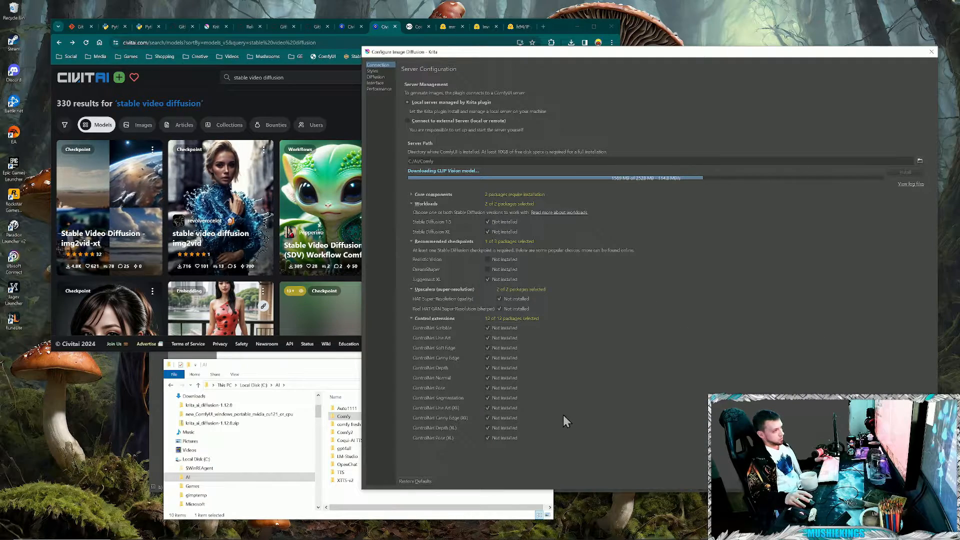
# - Move install-manager-for-portable-version.bat from Downloads into C:\AI\Comfy
pyautogui.click(408, 509)
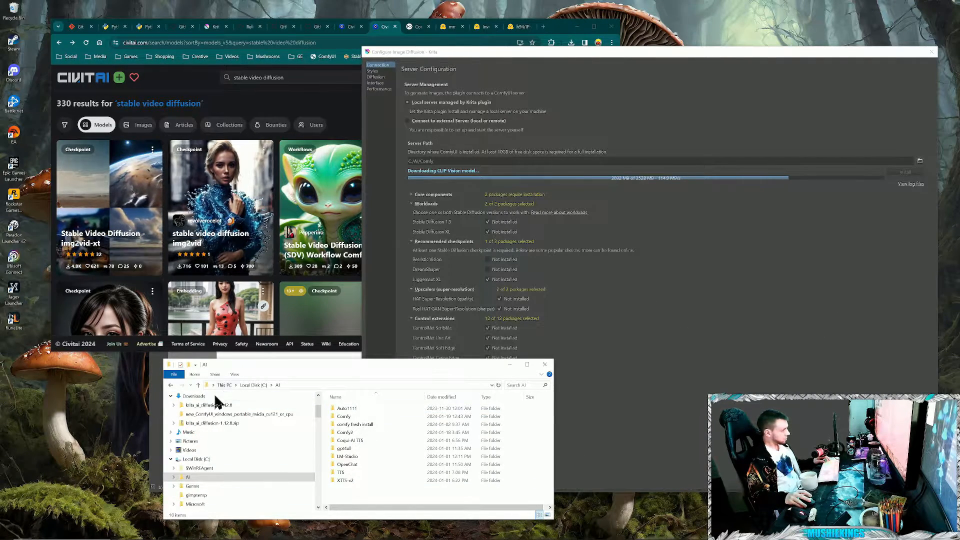
pyautogui.click(199, 397)
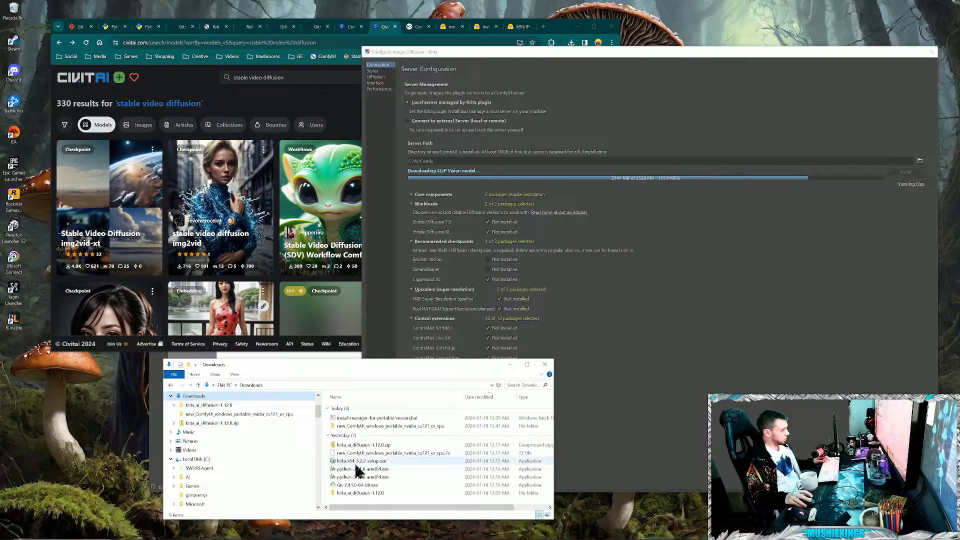
pyautogui.rightClick(376, 418)
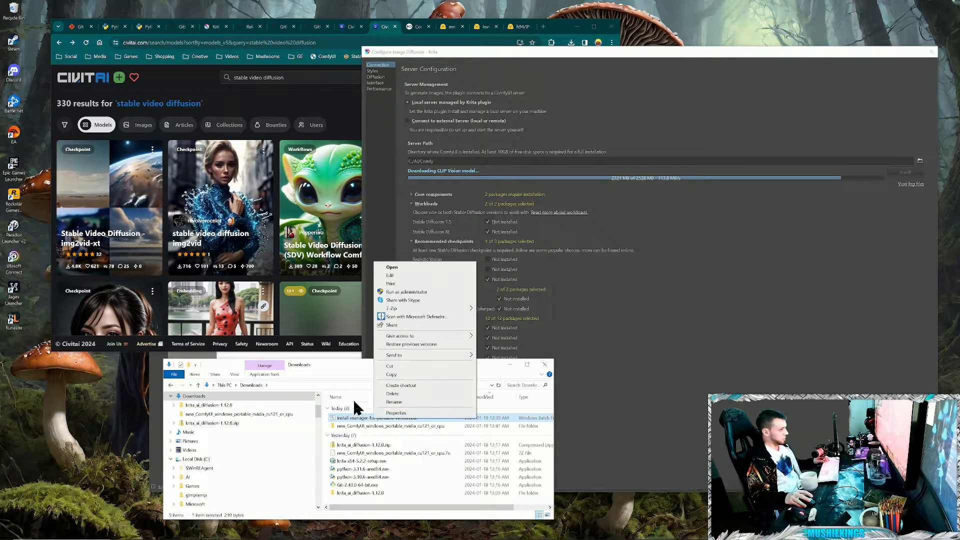
pyautogui.click(409, 365)
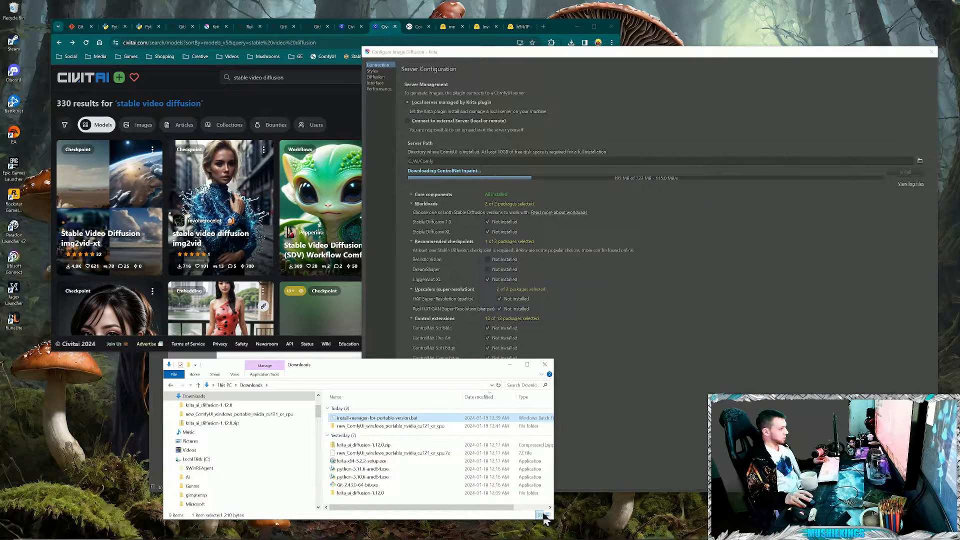
pyautogui.click(215, 477)
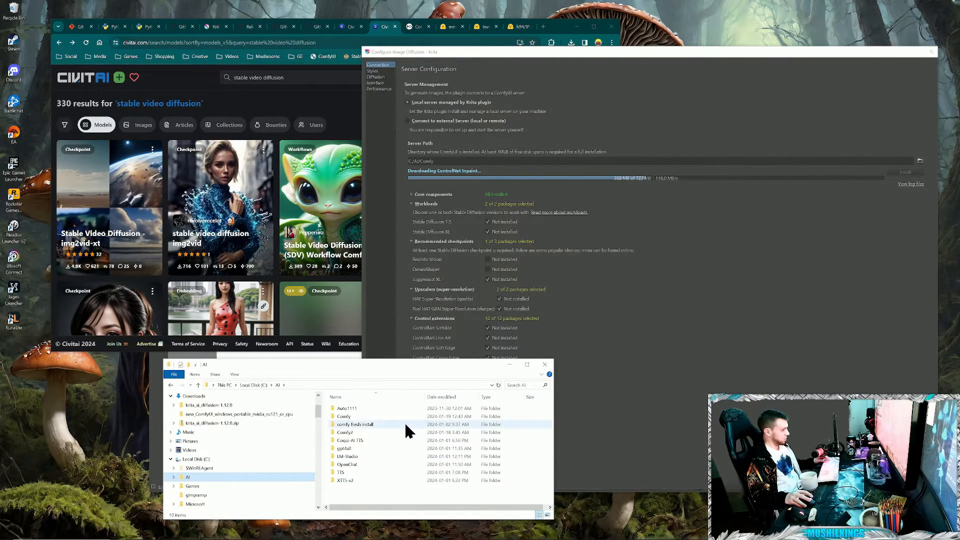
pyautogui.doubleClick(377, 417)
pyautogui.rightClick(352, 473)
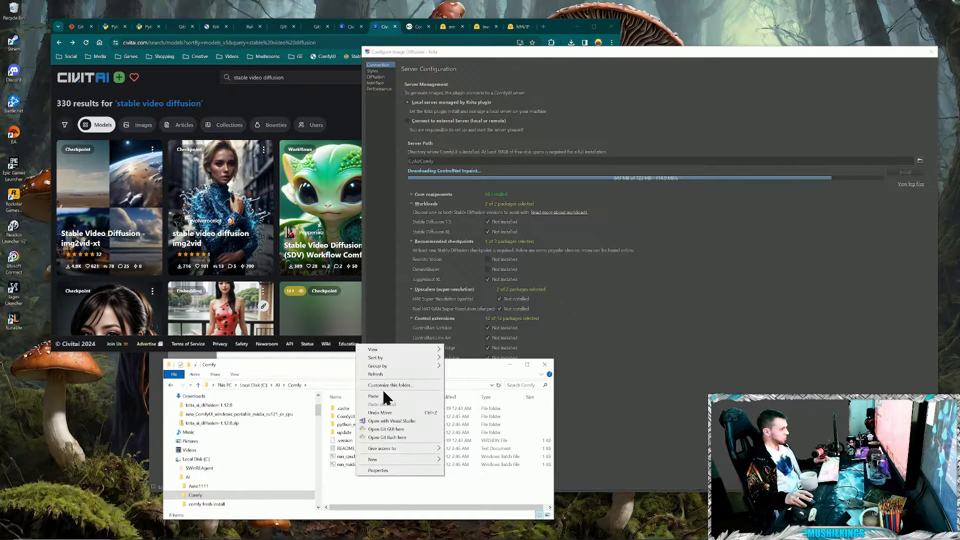
pyautogui.click(383, 395)
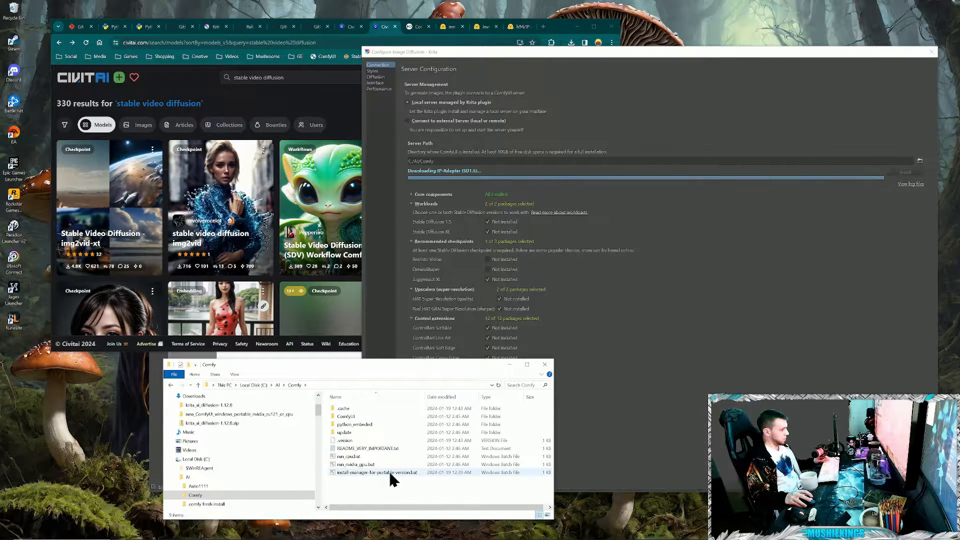
# - Run install-manager-for-portable-version.bat in C:\AI\Comfy, reopen the Downloads folder and check the plugin's download progress
pyautogui.doubleClick(389, 472)
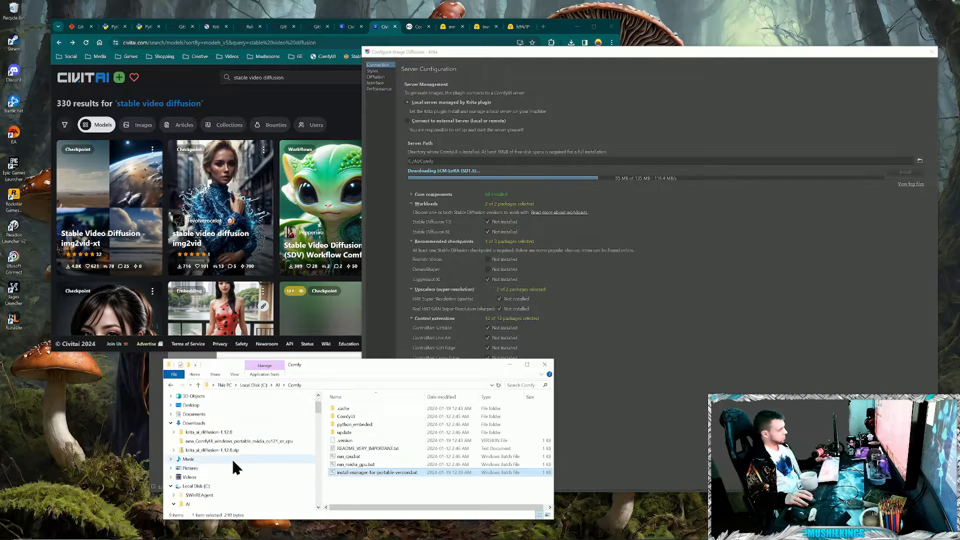
pyautogui.scroll(1, 214, 429)
pyautogui.click(212, 423)
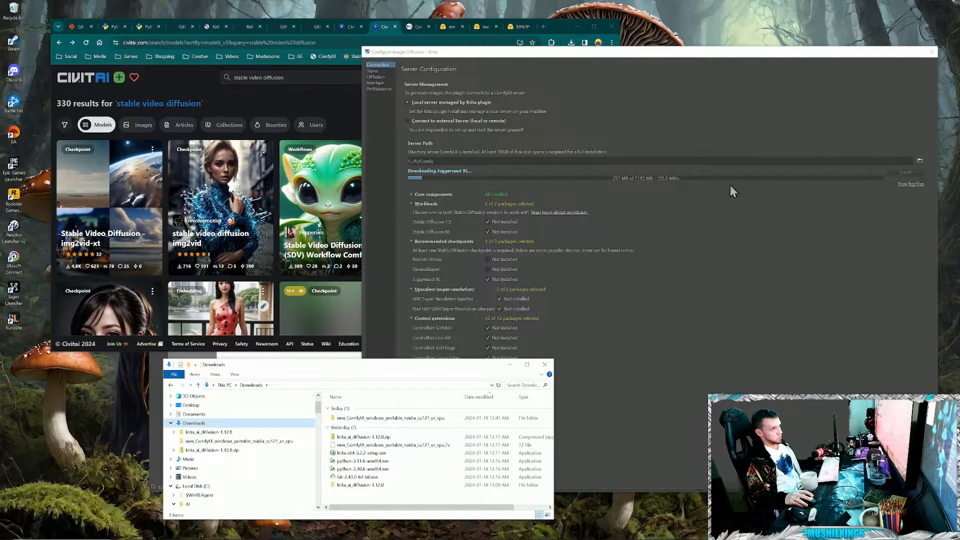
pyautogui.click(768, 52)
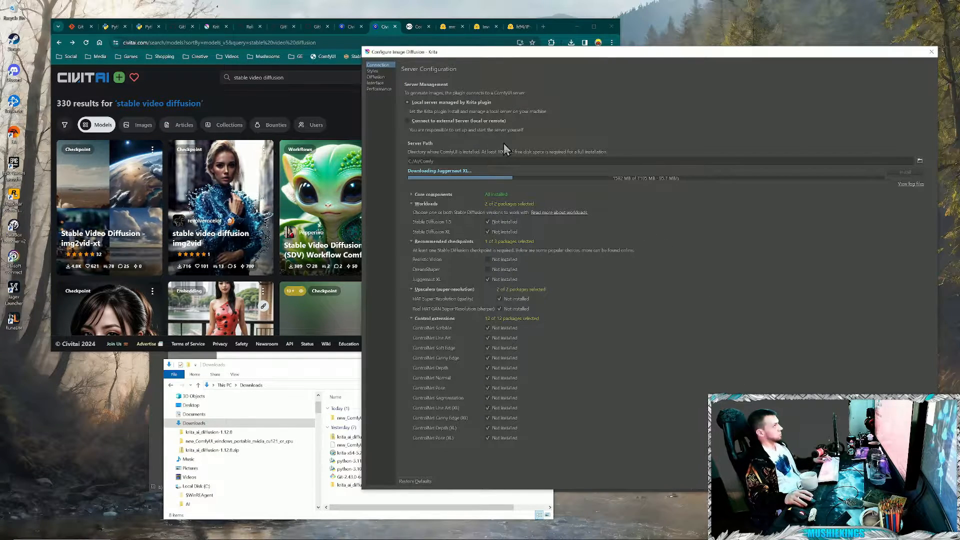
# - Open the ComfyUI_toyxyz_test_nodes repository page on GitHub and copy its HTTPS clone URL
pyautogui.click(419, 31)
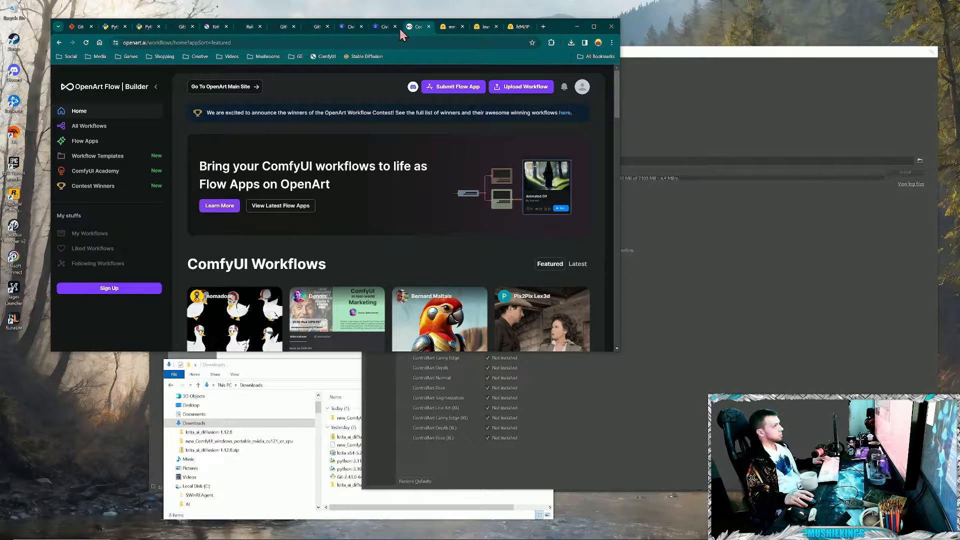
pyautogui.click(315, 27)
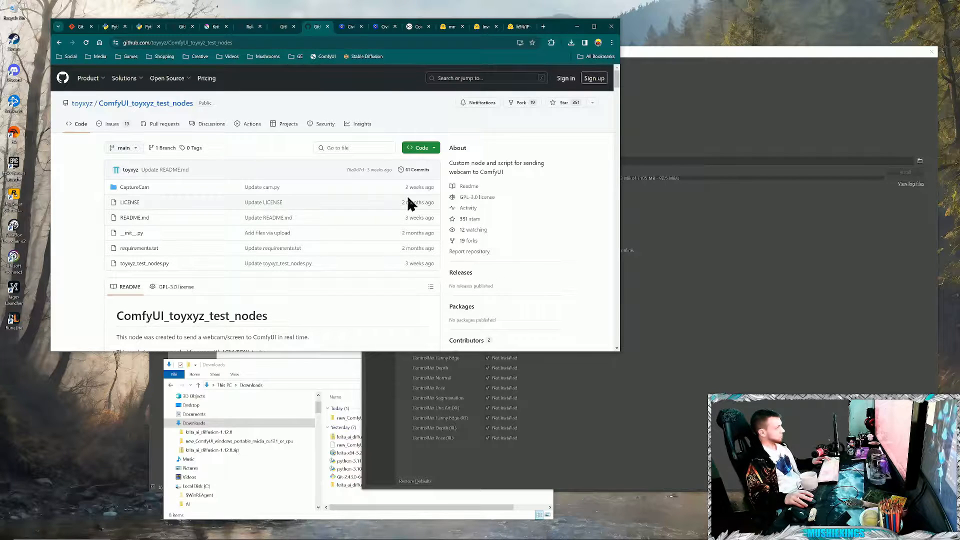
pyautogui.click(432, 150)
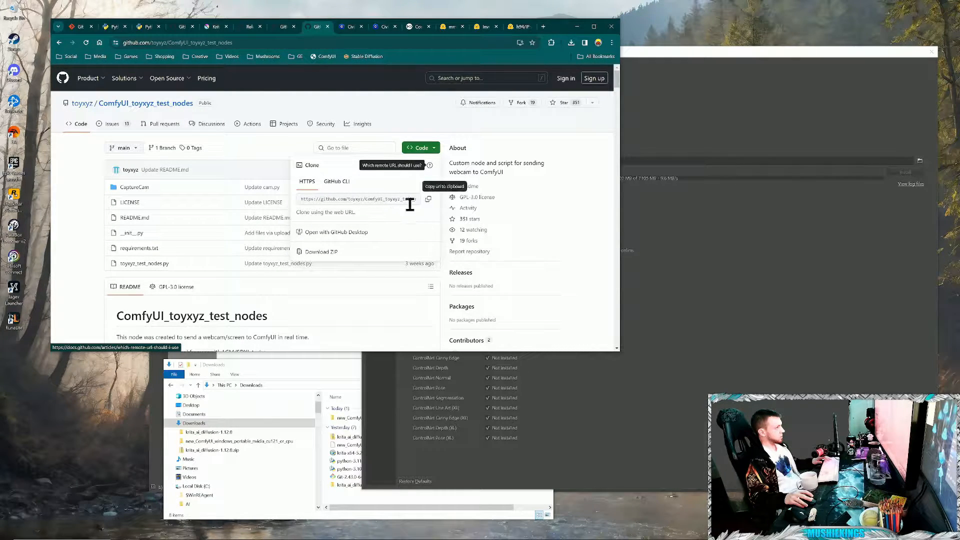
pyautogui.click(428, 200)
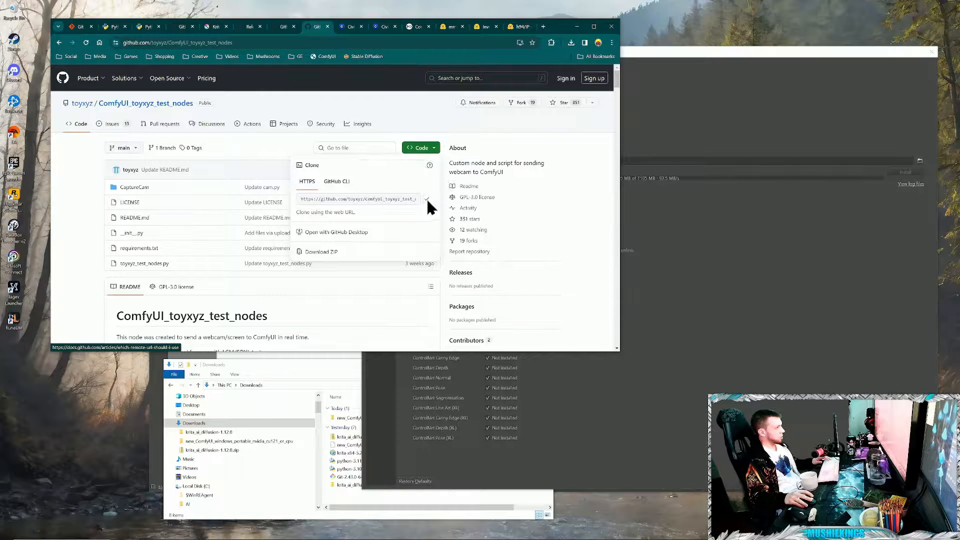
# - Read through the ComfyUI_toyxyz_test_nodes README, including its demo, update notes, installation instructions and example workflows
pyautogui.click(227, 319)
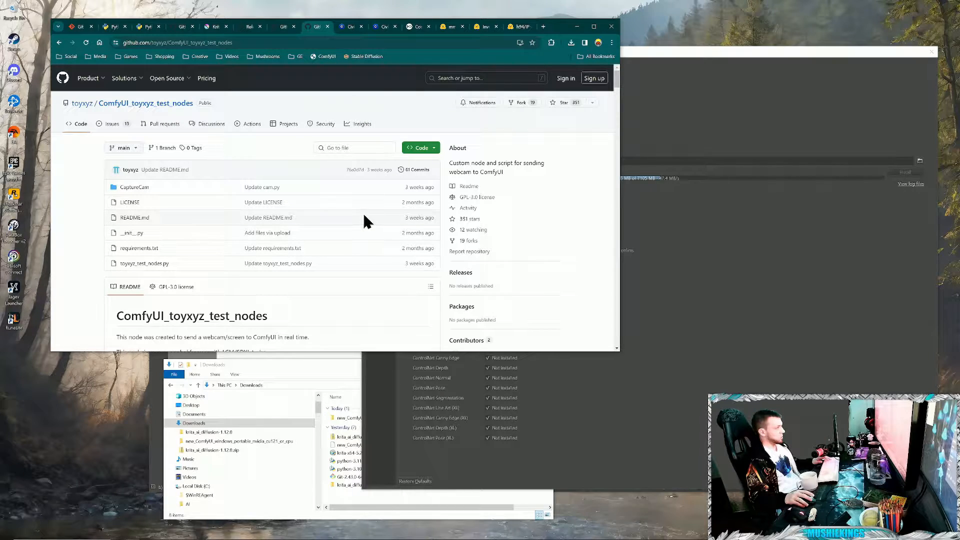
pyautogui.scroll(-1, 370, 235)
pyautogui.scroll(-2, 380, 222)
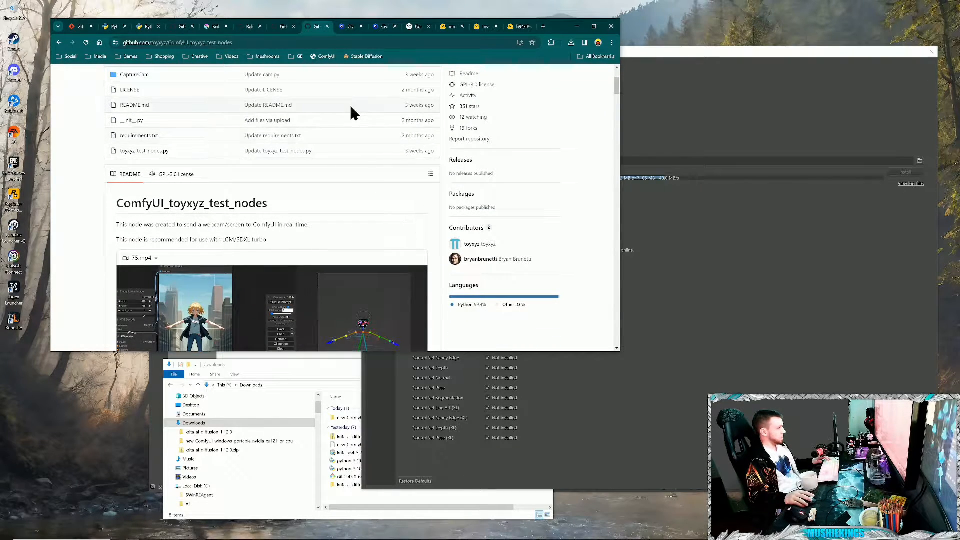
pyautogui.scroll(-2, 415, 122)
pyautogui.scroll(-1, 286, 208)
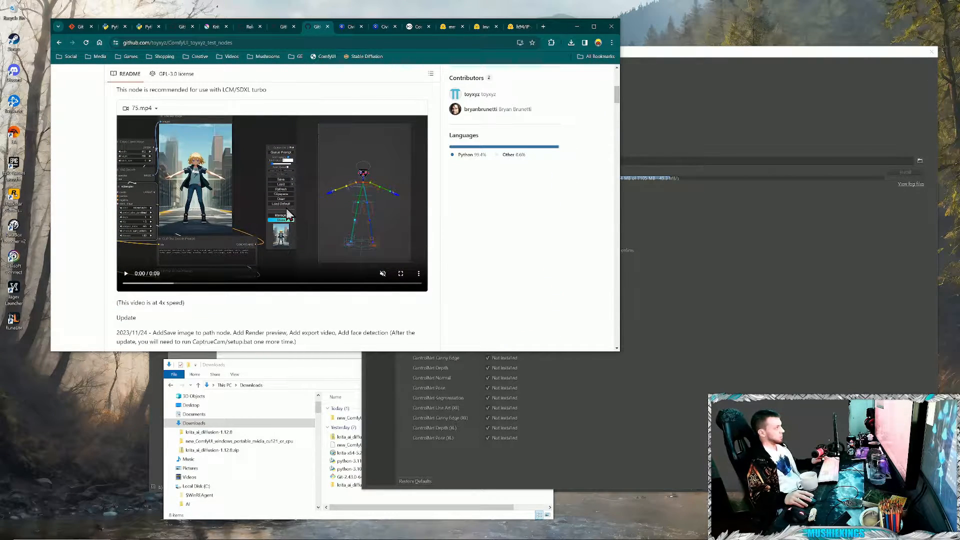
pyautogui.scroll(-5, 379, 297)
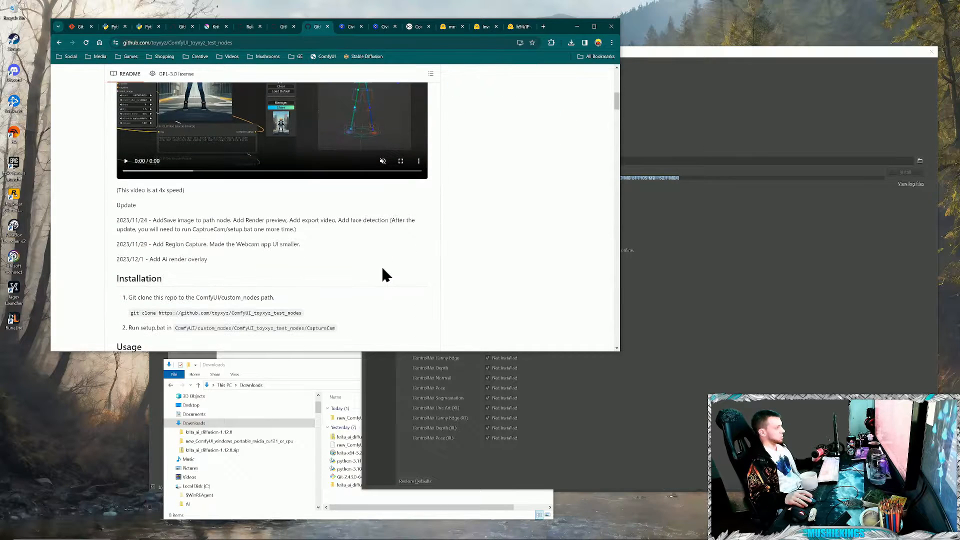
pyautogui.scroll(-3, 414, 202)
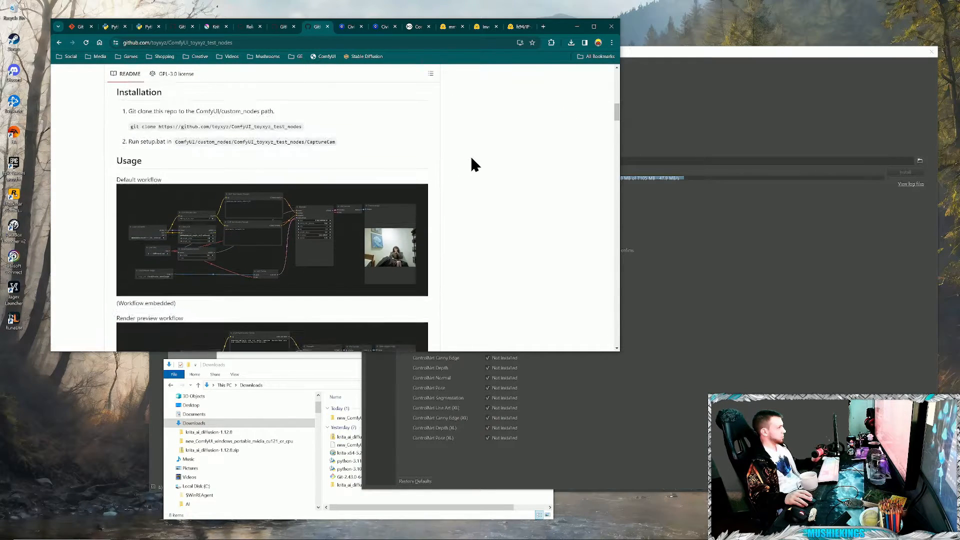
pyautogui.scroll(-2, 377, 112)
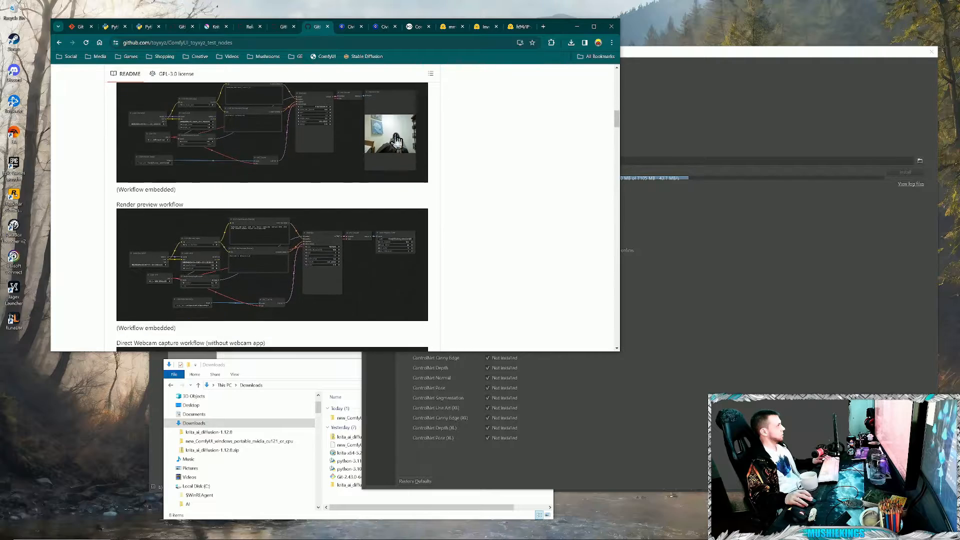
pyautogui.scroll(6, 364, 229)
pyautogui.scroll(-1, 515, 260)
pyautogui.scroll(12, 385, 276)
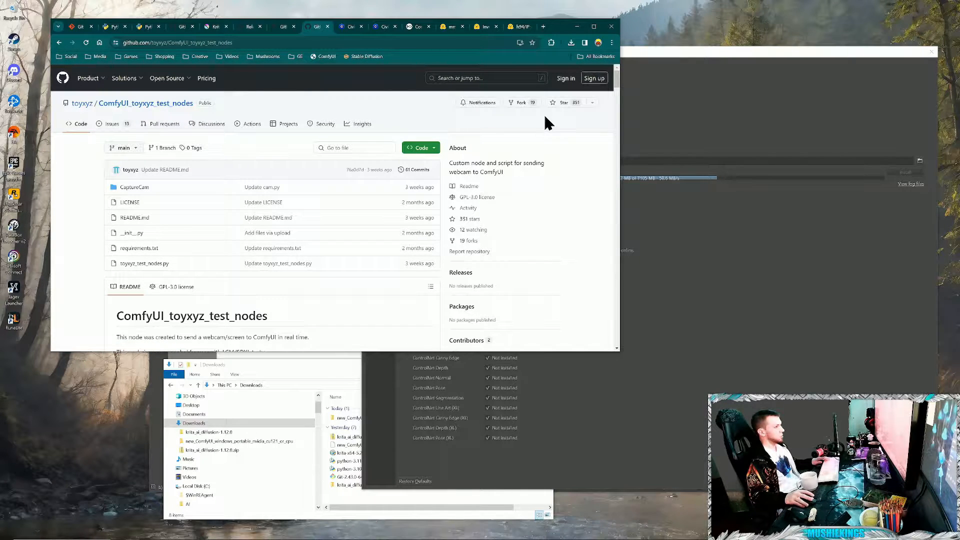
# - Copy the repository's HTTPS clone URL and open the folder C:\AI\Comfy\ComfyUI\custom_nodes
pyautogui.click(434, 149)
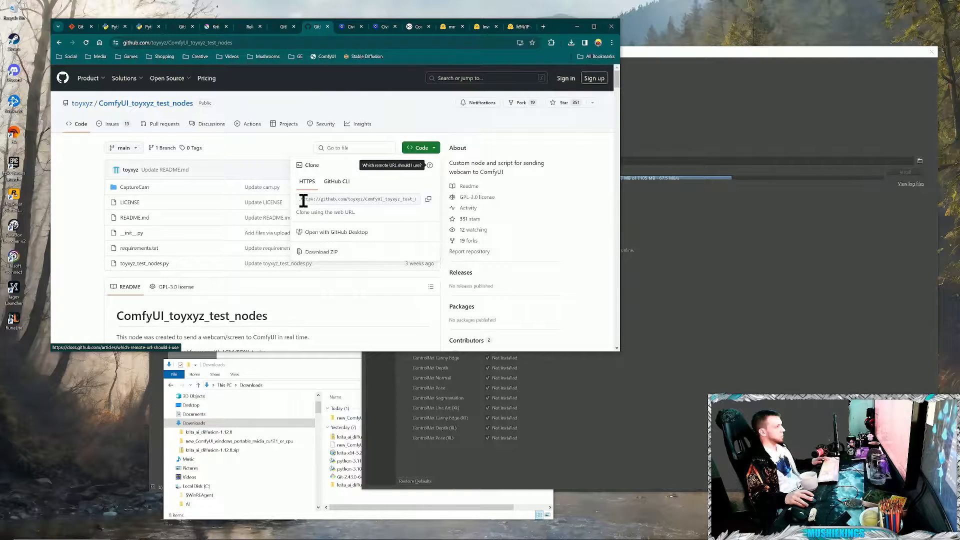
pyautogui.click(429, 199)
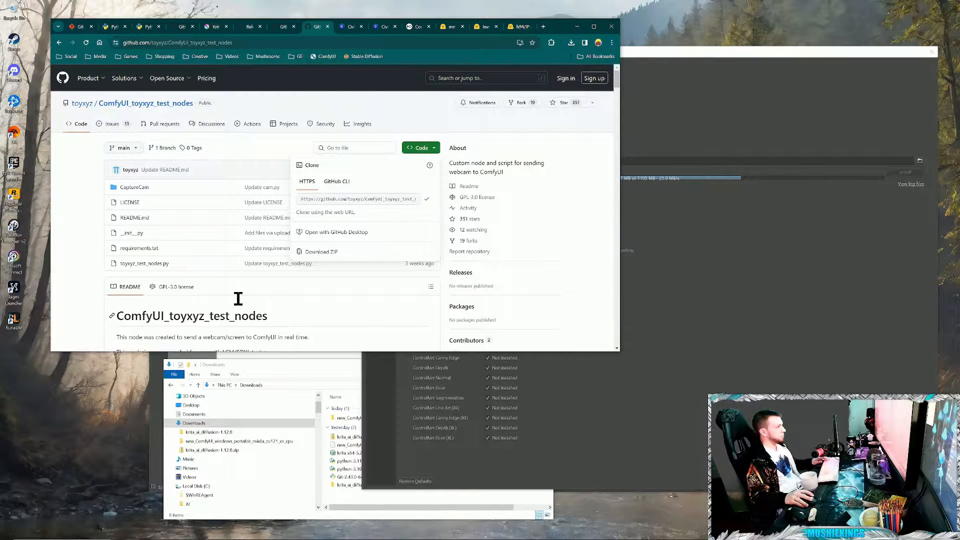
pyautogui.click(353, 509)
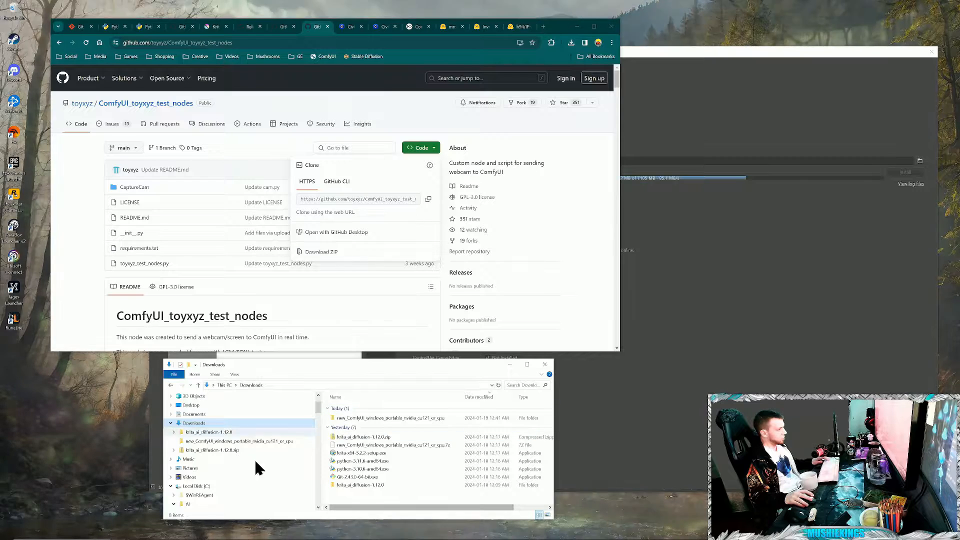
pyautogui.scroll(-1, 233, 463)
pyautogui.scroll(-1, 250, 465)
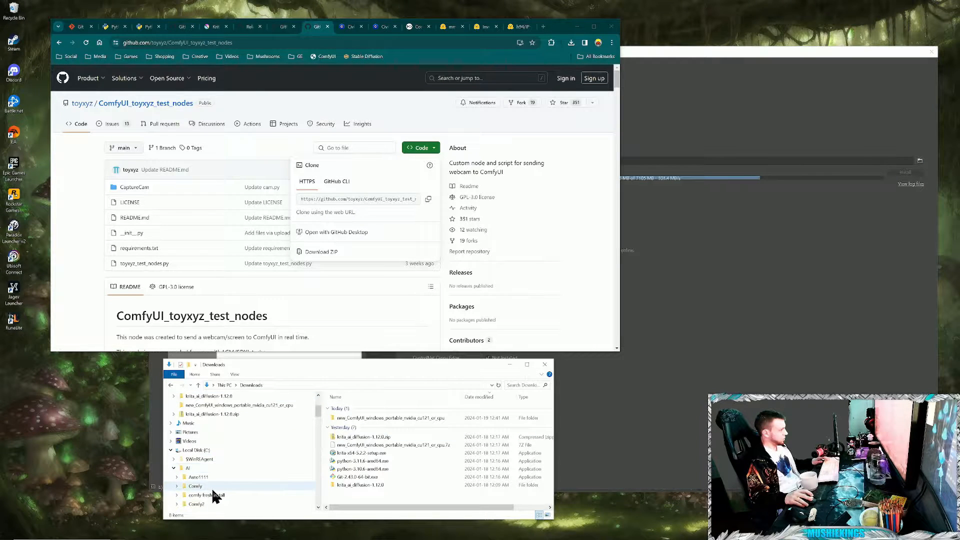
pyautogui.click(195, 486)
pyautogui.doubleClick(364, 415)
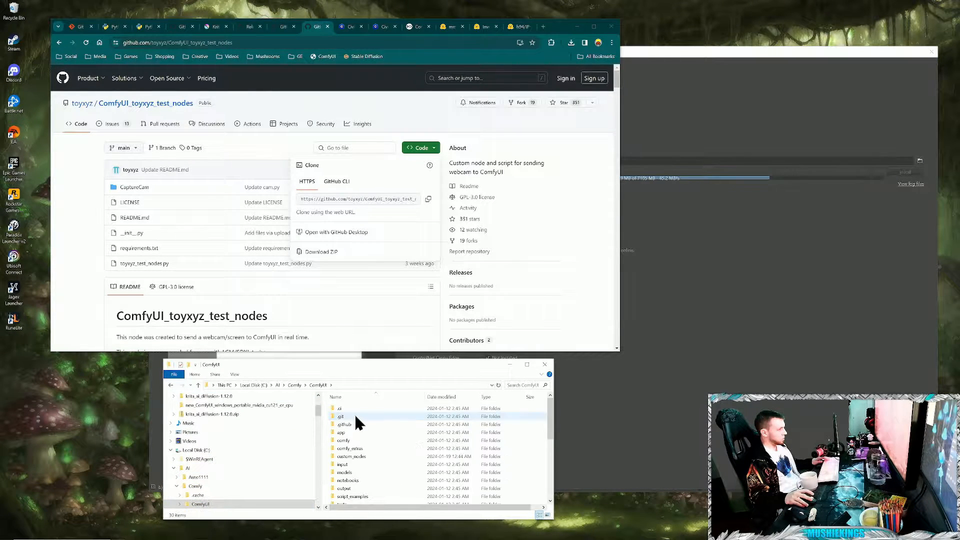
pyautogui.doubleClick(360, 434)
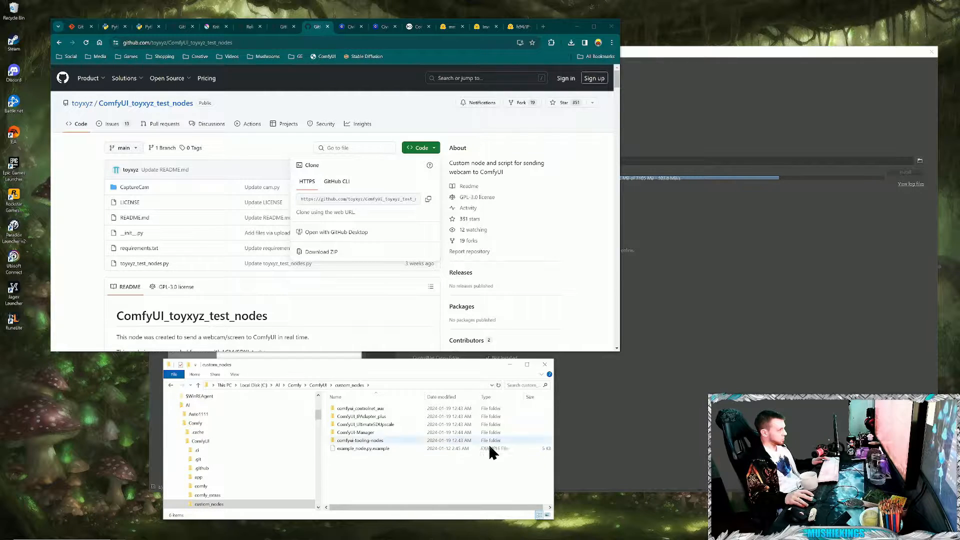
pyautogui.click(395, 385)
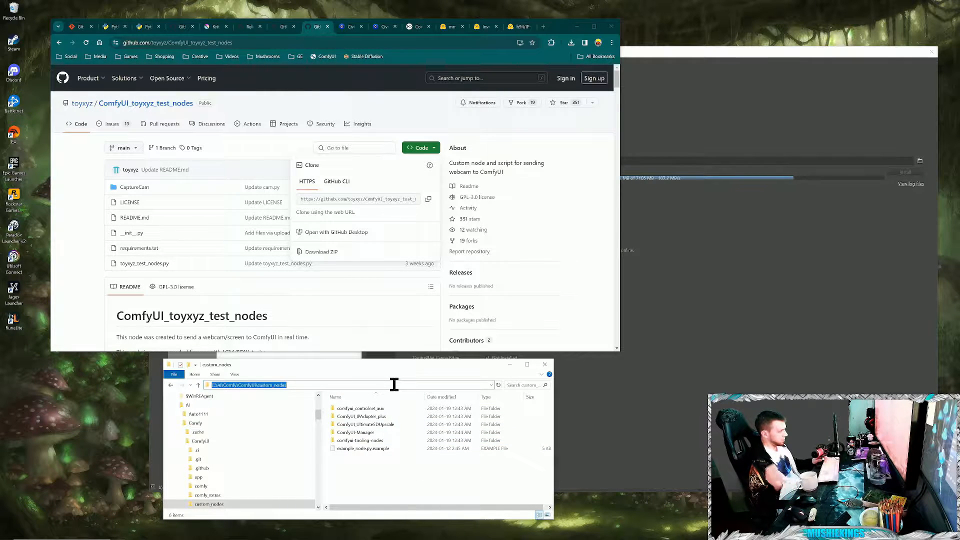
pyautogui.write('cmd')
pyautogui.press('Return')
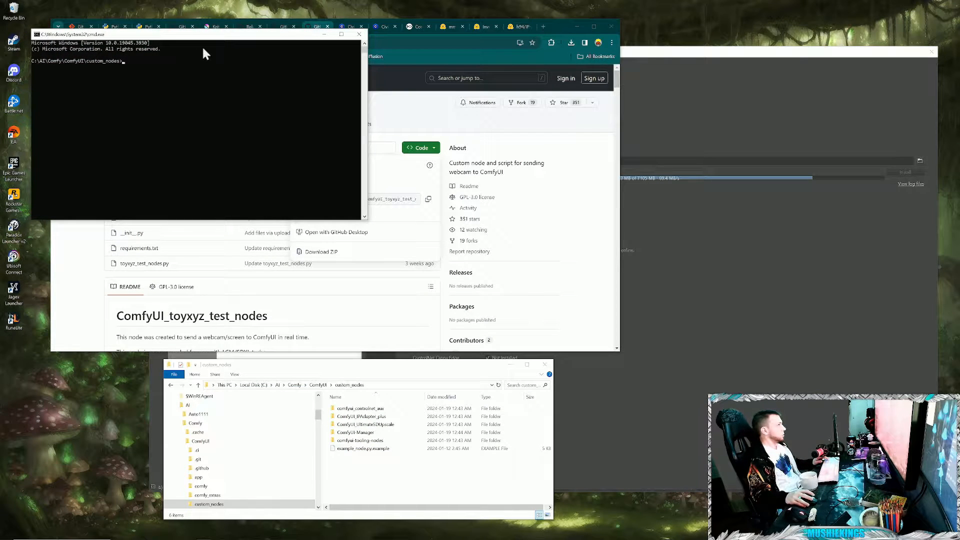
pyautogui.moveTo(218, 39); pyautogui.dragTo(277, 344)
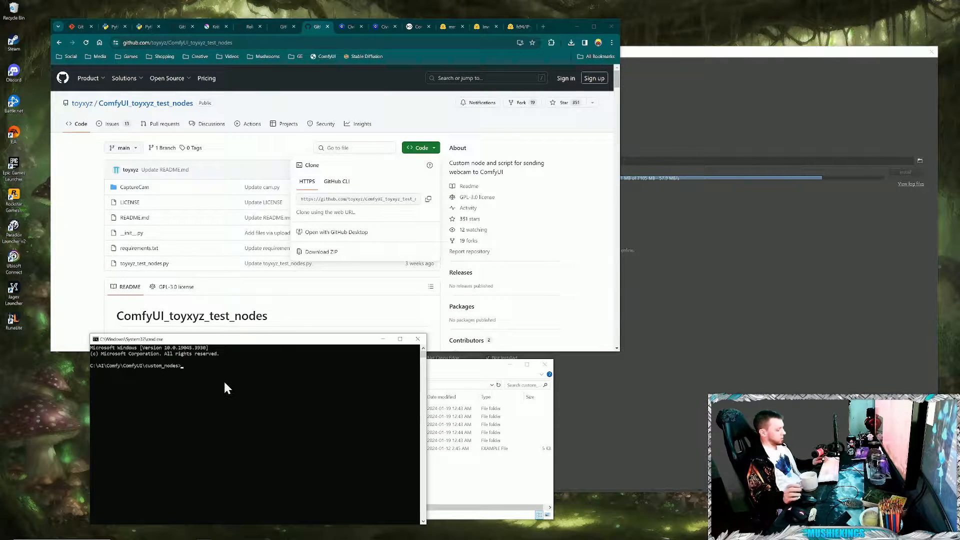
pyautogui.write('git clone')
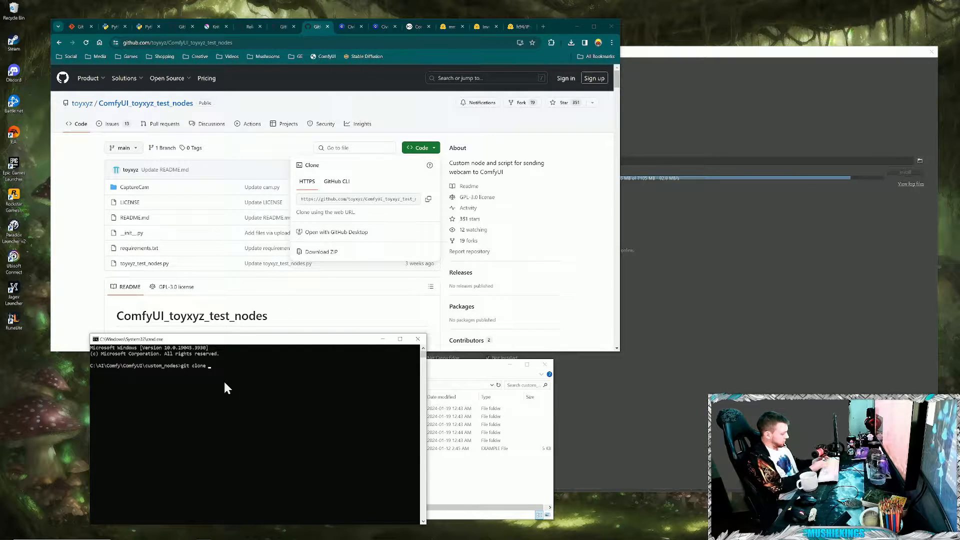
pyautogui.write('https://github.com/toyxyz/ComfyUI_toyxyz_test_nodes.git')
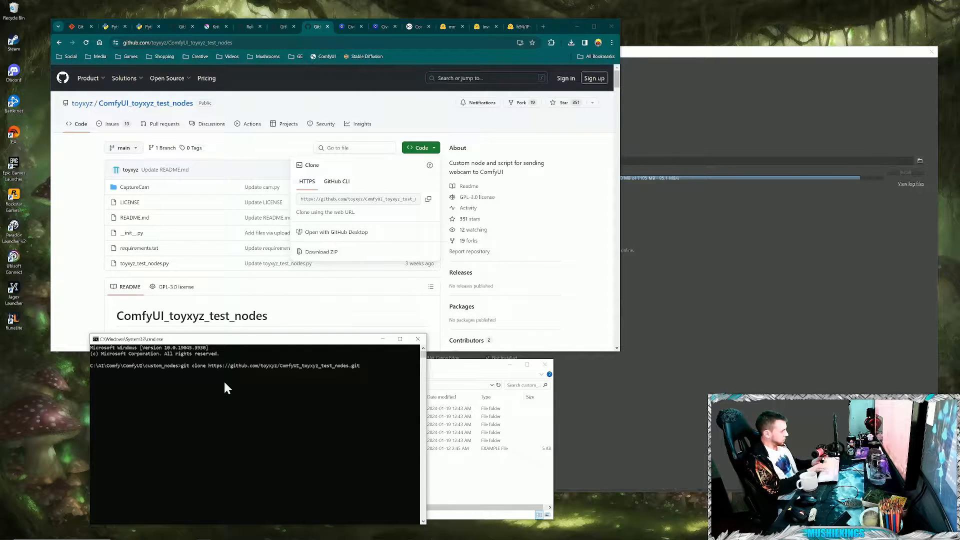
pyautogui.press('Return')
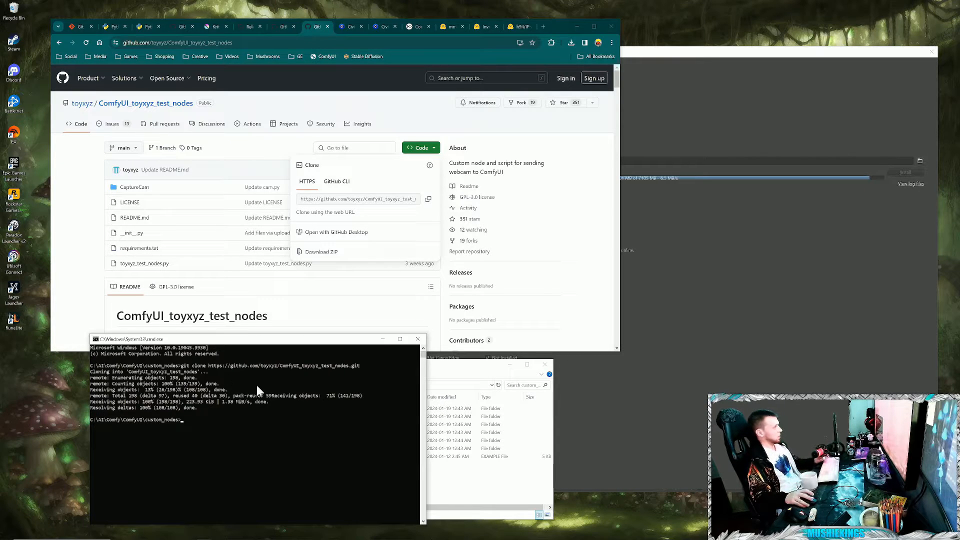
pyautogui.click(418, 340)
pyautogui.click(92, 279)
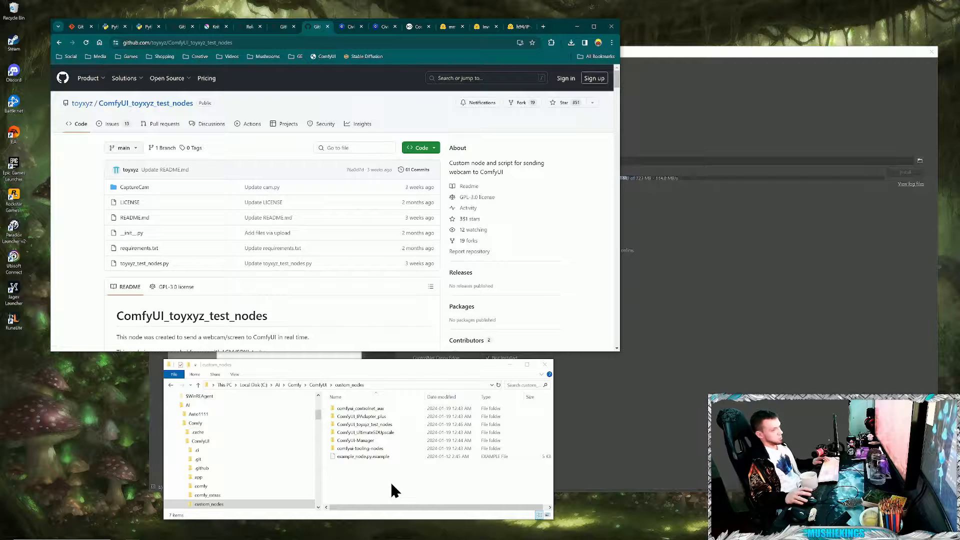
# - Run setup.bat in the CaptureCam folder of ComfyUI_toyxyz_test_nodes and look over requirements.txt while it installs
pyautogui.click(356, 441)
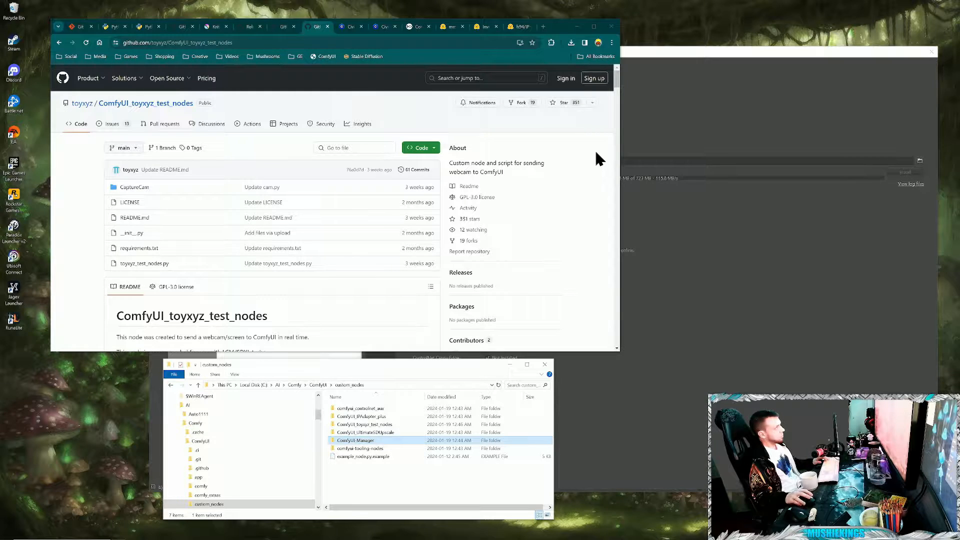
pyautogui.scroll(-4, 280, 290)
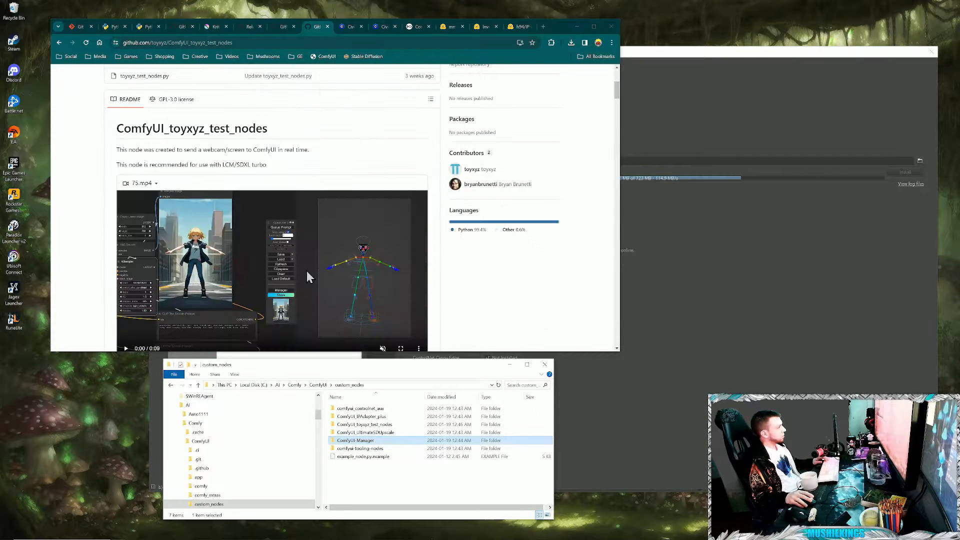
pyautogui.scroll(-1, 325, 219)
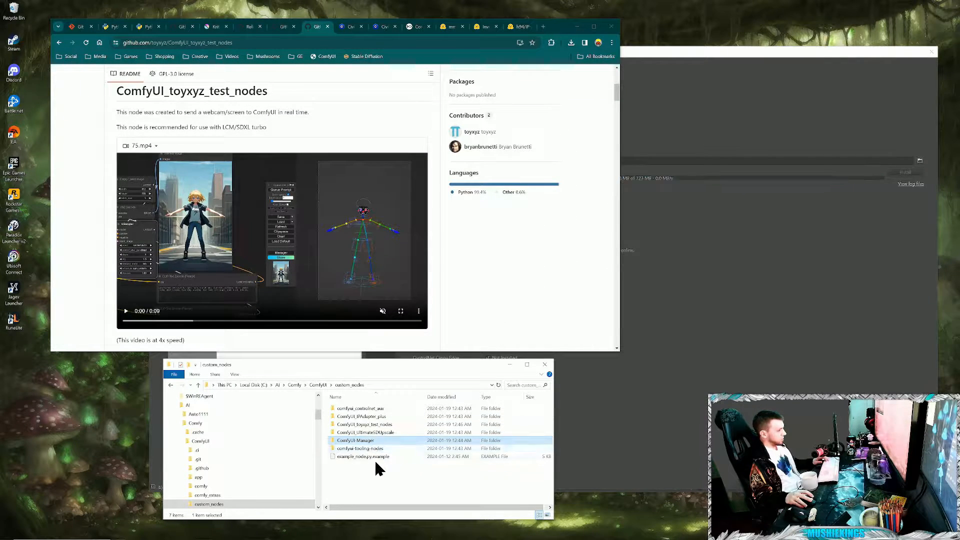
pyautogui.click(369, 425)
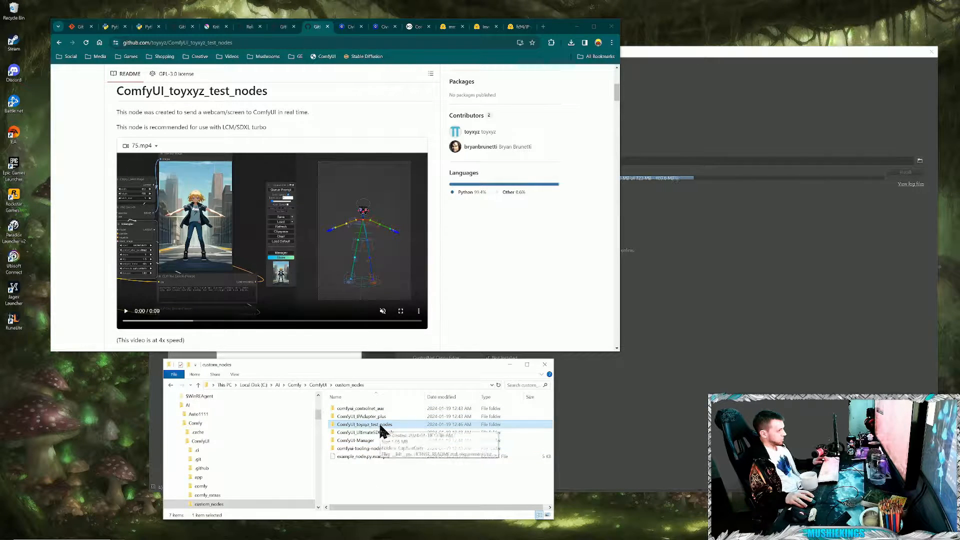
pyautogui.doubleClick(373, 426)
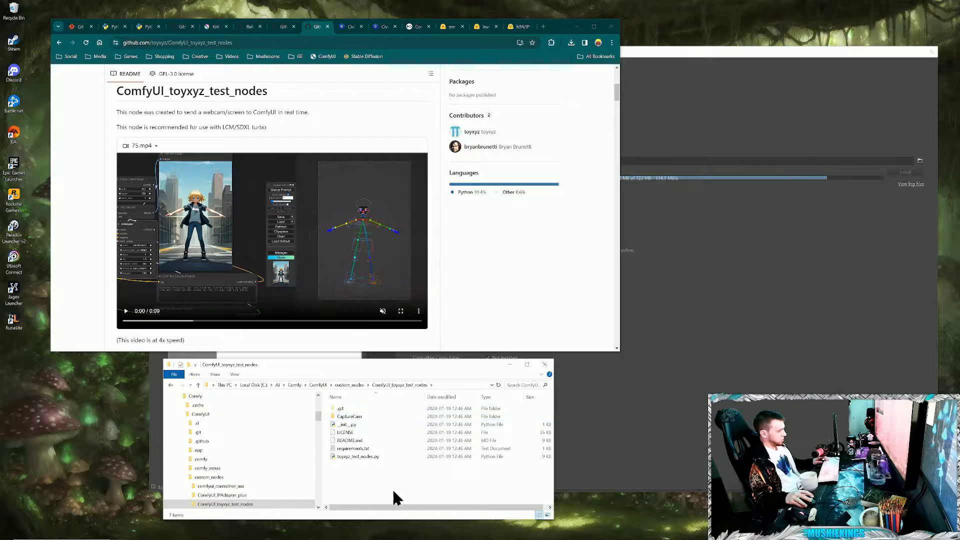
pyautogui.click(356, 417)
pyautogui.doubleClick(357, 417)
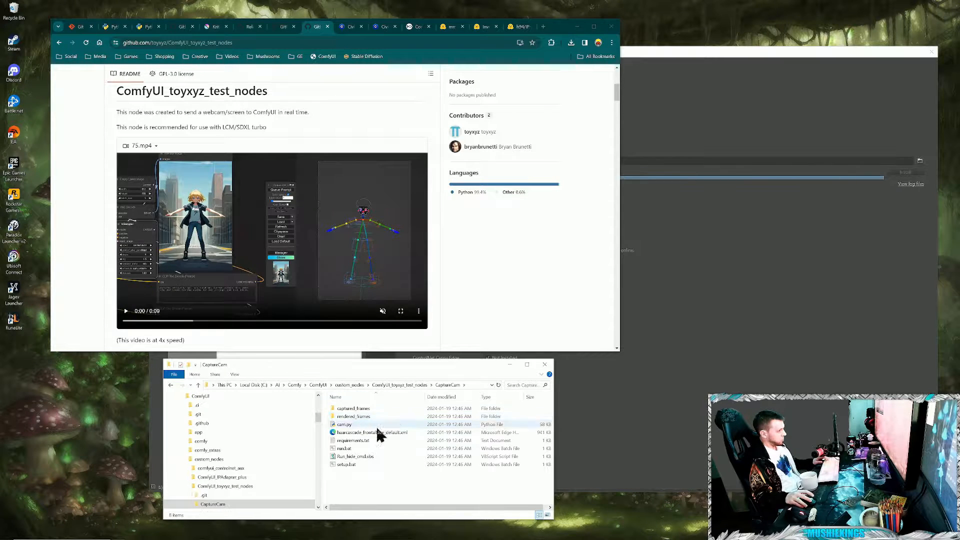
pyautogui.doubleClick(342, 464)
pyautogui.doubleClick(345, 441)
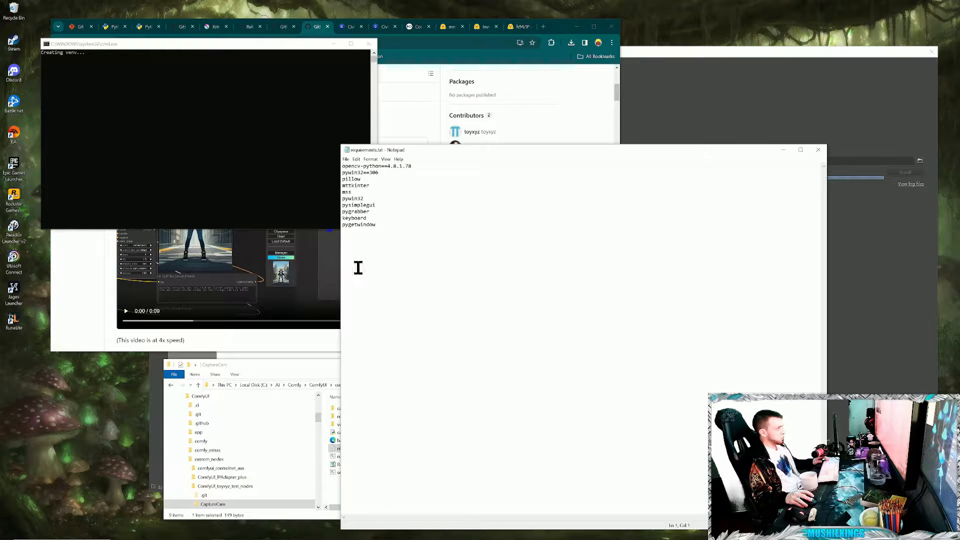
pyautogui.click(819, 149)
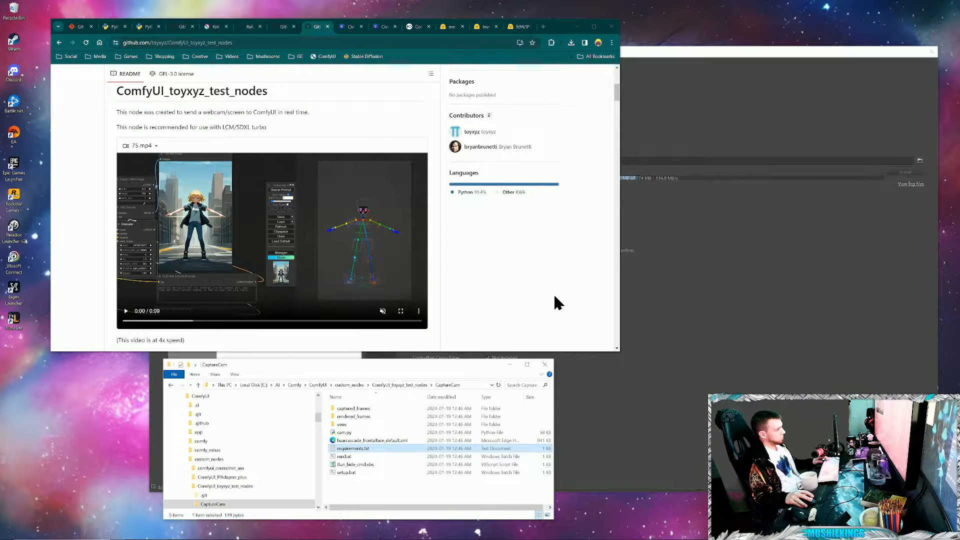
# - Launch the Webcam App with run.bat in the CaptureCam folder, look over its capture settings and close it
pyautogui.click(342, 458)
pyautogui.doubleClick(342, 457)
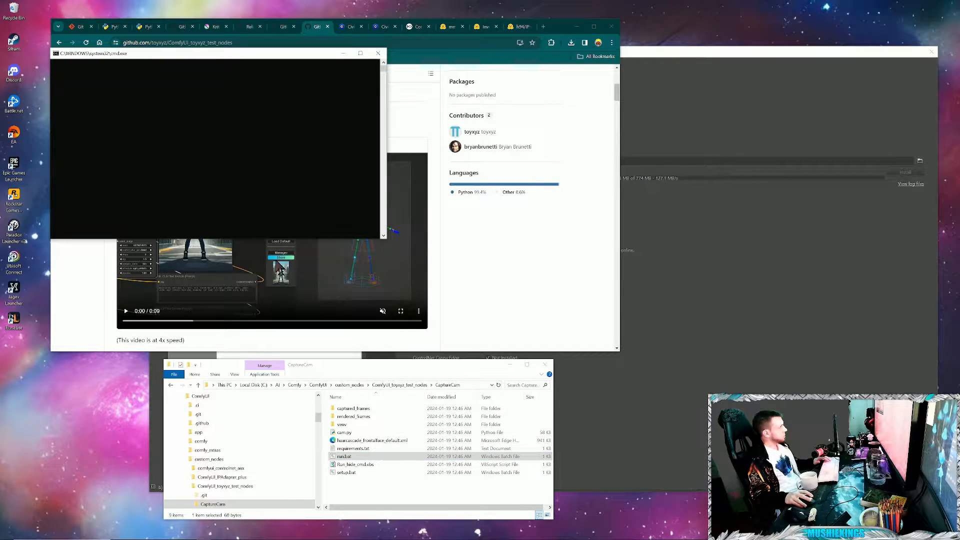
pyautogui.click(349, 59)
pyautogui.moveTo(123, 31); pyautogui.dragTo(405, 345)
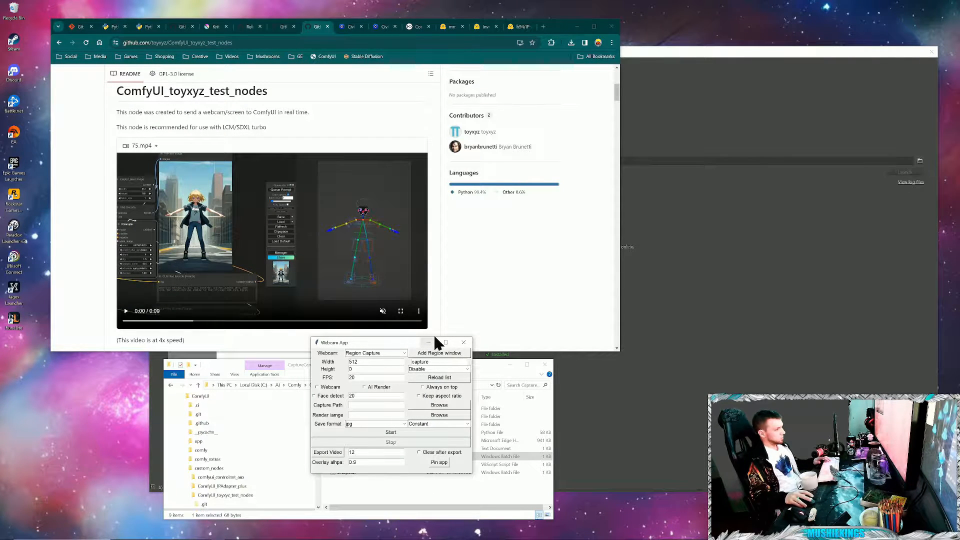
pyautogui.moveTo(400, 349); pyautogui.dragTo(394, 351)
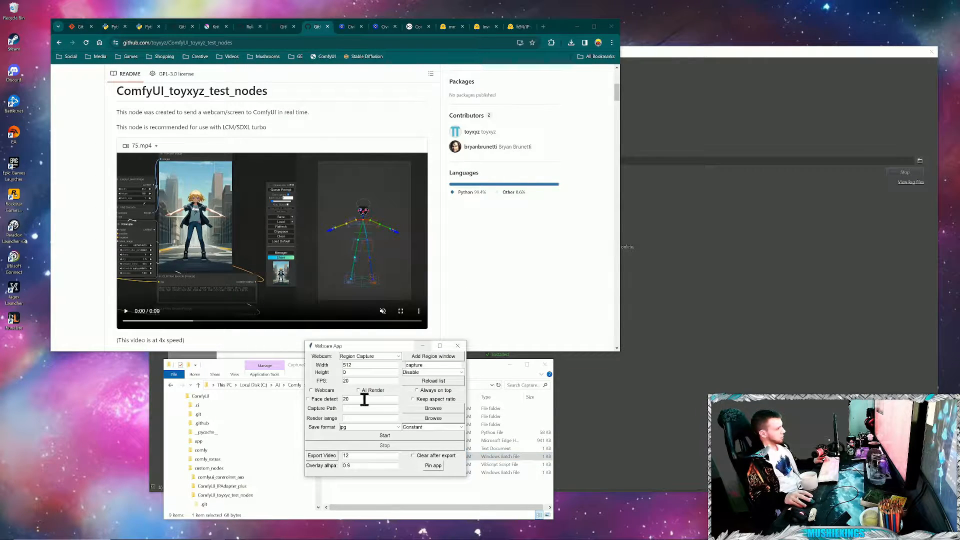
pyautogui.click(458, 346)
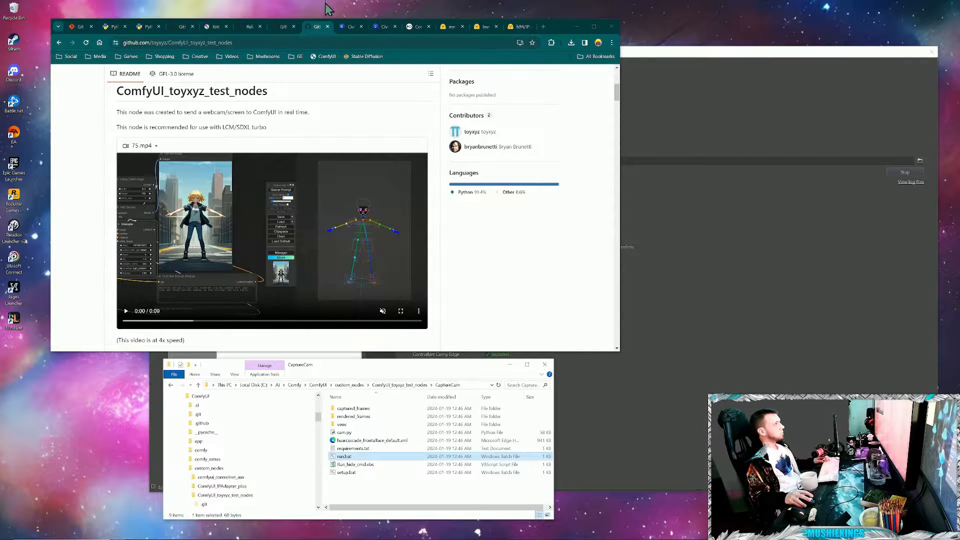
# - Return to Civitai's models page and examine the model type, file format and base model filters
pyautogui.click(351, 26)
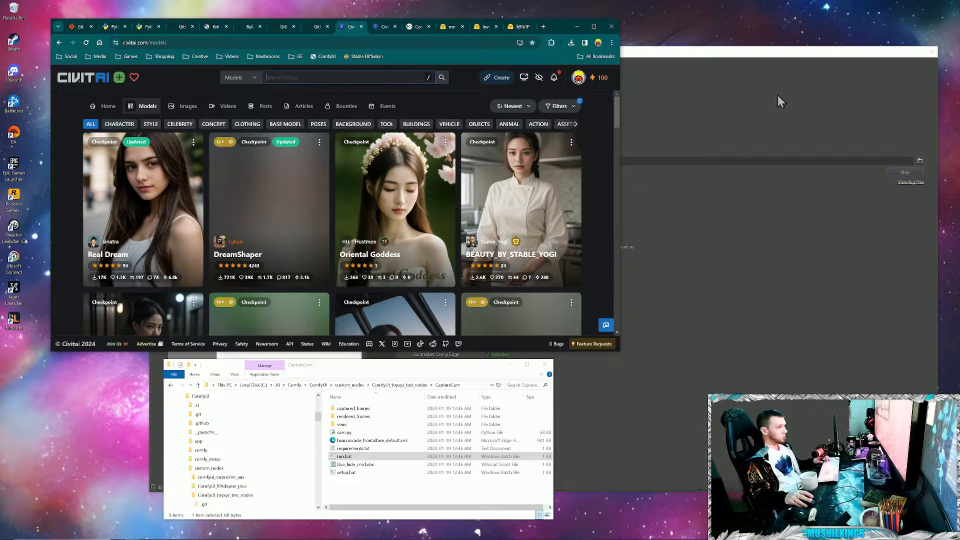
pyautogui.click(559, 105)
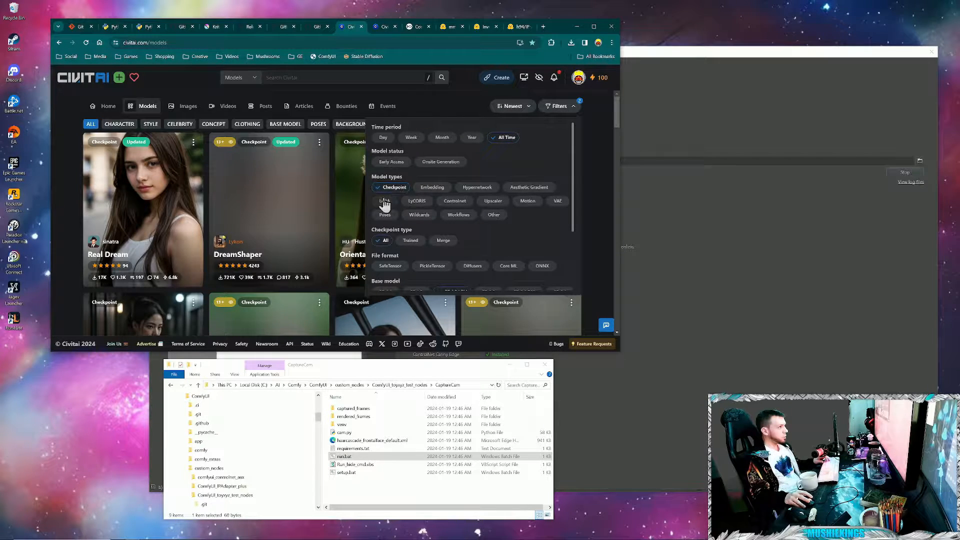
pyautogui.scroll(-2, 415, 200)
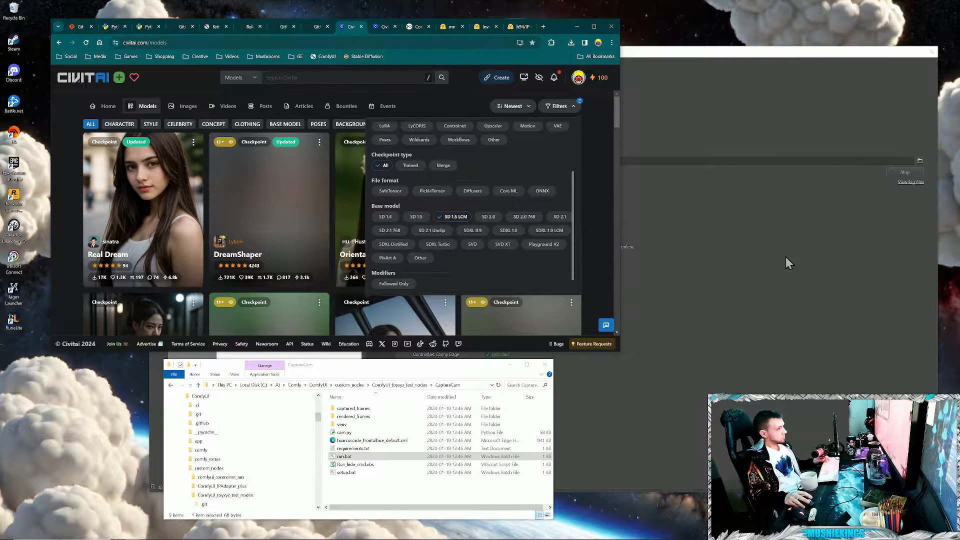
# - Find the EveryjourneyLCM checkpoint among the SD 1.5 LCM models and download its pruned fp16 model file
pyautogui.click(599, 131)
pyautogui.moveTo(617, 109); pyautogui.dragTo(640, 311)
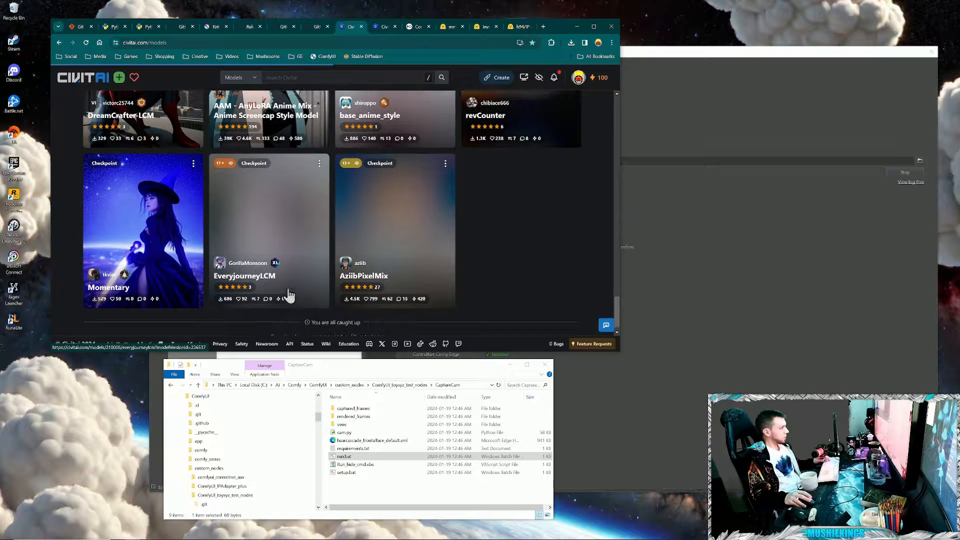
pyautogui.scroll(2, 280, 300)
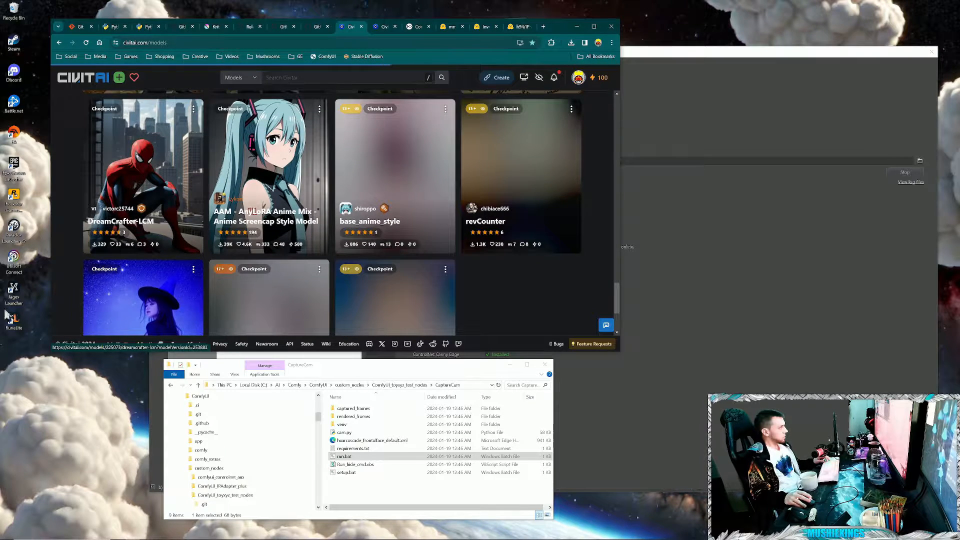
pyautogui.click(276, 325)
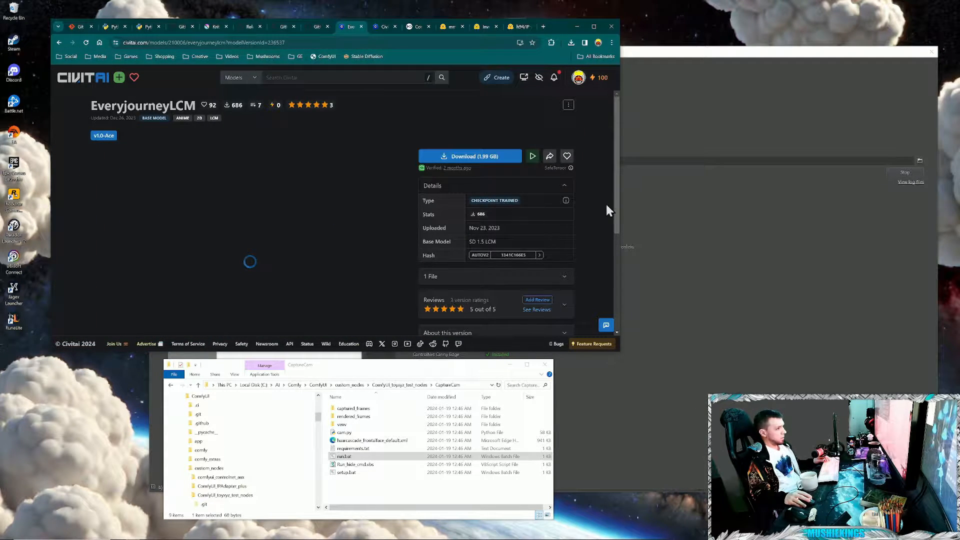
pyautogui.scroll(-1, 607, 206)
pyautogui.click(570, 238)
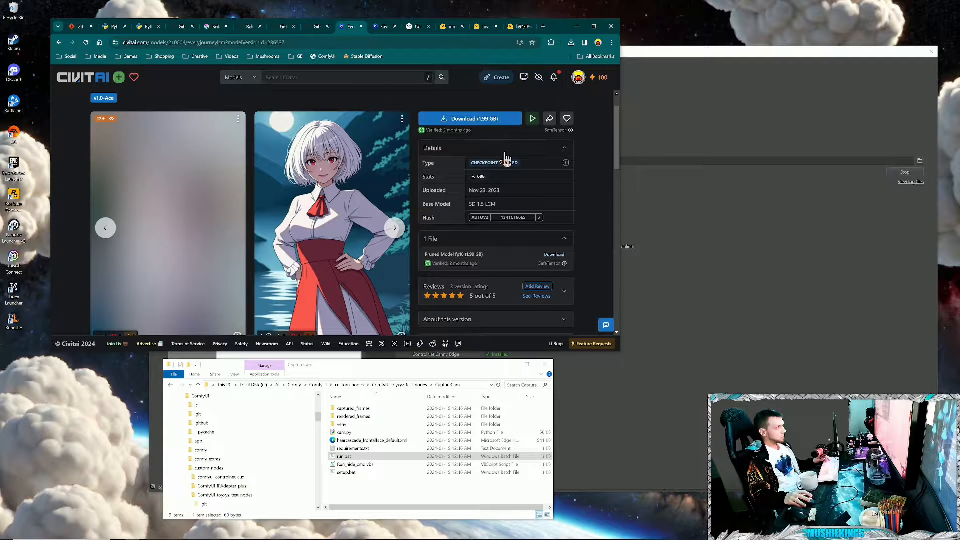
pyautogui.click(487, 120)
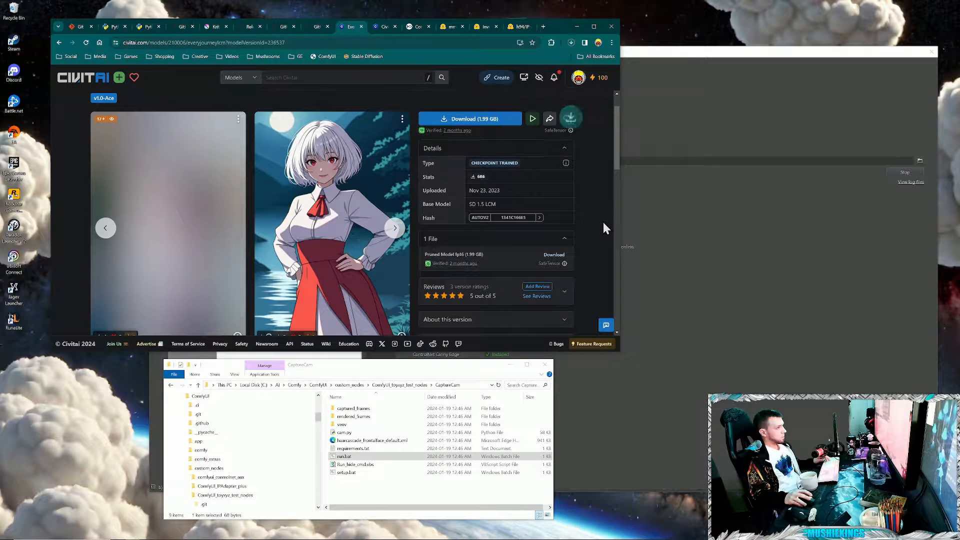
# - Check EveryjourneyLCM's base model, search the models for "line" and open the Line Art + Flat Colors LoRA page
pyautogui.scroll(1, 474, 182)
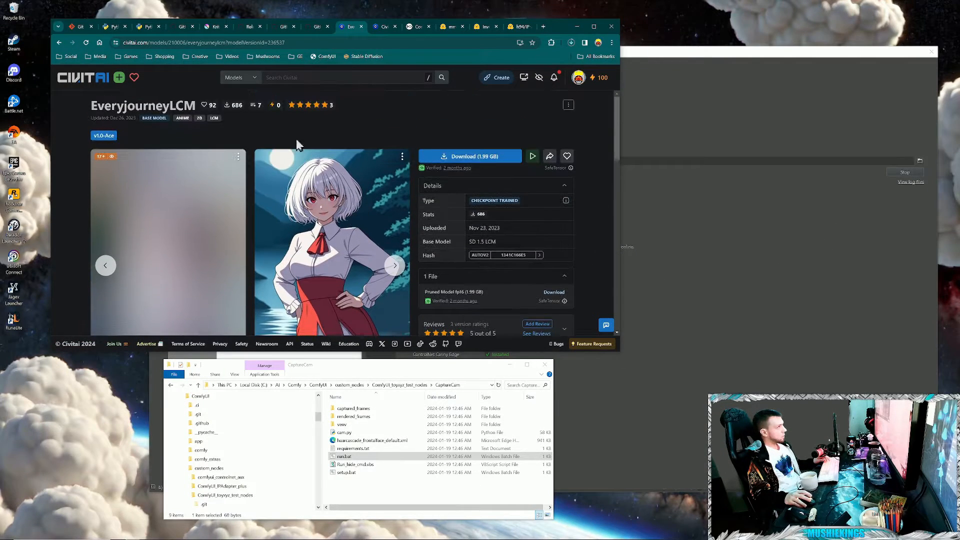
pyautogui.click(289, 82)
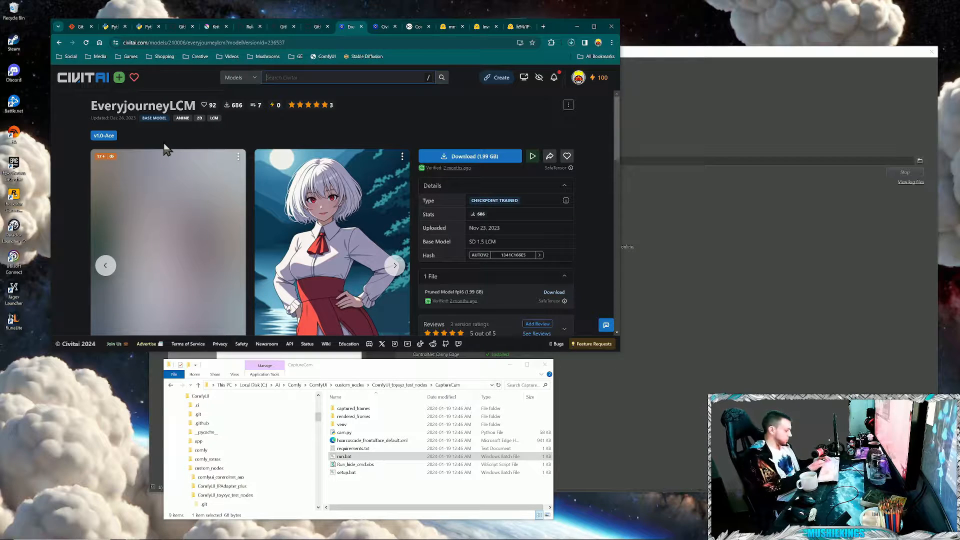
pyautogui.write('line')
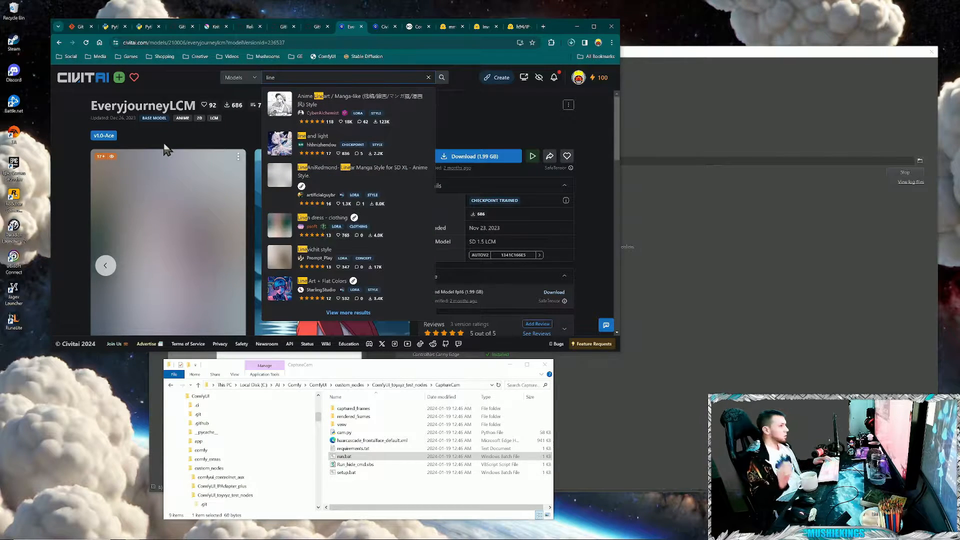
pyautogui.moveTo(565, 240); pyautogui.dragTo(577, 245)
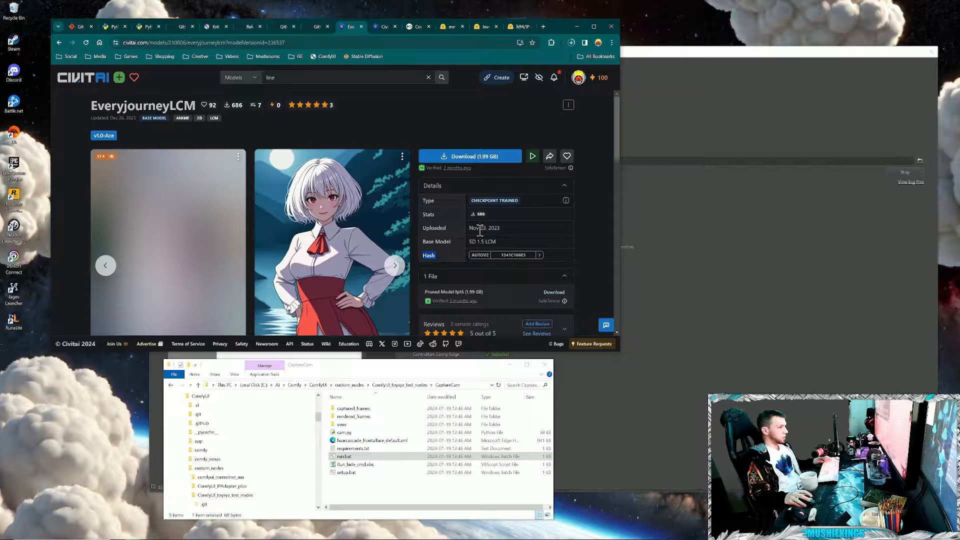
pyautogui.moveTo(473, 241); pyautogui.dragTo(488, 242)
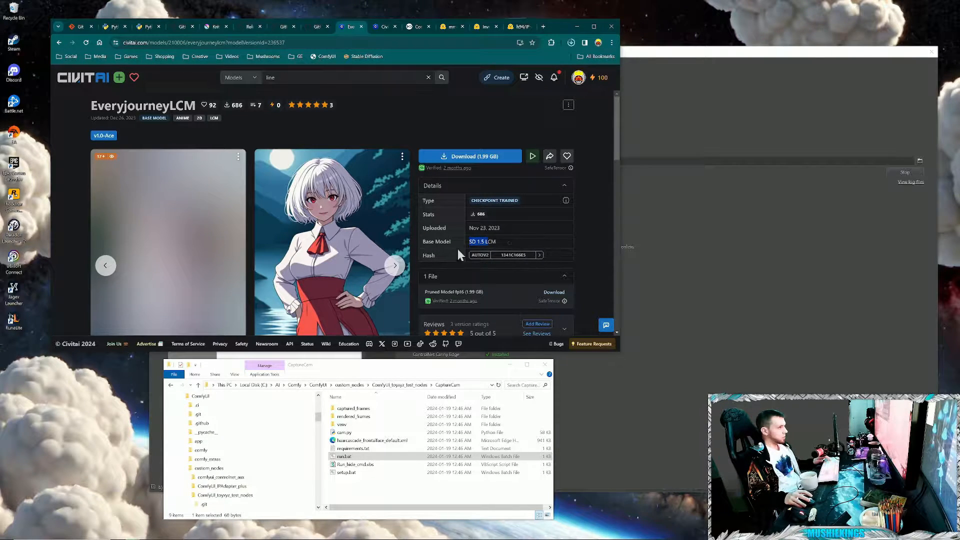
pyautogui.moveTo(471, 243); pyautogui.dragTo(541, 254)
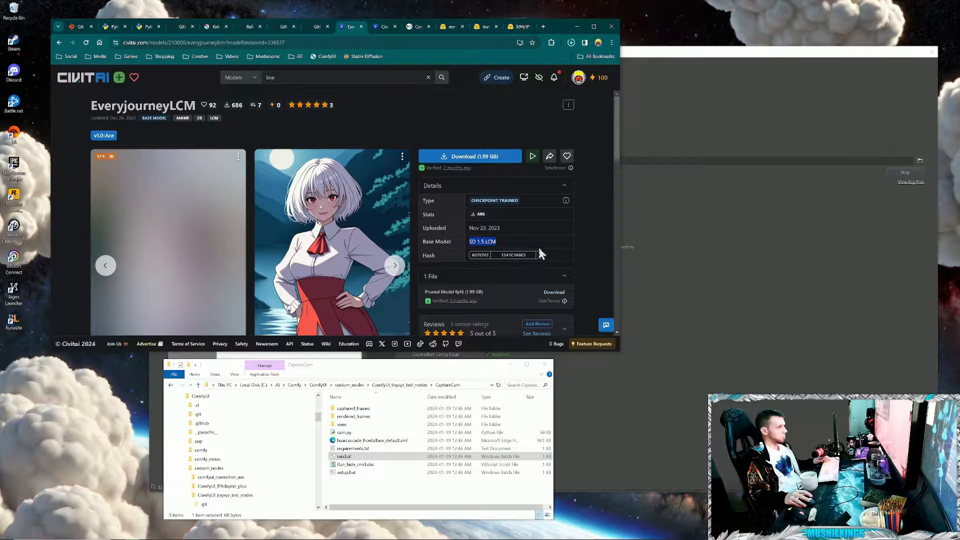
pyautogui.click(279, 76)
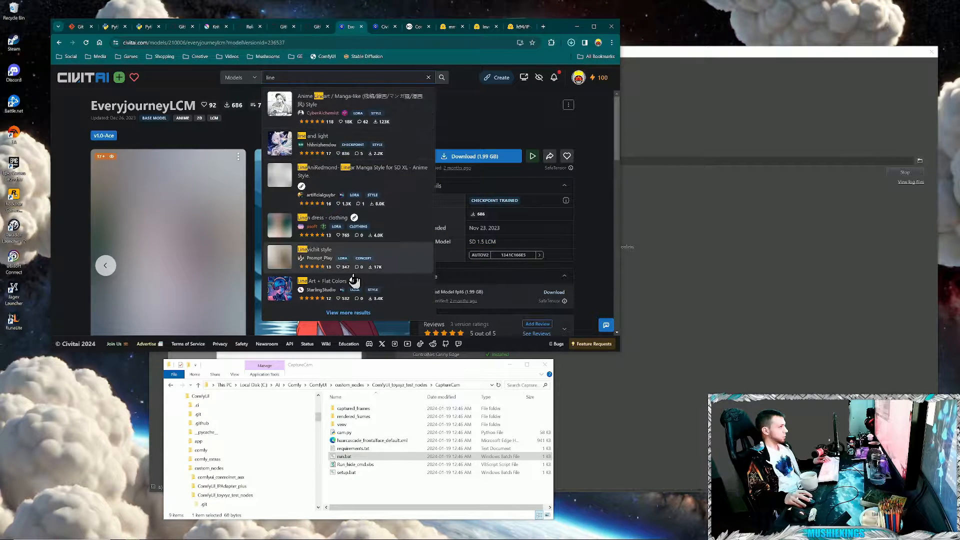
pyautogui.click(324, 77)
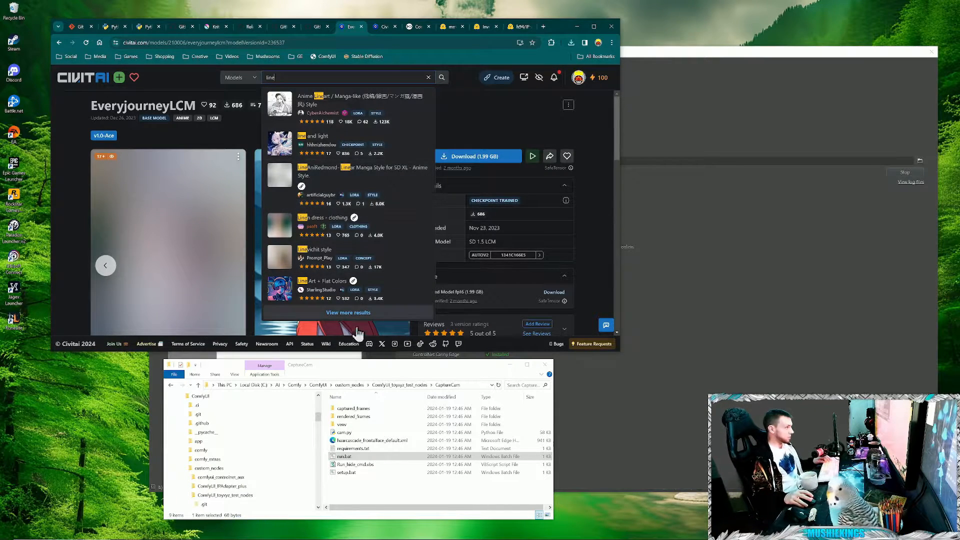
pyautogui.click(316, 289)
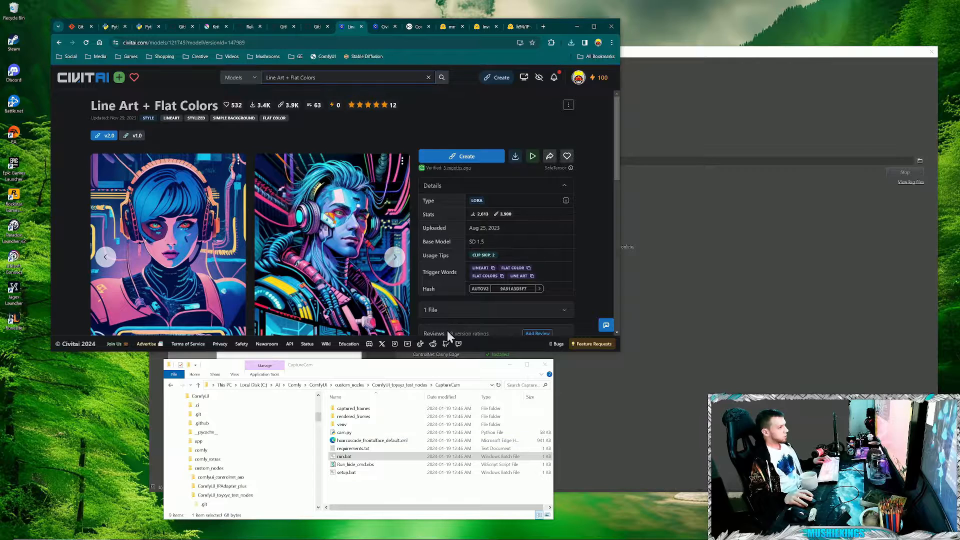
# - Check the base model and trigger words of Line Art + Flat Colors v2.0 and download its LoRA file
pyautogui.moveTo(471, 243); pyautogui.dragTo(548, 245)
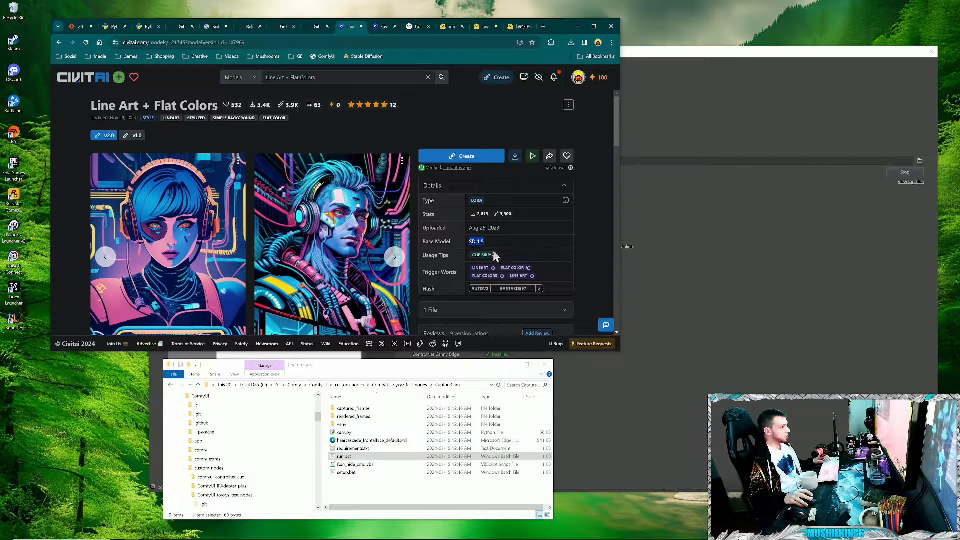
pyautogui.click(430, 274)
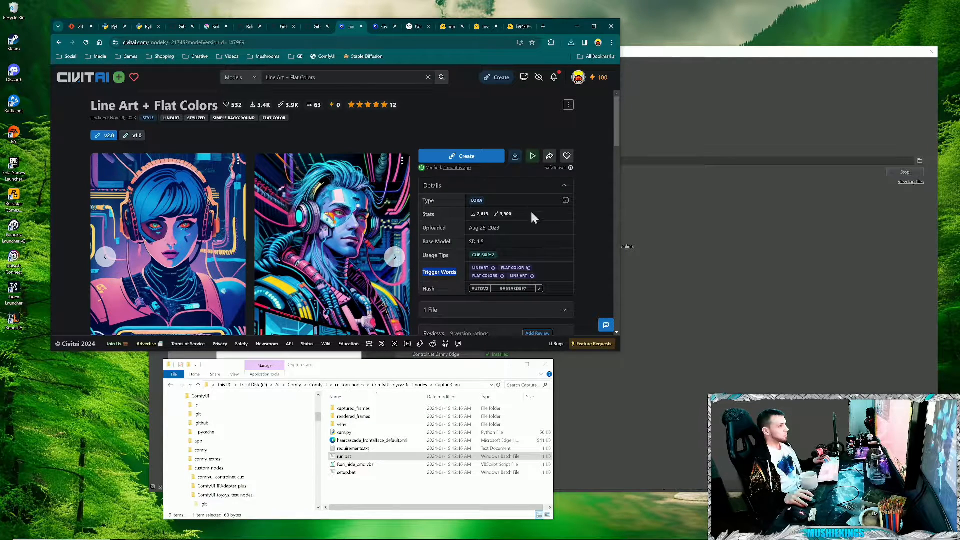
pyautogui.click(472, 311)
pyautogui.scroll(-2, 550, 266)
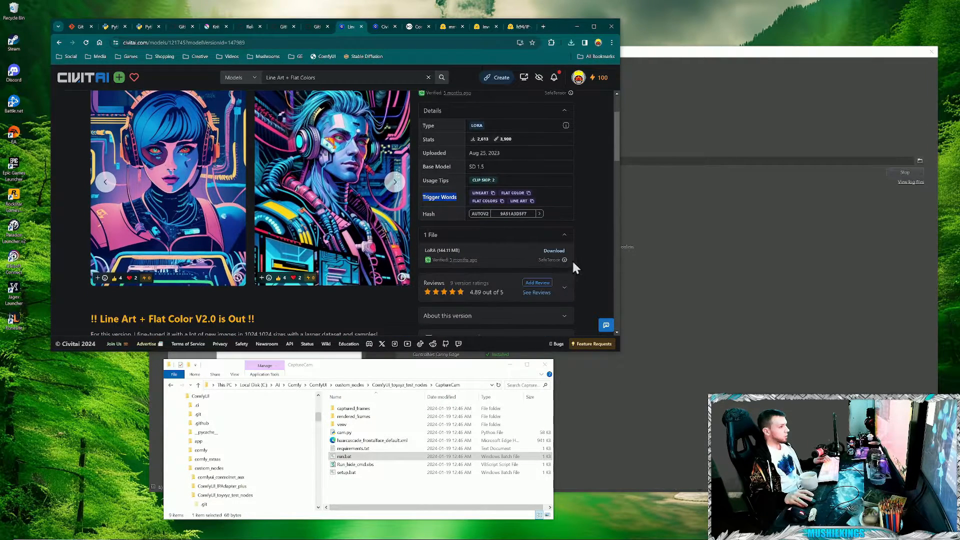
pyautogui.click(587, 207)
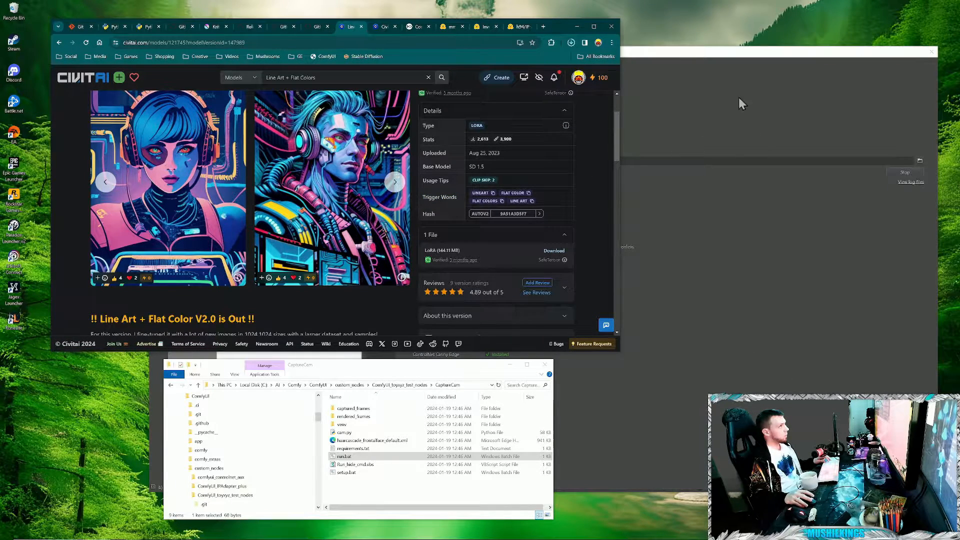
pyautogui.click(571, 43)
# - Copy the downloaded EveryjourneyLCM safetensors file from the Downloads folder in File Explorer
pyautogui.click(393, 483)
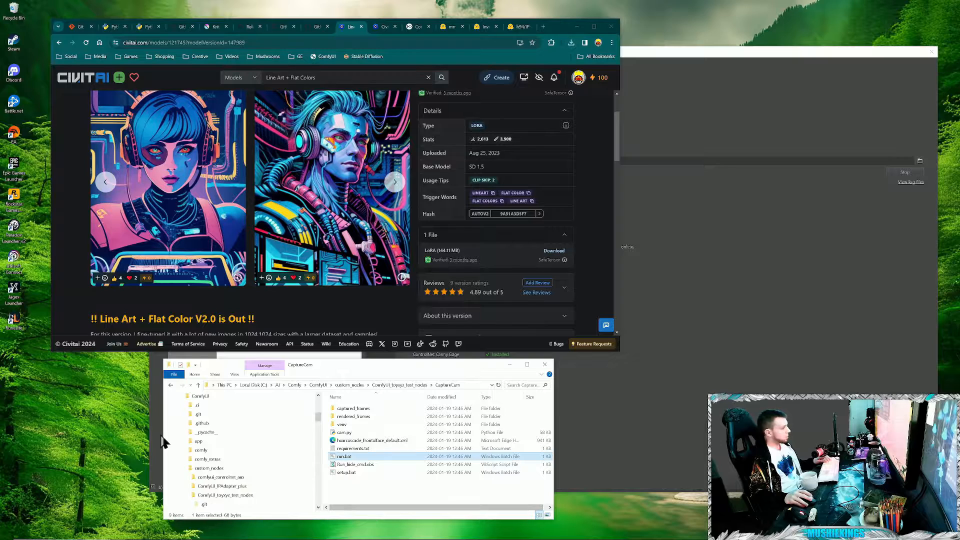
pyautogui.scroll(10, 197, 446)
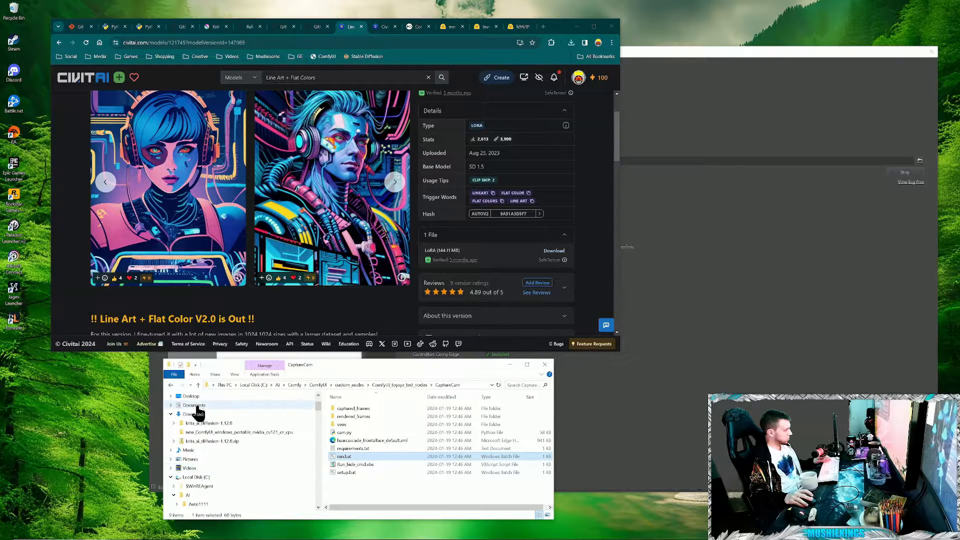
pyautogui.click(195, 414)
pyautogui.rightClick(394, 427)
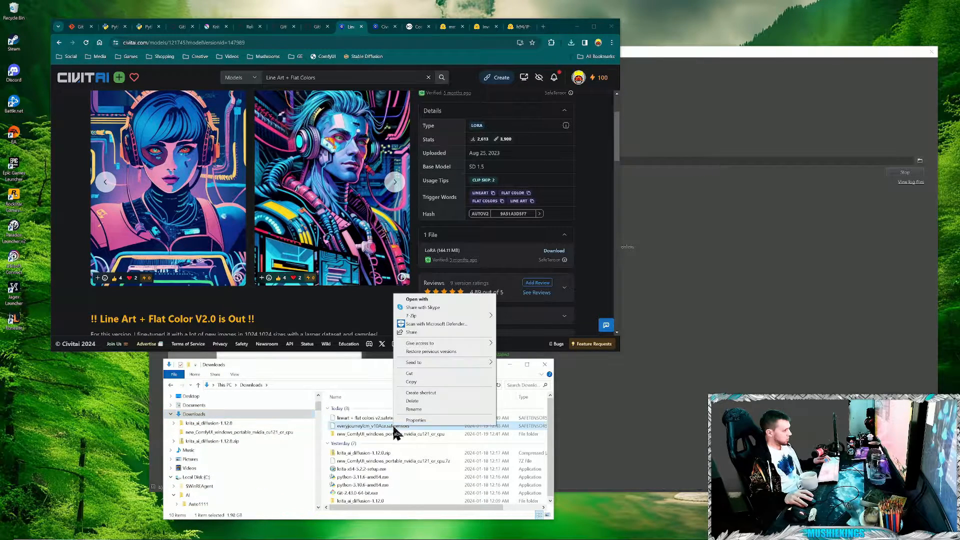
pyautogui.click(415, 382)
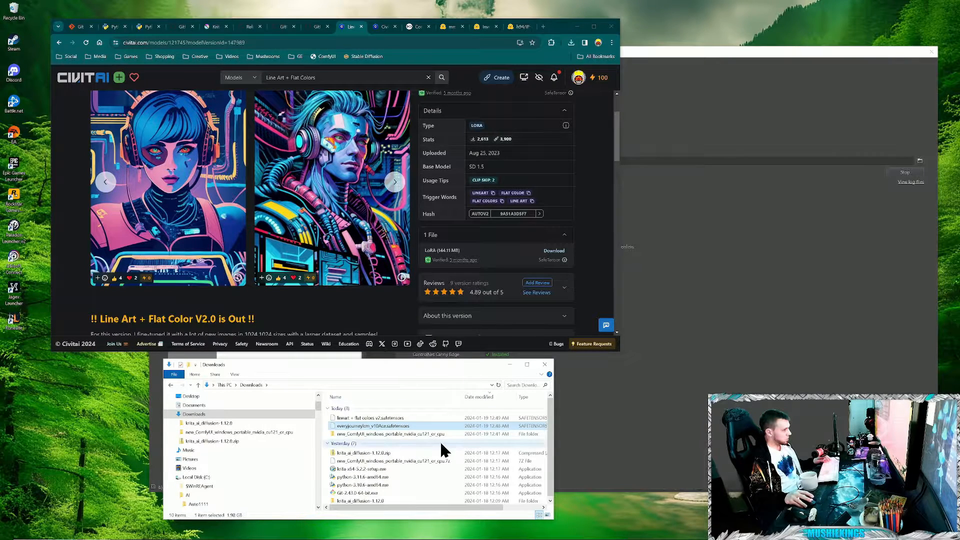
# - Create two new folders inside the checkpoints folder of ComfyUI's models directory
pyautogui.scroll(-4, 264, 433)
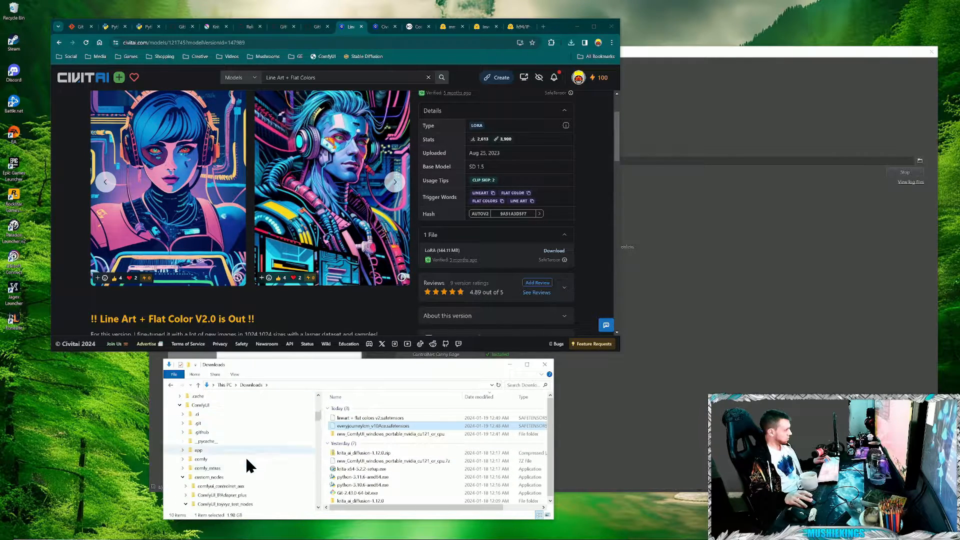
pyautogui.scroll(-1, 231, 424)
pyautogui.click(219, 406)
pyautogui.doubleClick(344, 480)
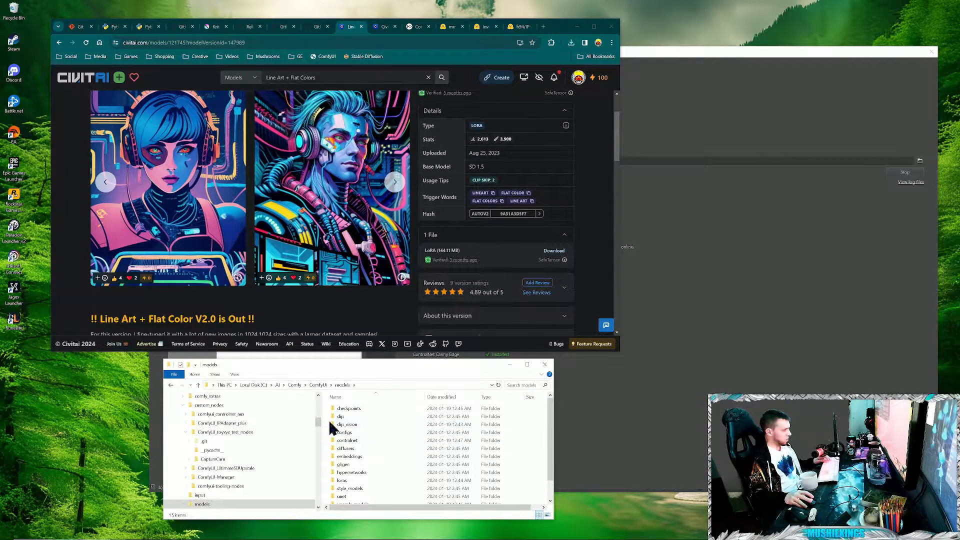
pyautogui.doubleClick(353, 408)
pyautogui.rightClick(389, 456)
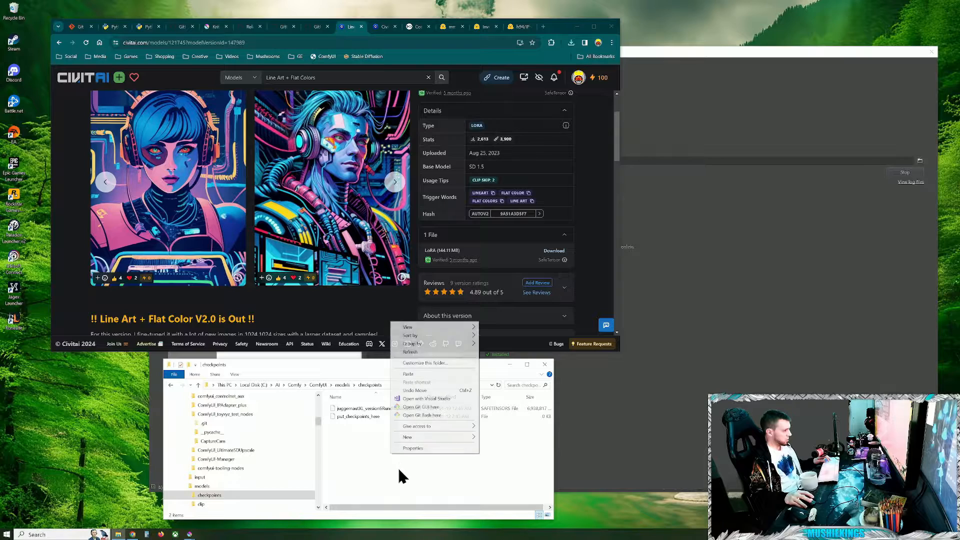
pyautogui.moveTo(418, 437)
pyautogui.click(510, 436)
pyautogui.rightClick(416, 454)
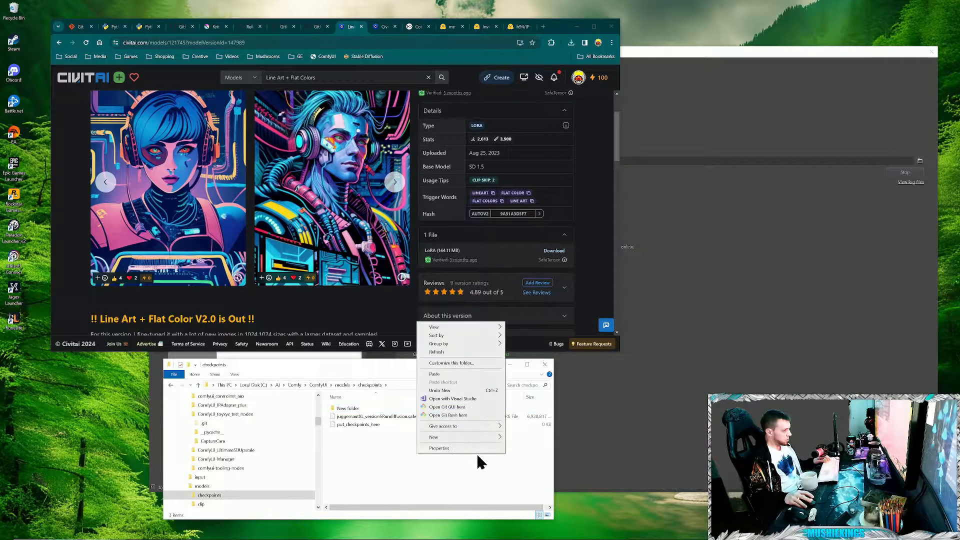
pyautogui.moveTo(479, 434)
pyautogui.click(529, 437)
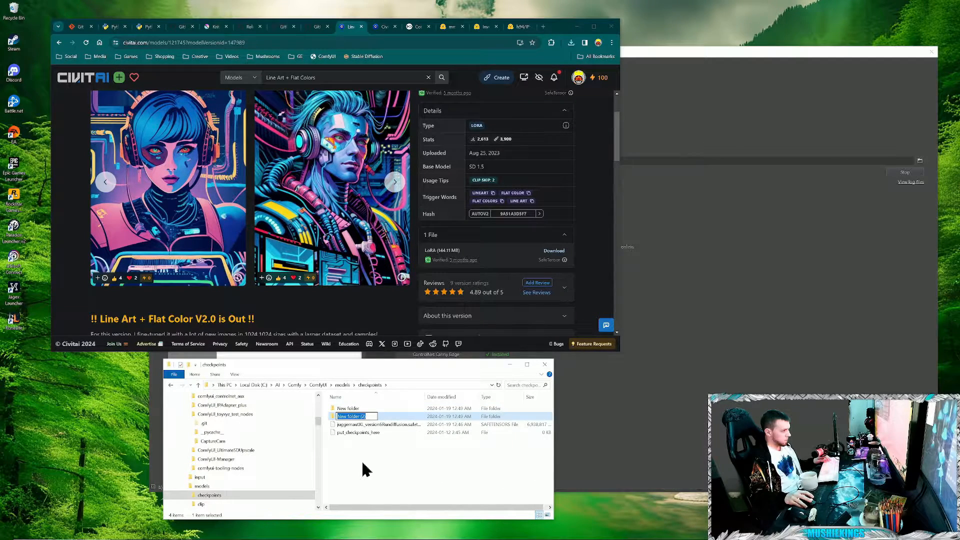
# - Rename the two new folders in checkpoints as 15 and XL
pyautogui.click(350, 409)
pyautogui.click(350, 409)
pyautogui.write('15')
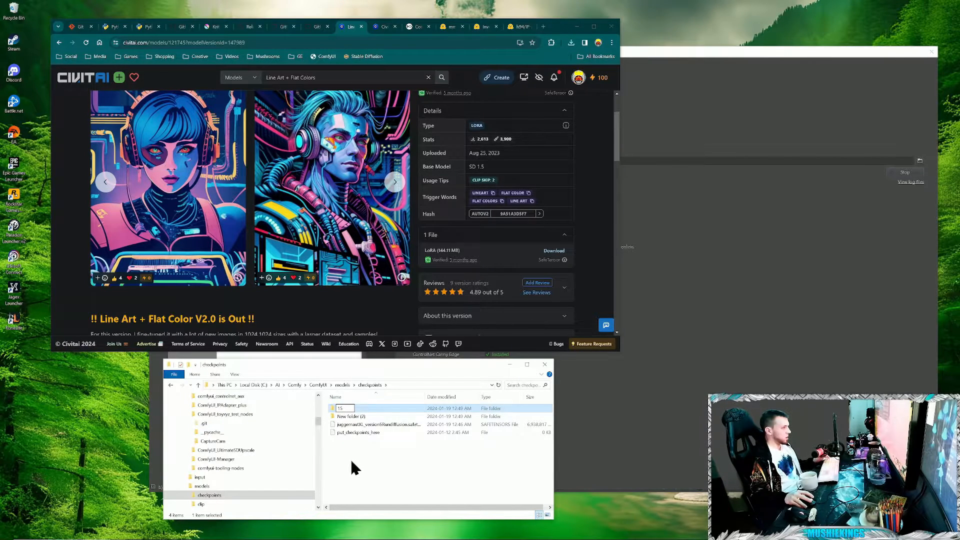
pyautogui.press('Return')
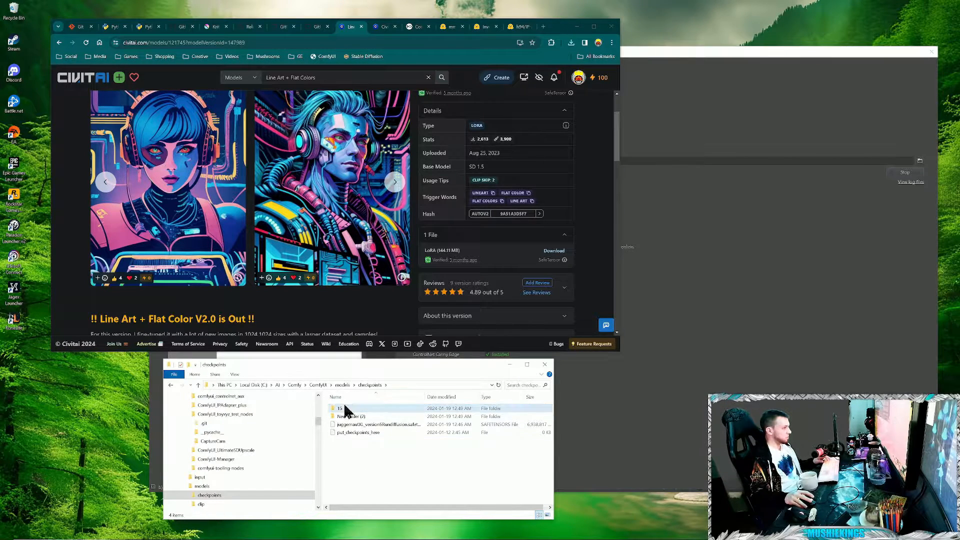
pyautogui.doubleClick(347, 416)
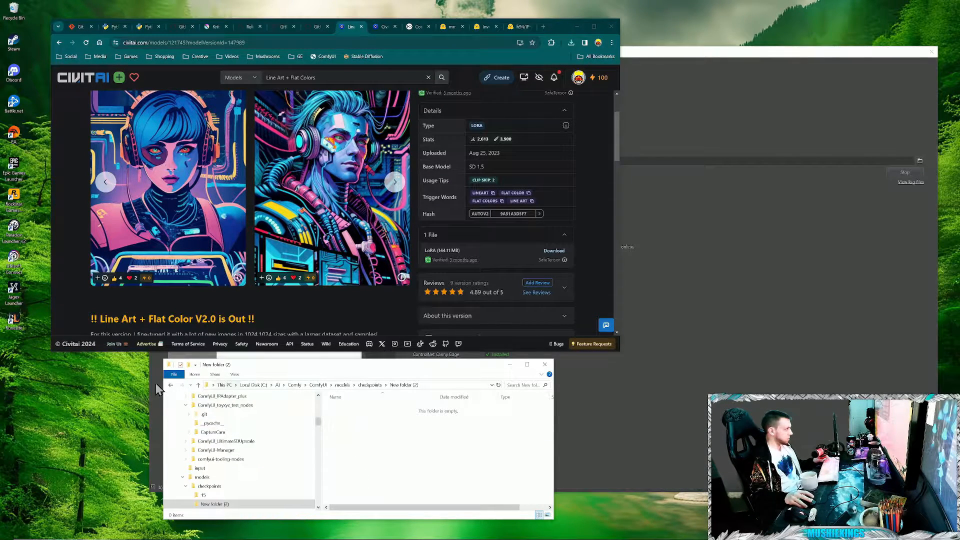
pyautogui.click(170, 385)
pyautogui.press('F2')
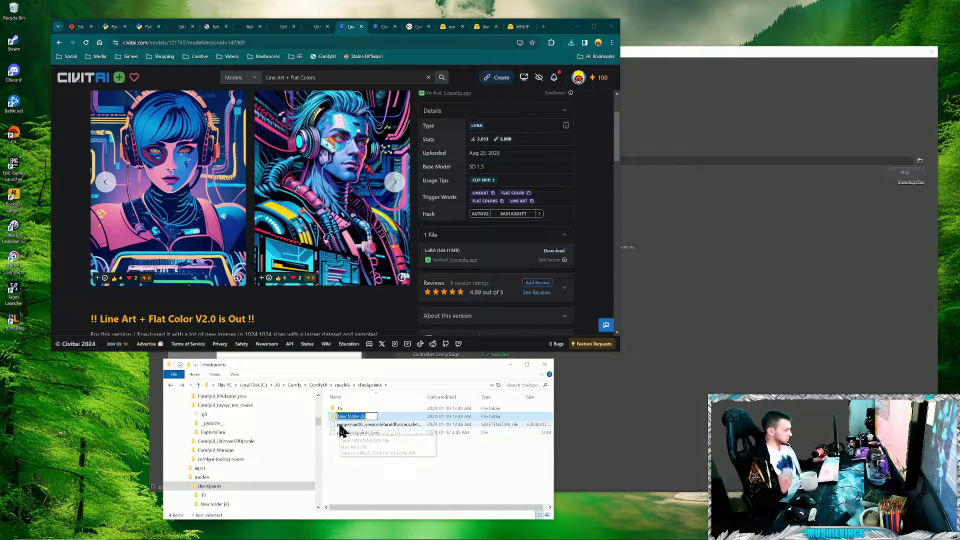
pyautogui.write('XL')
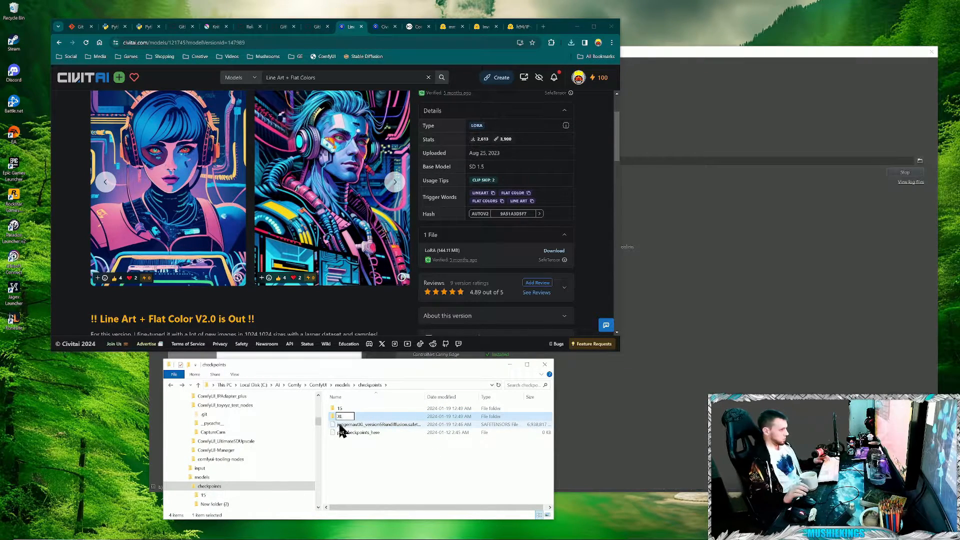
pyautogui.click(367, 452)
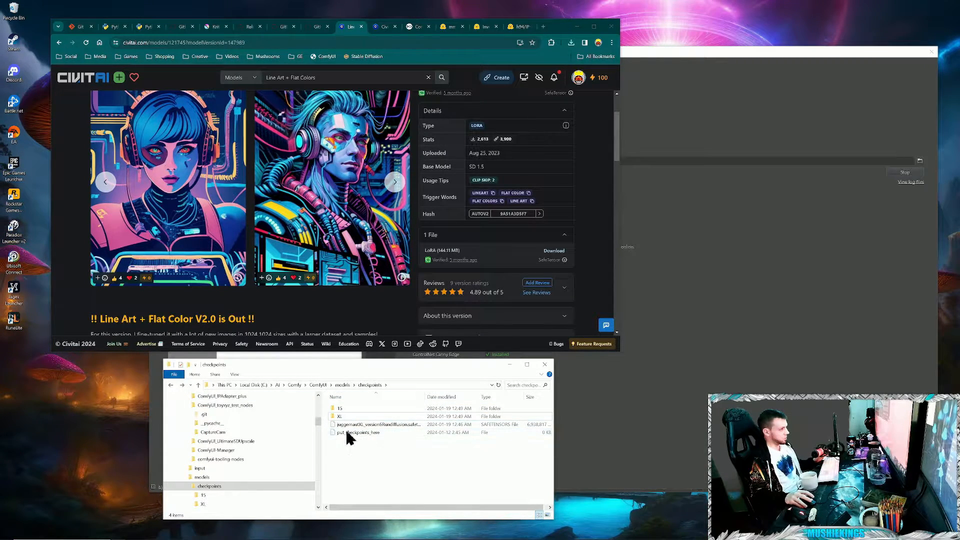
# - Create a folder named LCM inside the 15 folder of checkpoints
pyautogui.doubleClick(343, 408)
pyautogui.rightClick(358, 438)
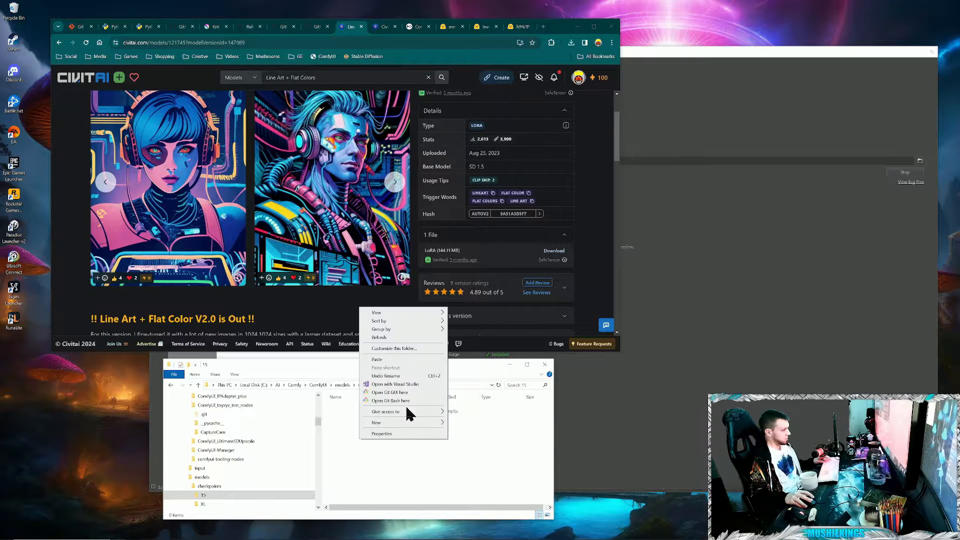
pyautogui.moveTo(400, 423)
pyautogui.click(460, 426)
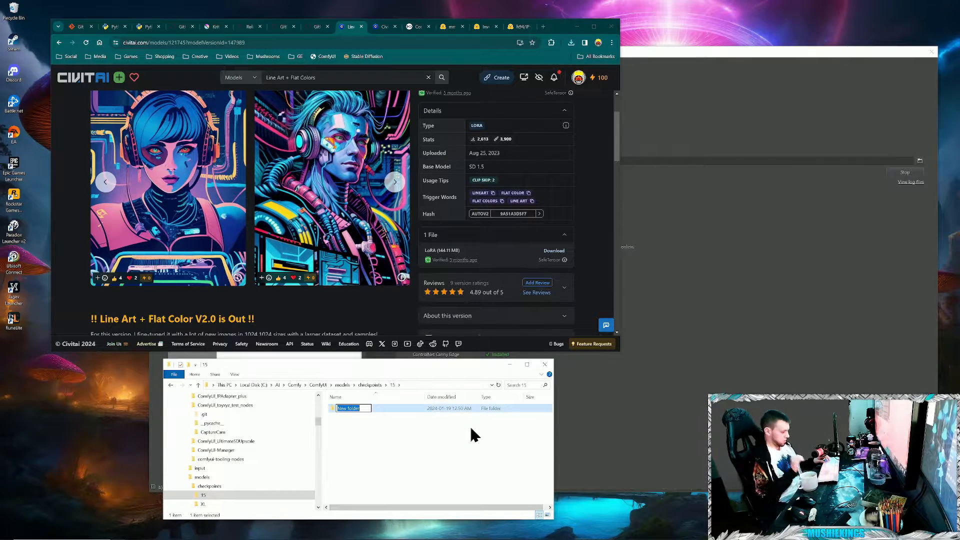
pyautogui.write('LCM')
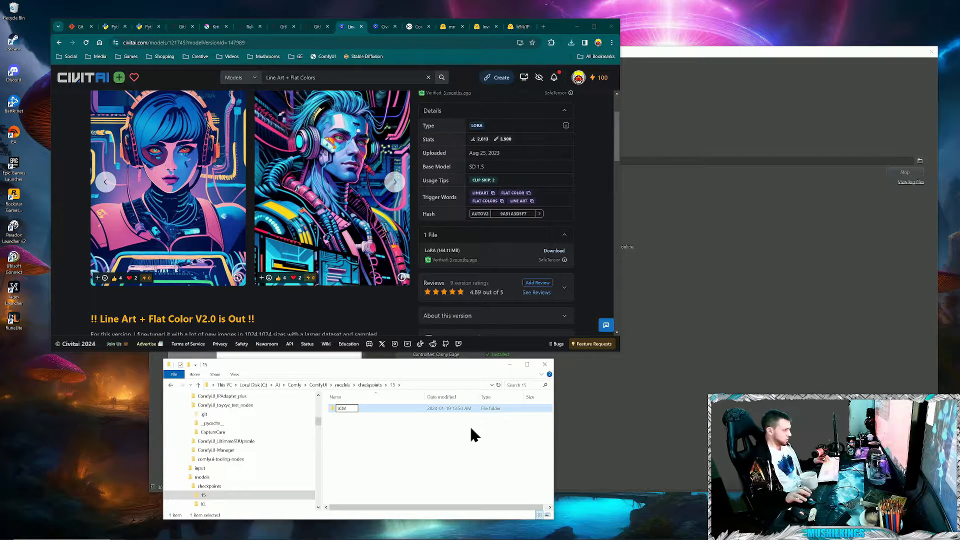
pyautogui.click(471, 429)
# - Paste the EveryjourneyLCM safetensors file into the new LCM folder
pyautogui.doubleClick(340, 406)
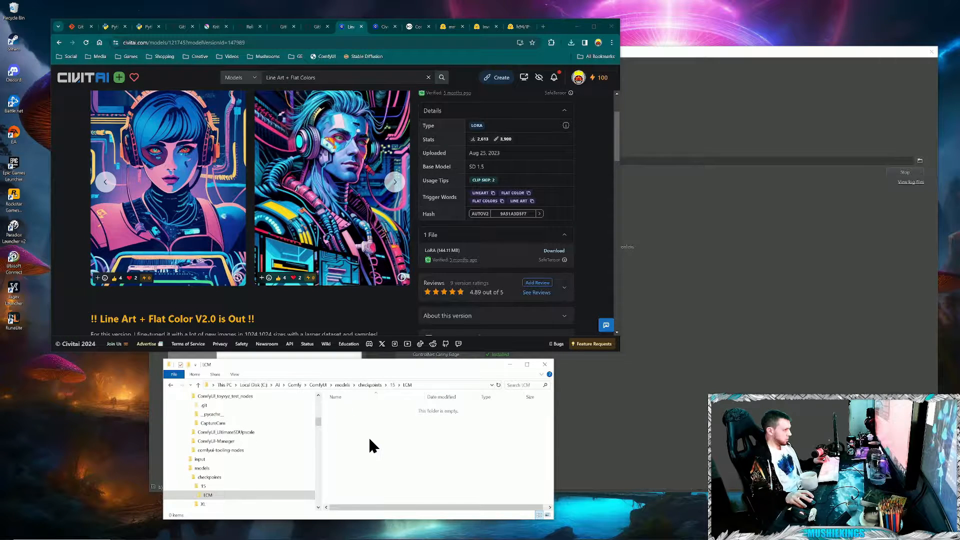
pyautogui.rightClick(369, 437)
pyautogui.click(388, 359)
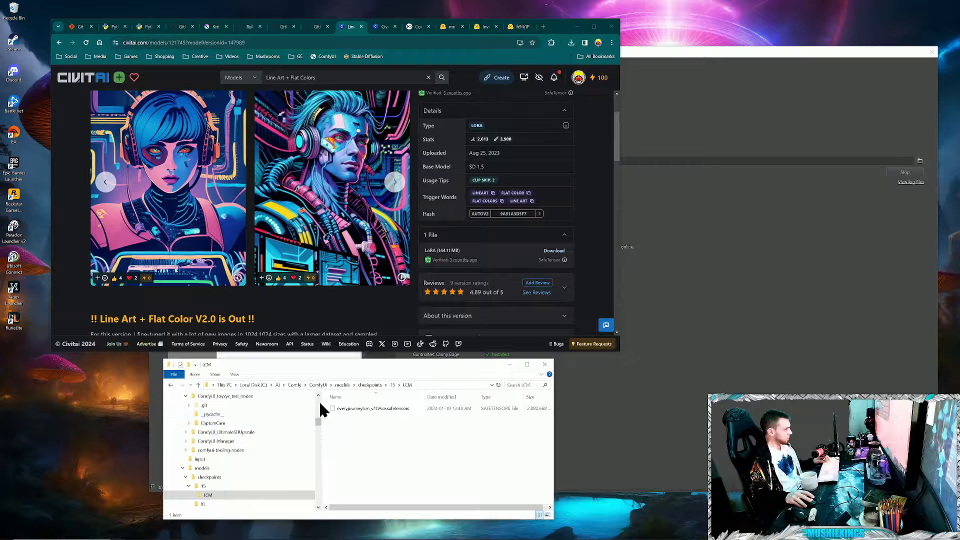
# - Cut the lineart + flat colors v2 safetensors file from the Downloads folder
pyautogui.moveTo(318, 421); pyautogui.dragTo(318, 398)
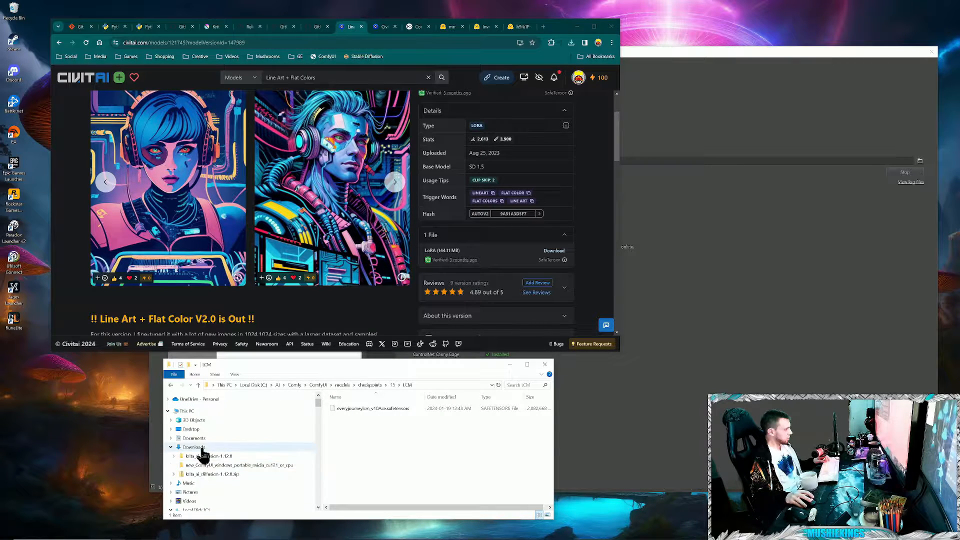
pyautogui.click(195, 447)
pyautogui.click(352, 418)
pyautogui.rightClick(352, 423)
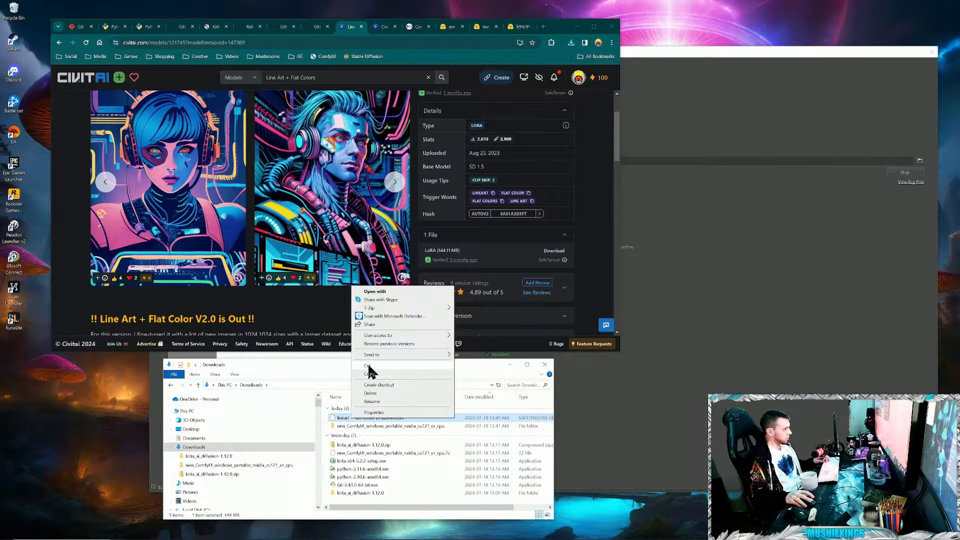
pyautogui.click(369, 371)
# - Create a folder named 15 inside the loras folder of ComfyUI's models directory
pyautogui.scroll(-10, 315, 492)
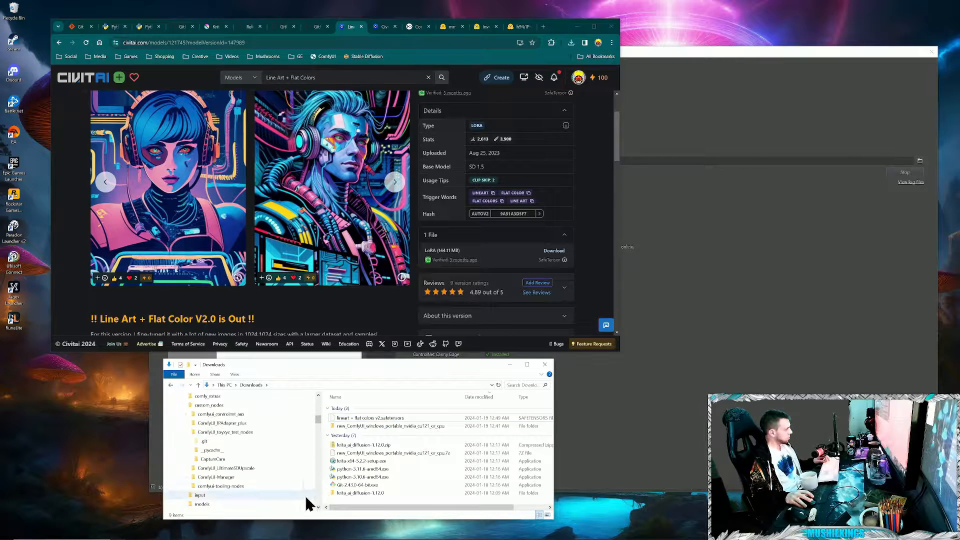
pyautogui.click(183, 433)
pyautogui.scroll(1, 221, 487)
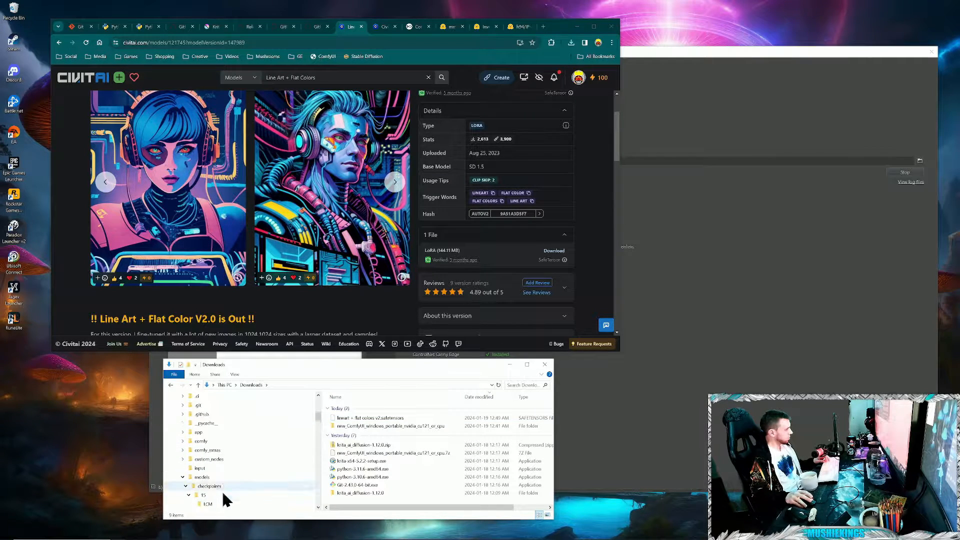
pyautogui.scroll(-1, 220, 466)
pyautogui.click(210, 460)
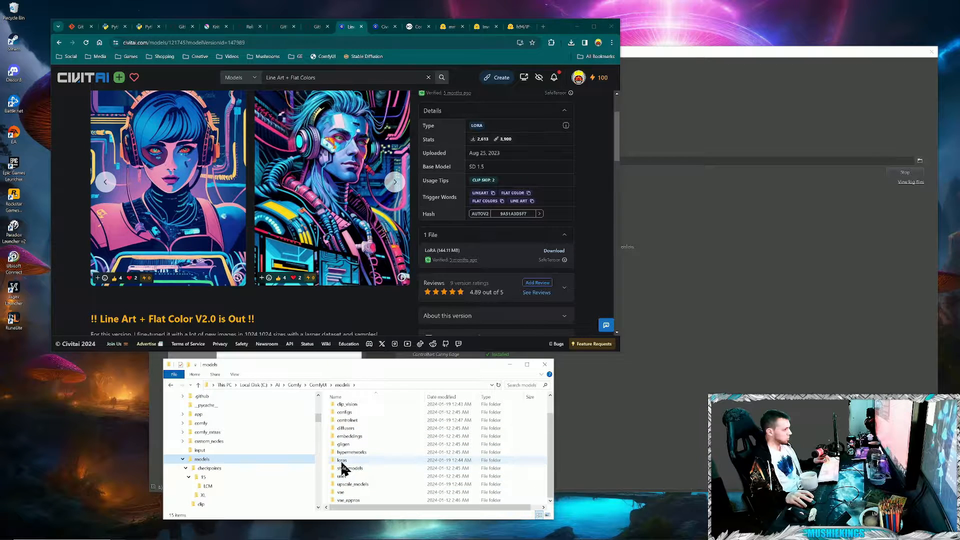
pyautogui.doubleClick(343, 460)
pyautogui.rightClick(356, 442)
pyautogui.moveTo(398, 429)
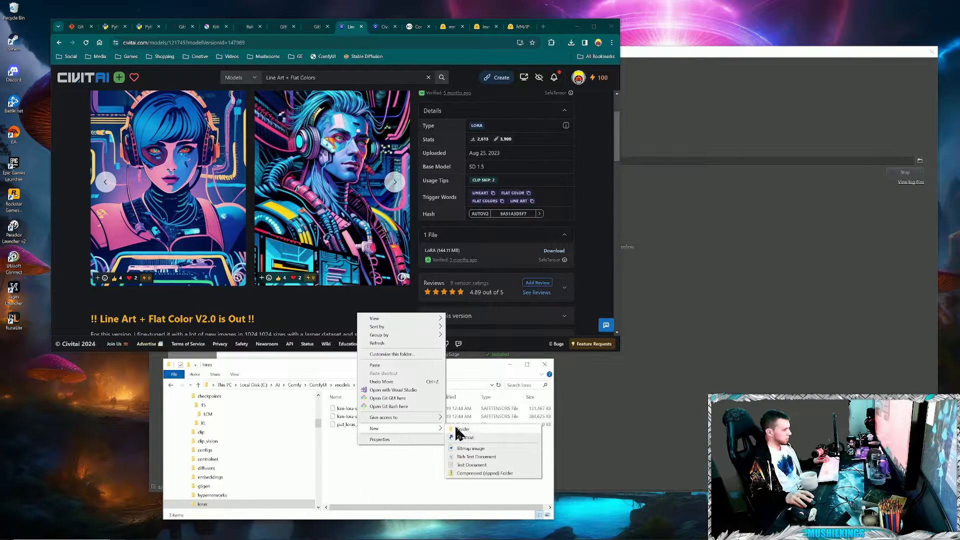
pyautogui.click(480, 431)
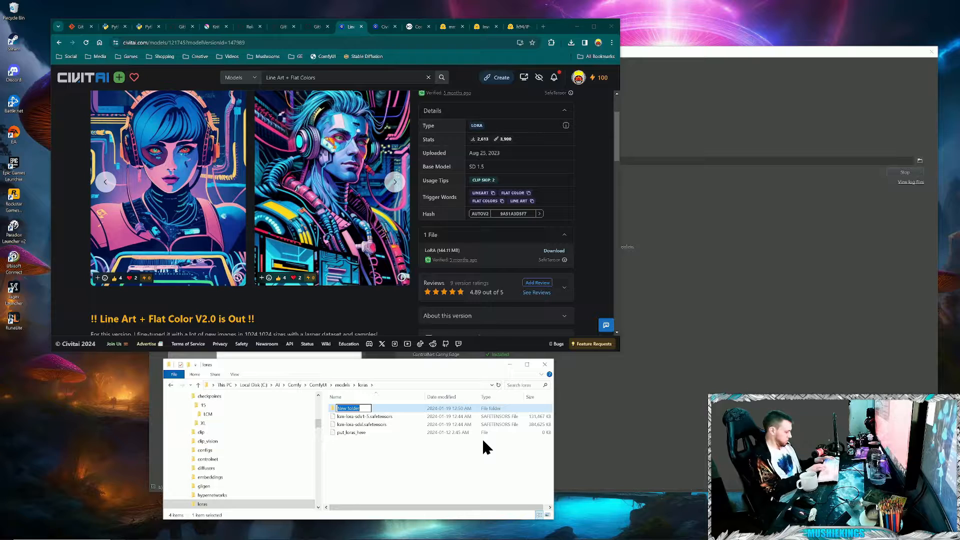
pyautogui.write('15')
# - Add a second folder named XL to the loras folder
pyautogui.rightClick(383, 466)
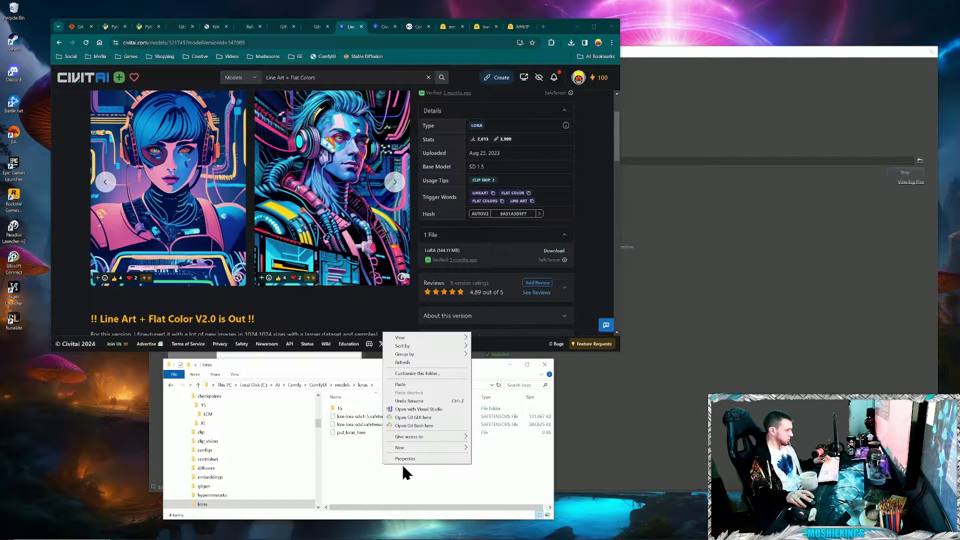
pyautogui.moveTo(413, 448)
pyautogui.click(512, 447)
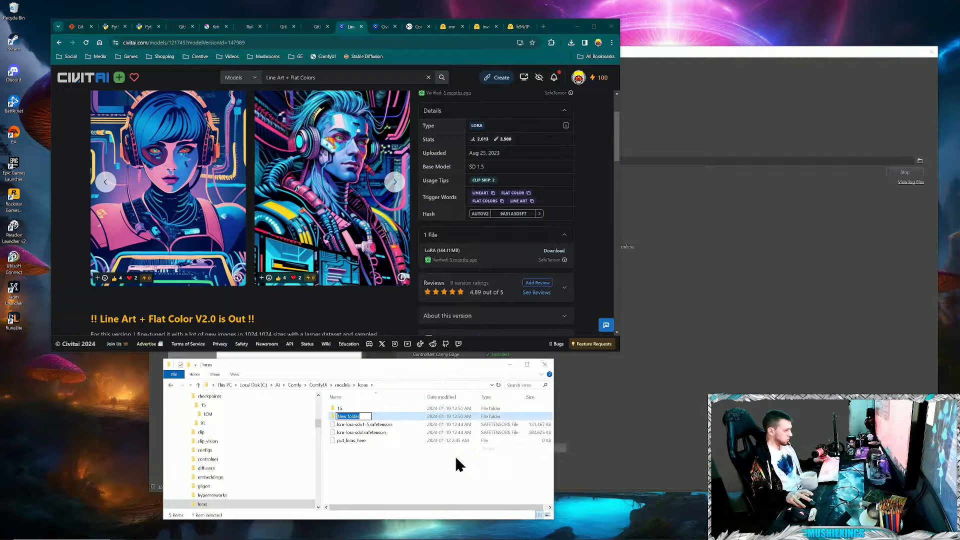
pyautogui.write('XL')
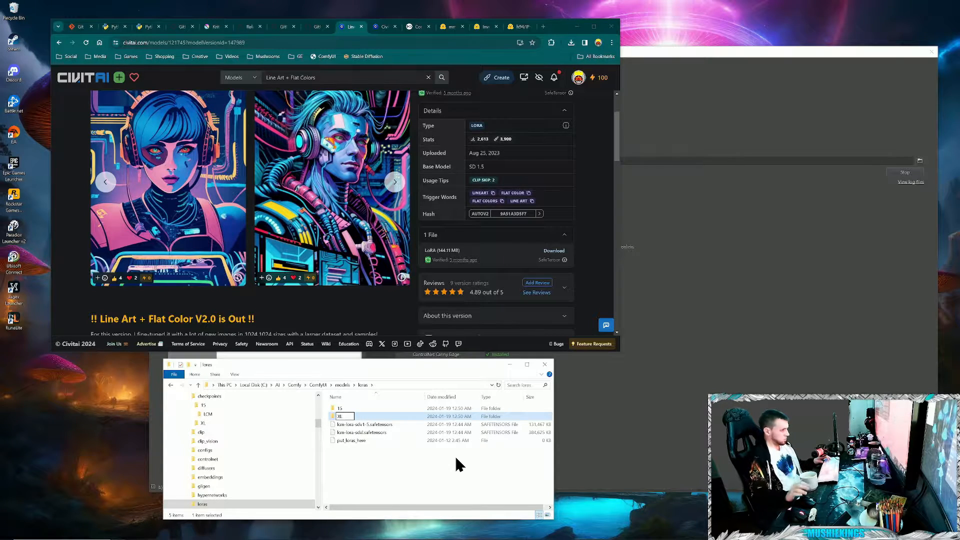
pyautogui.click(404, 472)
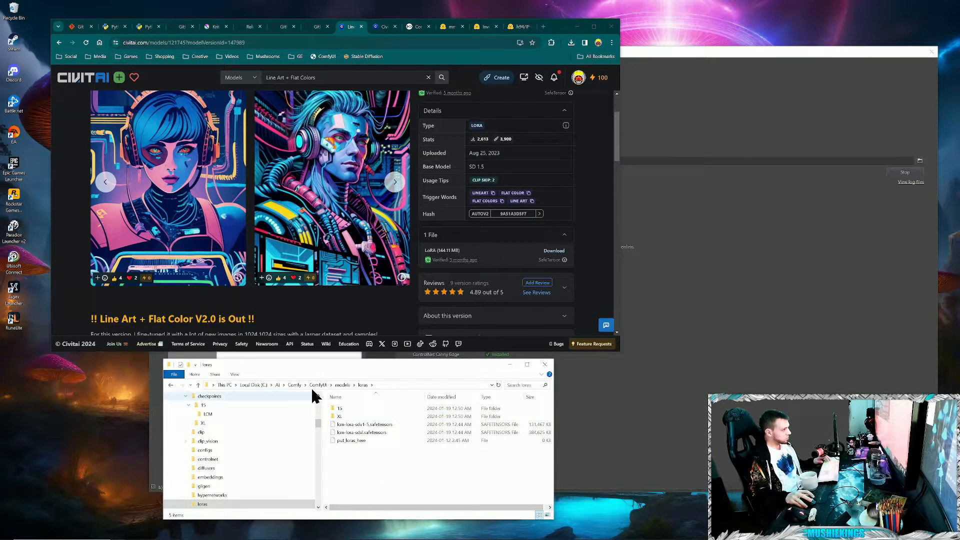
# - Create a folder named Style inside the 15 folder of loras
pyautogui.doubleClick(340, 409)
pyautogui.rightClick(409, 445)
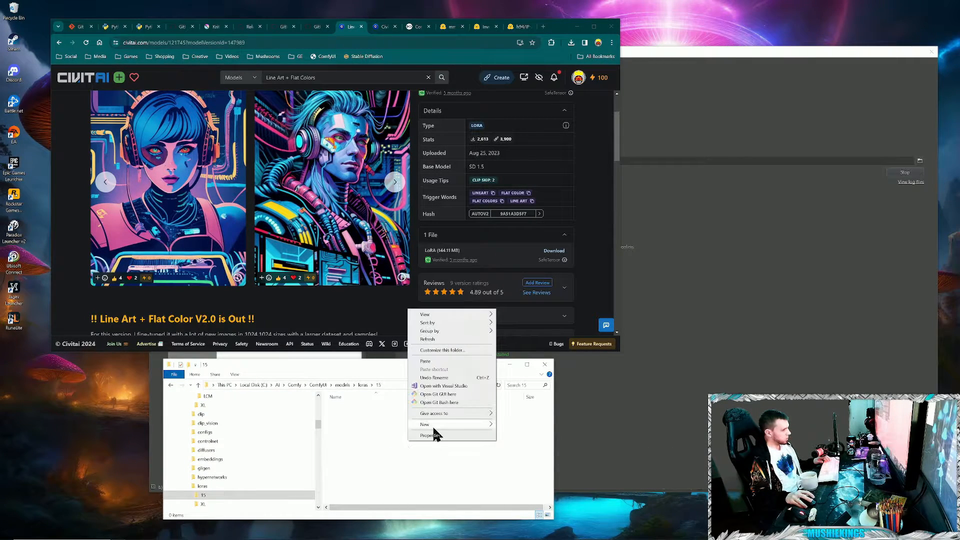
pyautogui.moveTo(434, 430)
pyautogui.click(554, 425)
pyautogui.write('Style')
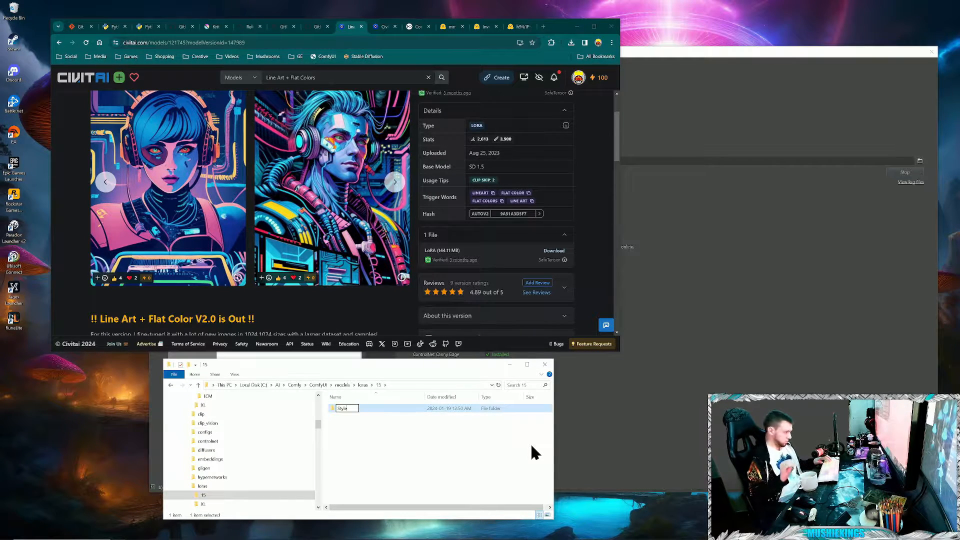
pyautogui.click(492, 456)
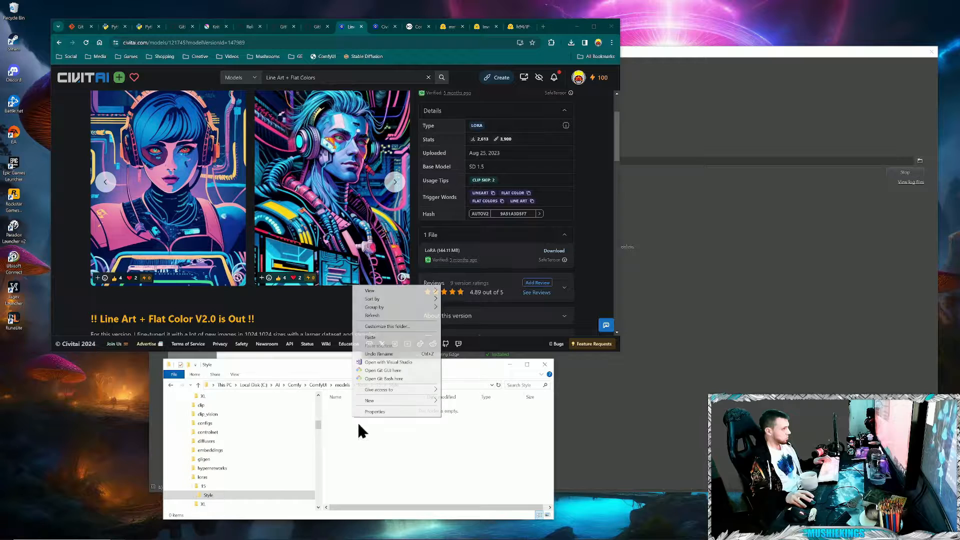
# - Paste the lineart + flat colors v2 safetensors file into the Style folder and collapse loras in the folder tree
pyautogui.rightClick(352, 419)
pyautogui.click(388, 336)
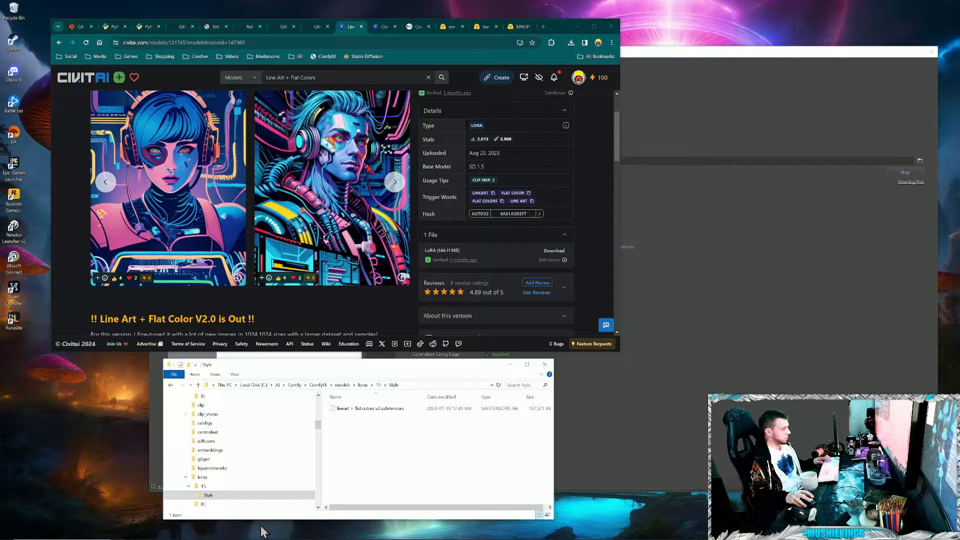
pyautogui.click(185, 477)
pyautogui.scroll(-1, 185, 475)
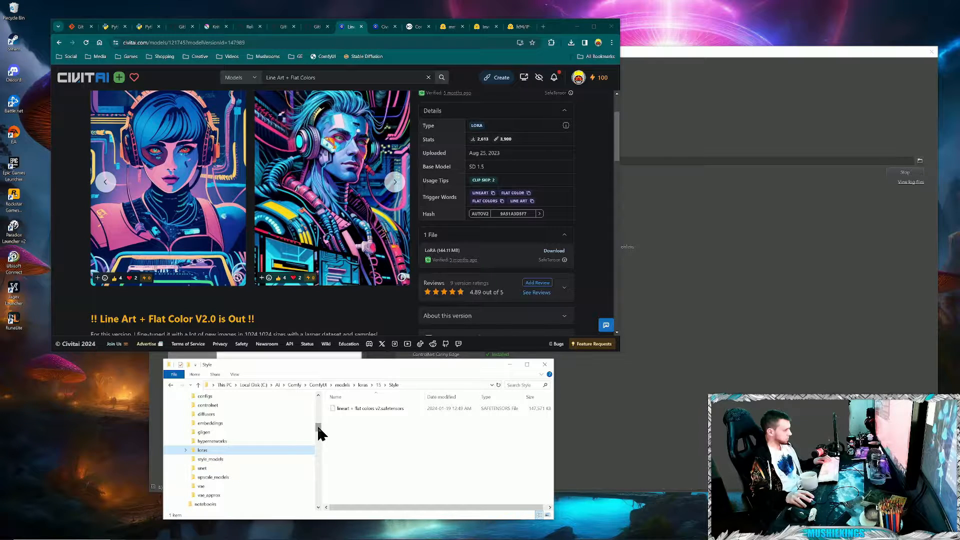
# - Switch to Krita, close the Configure Image Diffusion dialog and bring the blank document to the front
pyautogui.click(721, 400)
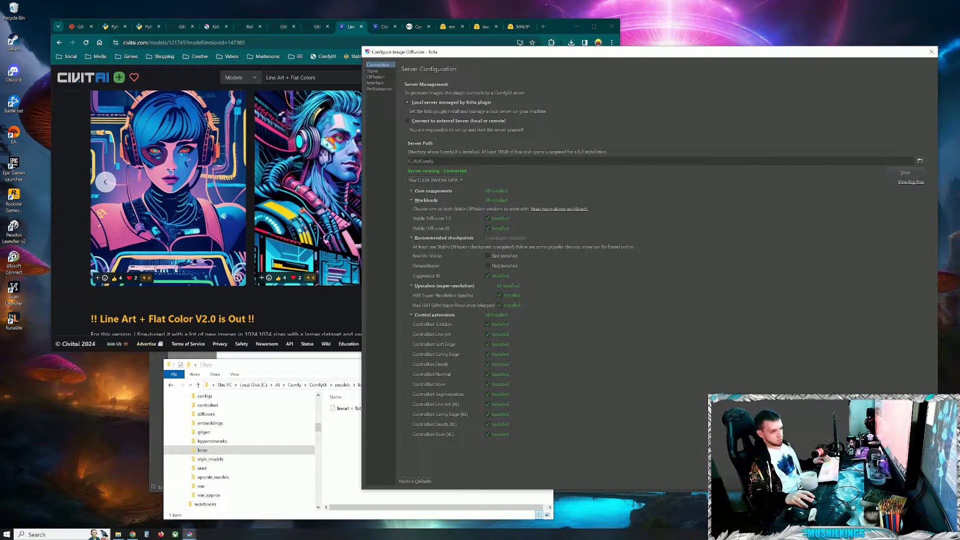
pyautogui.click(932, 52)
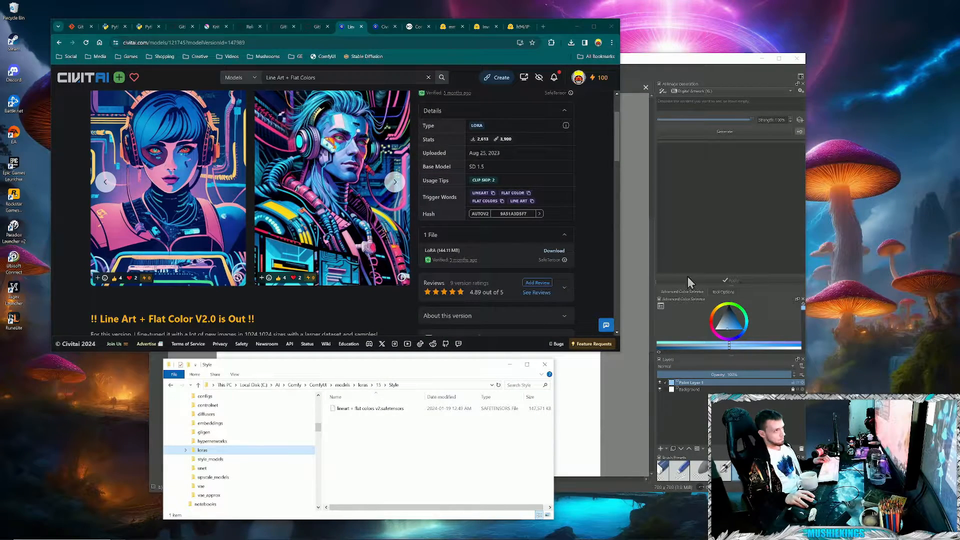
pyautogui.click(728, 58)
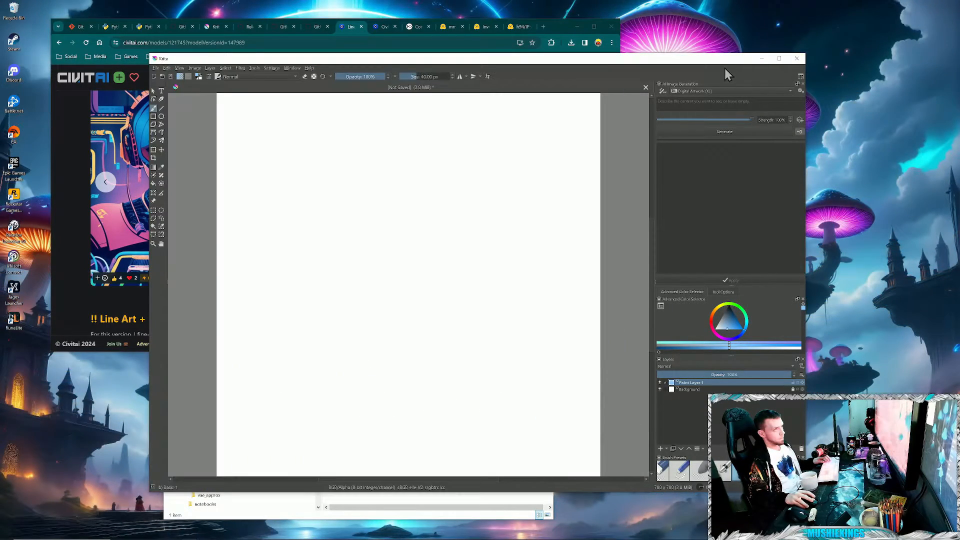
# - Review the server connection and the real XL style preset in the image diffusion settings, and close the settings
pyautogui.click(802, 91)
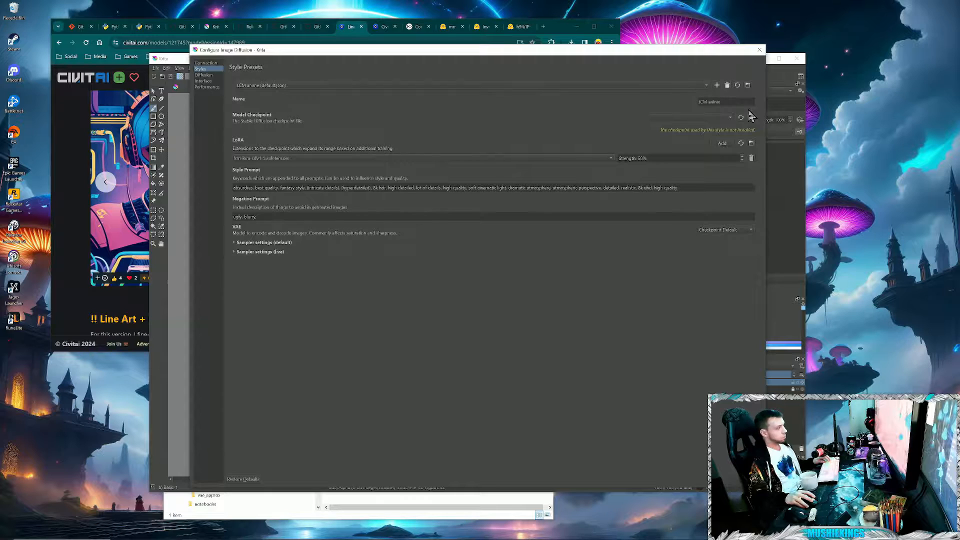
pyautogui.click(760, 50)
pyautogui.click(800, 90)
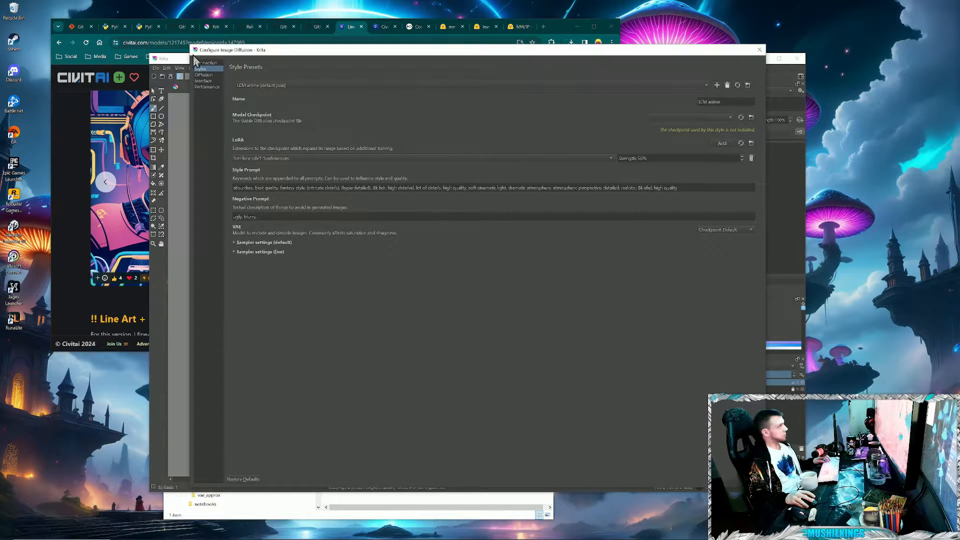
pyautogui.click(207, 64)
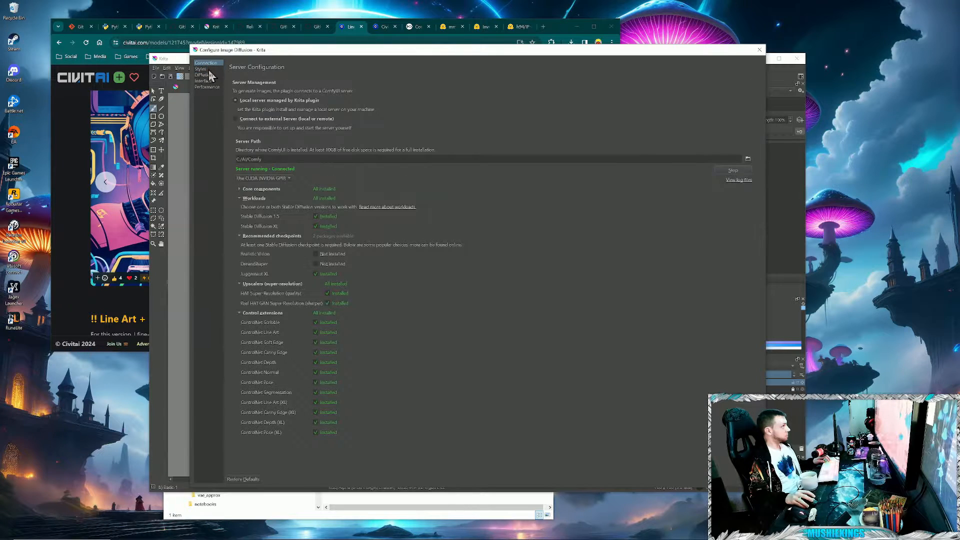
pyautogui.click(209, 70)
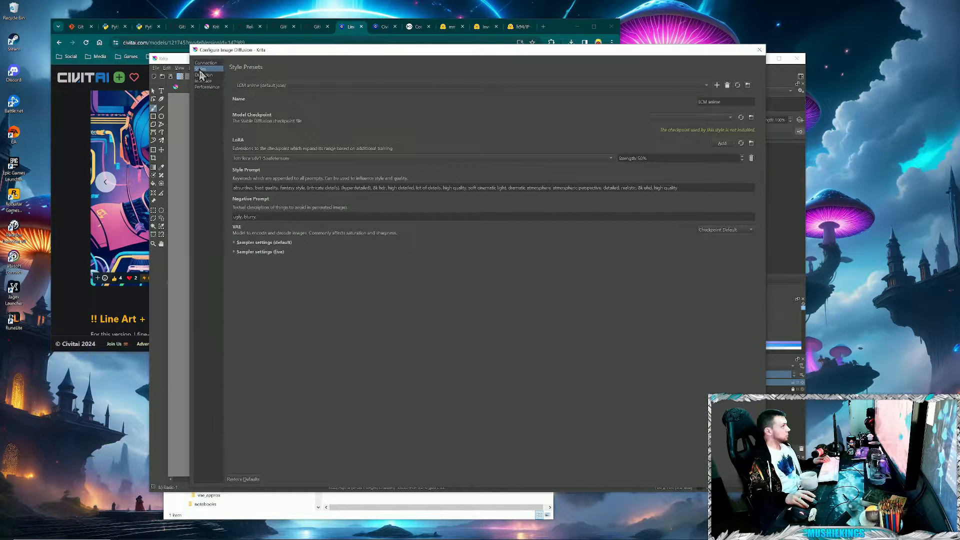
pyautogui.click(530, 85)
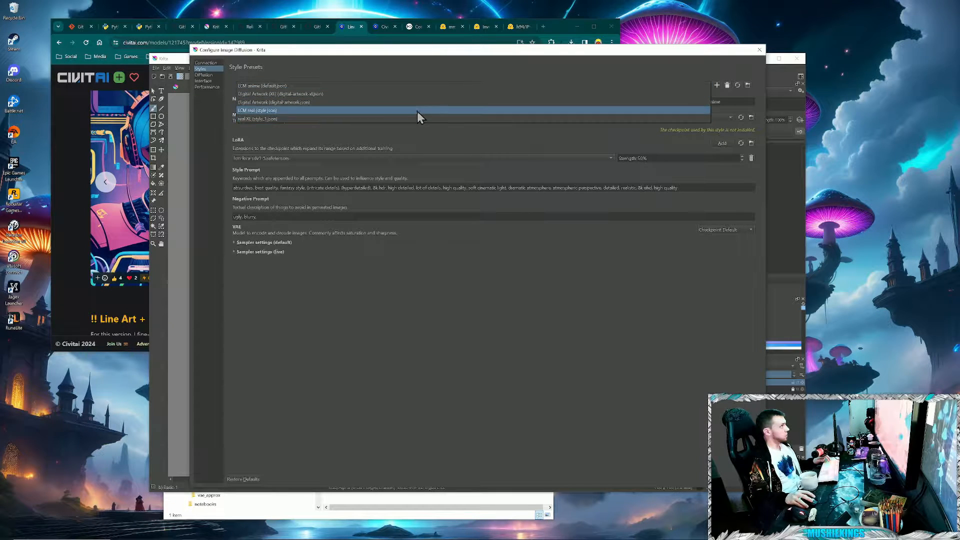
pyautogui.click(411, 121)
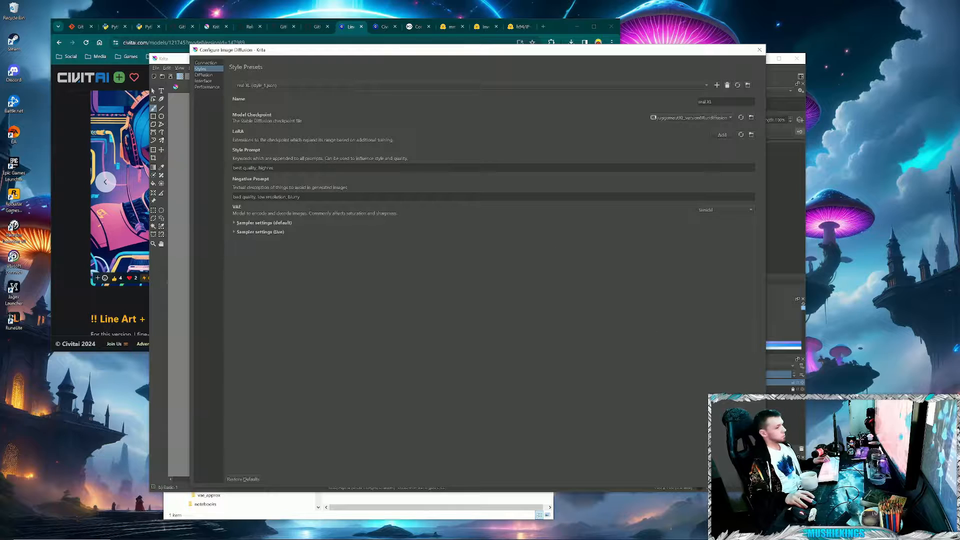
pyautogui.click(738, 479)
# - Choose the real XL style for AI image generation and set its strength to 80%
pyautogui.click(697, 91)
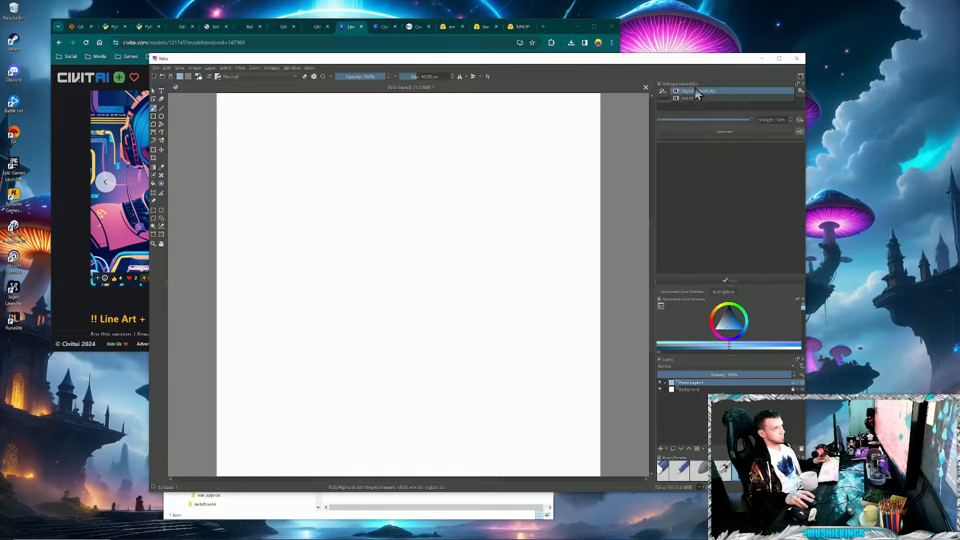
pyautogui.click(690, 99)
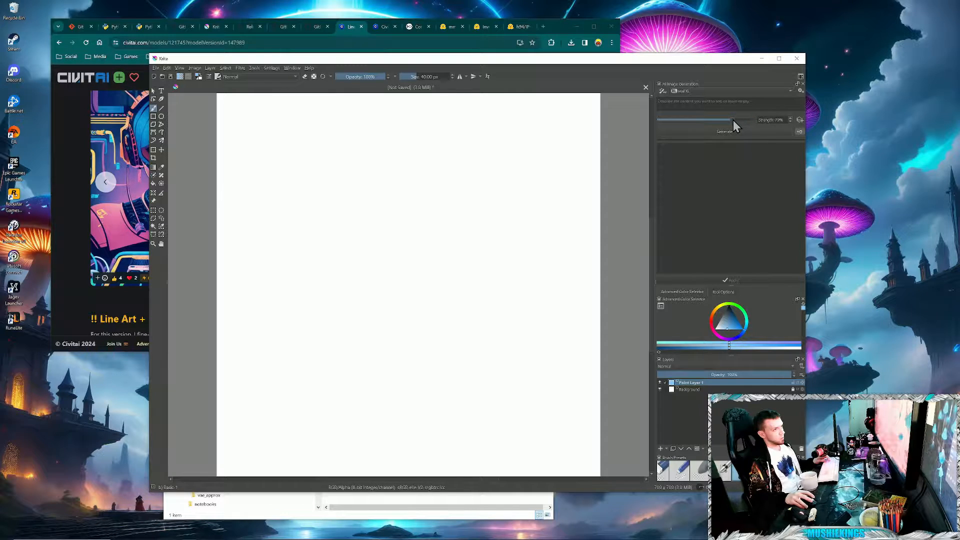
pyautogui.moveTo(735, 120); pyautogui.dragTo(734, 120)
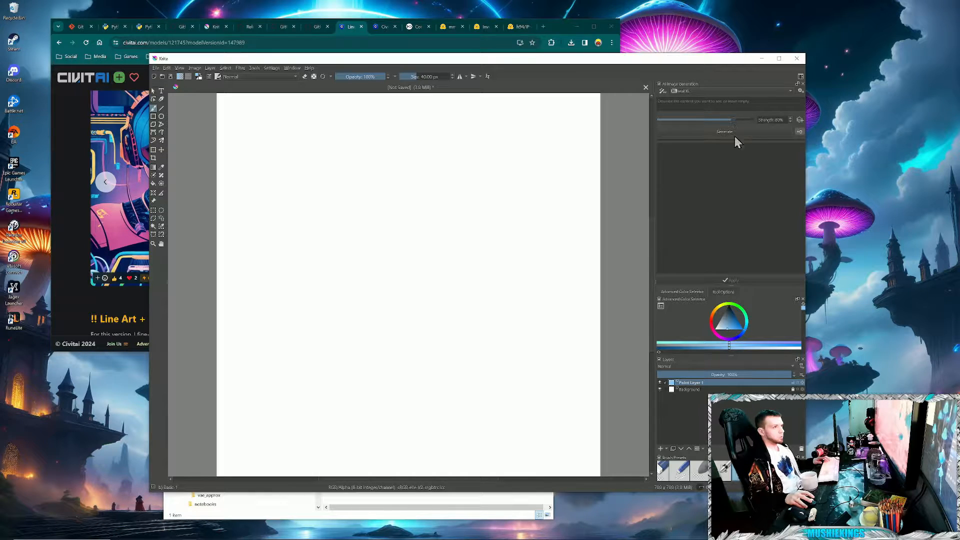
# - Choose a dark brown brush colour and paint a vertical trunk-like band along the canvas's right edge
pyautogui.moveTo(720, 321); pyautogui.dragTo(738, 324)
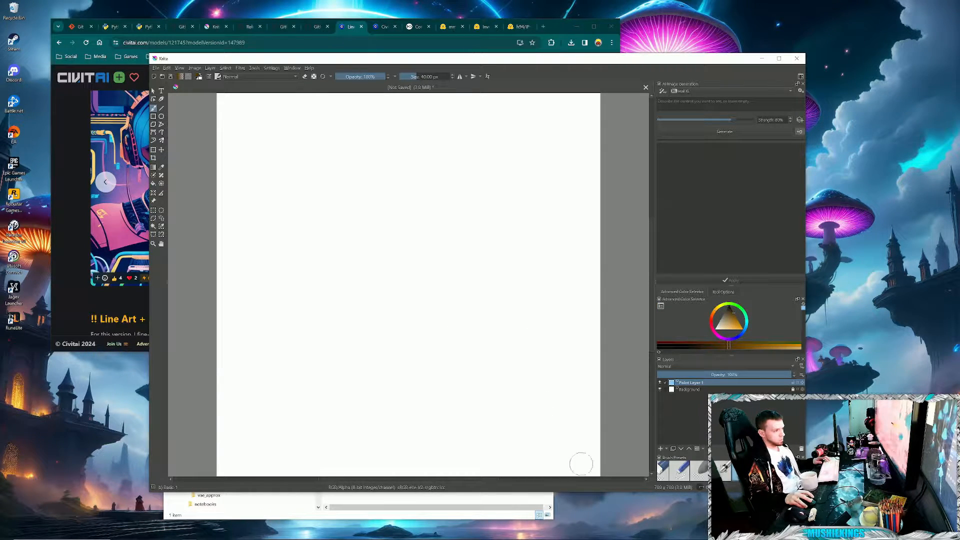
pyautogui.moveTo(586, 472)
pyautogui.mouseDown()
pyautogui.moveTo(591, 131)
pyautogui.moveTo(595, 286)
pyautogui.mouseUp()
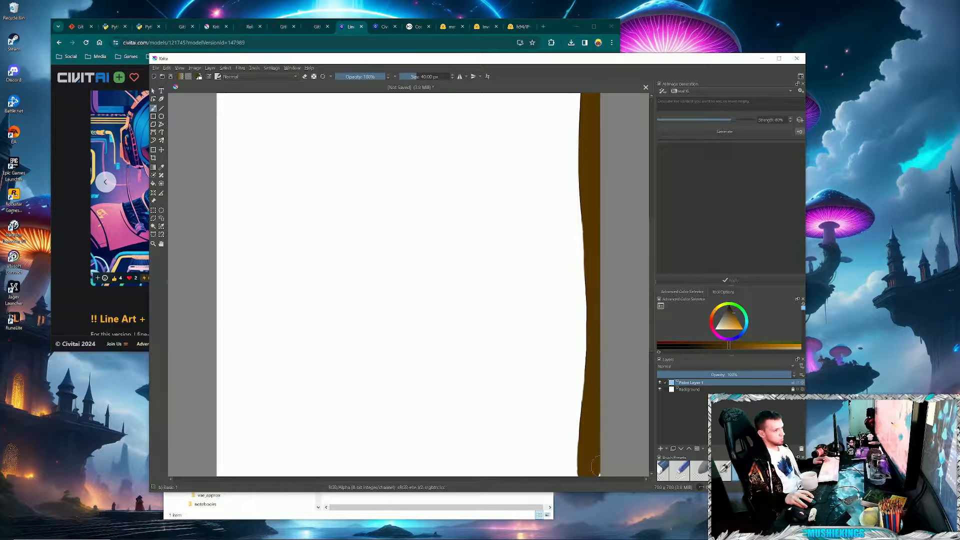
# - Enter "blue bird tree" as the prompt for the AI image generation
pyautogui.click(709, 107)
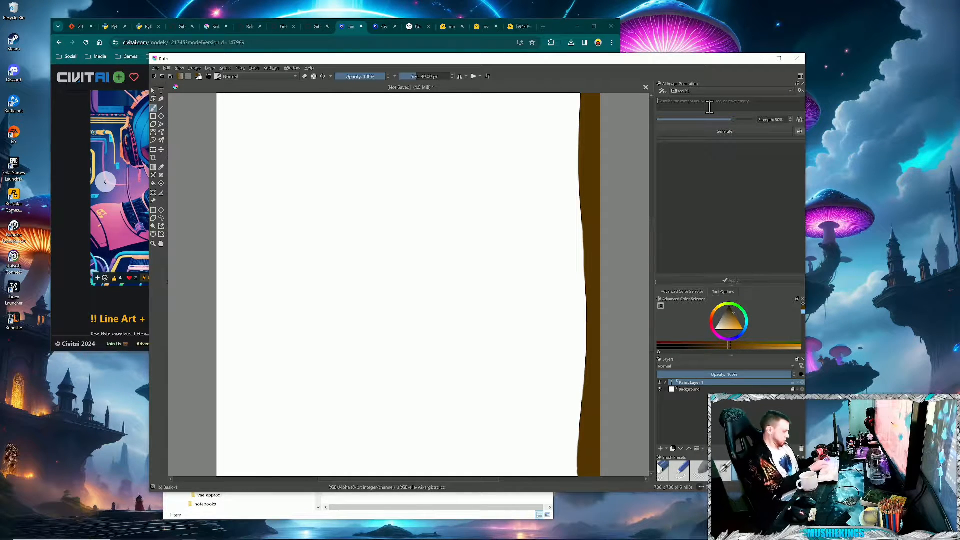
pyautogui.write('blue b')
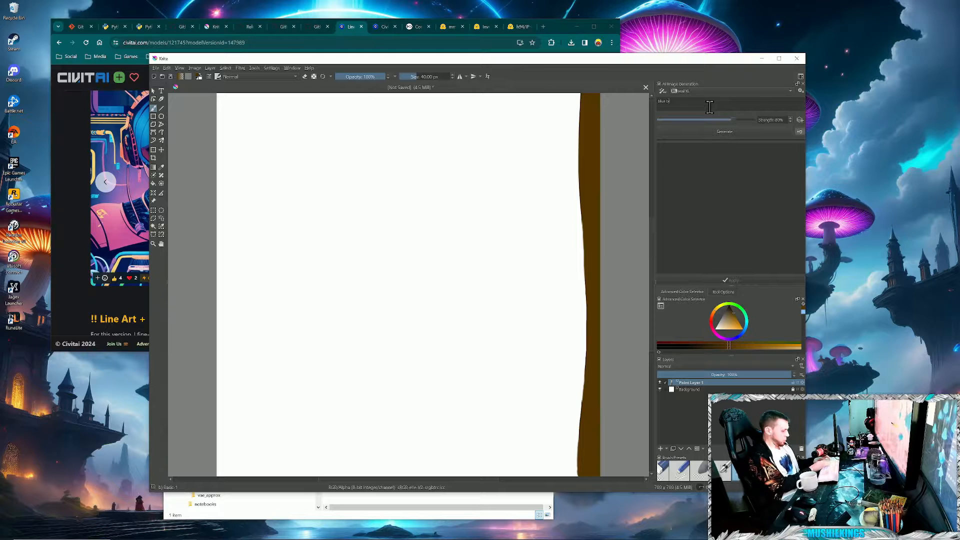
pyautogui.write('ird tree')
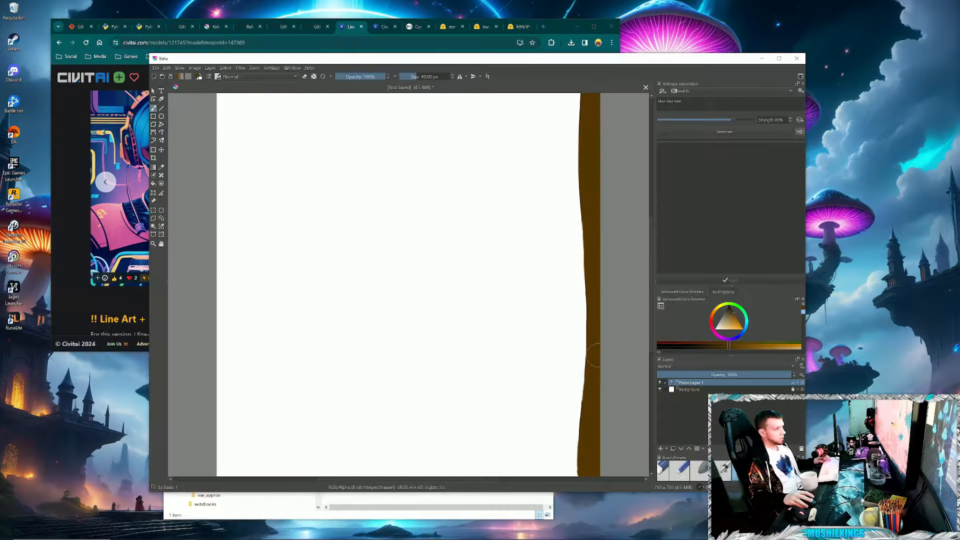
# - Paint a forked brown branch reaching out from the trunk and a dark blue long-tailed bird perched on it
pyautogui.moveTo(594, 355)
pyautogui.mouseDown()
pyautogui.moveTo(432, 276)
pyautogui.moveTo(294, 228)
pyautogui.mouseUp()
pyautogui.moveTo(444, 299); pyautogui.dragTo(278, 313)
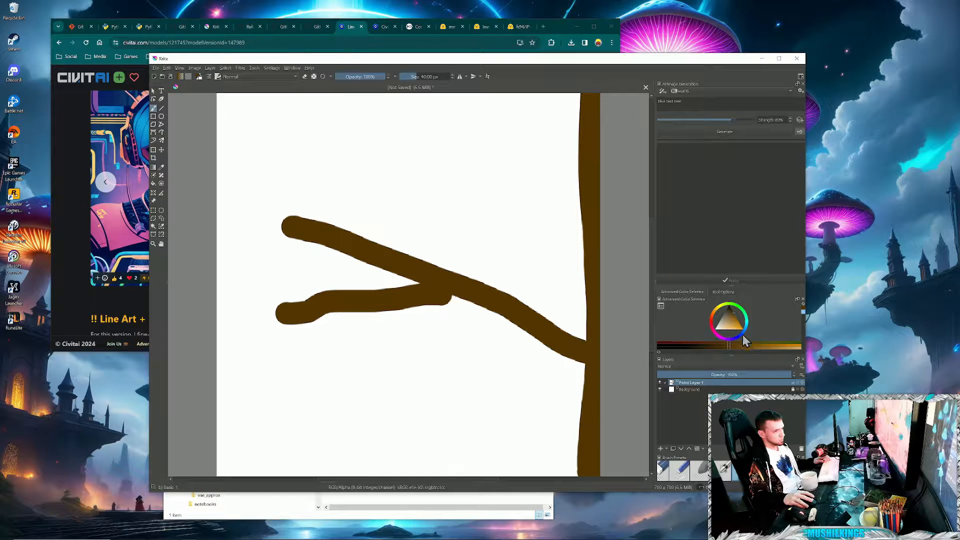
pyautogui.click(743, 334)
pyautogui.moveTo(460, 283)
pyautogui.mouseDown()
pyautogui.moveTo(440, 193)
pyautogui.moveTo(446, 184)
pyautogui.moveTo(469, 205)
pyautogui.moveTo(487, 249)
pyautogui.moveTo(498, 366)
pyautogui.moveTo(450, 192)
pyautogui.mouseUp()
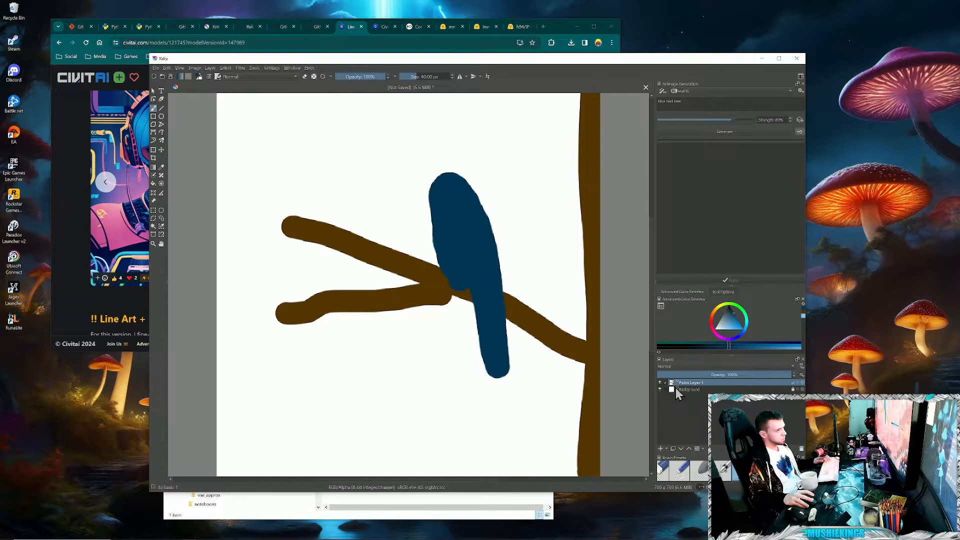
# - Pick a light blue colour and fill the white background around the bird and tree with it
pyautogui.click(730, 326)
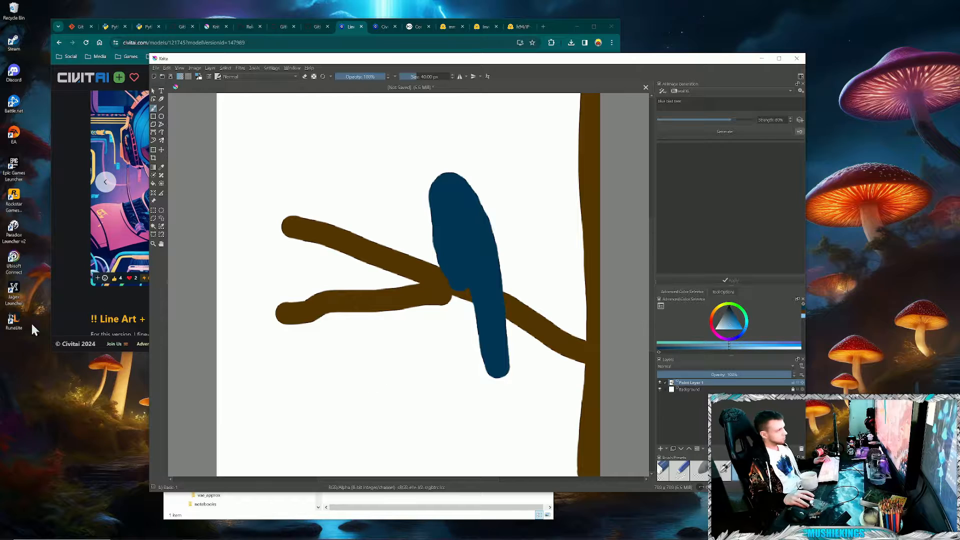
pyautogui.click(153, 183)
pyautogui.click(395, 209)
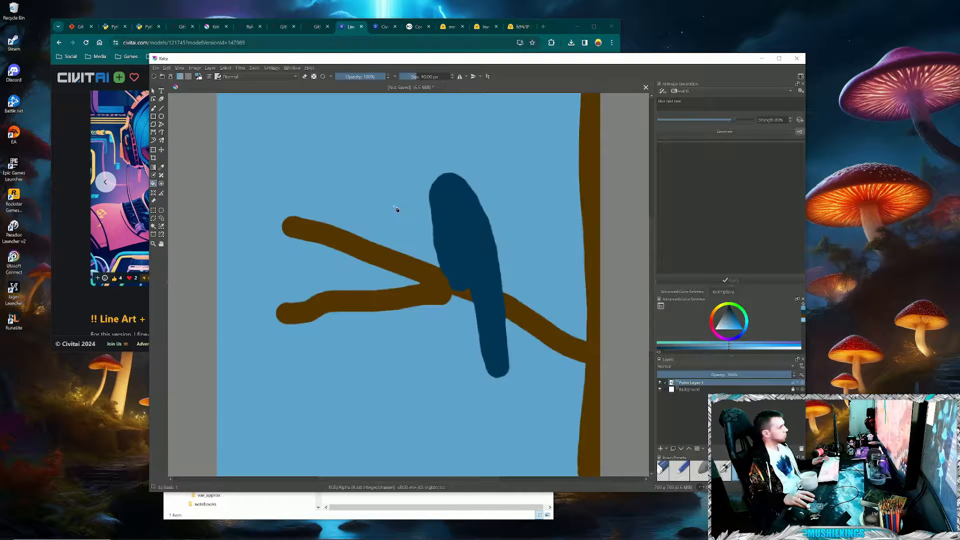
# - Choose a dark green brush colour and paint short leaf strokes along the branches and one beside the upper trunk
pyautogui.click(744, 310)
pyautogui.click(745, 312)
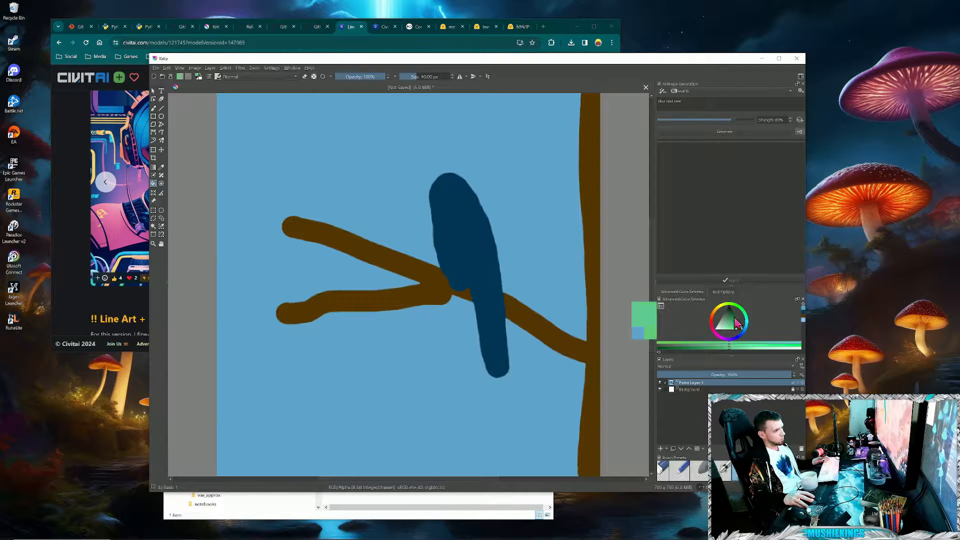
pyautogui.moveTo(734, 318); pyautogui.dragTo(735, 316)
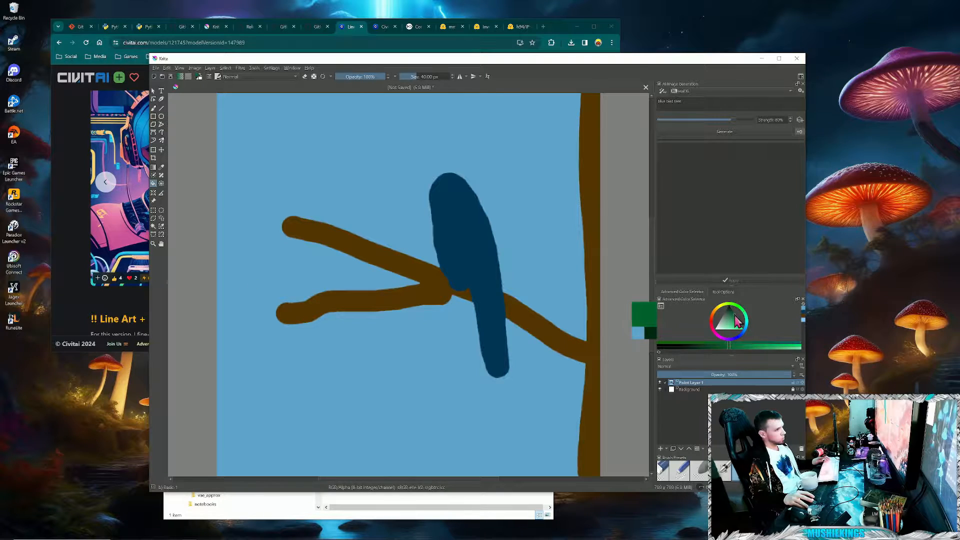
pyautogui.click(154, 116)
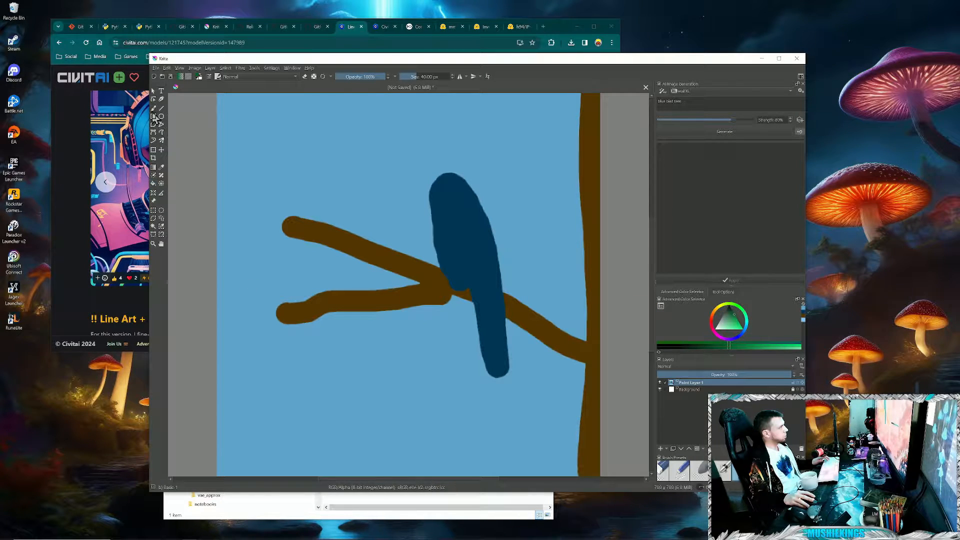
pyautogui.click(154, 108)
pyautogui.moveTo(291, 220); pyautogui.dragTo(283, 181)
pyautogui.moveTo(302, 303)
pyautogui.mouseDown()
pyautogui.moveTo(280, 295)
pyautogui.moveTo(305, 357)
pyautogui.mouseUp()
pyautogui.moveTo(359, 300); pyautogui.dragTo(369, 320)
pyautogui.moveTo(370, 241); pyautogui.dragTo(369, 206)
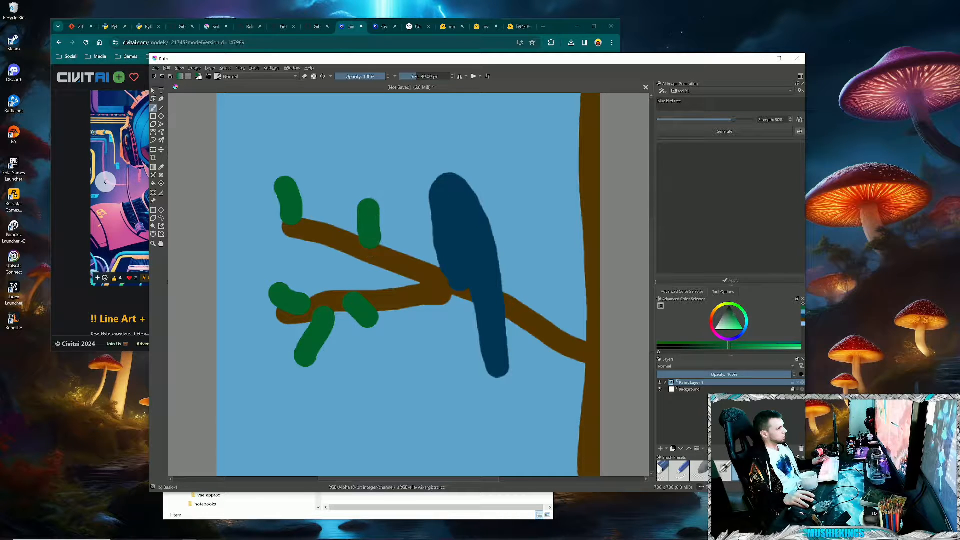
pyautogui.moveTo(550, 136); pyautogui.dragTo(575, 145)
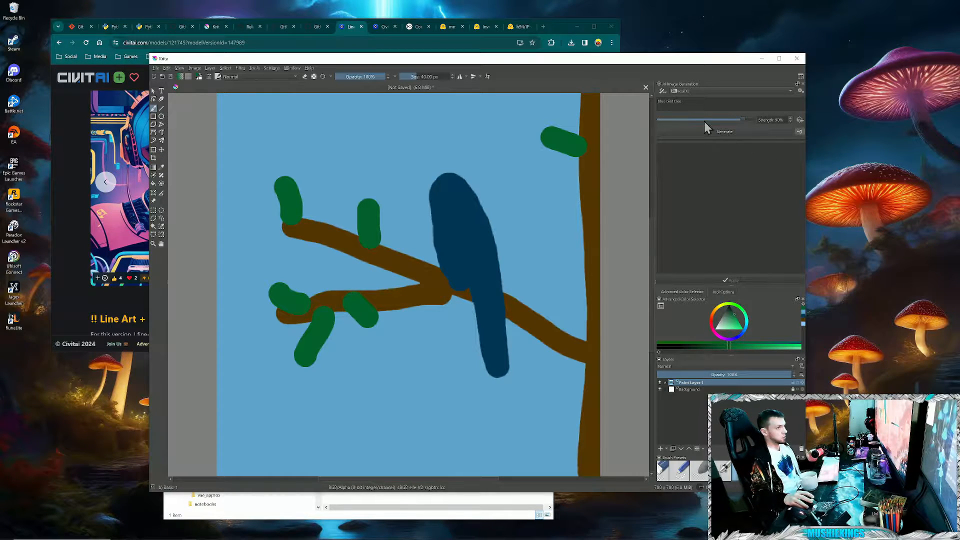
# - Generate images from the sketch at 90% strength, and apply the realistic bluebird result as a layer
pyautogui.click(744, 133)
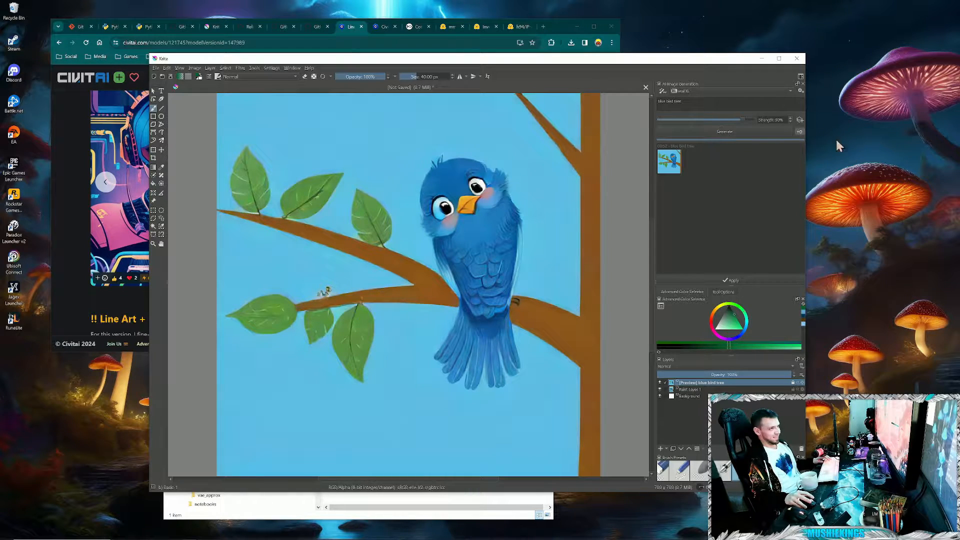
pyautogui.click(719, 132)
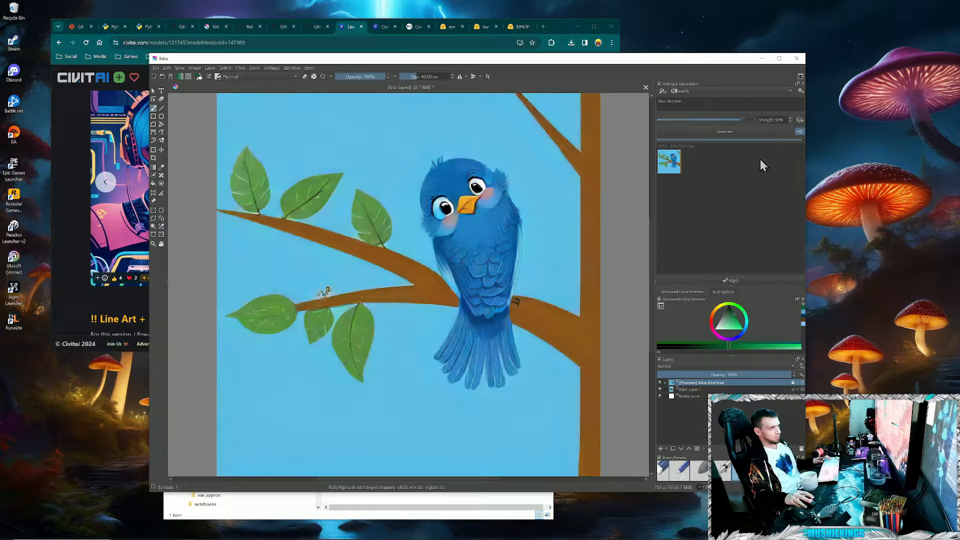
pyautogui.click(697, 165)
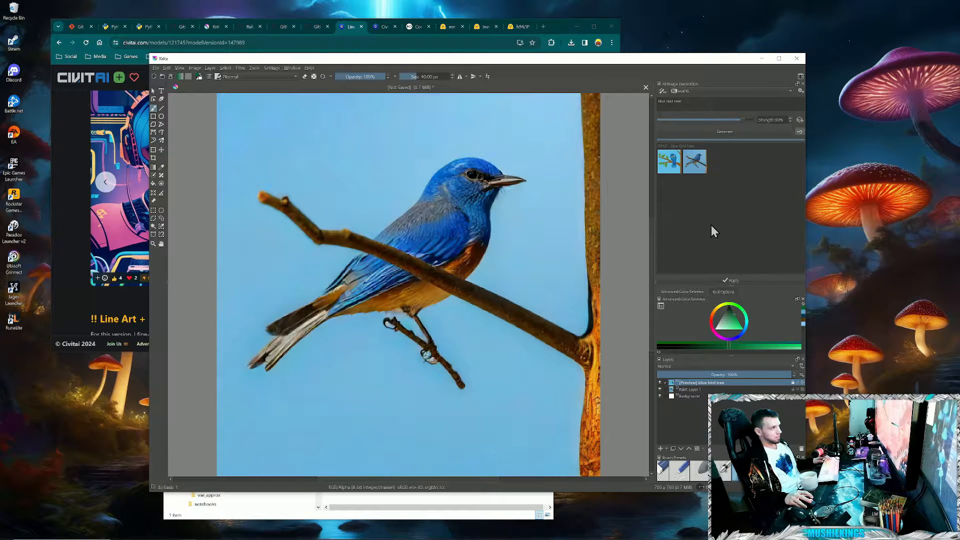
pyautogui.click(673, 161)
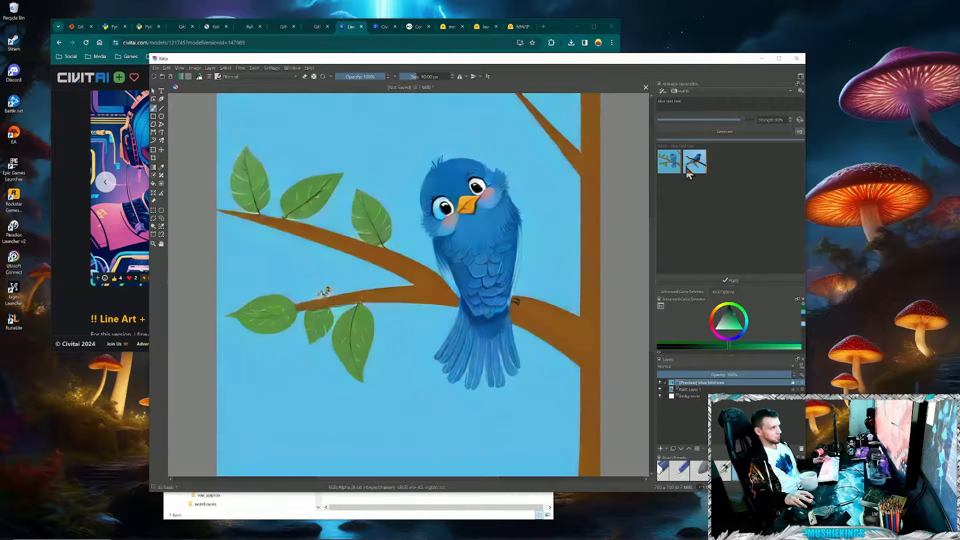
pyautogui.click(688, 169)
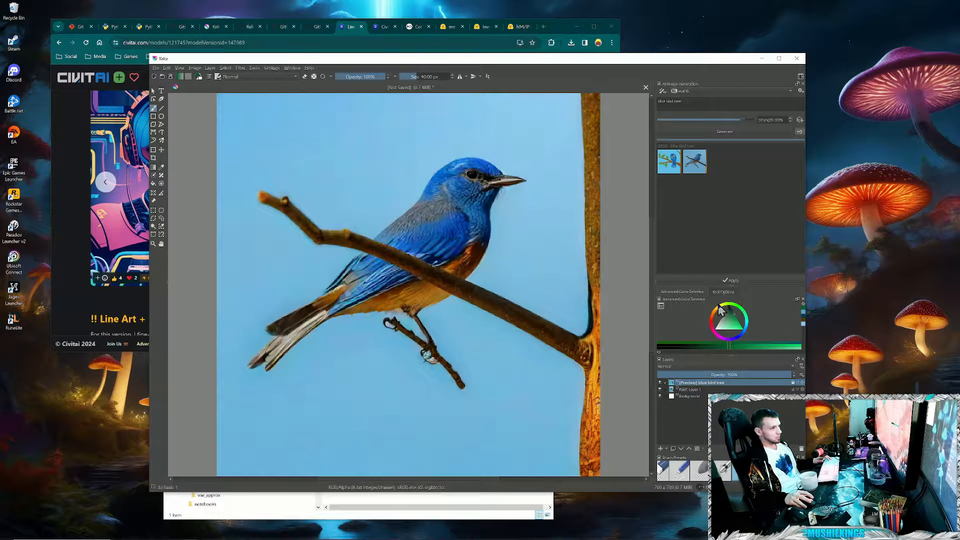
pyautogui.click(749, 279)
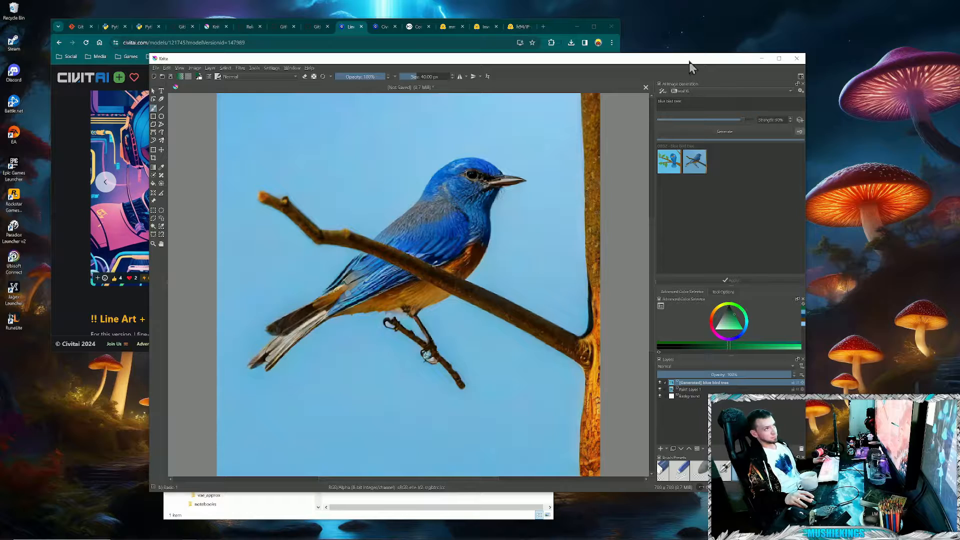
# - Open the LCM anime style preset, assign it an SD 1.5 LCM checkpoint, and close the image diffusion settings
pyautogui.click(801, 92)
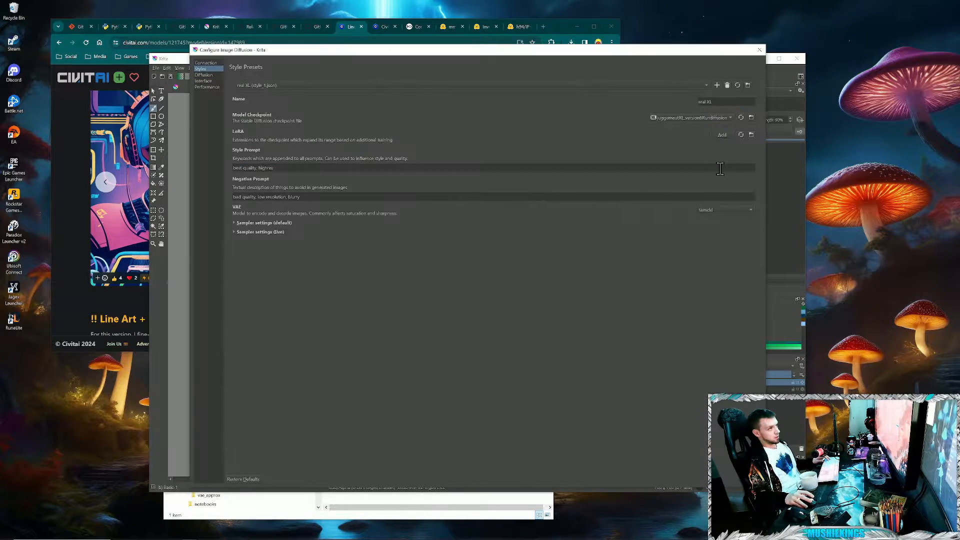
pyautogui.click(285, 85)
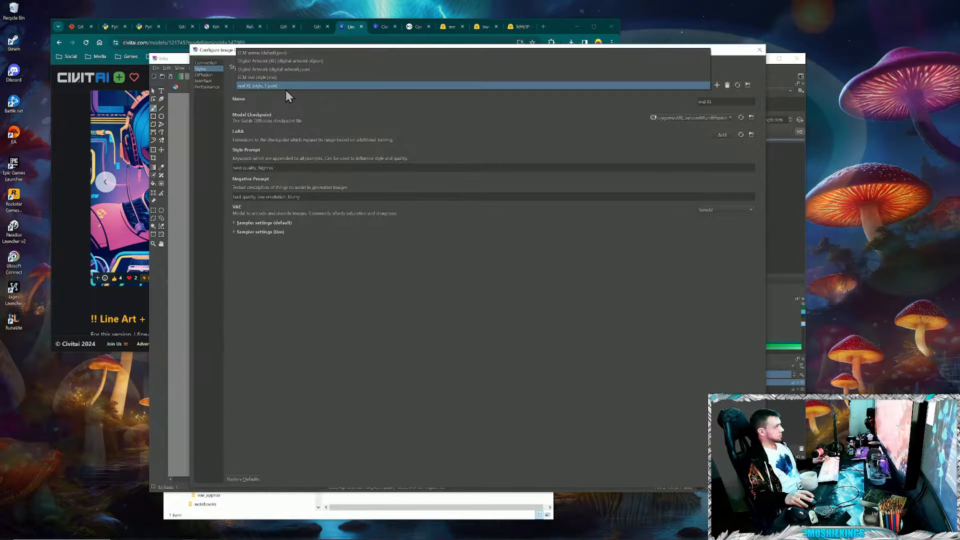
pyautogui.click(265, 53)
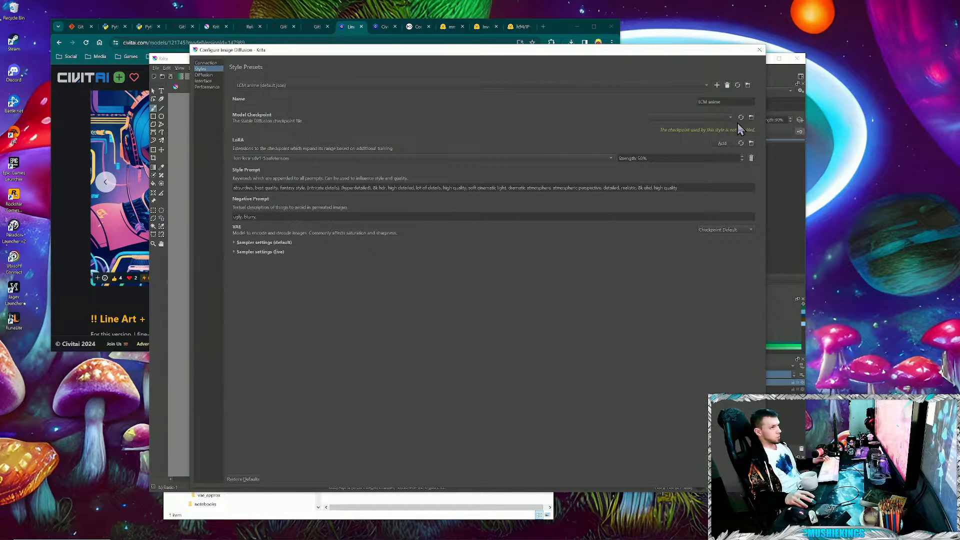
pyautogui.click(721, 120)
pyautogui.click(700, 120)
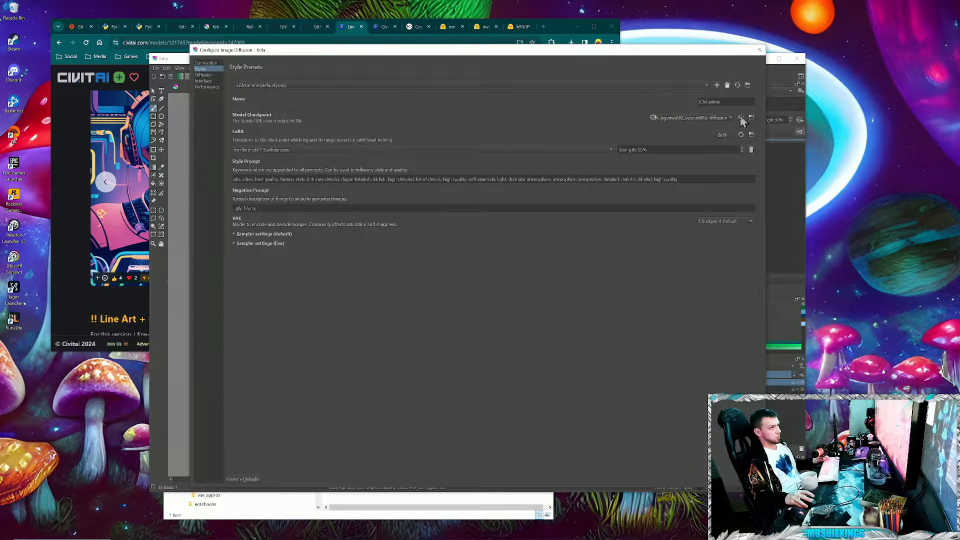
pyautogui.click(733, 118)
pyautogui.click(687, 111)
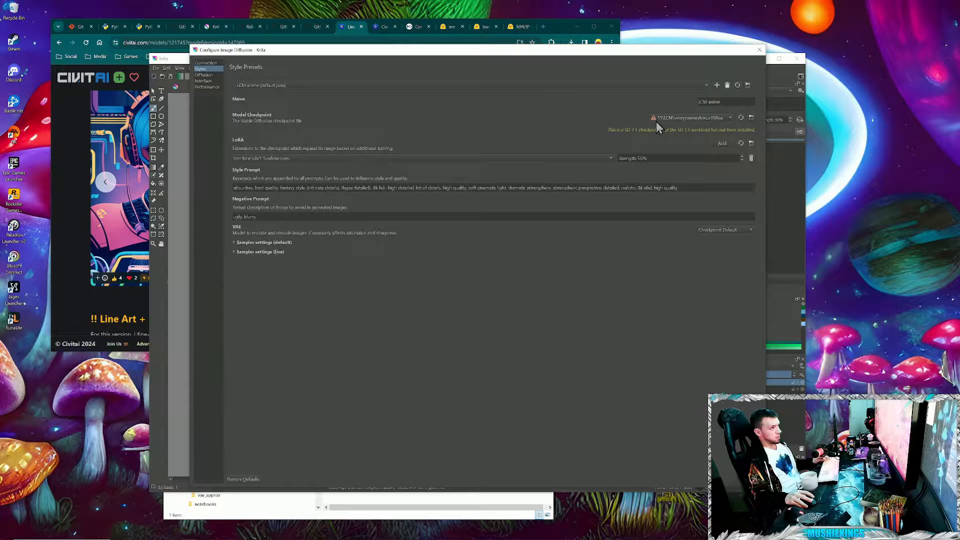
pyautogui.click(759, 50)
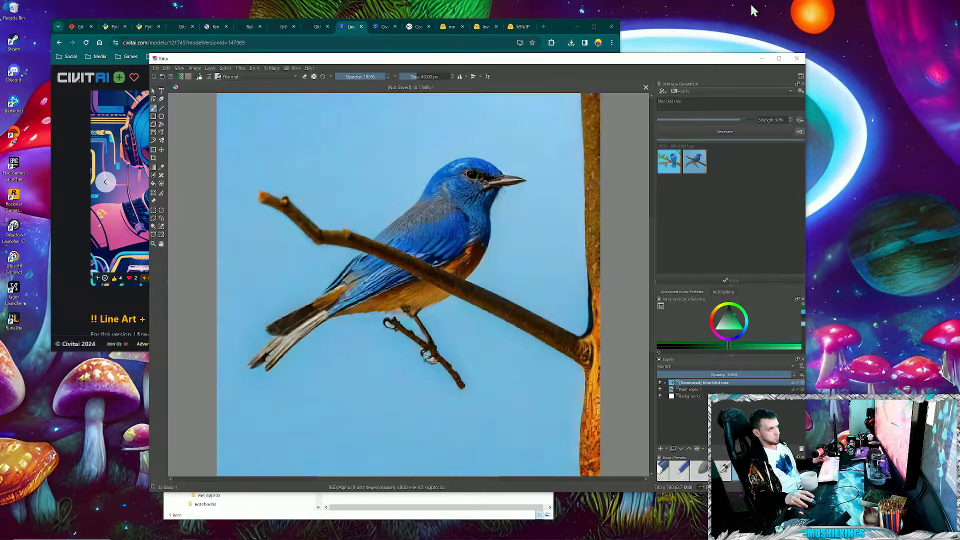
# - Close Krita and discard the unsaved changes to the bird document
pyautogui.click(797, 59)
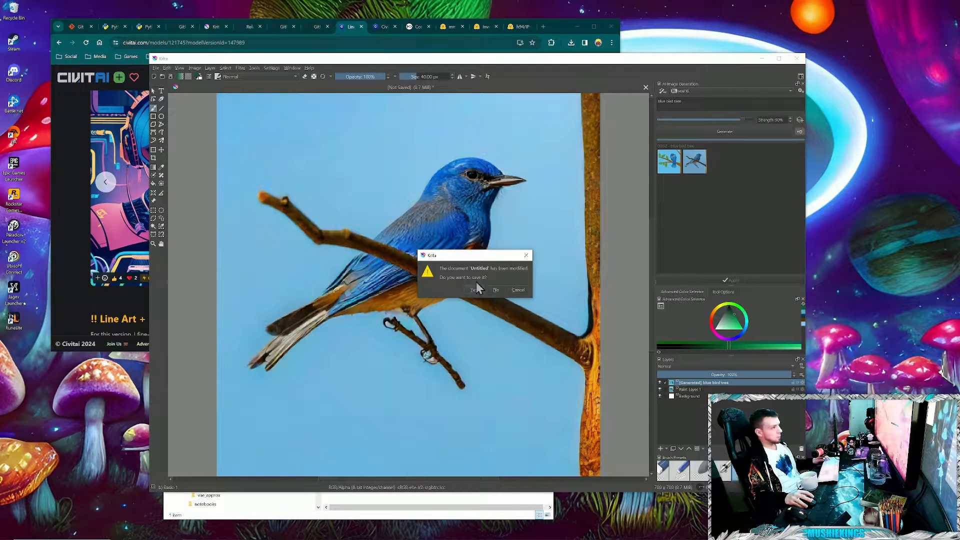
pyautogui.click(496, 289)
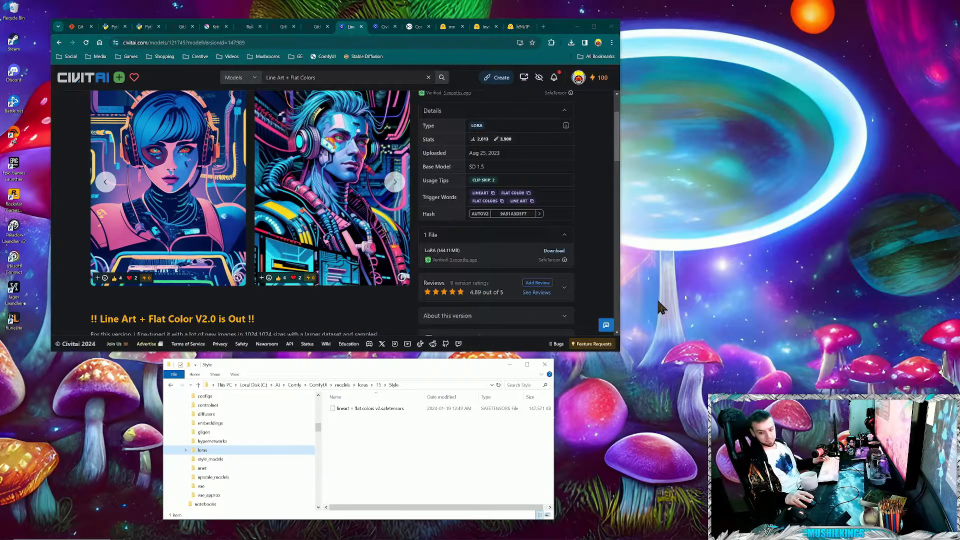
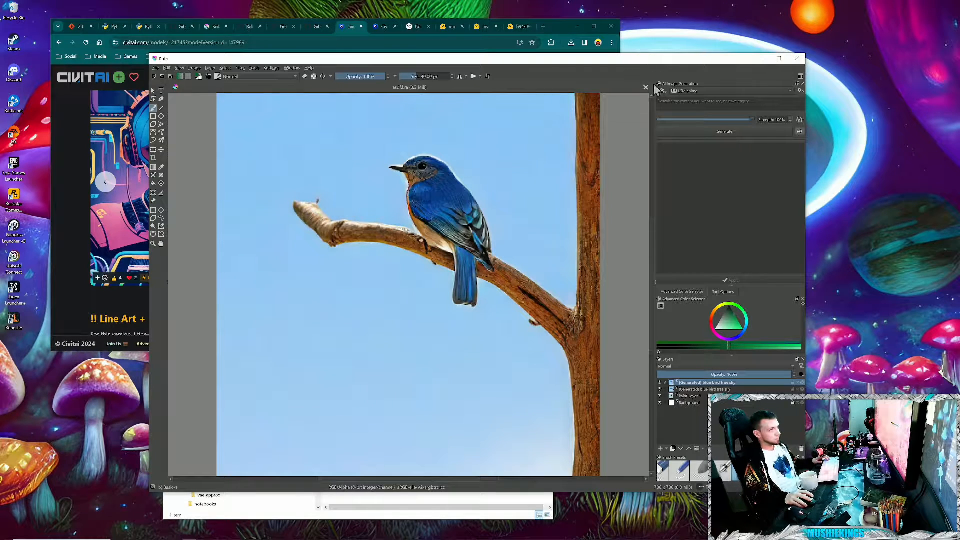
# - Switch image generation to the Live workspace and assign the SD 1.5 LCM checkpoint to the LCM anime style preset
pyautogui.click(664, 92)
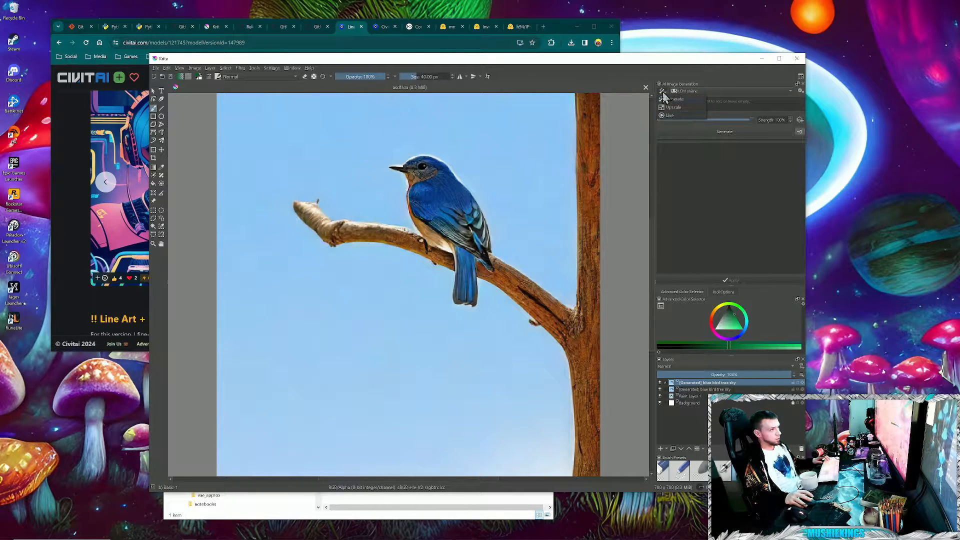
pyautogui.click(669, 115)
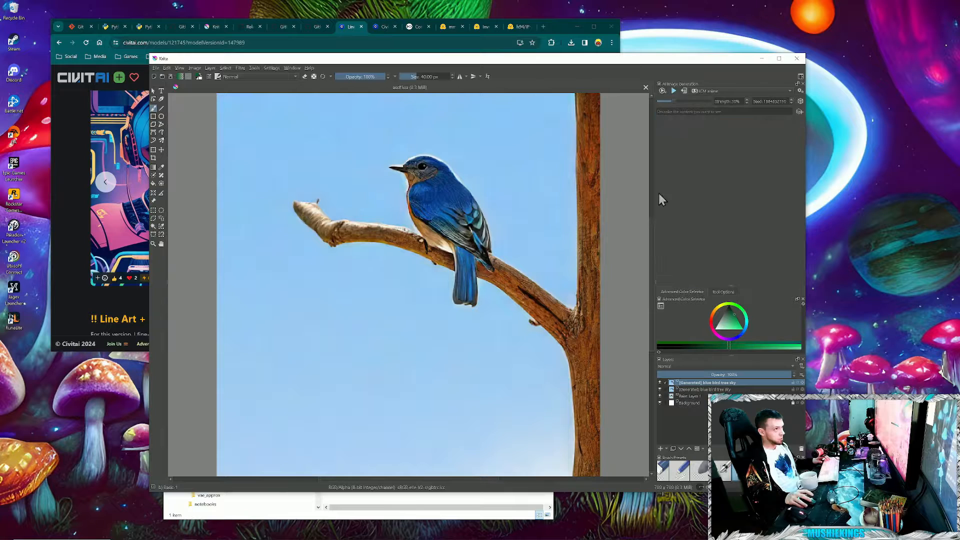
pyautogui.click(765, 92)
pyautogui.click(801, 91)
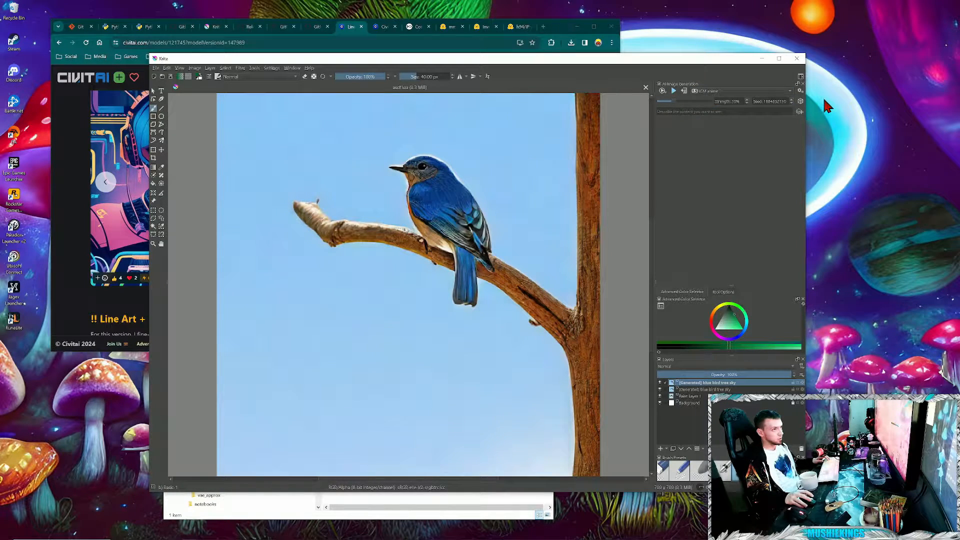
pyautogui.click(800, 91)
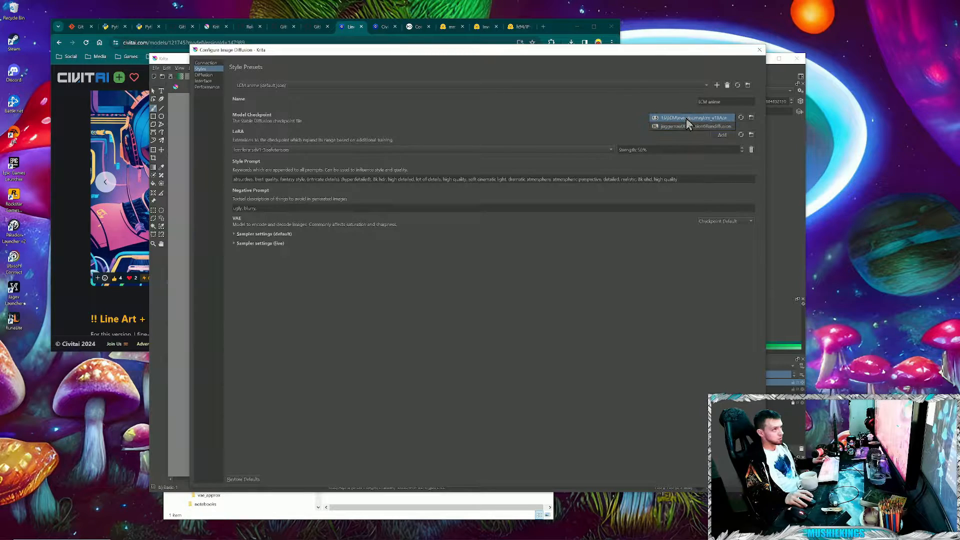
pyautogui.click(690, 118)
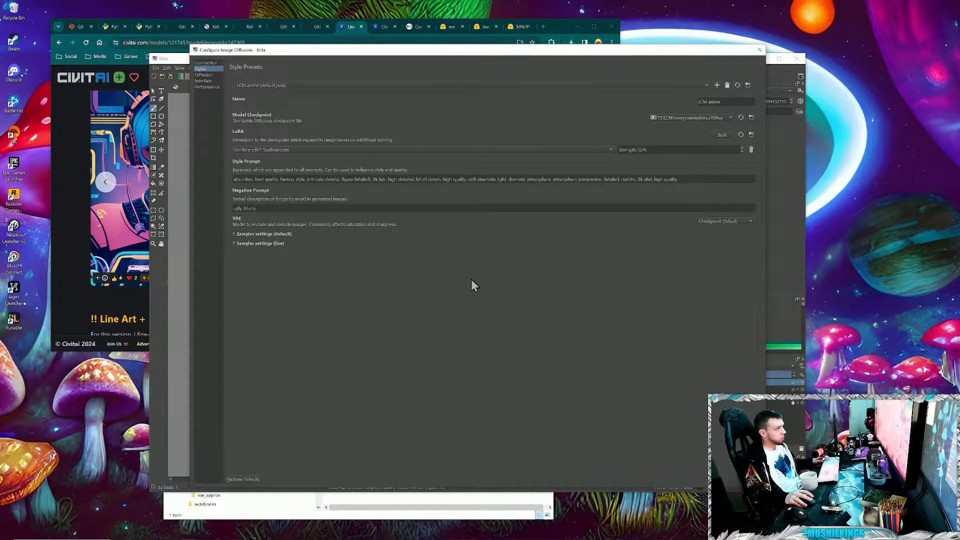
# - Expand the preset's default and live sampler settings, lower the default sampler steps and guidance strength, and close the settings
pyautogui.click(252, 234)
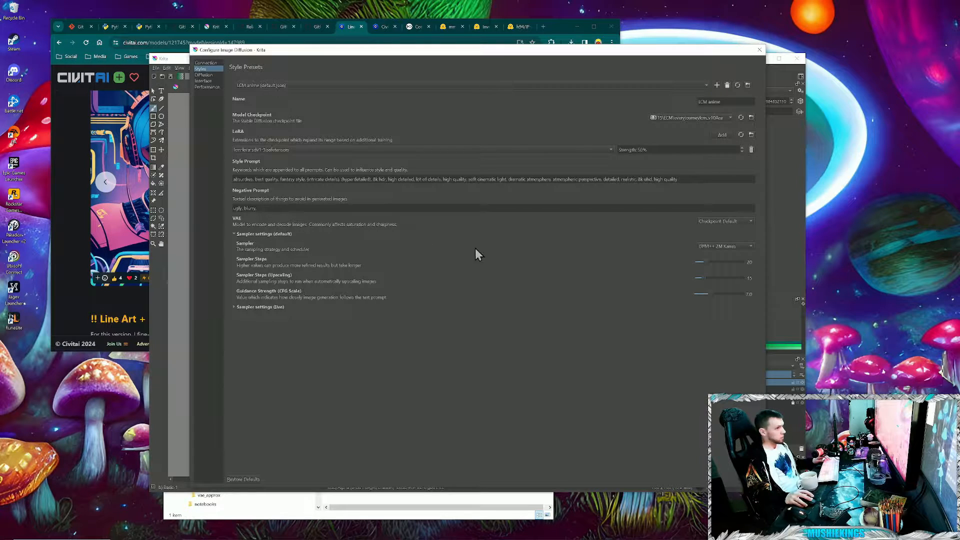
pyautogui.click(262, 308)
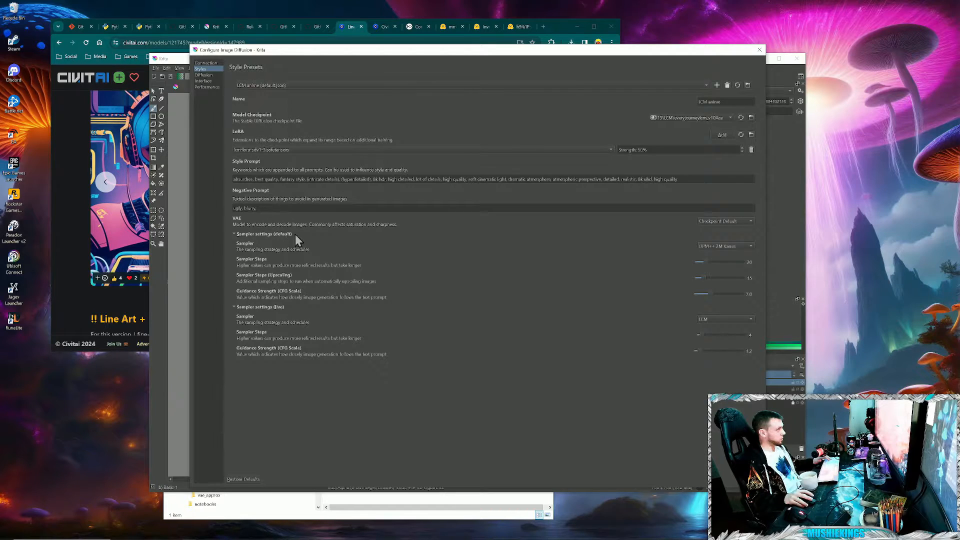
pyautogui.click(716, 118)
pyautogui.click(717, 118)
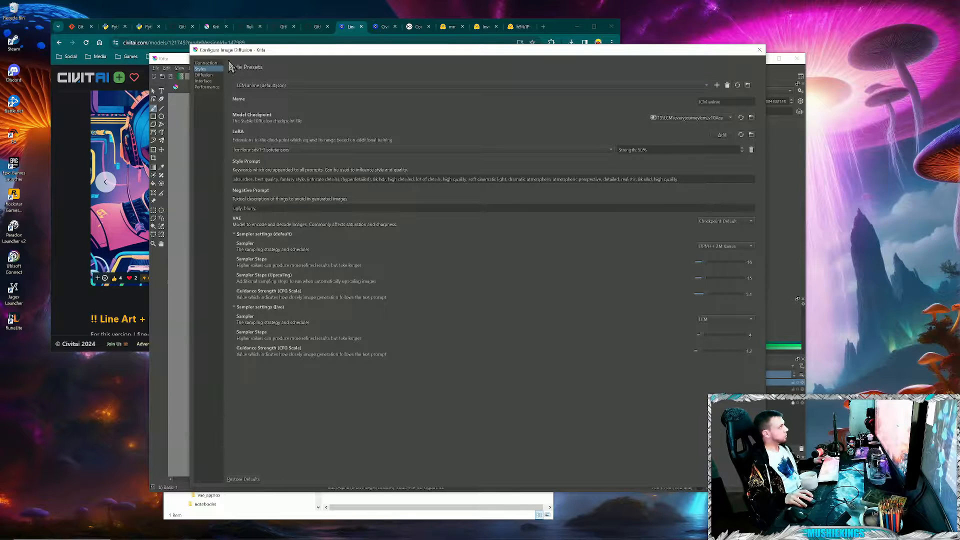
pyautogui.click(744, 479)
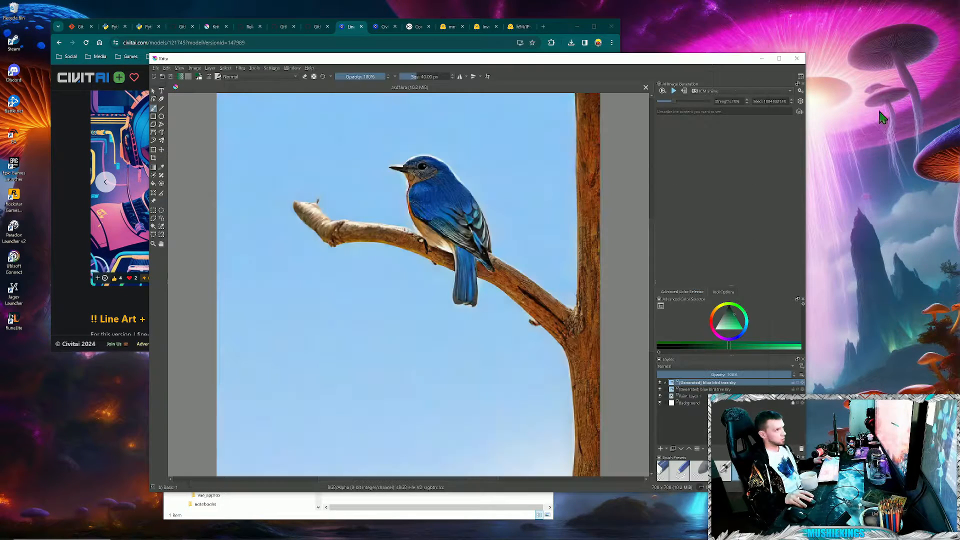
# - Start live generation with the prompt "blue bird tree" and raise the live strength to 44%
pyautogui.click(674, 91)
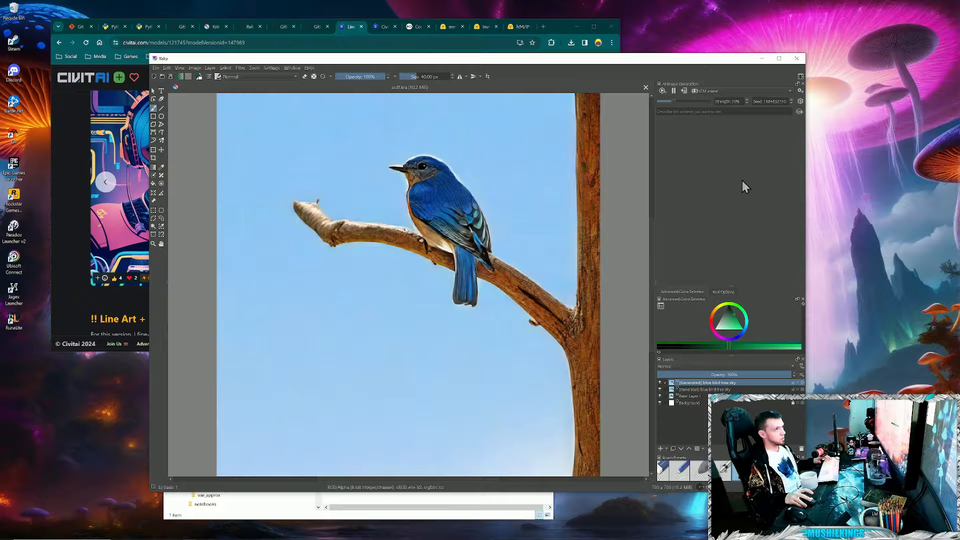
pyautogui.click(700, 111)
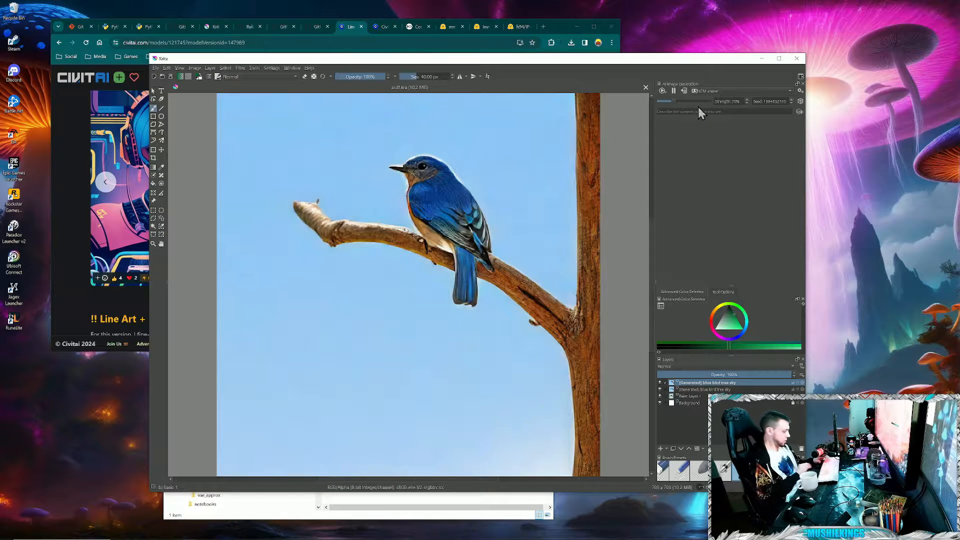
pyautogui.write('blue bird')
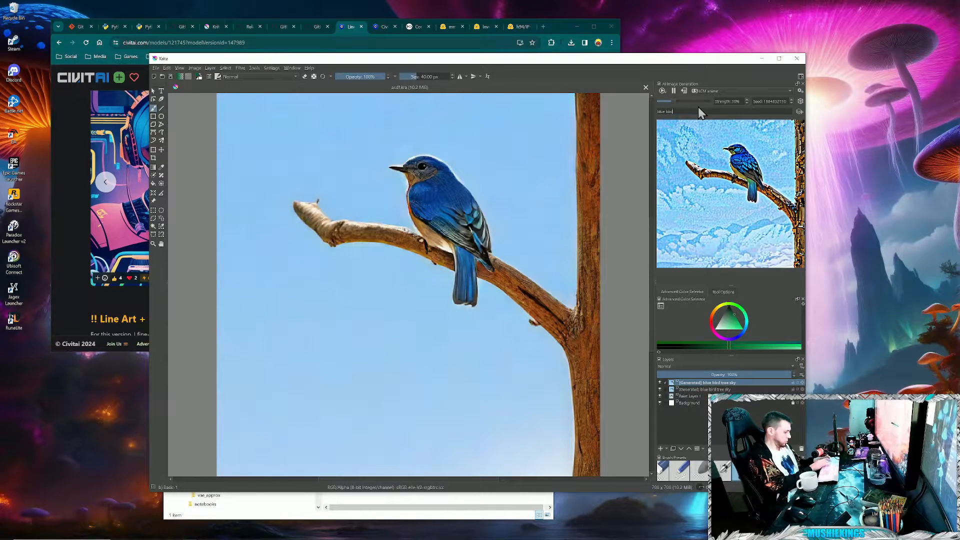
pyautogui.write(' tree')
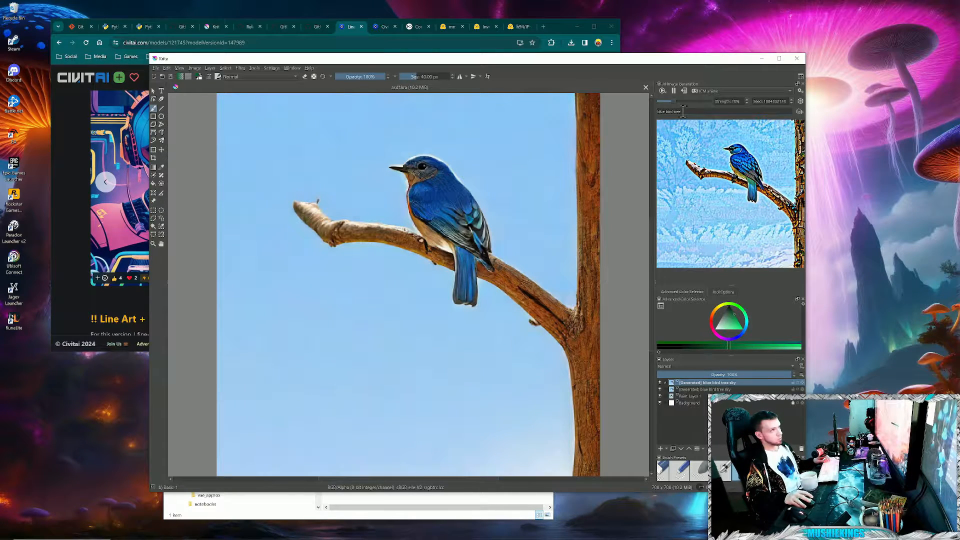
pyautogui.moveTo(672, 100); pyautogui.dragTo(680, 102)
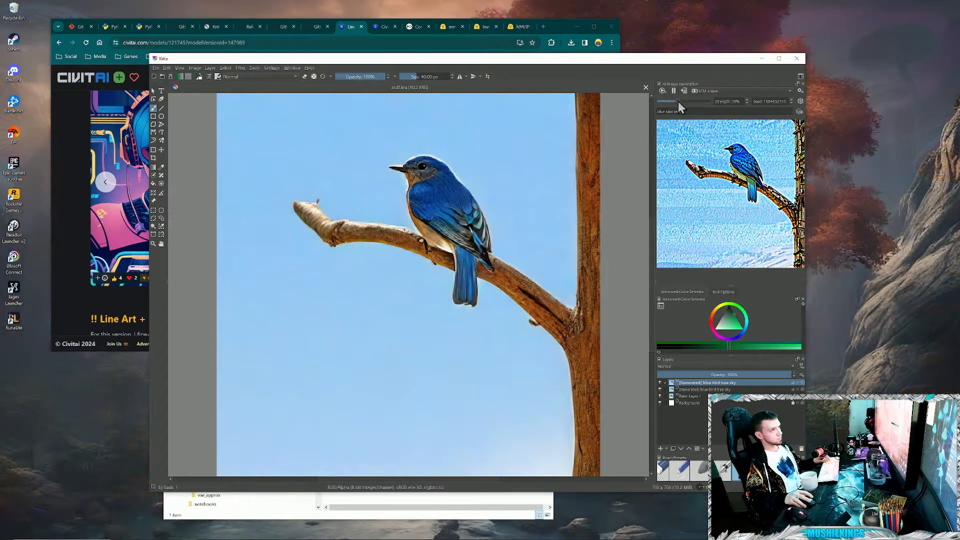
pyautogui.moveTo(678, 102); pyautogui.dragTo(685, 102)
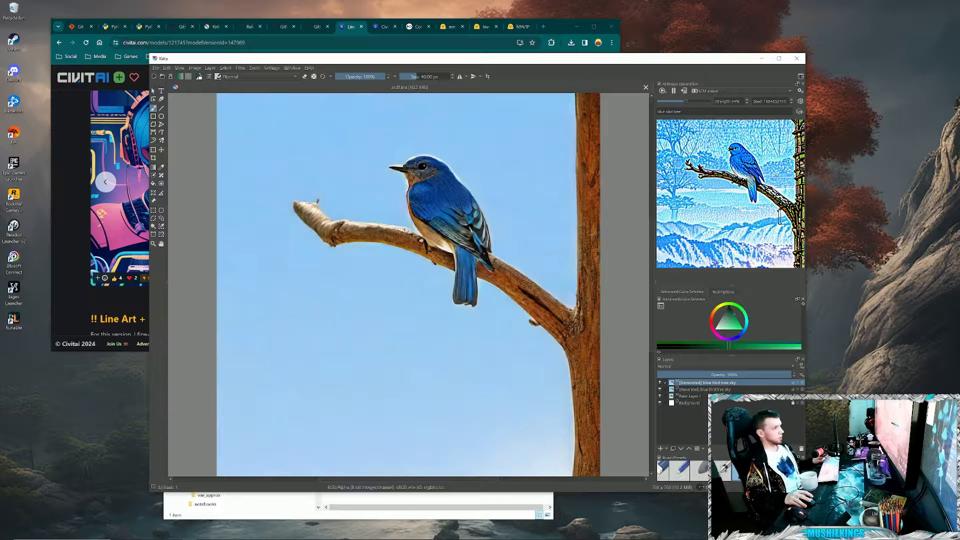
# - Sample the bird's blue, paint a second bird silhouette over the branch's free end, and apply the live result as a layer
pyautogui.keyDown('ctrl'); pyautogui.click(445, 201); pyautogui.keyUp('ctrl')
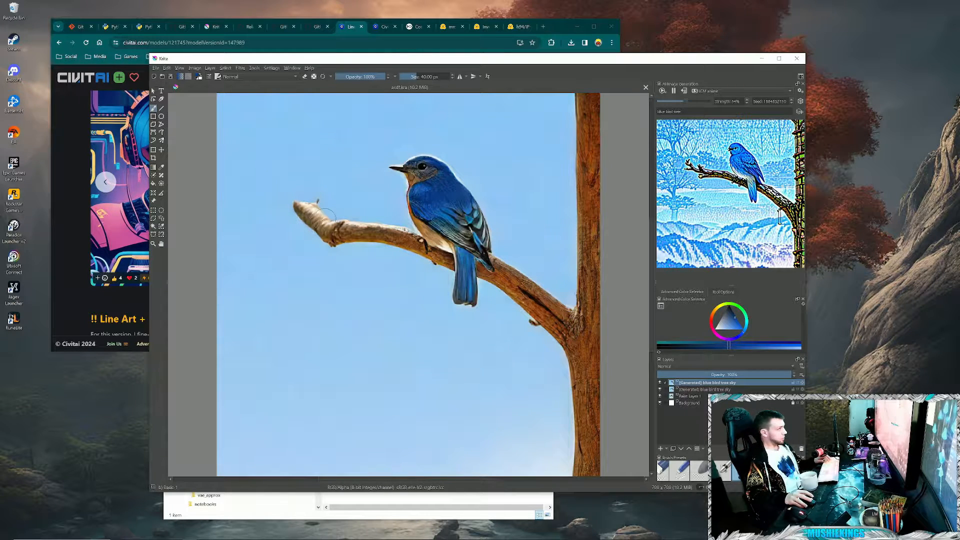
pyautogui.moveTo(326, 216)
pyautogui.mouseDown()
pyautogui.moveTo(303, 168)
pyautogui.moveTo(309, 144)
pyautogui.moveTo(325, 170)
pyautogui.moveTo(346, 265)
pyautogui.mouseUp()
pyautogui.moveTo(321, 191); pyautogui.dragTo(314, 208)
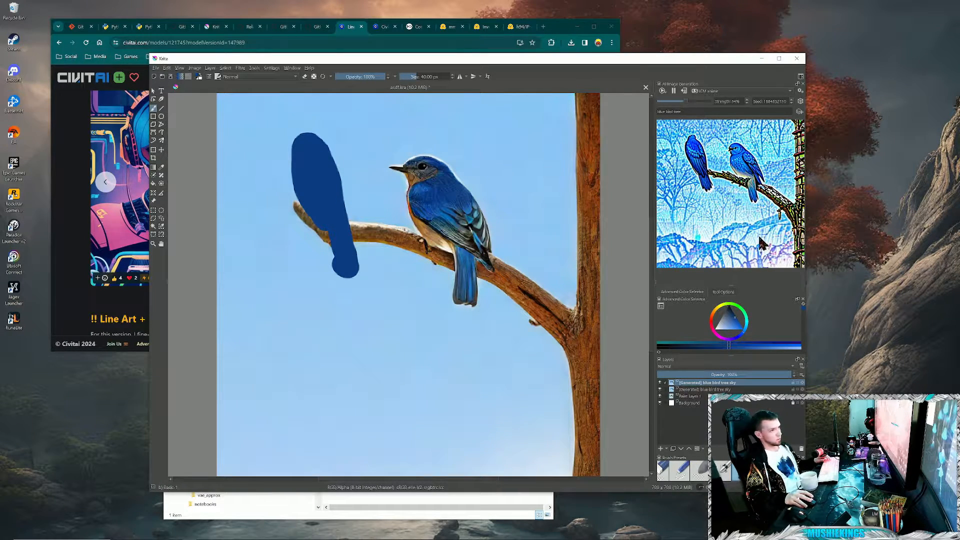
pyautogui.click(683, 91)
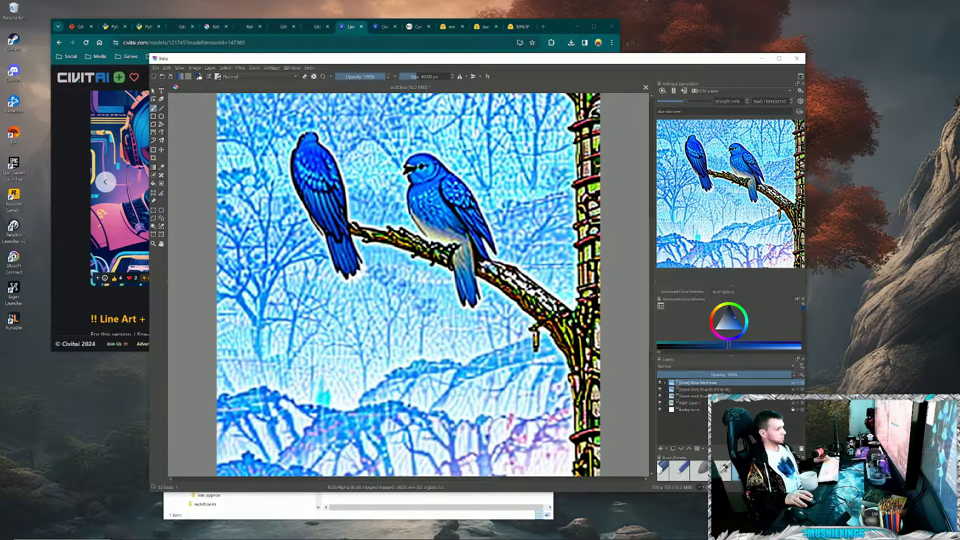
# - Set the LCM anime preset's live guidance strength to 1.0, and randomise the live generation seed
pyautogui.click(800, 91)
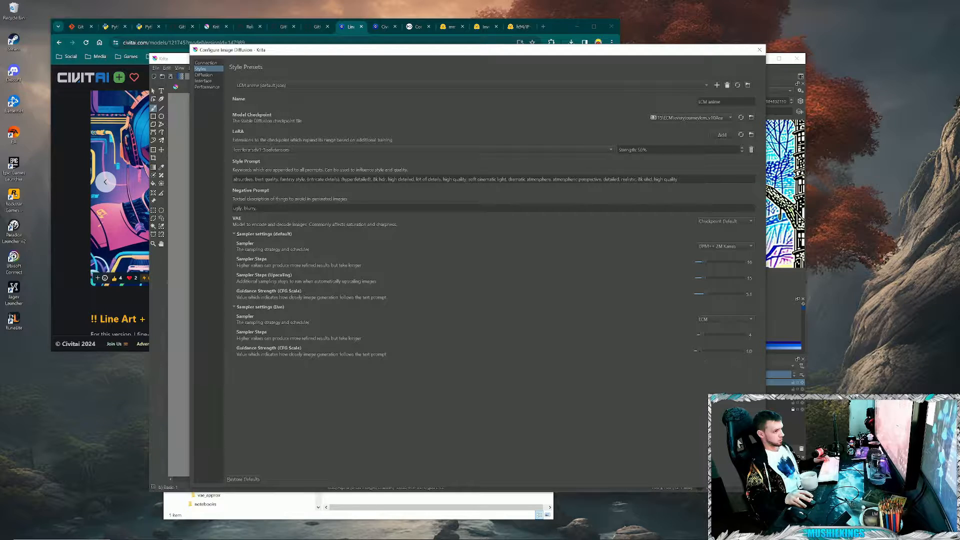
pyautogui.press('Escape')
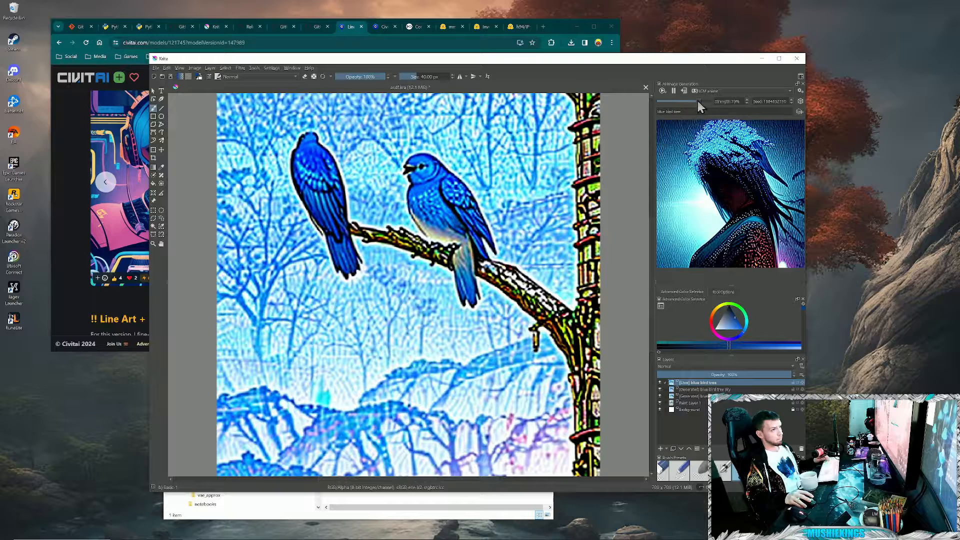
pyautogui.click(800, 102)
pyautogui.click(800, 102)
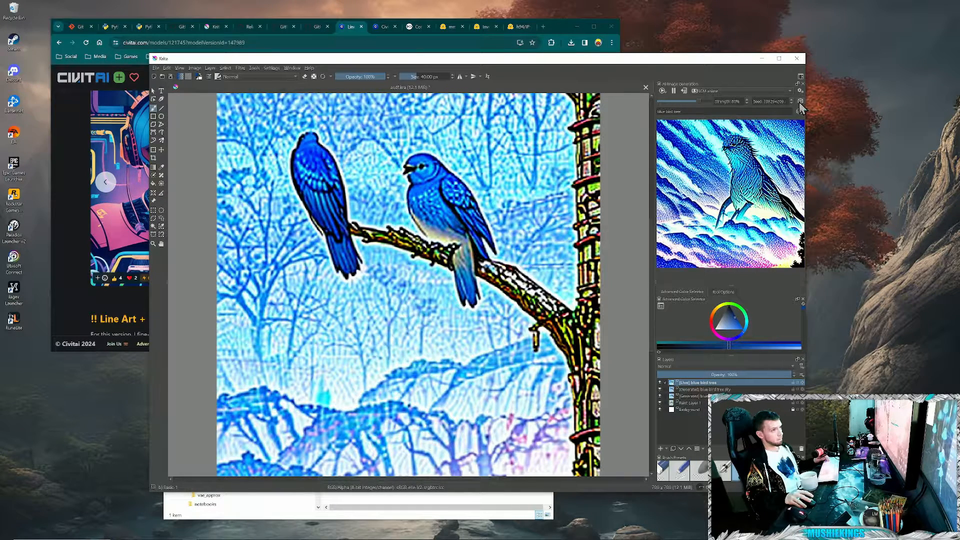
# - Try live generation with the LCM anime preset's style prompt cleared
pyautogui.click(800, 91)
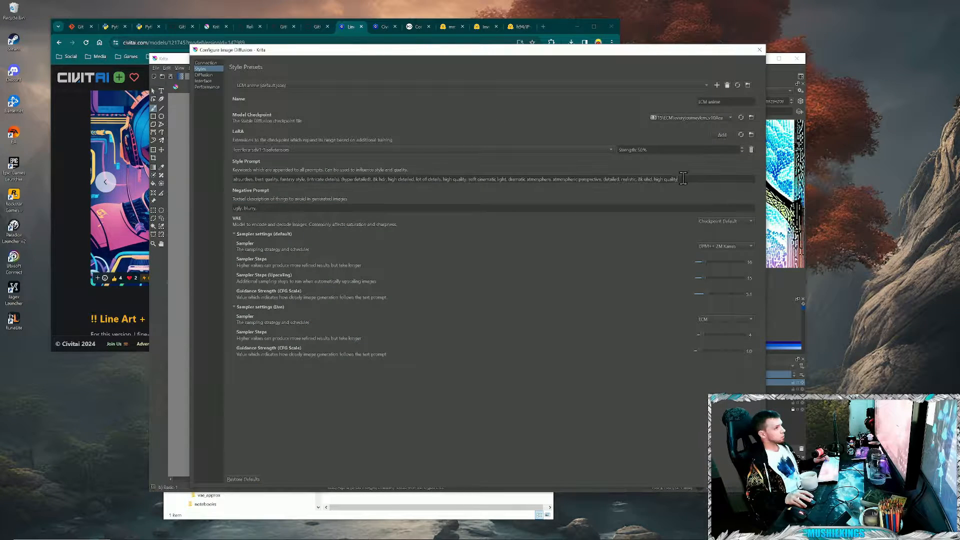
pyautogui.tripleClick(233, 179)
pyautogui.hotkey('ctrl', 'c')
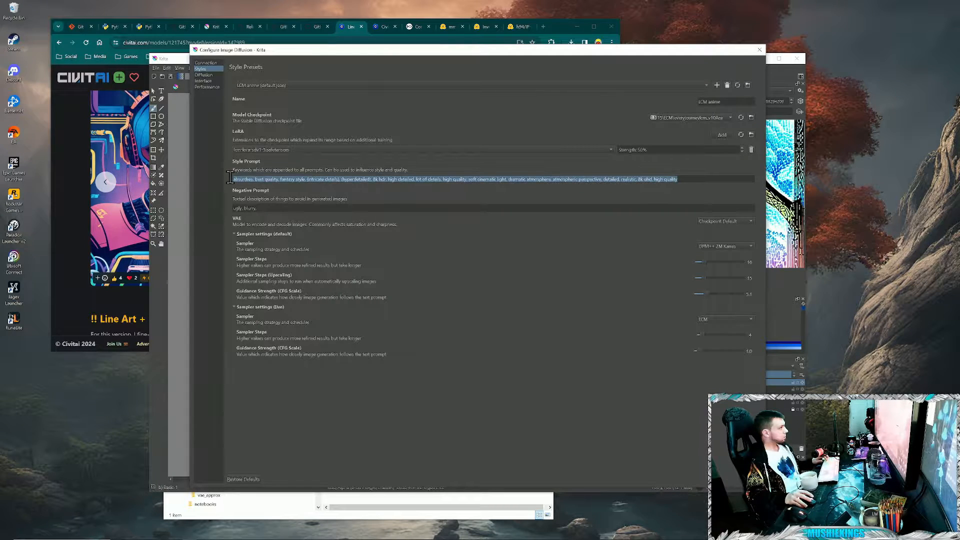
pyautogui.press('BackSpace')
pyautogui.press('Escape')
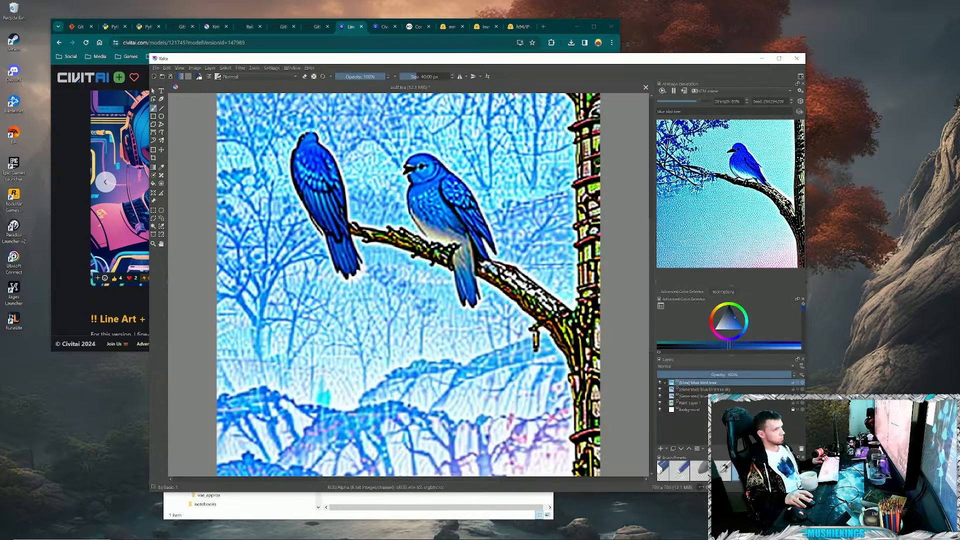
# - Restore the full style prompt of the LCM anime preset and remove its LoRA
pyautogui.click(801, 90)
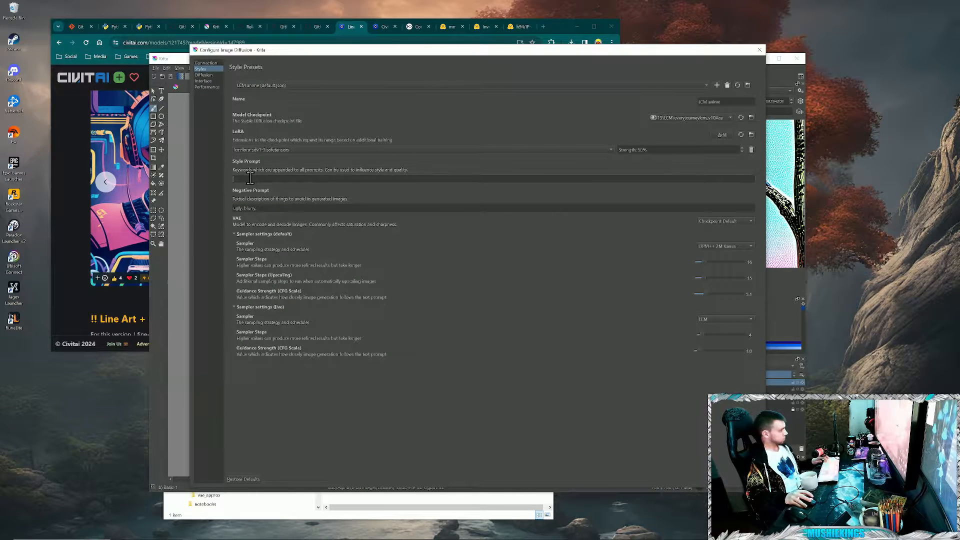
pyautogui.hotkey('ctrl', 'v')
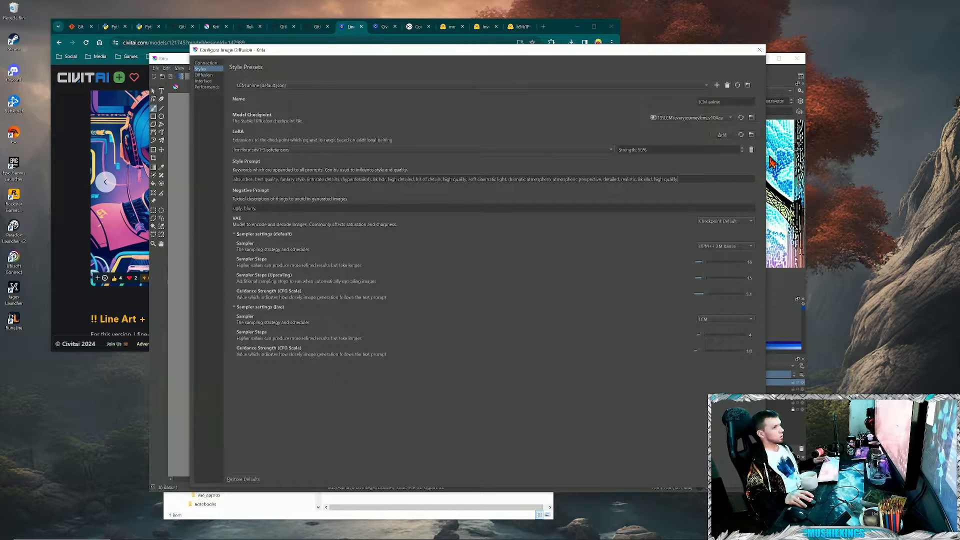
pyautogui.click(751, 150)
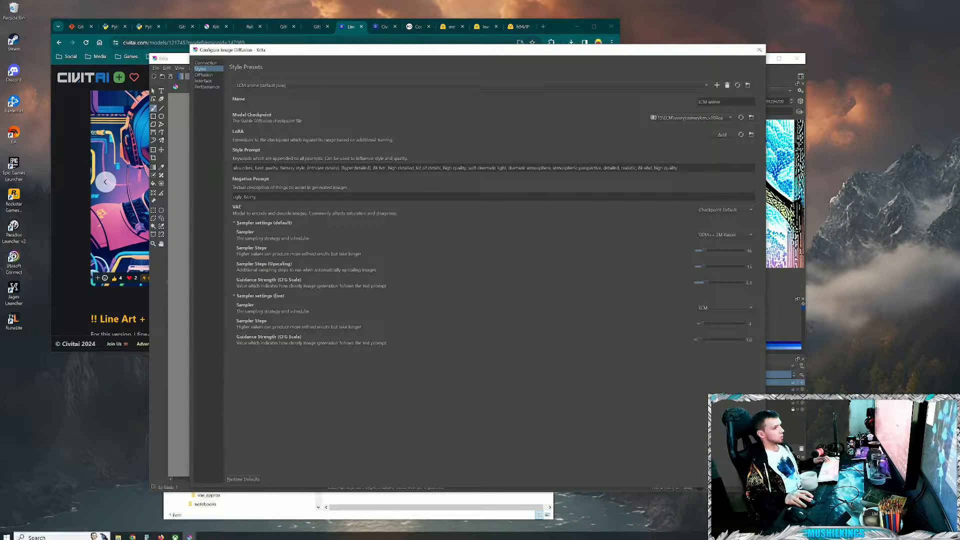
pyautogui.press('Escape')
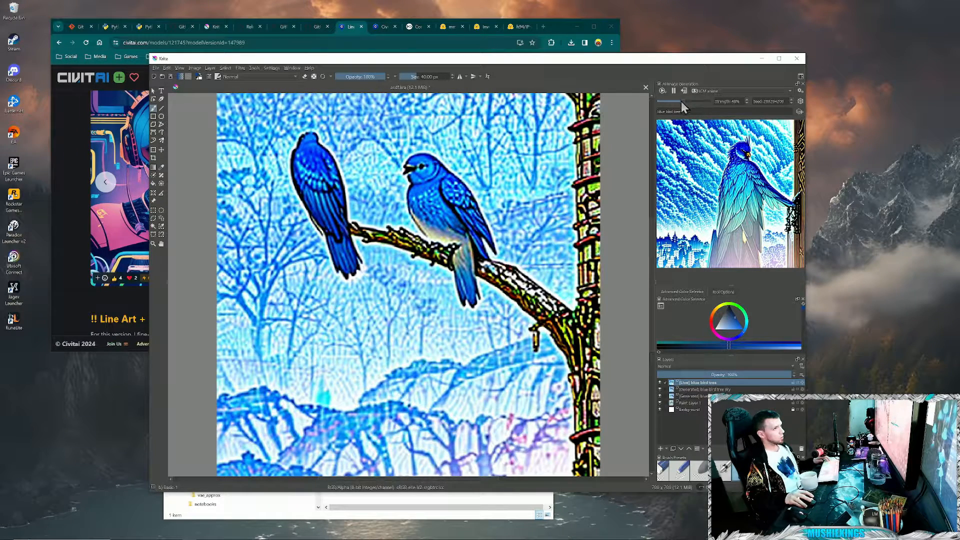
# - Lower the live strength to 40% and apply the live result of the two blue birds as a layer
pyautogui.moveTo(679, 101); pyautogui.dragTo(677, 103)
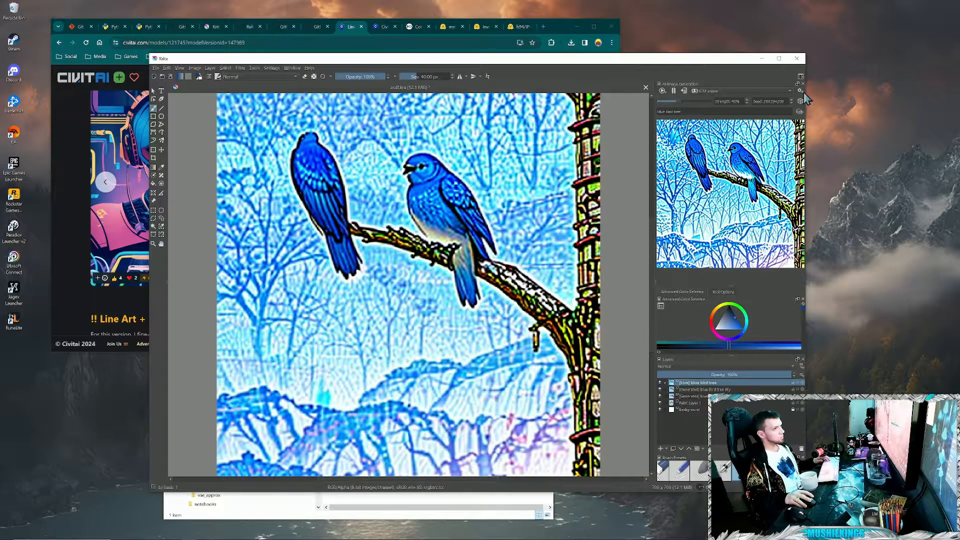
pyautogui.click(684, 90)
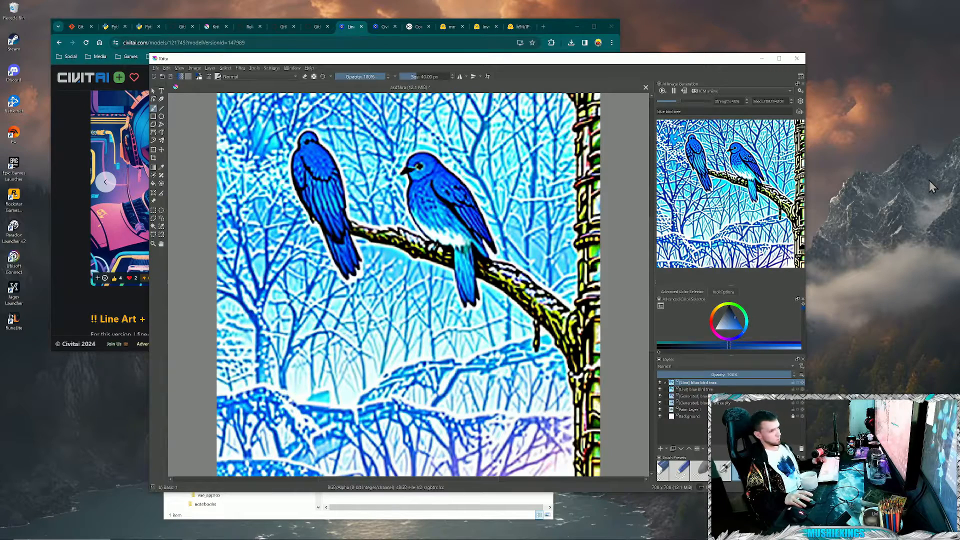
# - Activate the freehand selection tool, and switch image generation to the Generate workspace with the Real XL style
pyautogui.click(161, 219)
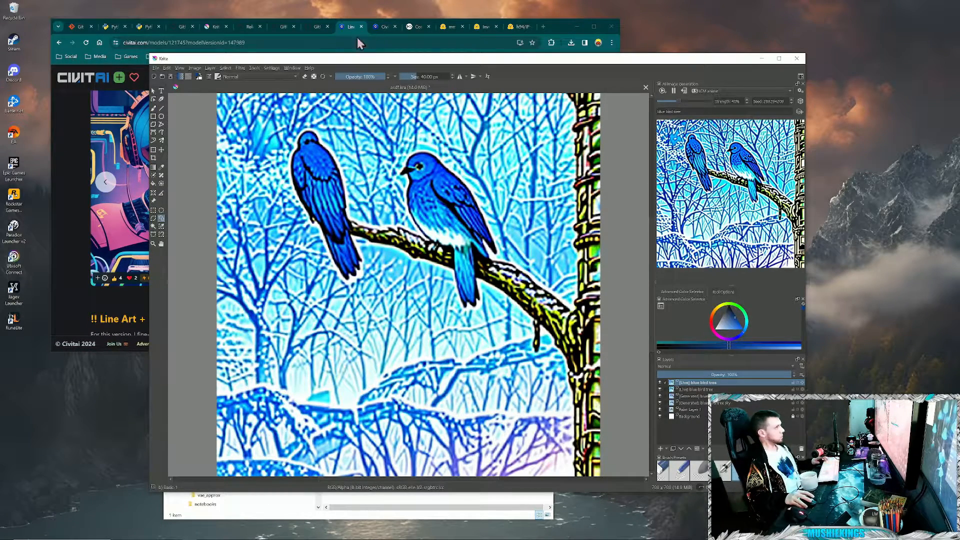
pyautogui.click(662, 91)
pyautogui.click(673, 99)
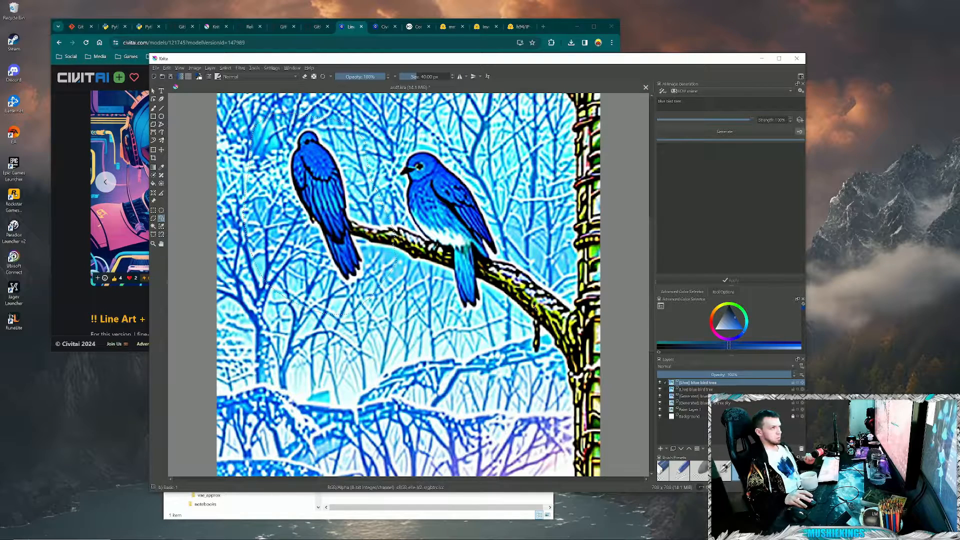
pyautogui.click(697, 92)
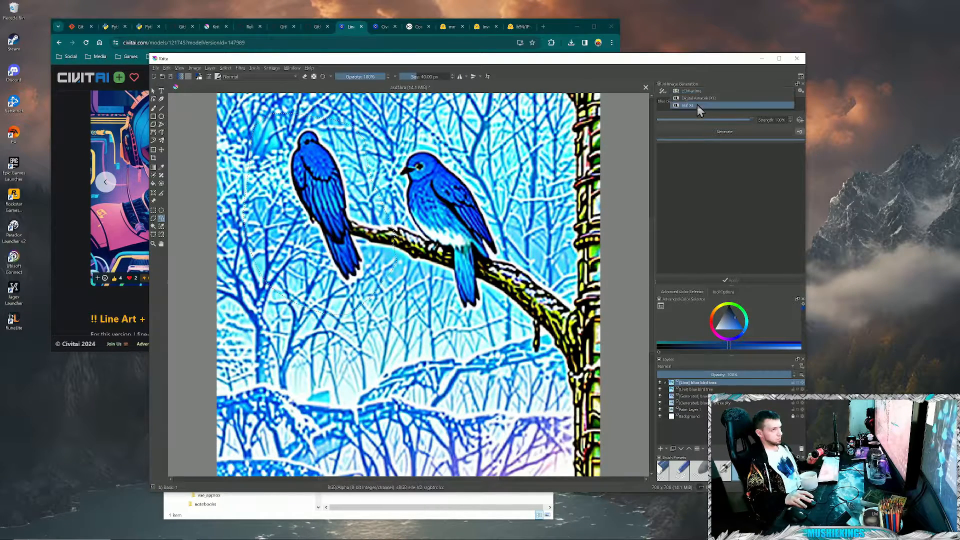
pyautogui.click(696, 104)
pyautogui.click(693, 92)
pyautogui.click(692, 99)
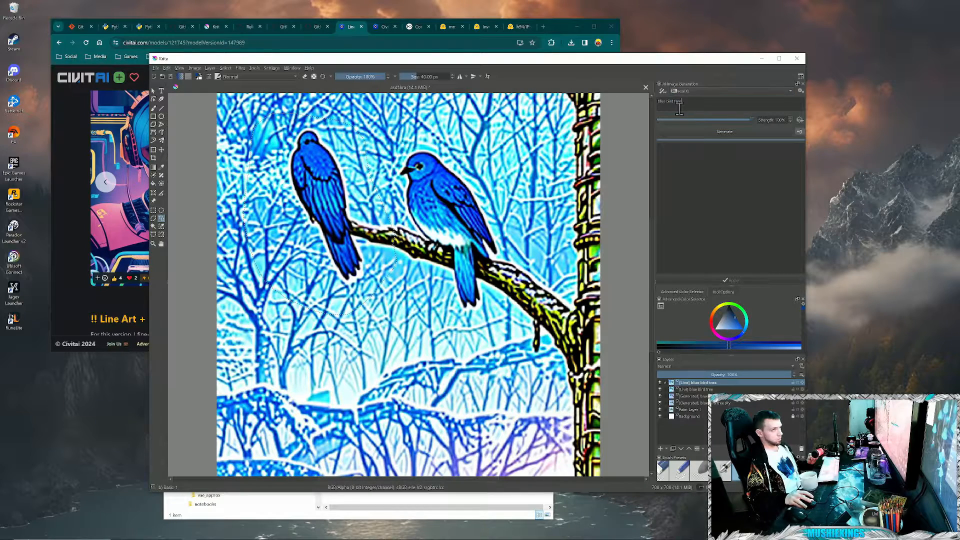
# - Replace the prompt with "tree branch sky", lower the strength slightly, and generate a fill over the selected perched bird
pyautogui.moveTo(696, 106); pyautogui.dragTo(638, 100)
pyautogui.press('BackSpace')
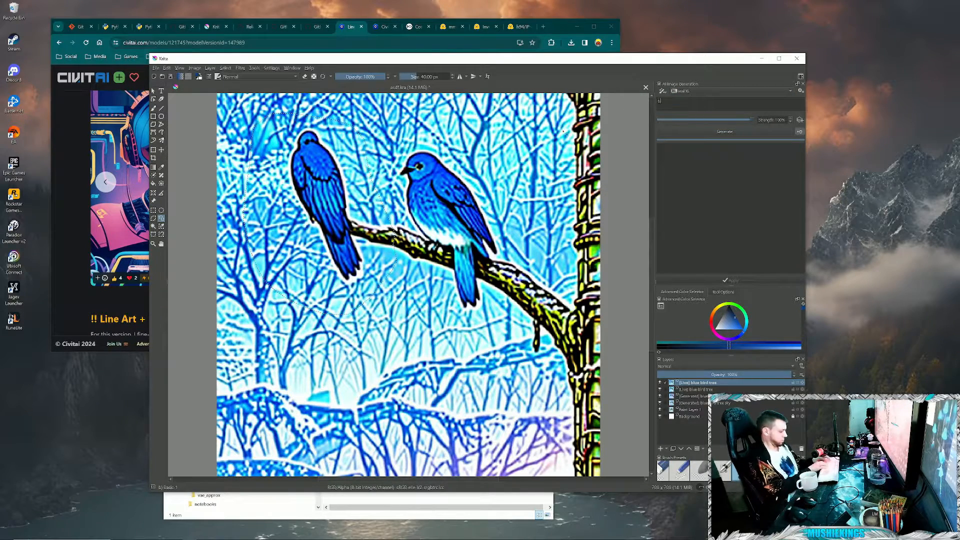
pyautogui.write('tree')
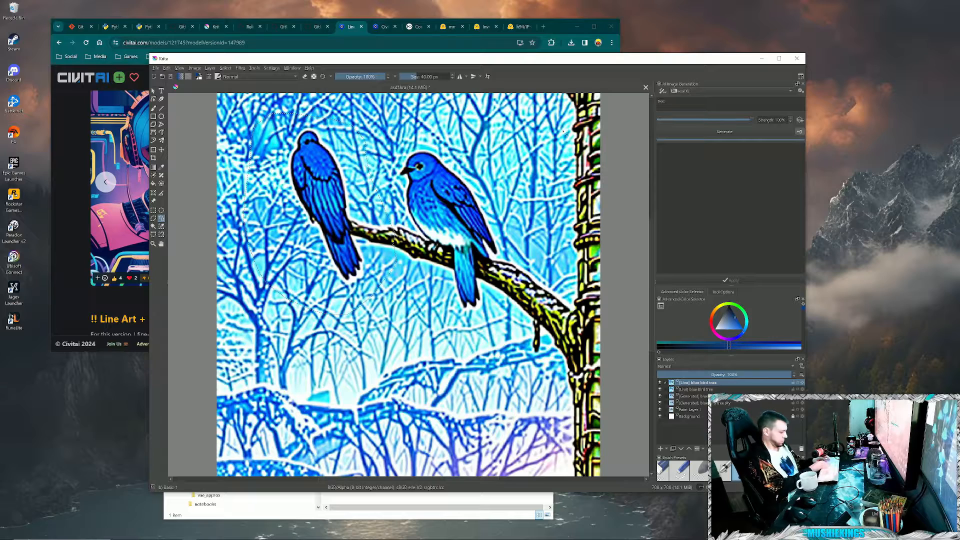
pyautogui.write(' birdnch sky')
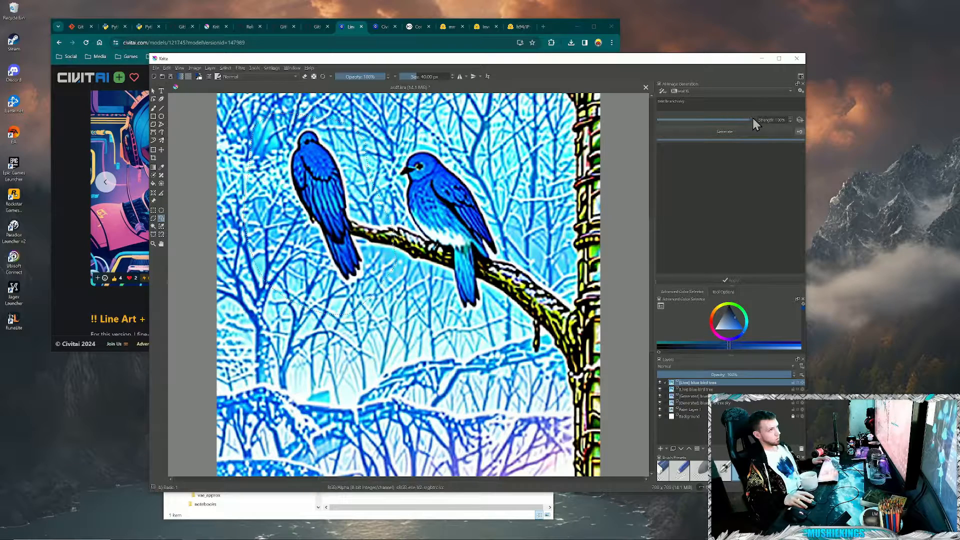
pyautogui.moveTo(751, 119)
pyautogui.mouseDown()
pyautogui.moveTo(718, 120)
pyautogui.moveTo(739, 119)
pyautogui.mouseUp()
pyautogui.click(740, 133)
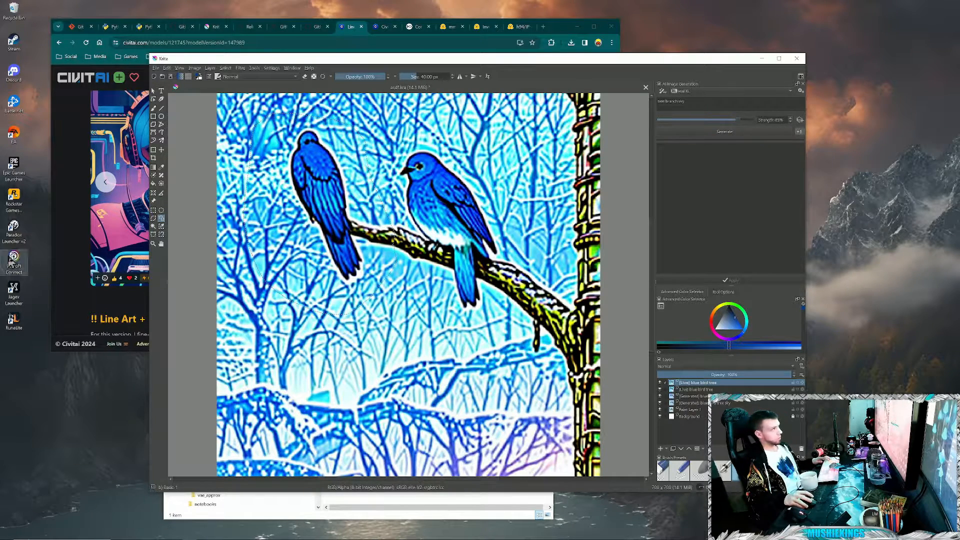
# - Activate the brush, sample a light blue from the winter background, and make the "tree branch sky" preview layer active and unlocked
pyautogui.press('b')
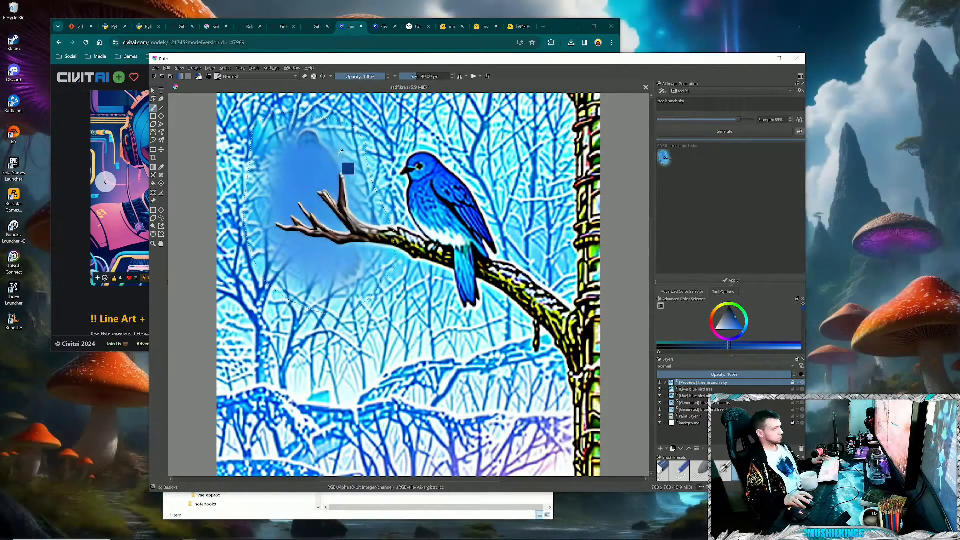
pyautogui.keyDown('ctrl'); pyautogui.click(349, 136); pyautogui.keyUp('ctrl')
pyautogui.click(298, 170)
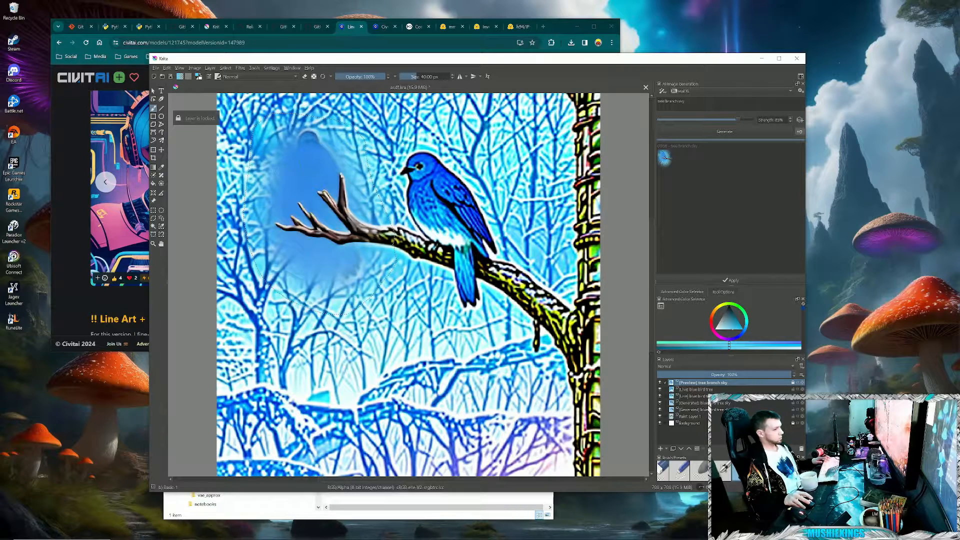
pyautogui.click(695, 389)
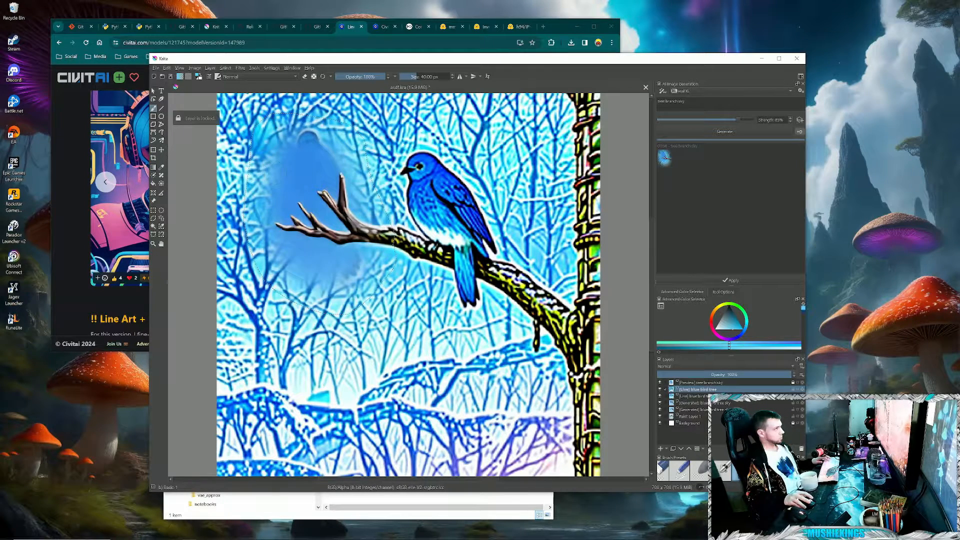
pyautogui.click(724, 470)
pyautogui.click(742, 471)
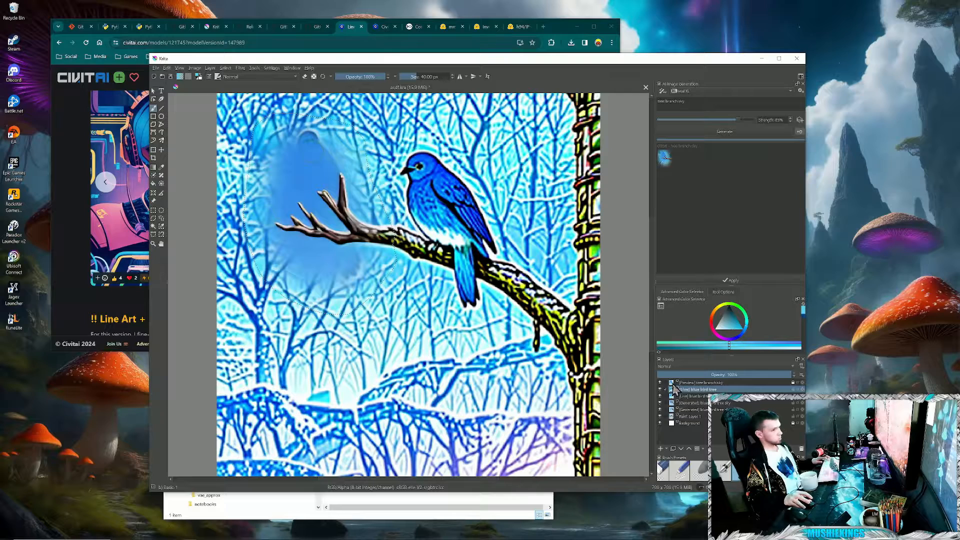
pyautogui.click(686, 397)
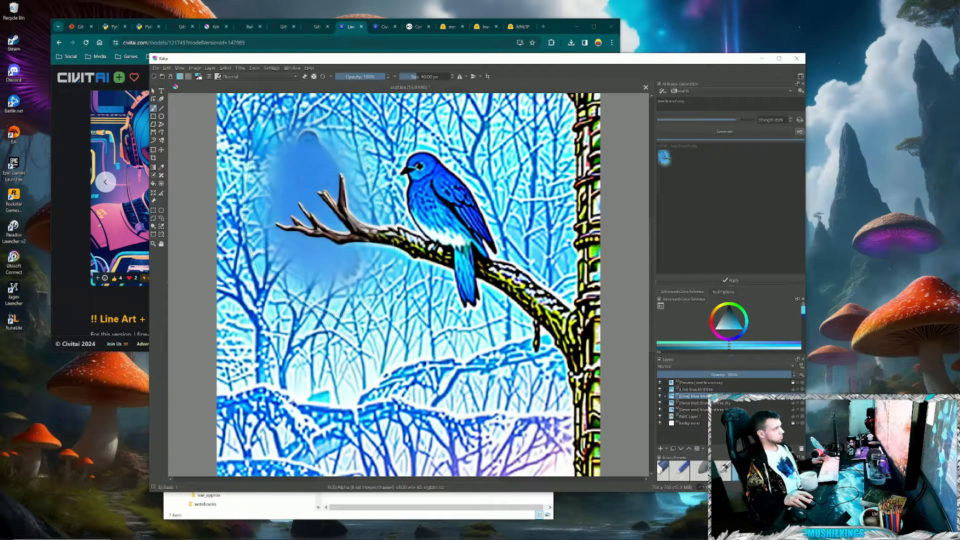
pyautogui.click(791, 389)
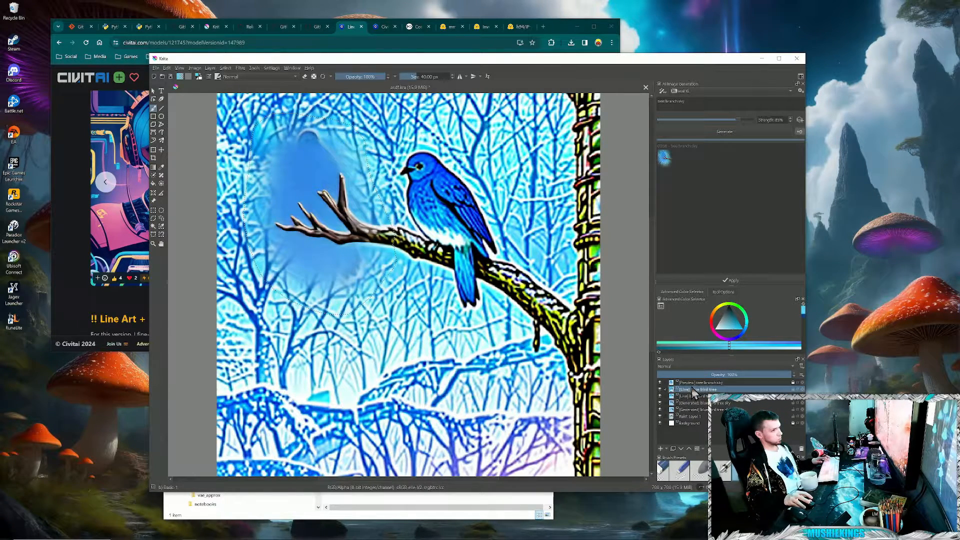
pyautogui.click(712, 383)
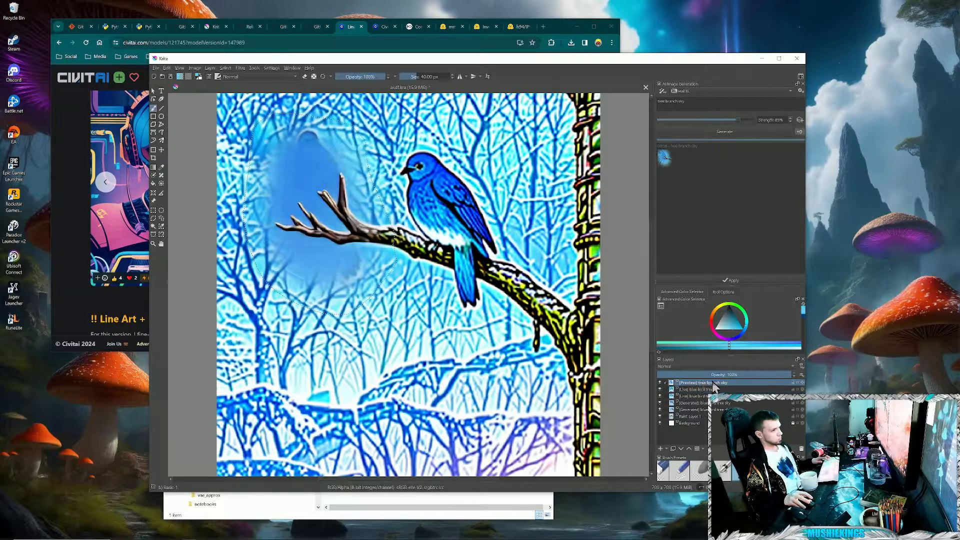
# - Paint light blue over the dark patches above and below the bare branch, regenerate the area, and preview the newest result
pyautogui.moveTo(272, 163)
pyautogui.mouseDown()
pyautogui.moveTo(327, 145)
pyautogui.moveTo(278, 212)
pyautogui.moveTo(323, 169)
pyautogui.mouseUp()
pyautogui.moveTo(283, 250)
pyautogui.mouseDown()
pyautogui.moveTo(350, 285)
pyautogui.moveTo(358, 265)
pyautogui.moveTo(315, 245)
pyautogui.mouseUp()
pyautogui.click(716, 132)
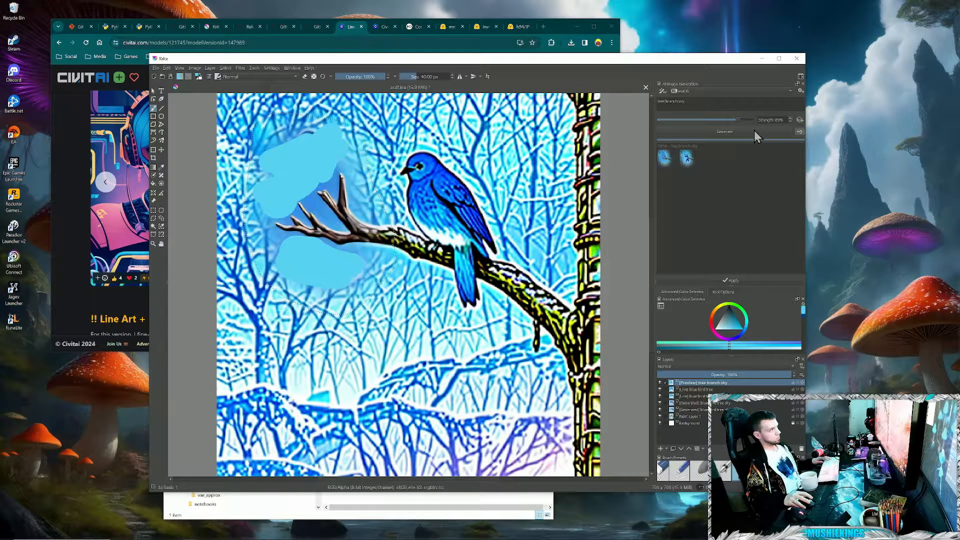
pyautogui.click(686, 159)
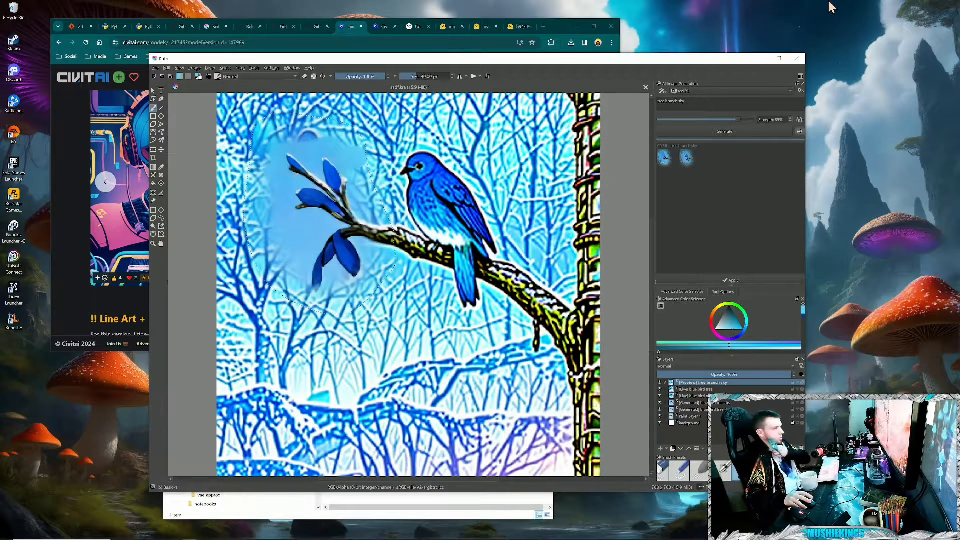
# - Close Krita without saving the document, and reposition the browser window higher on the desktop
pyautogui.click(796, 58)
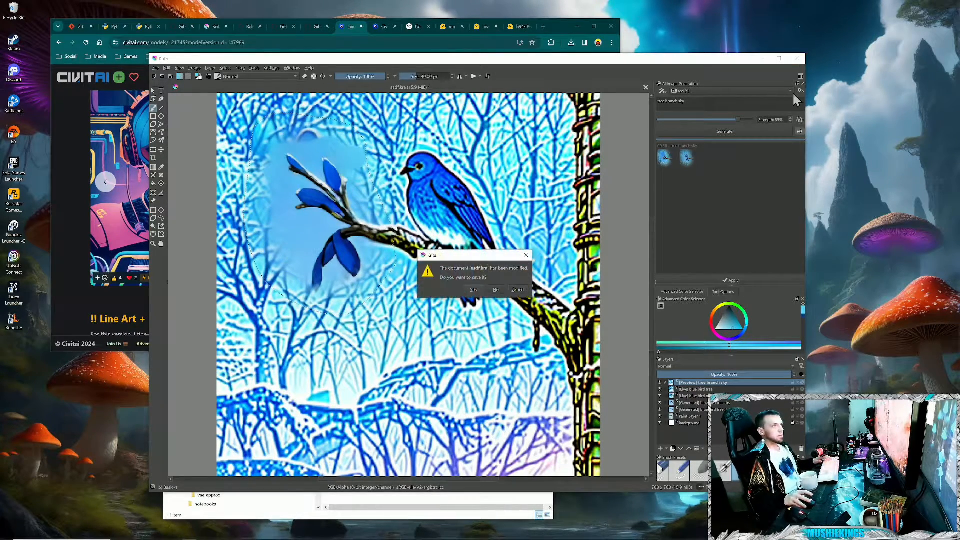
pyautogui.click(496, 290)
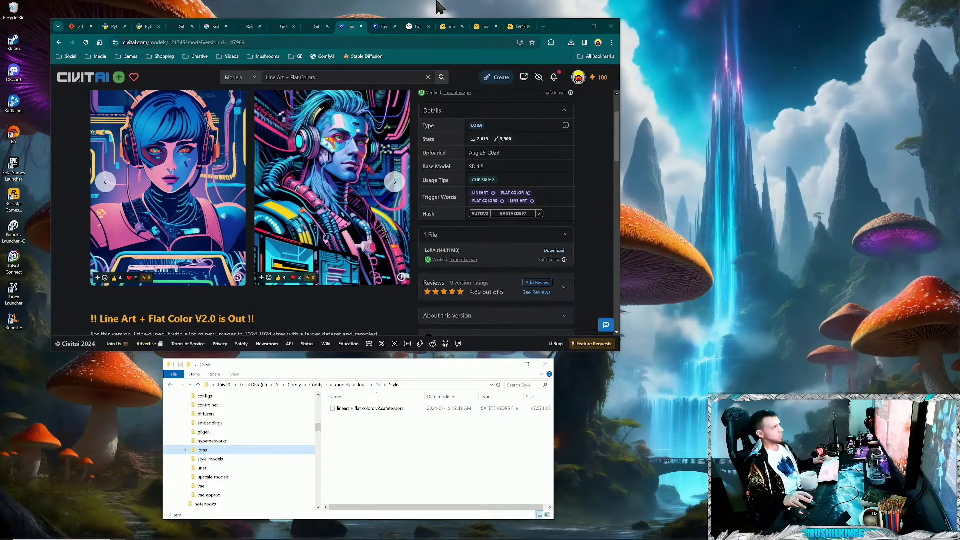
pyautogui.moveTo(557, 24); pyautogui.dragTo(590, 17)
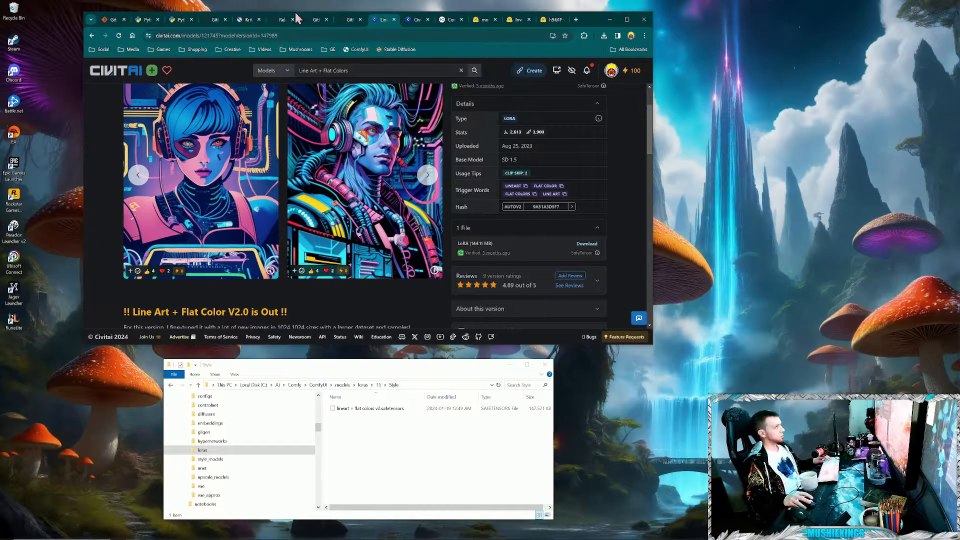
# - In File Explorer, go from the loras Style folder up through models to ComfyUI and open its custom_nodes folder
pyautogui.click(358, 463)
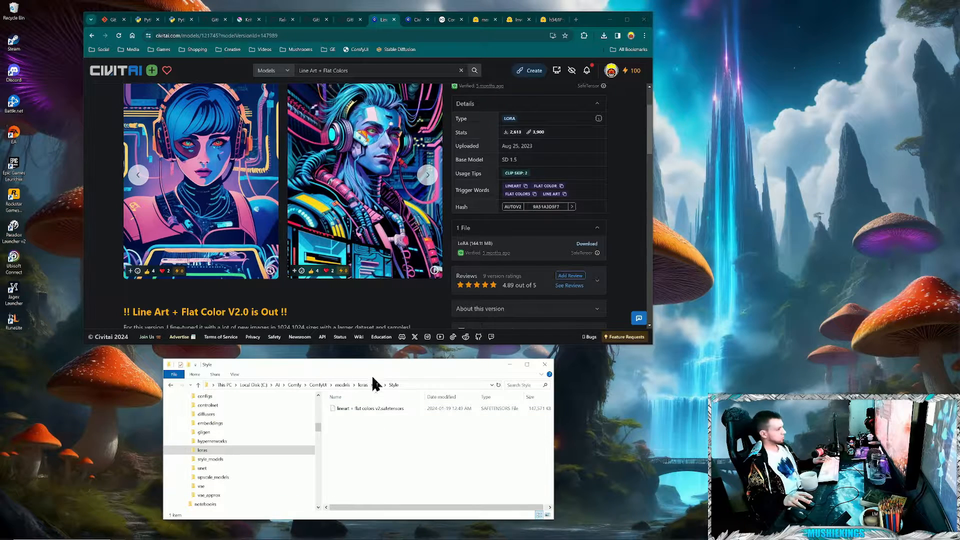
pyautogui.click(362, 385)
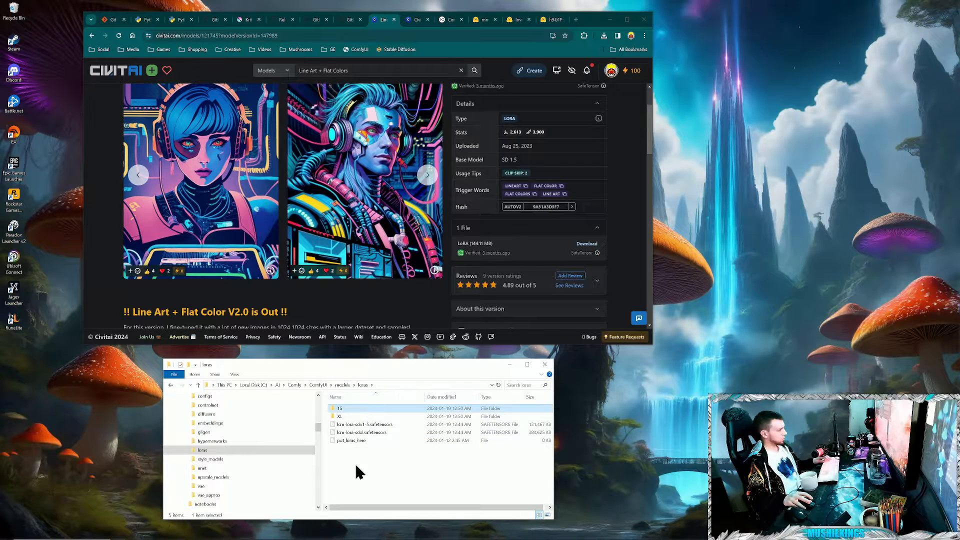
pyautogui.click(343, 385)
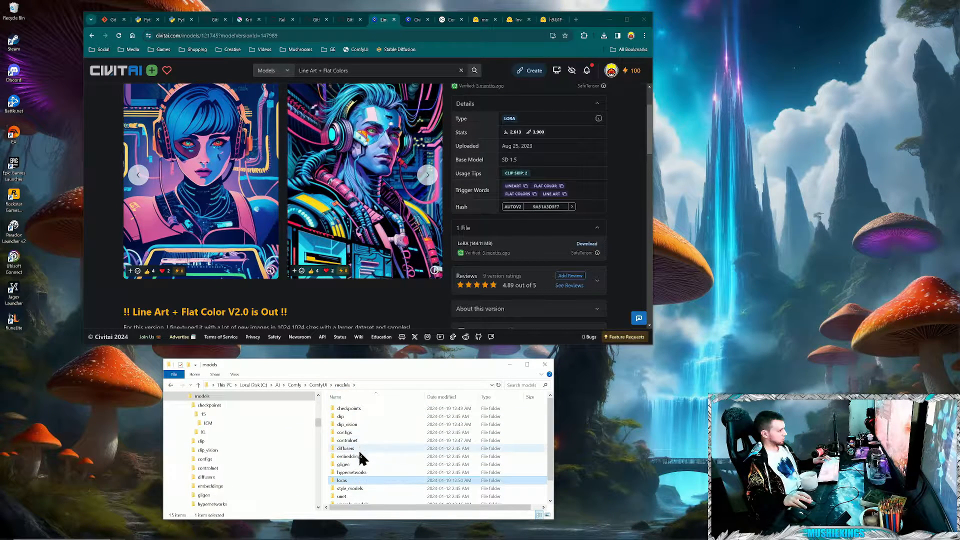
pyautogui.scroll(-1, 373, 470)
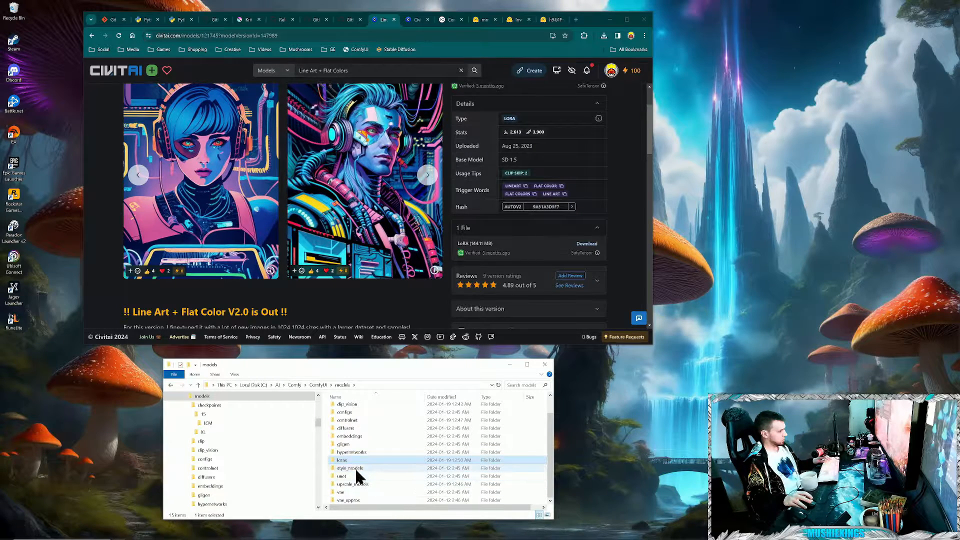
pyautogui.scroll(1, 352, 422)
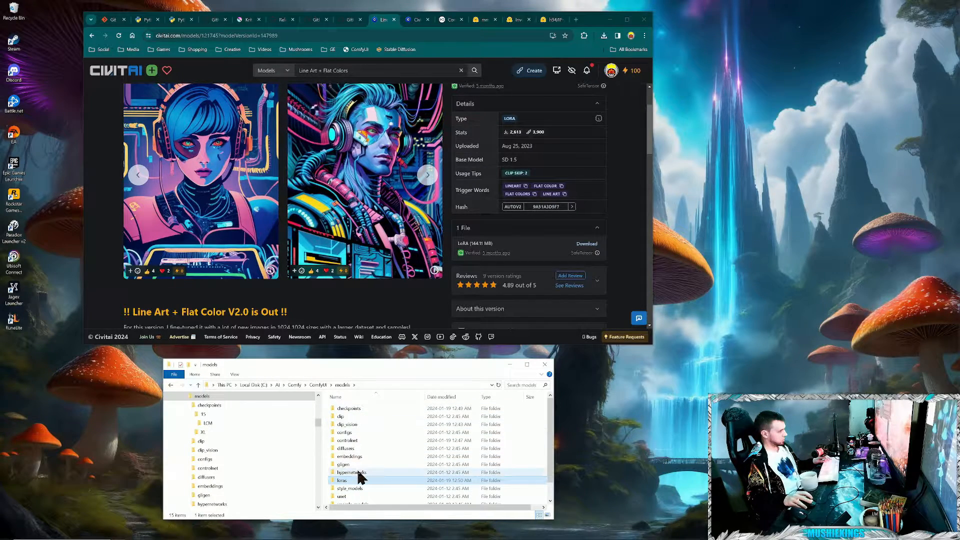
pyautogui.click(318, 384)
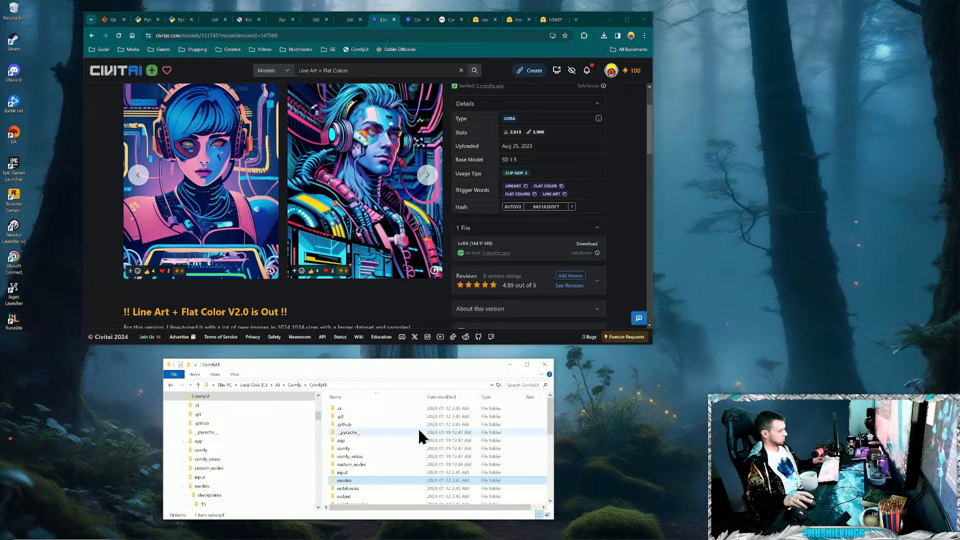
pyautogui.doubleClick(352, 464)
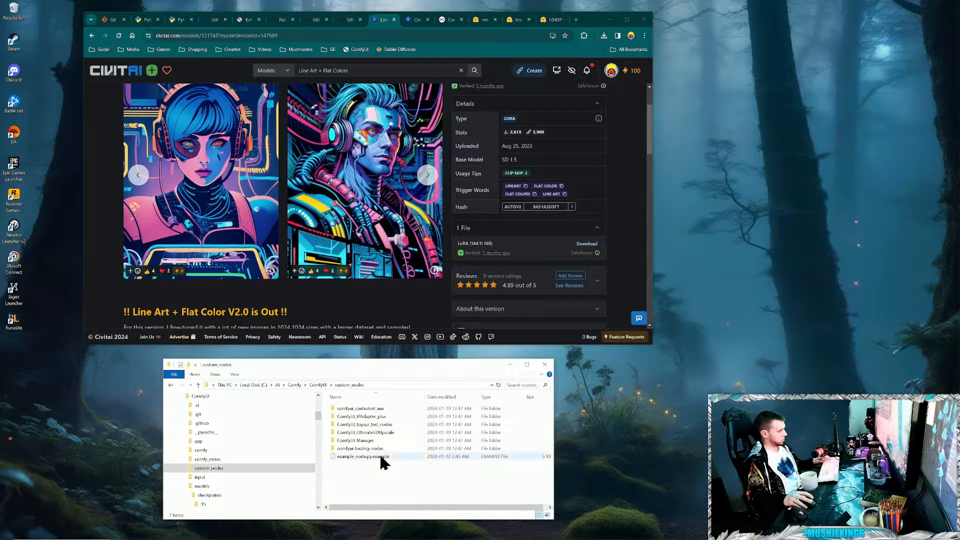
# - Launch the Webcam App with run.bat from ComfyUI_toyxyz_test_nodes' CaptureCam folder, and place its window clear of the browser
pyautogui.doubleClick(375, 425)
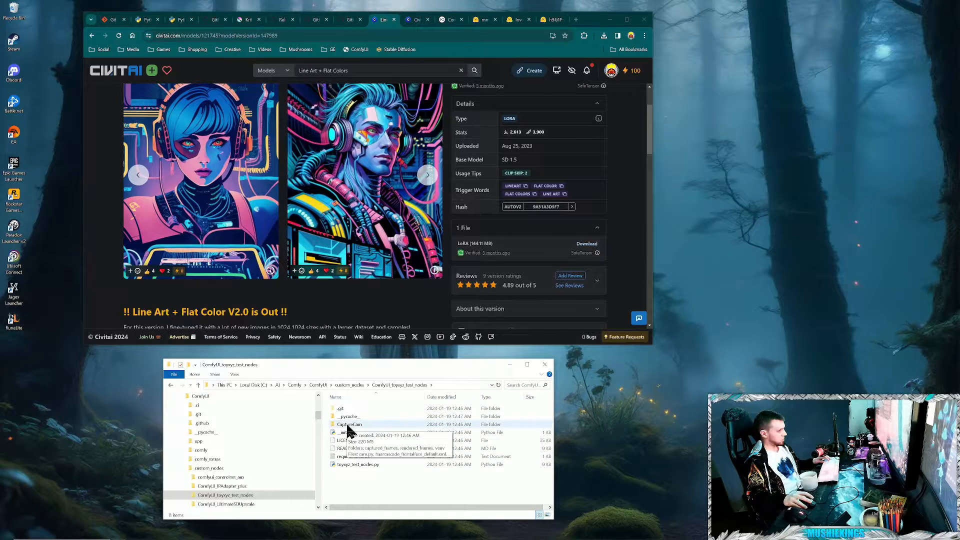
pyautogui.doubleClick(348, 424)
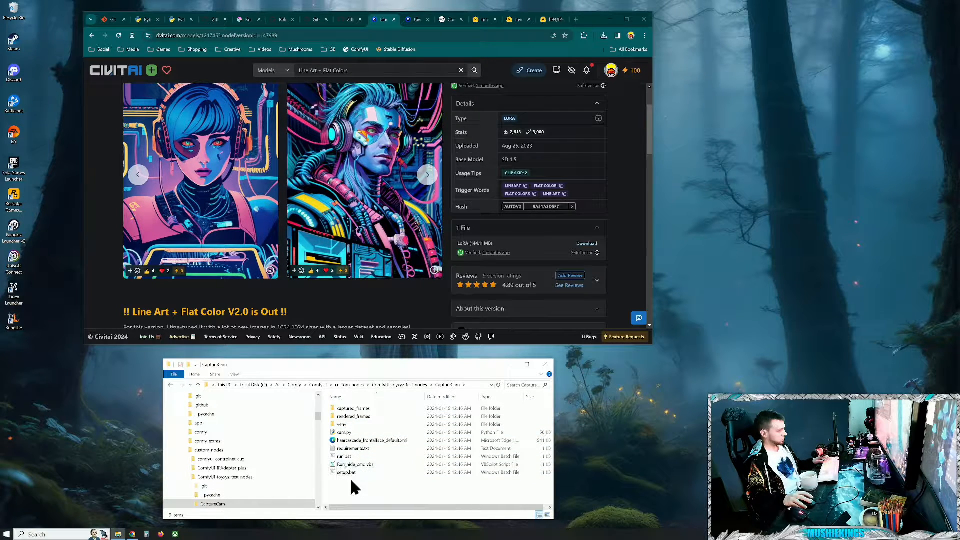
pyautogui.doubleClick(344, 456)
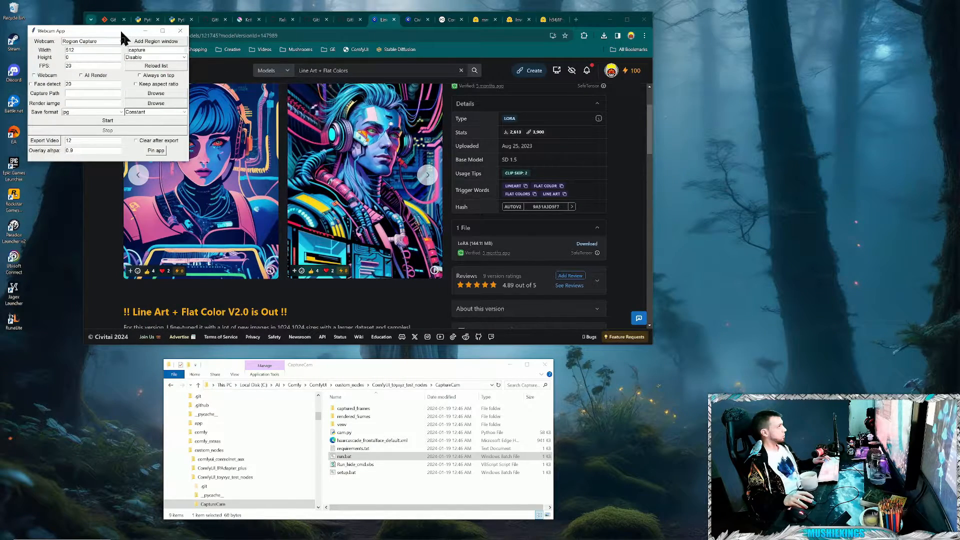
pyautogui.moveTo(122, 32); pyautogui.dragTo(679, 375)
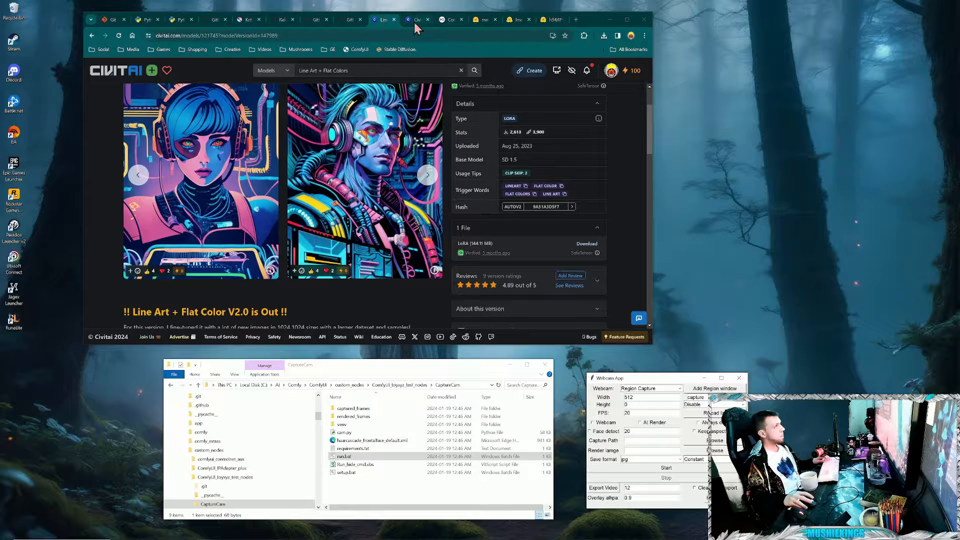
# - Review the installation and example workflows in the ComfyUI_toyxyz_test_nodes README on GitHub
pyautogui.click(452, 21)
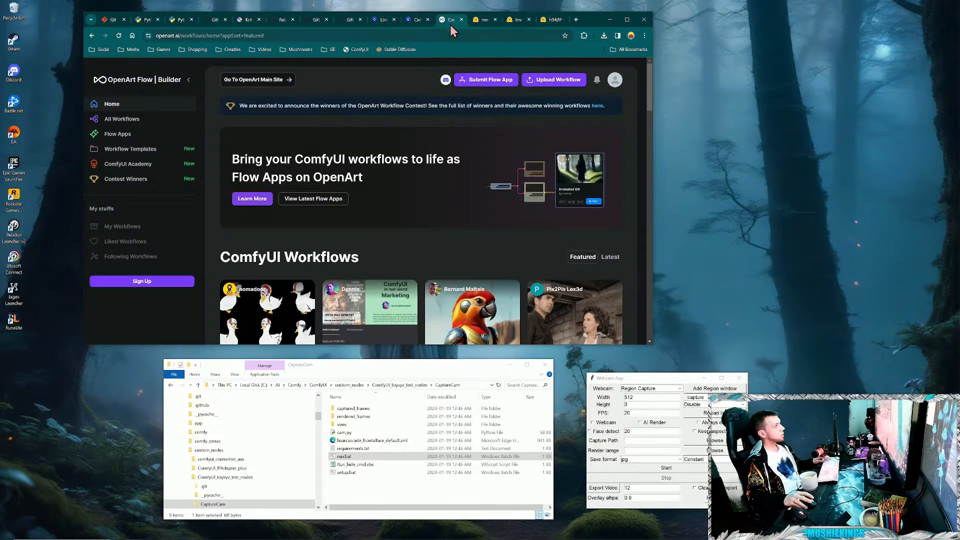
pyautogui.click(350, 21)
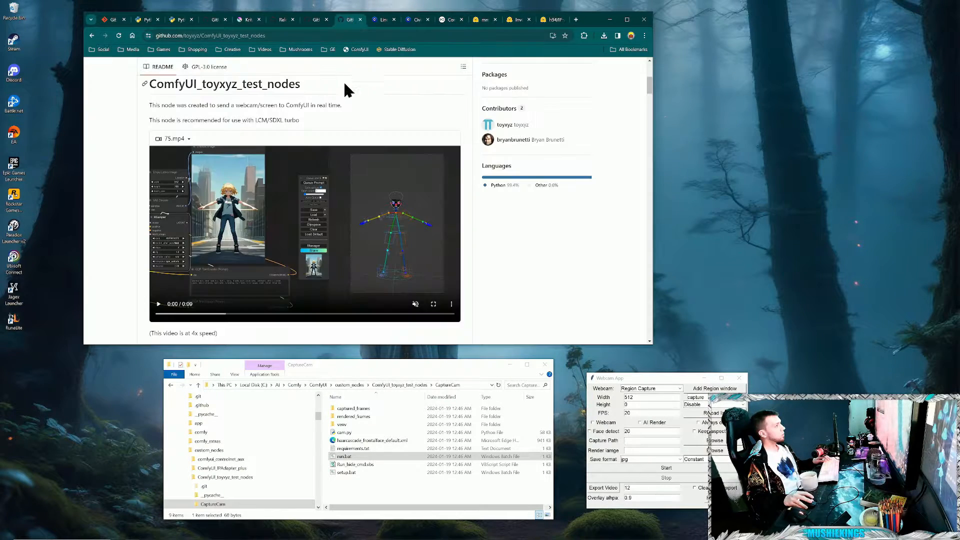
pyautogui.scroll(-4, 500, 220)
pyautogui.scroll(-3, 485, 125)
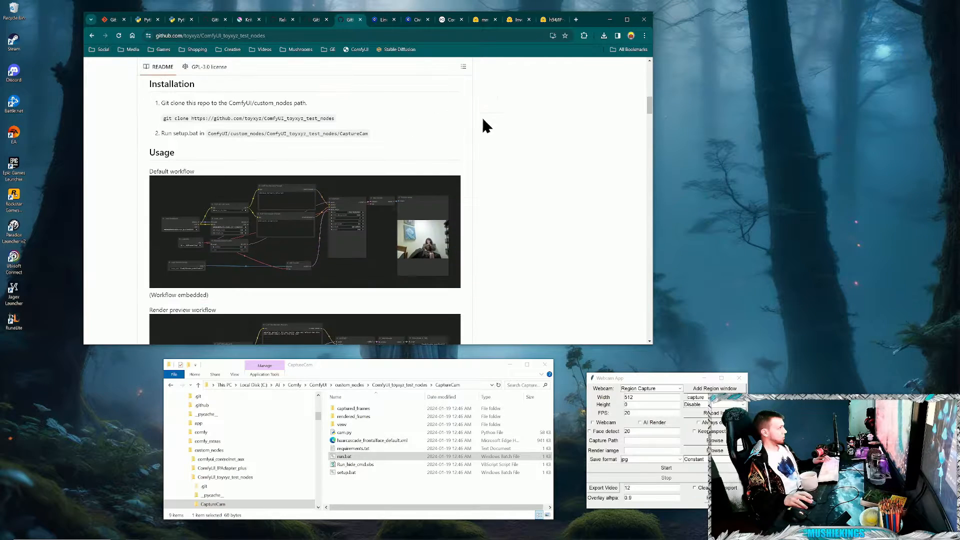
pyautogui.scroll(-2, 485, 125)
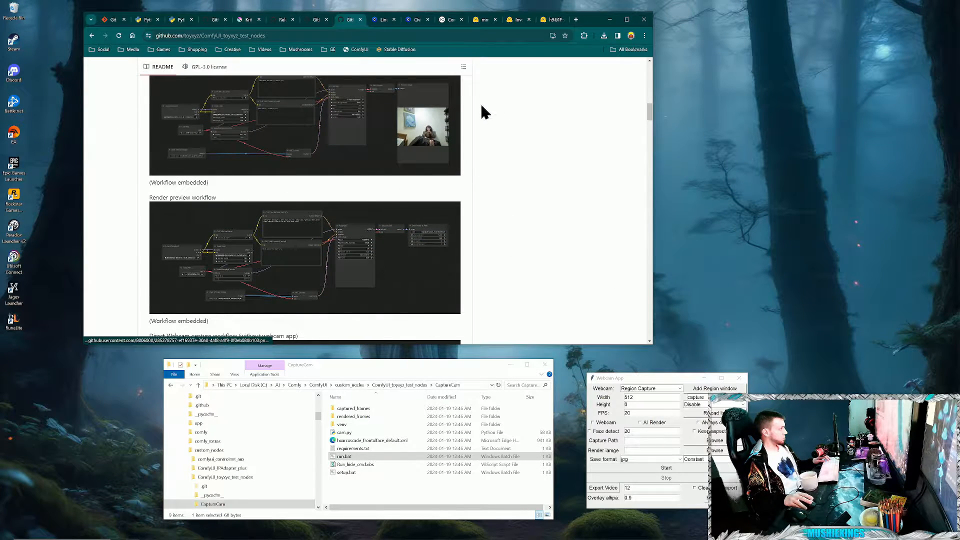
# - Go back to the main Comfy folder and start ComfyUI with run_nvidia_gpu.bat
pyautogui.click(382, 495)
pyautogui.scroll(3, 210, 450)
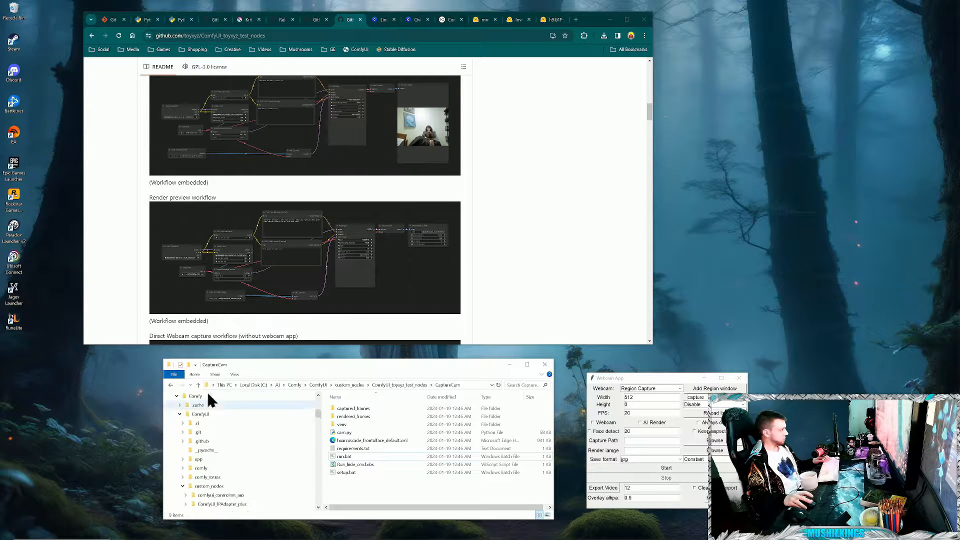
pyautogui.click(200, 415)
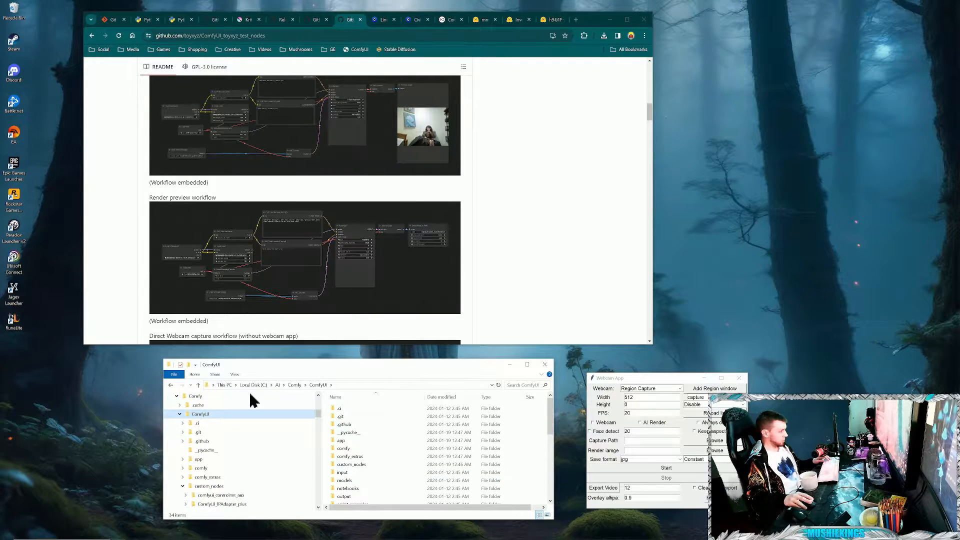
pyautogui.click(210, 396)
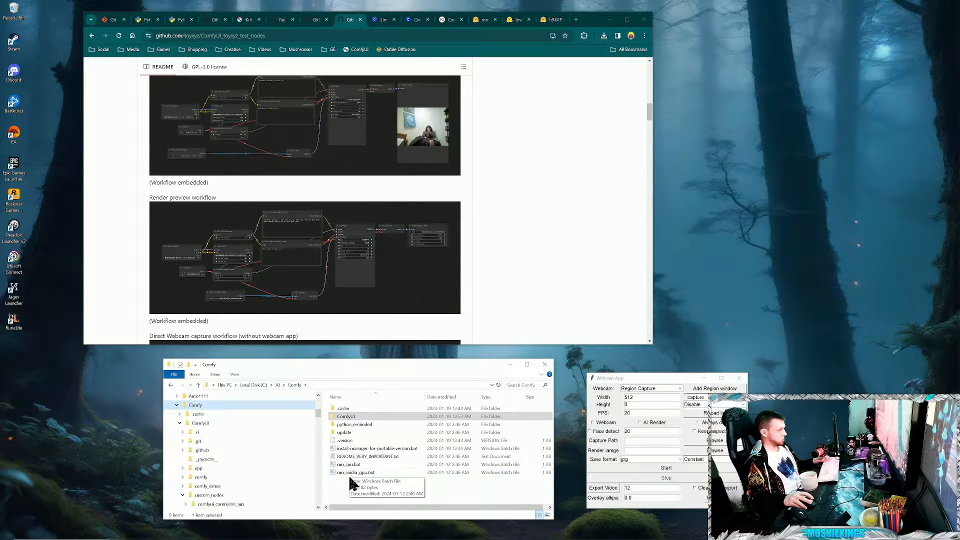
pyautogui.doubleClick(361, 473)
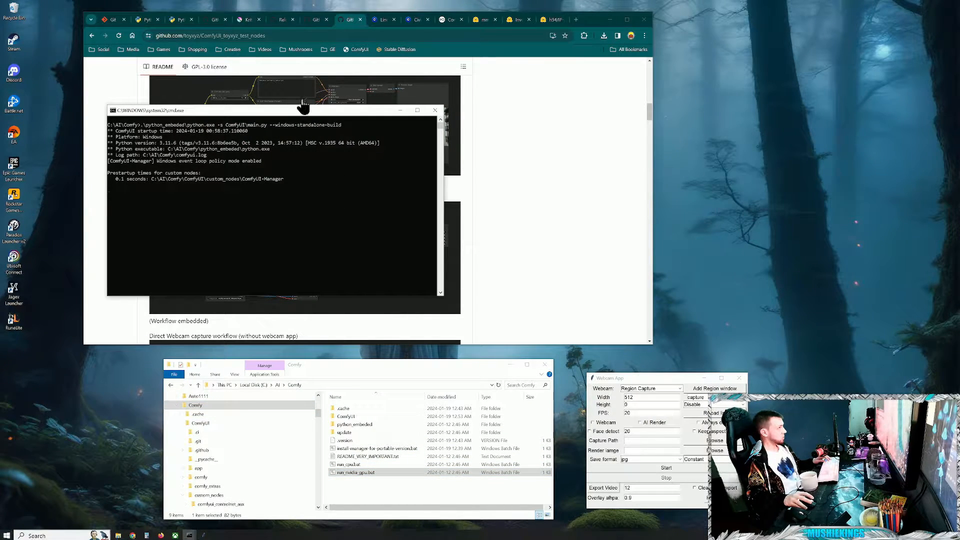
# - Move the ComfyUI console window clear of the browser page and dismiss the missing-node message over the graph
pyautogui.moveTo(304, 106); pyautogui.dragTo(206, 343)
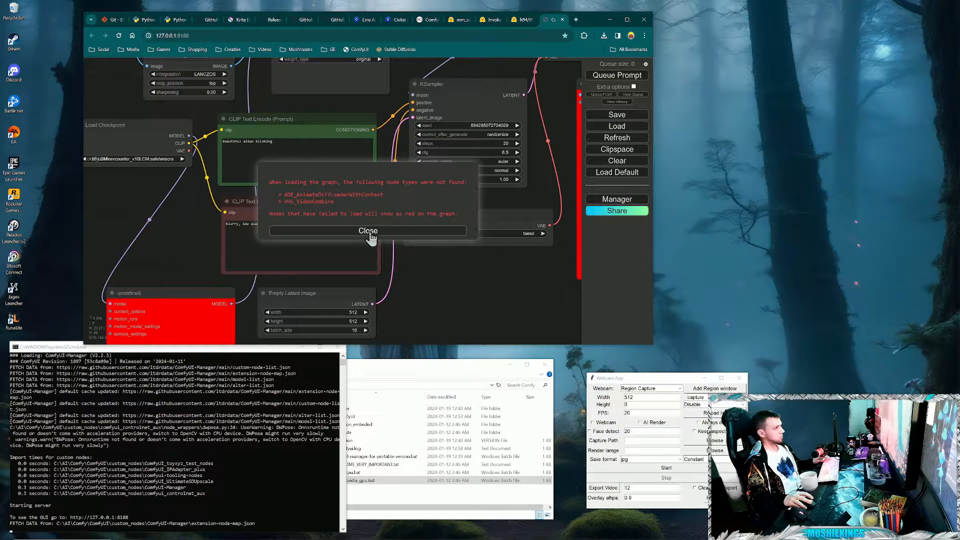
pyautogui.click(368, 232)
pyautogui.scroll(-1, 460, 315)
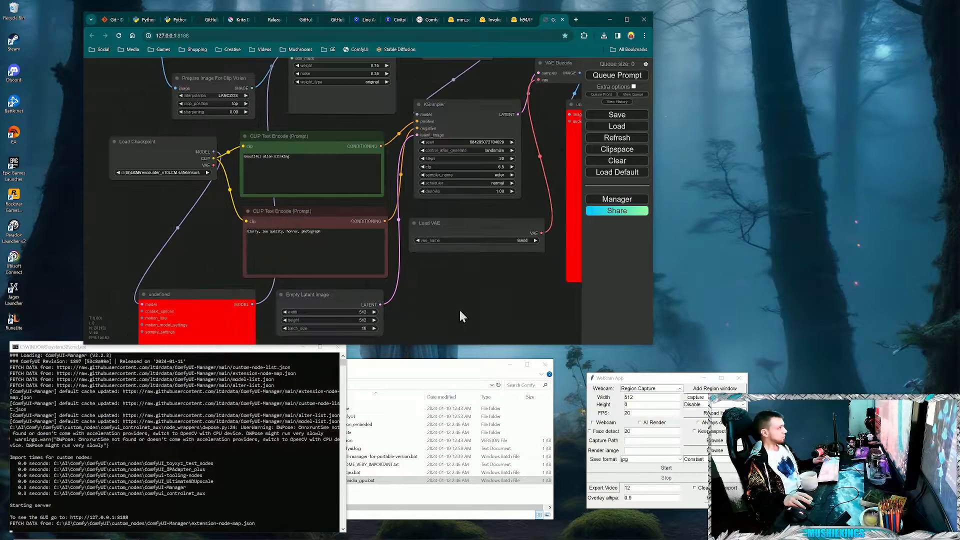
pyautogui.scroll(-4, 497, 284)
pyautogui.moveTo(450, 278); pyautogui.dragTo(359, 234)
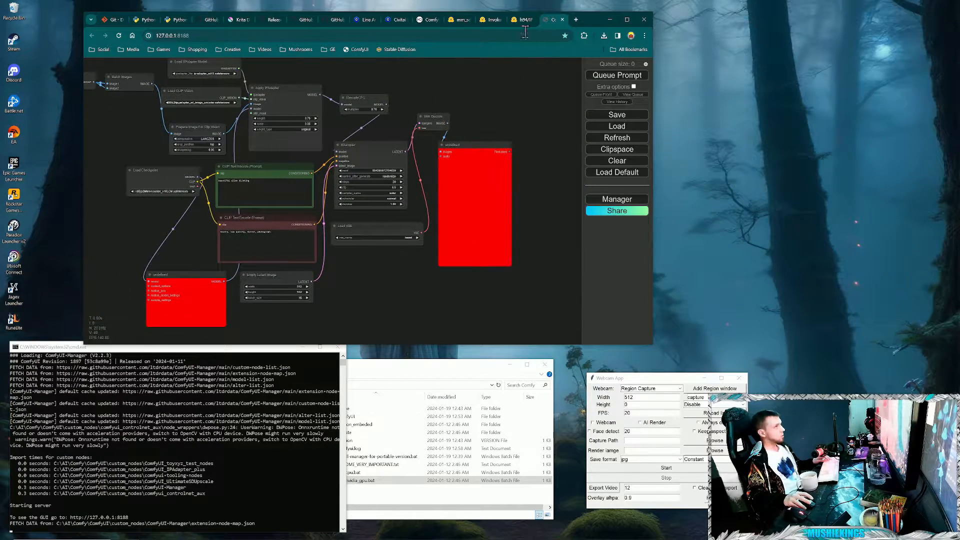
# - Detach the GitHub README page into its own window and load its Render preview workflow image into the ComfyUI canvas
pyautogui.moveTo(337, 19); pyautogui.dragTo(592, 200)
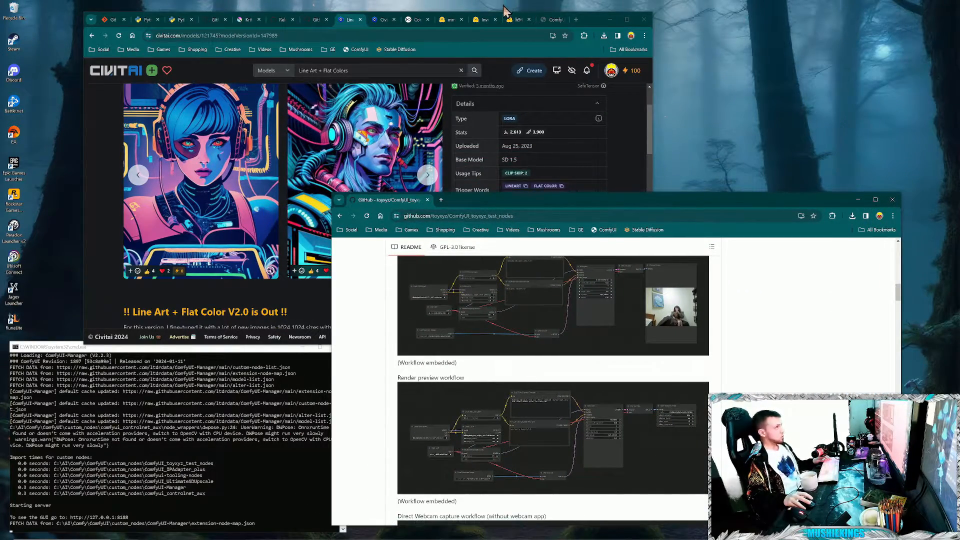
pyautogui.click(553, 20)
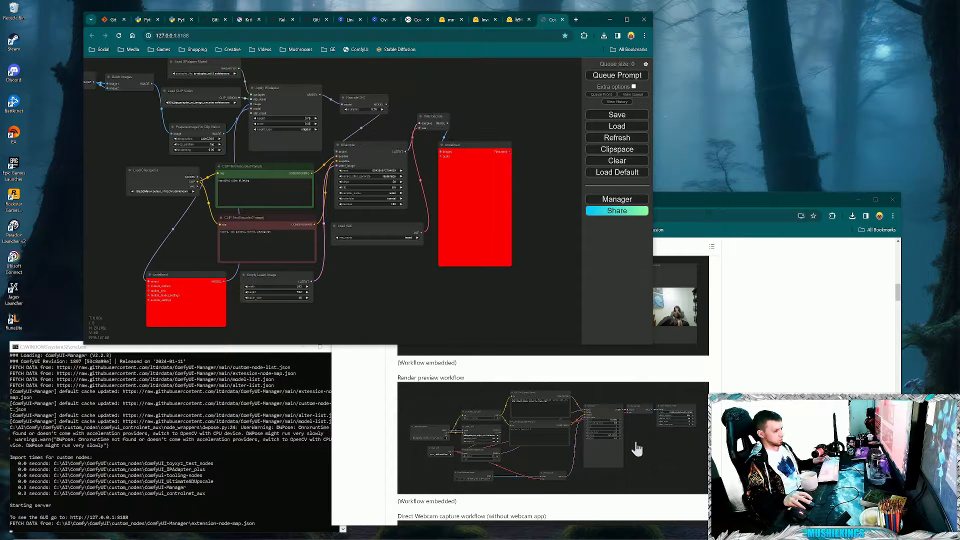
pyautogui.moveTo(636, 448); pyautogui.dragTo(502, 122)
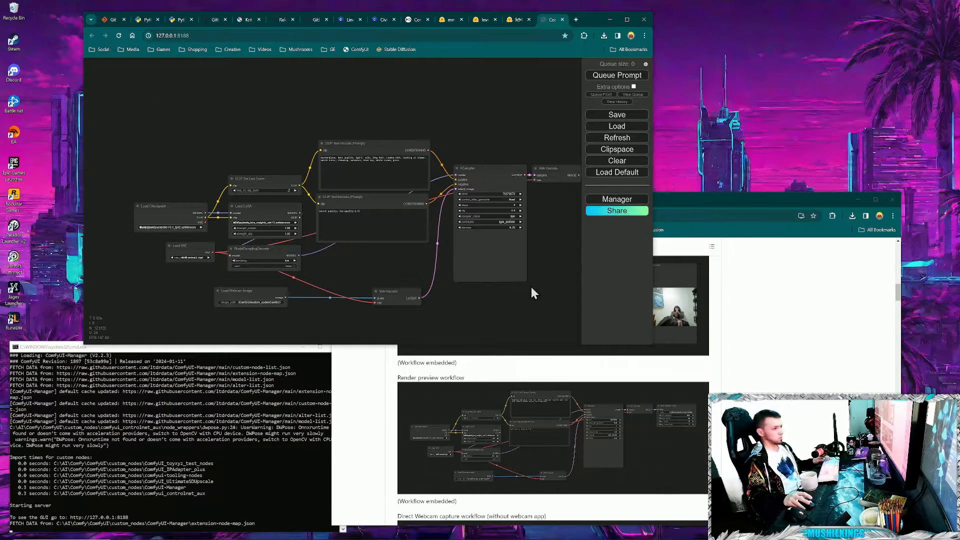
# - Choose the journeylcm_v10Ace.safetensors checkpoint in Load Checkpoint and taesd in Load VAE
pyautogui.scroll(5, 175, 294)
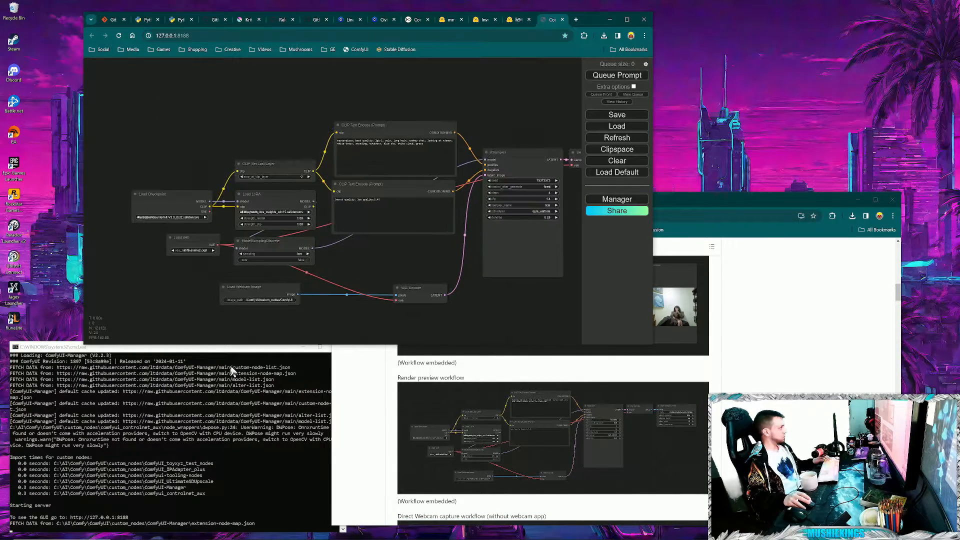
pyautogui.scroll(1, 112, 238)
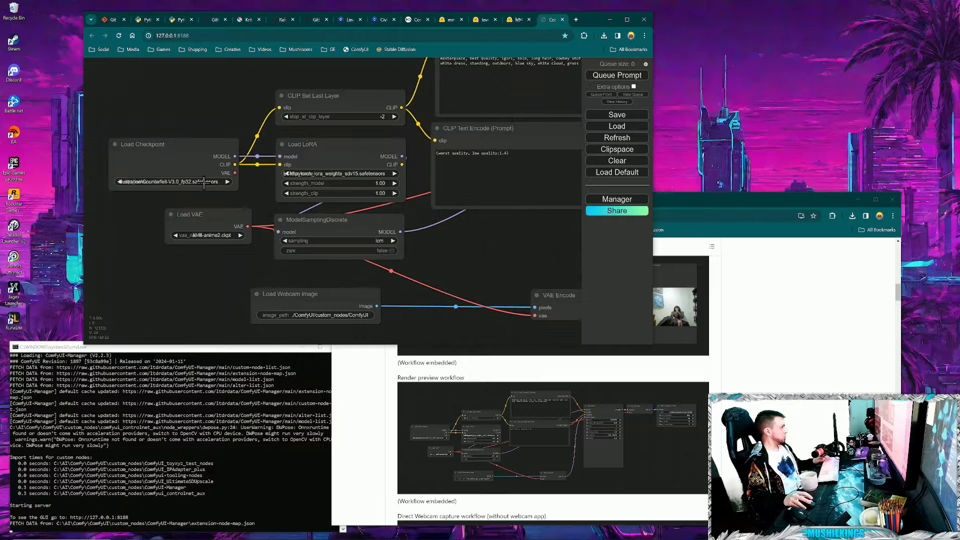
pyautogui.click(205, 181)
pyautogui.click(248, 181)
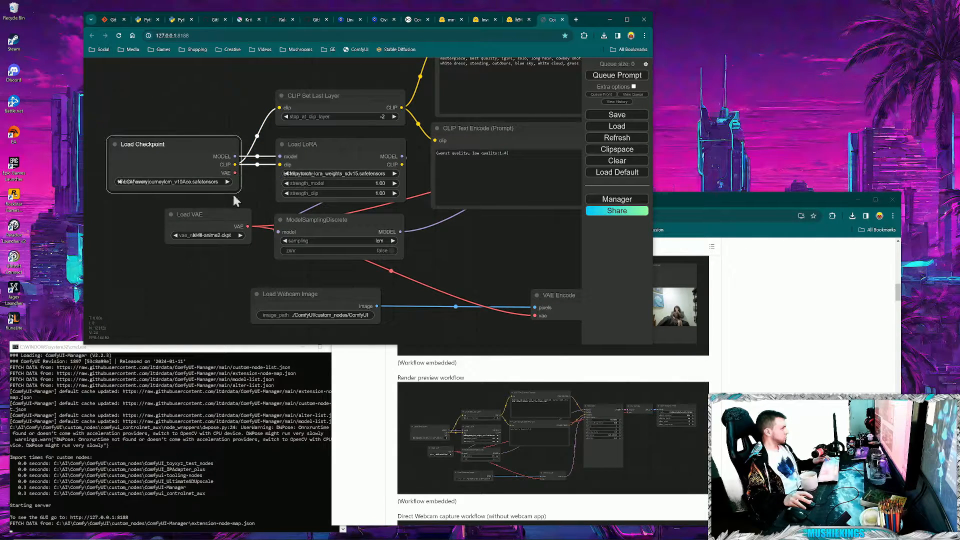
pyautogui.click(218, 239)
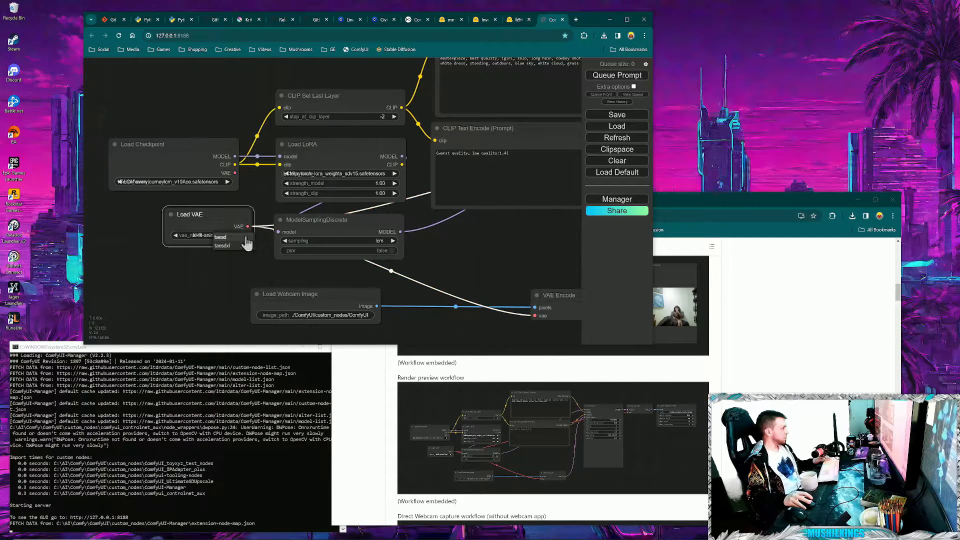
pyautogui.click(220, 237)
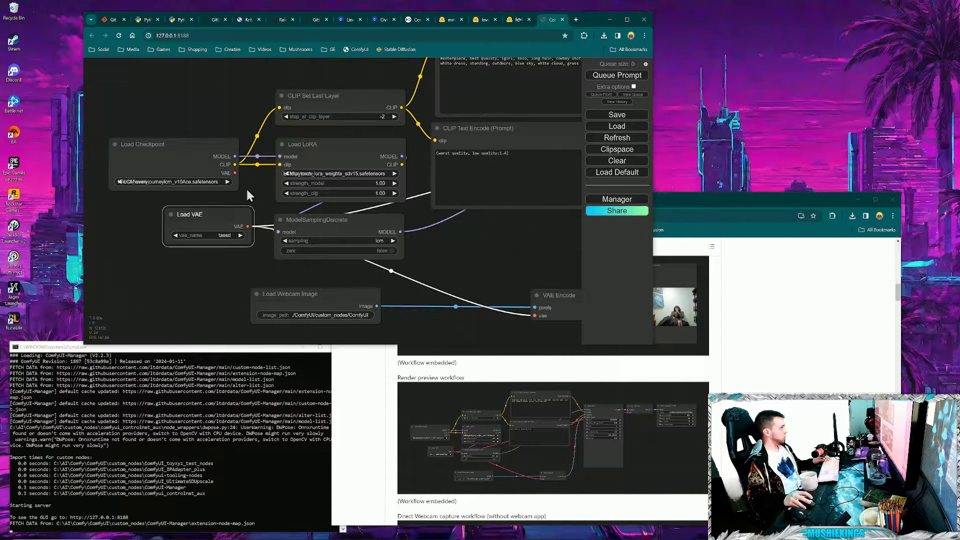
# - Set the Load LoRA node to lineart + flat colors v2.safetensors
pyautogui.moveTo(247, 189); pyautogui.dragTo(177, 233)
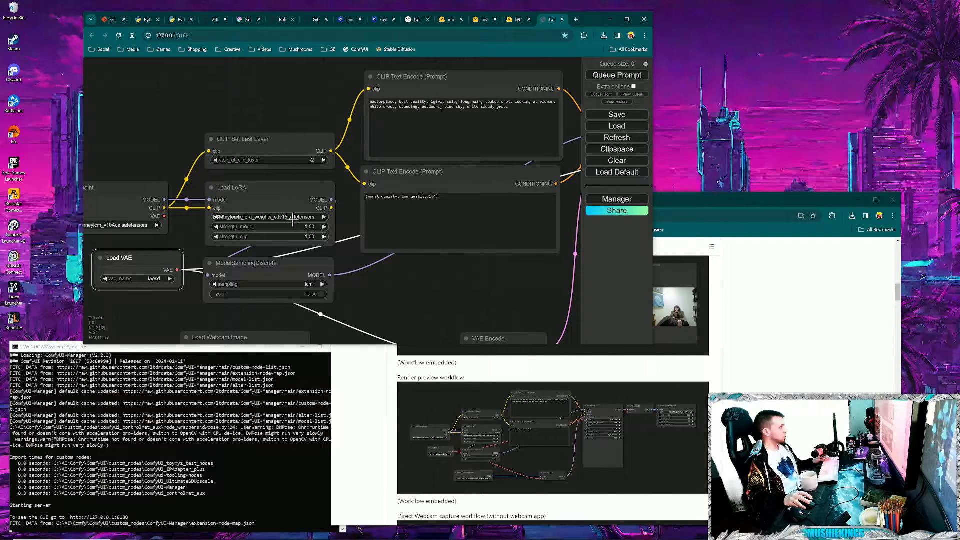
pyautogui.click(293, 218)
pyautogui.click(370, 215)
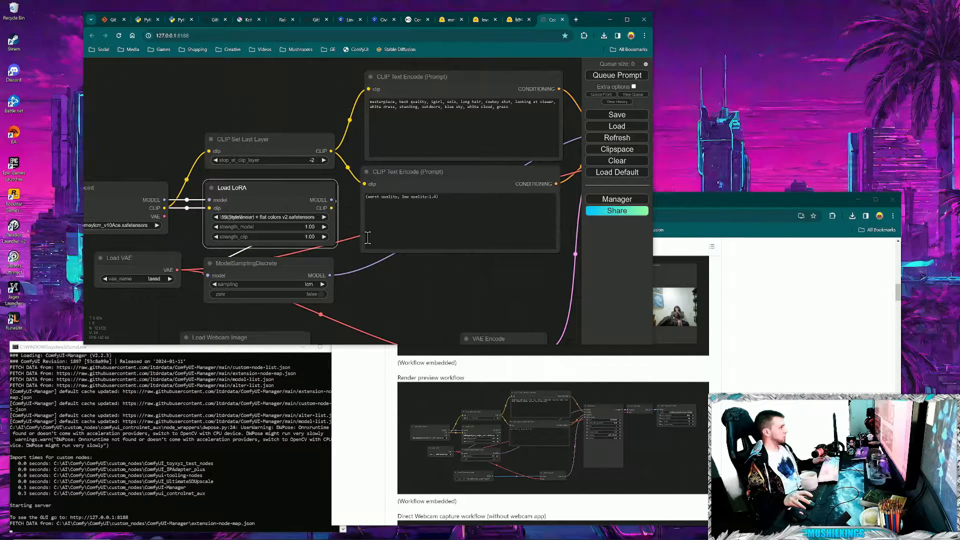
# - Replace the positive prompt in the upper CLIP Text Encode node with "masterpiece, anime lofi girl"
pyautogui.moveTo(362, 270); pyautogui.dragTo(314, 256)
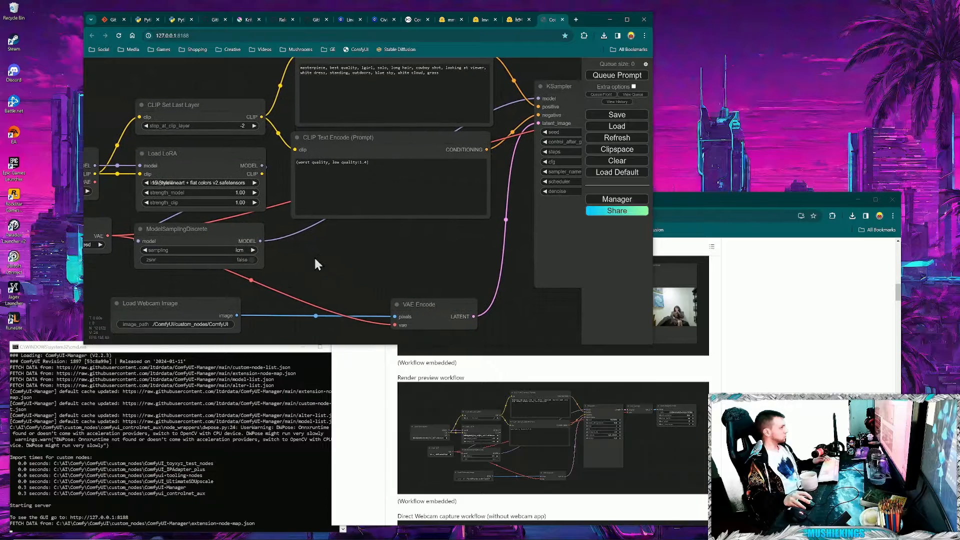
pyautogui.moveTo(451, 297); pyautogui.dragTo(324, 312)
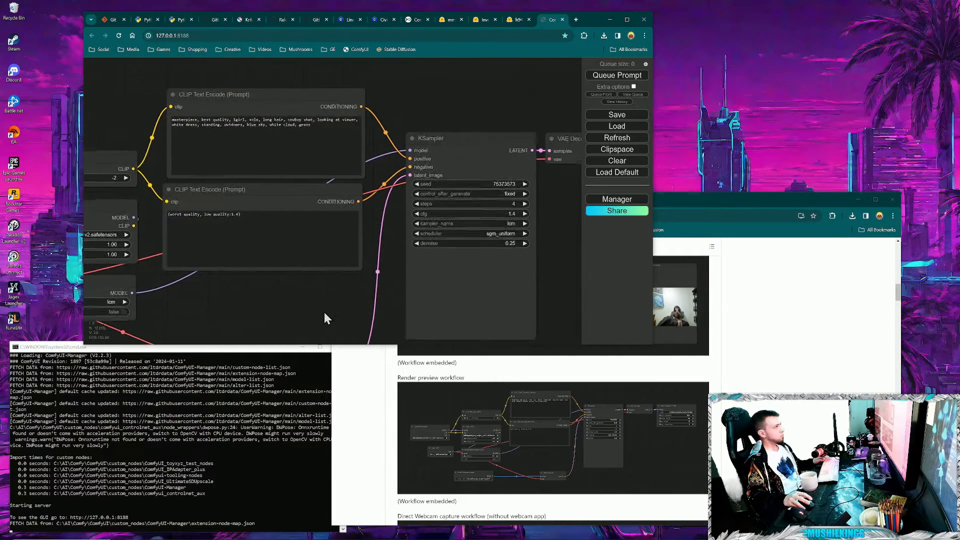
pyautogui.scroll(-1, 300, 312)
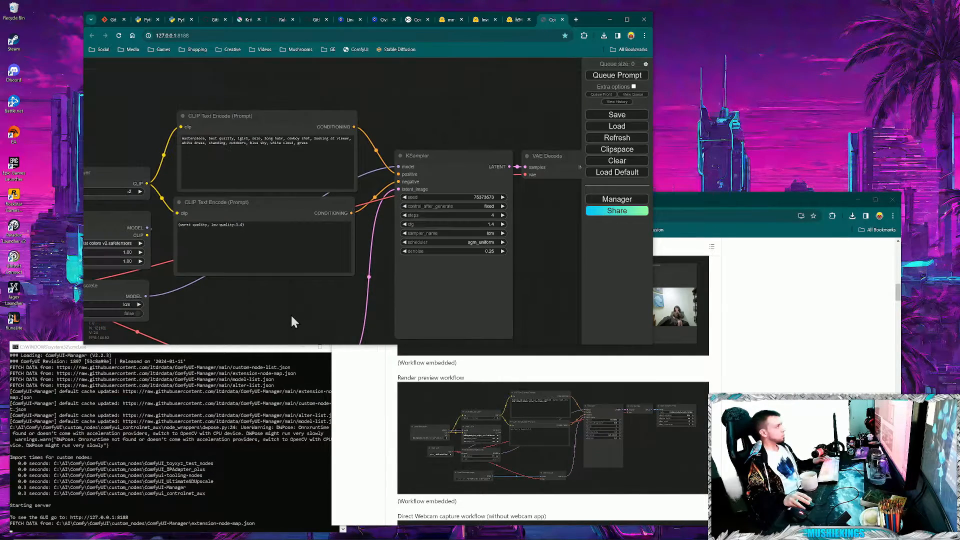
pyautogui.click(294, 148)
pyautogui.hotkey('ctrl', 'a')
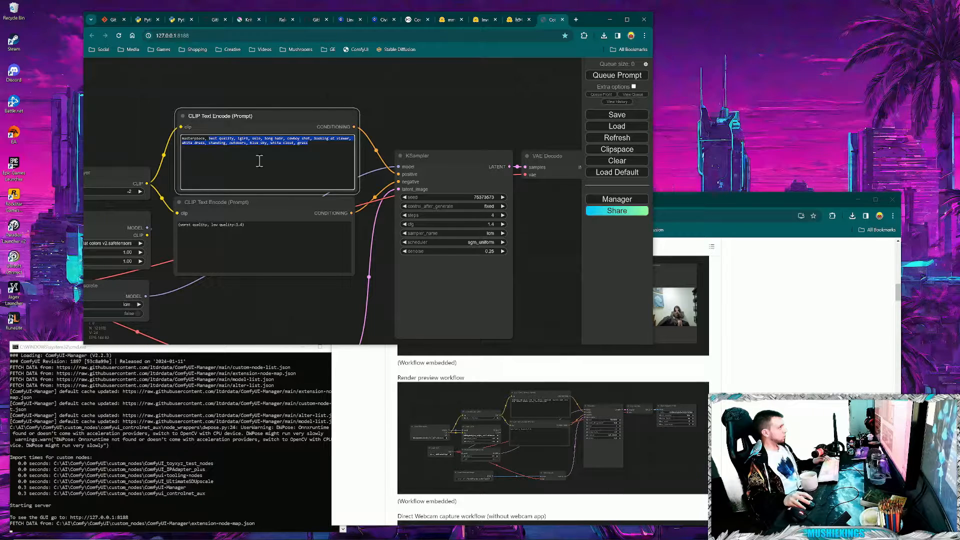
pyautogui.write('masterpiece, anime ')
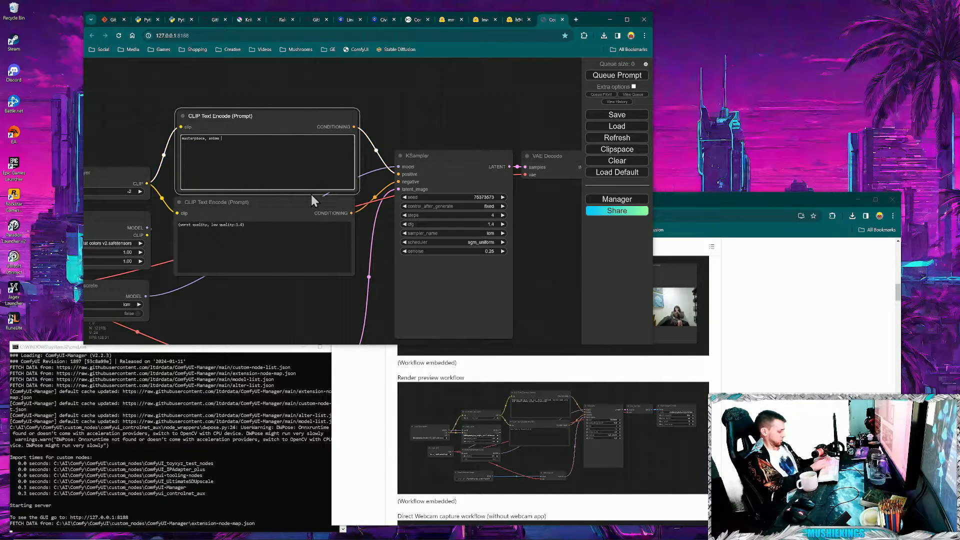
pyautogui.write('lofi girl')
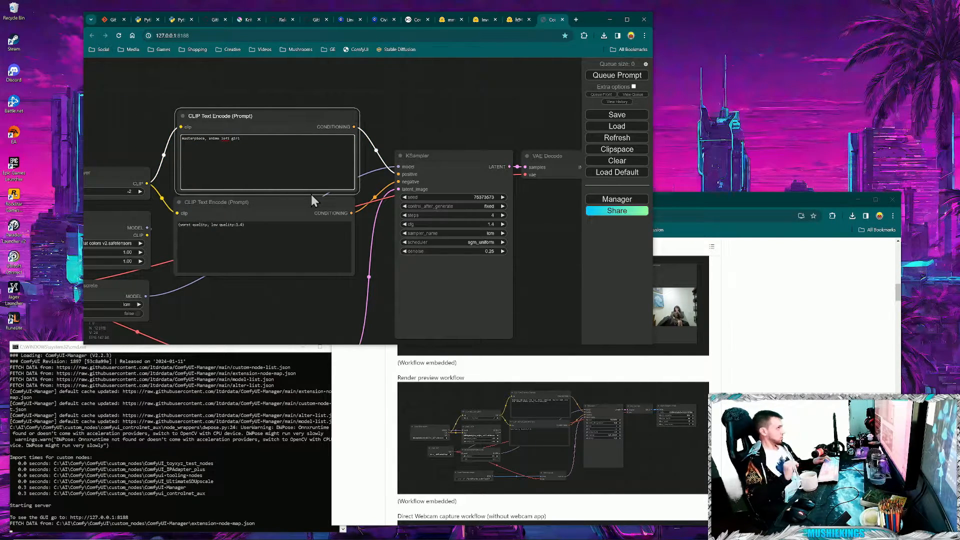
pyautogui.click(261, 301)
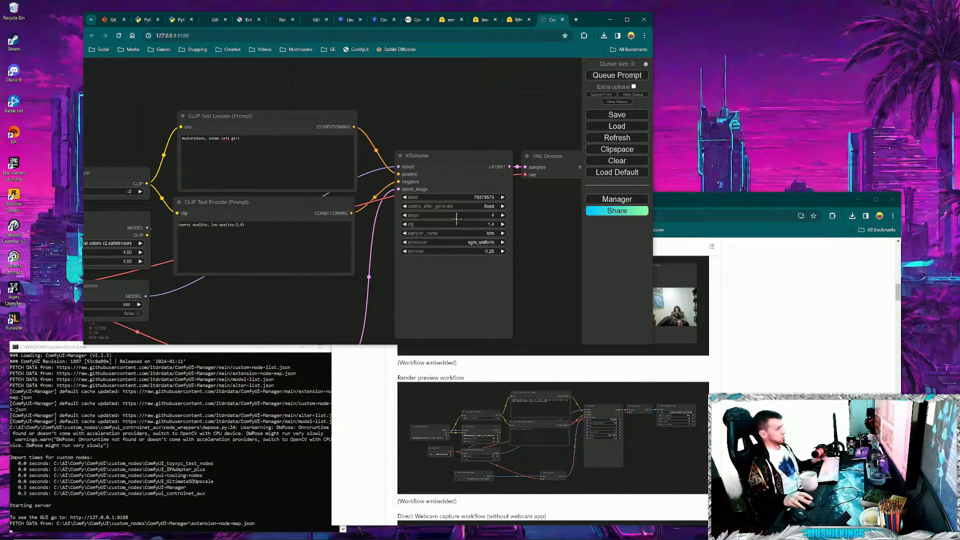
# - Set the KSampler to 3 steps, cfg 1.0 and denoise 0.40
pyautogui.click(404, 216)
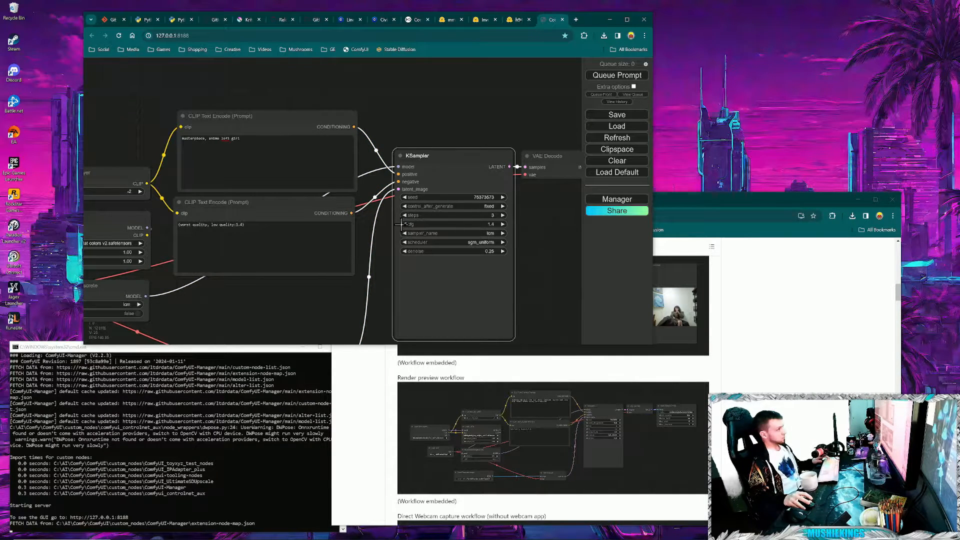
pyautogui.click(404, 225)
pyautogui.click(404, 225)
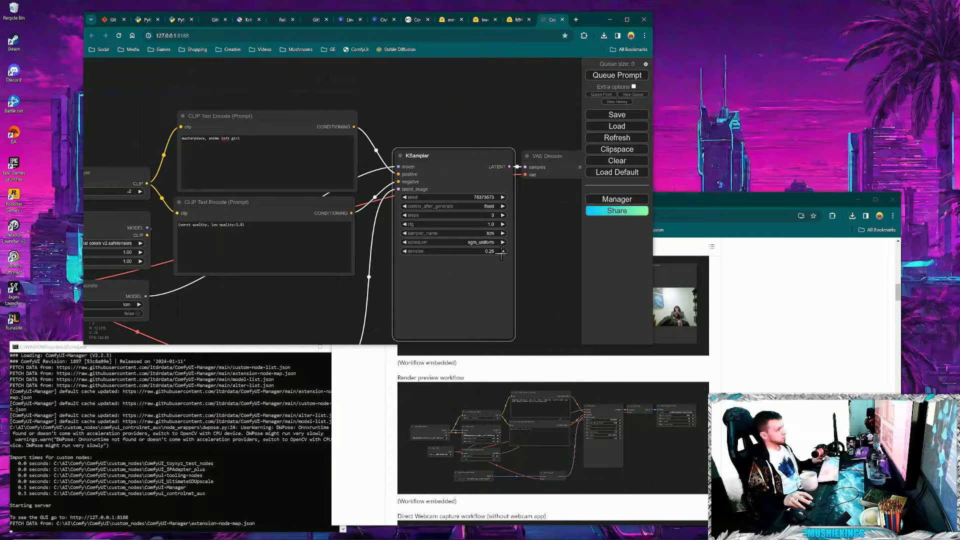
pyautogui.moveTo(471, 252); pyautogui.dragTo(473, 252)
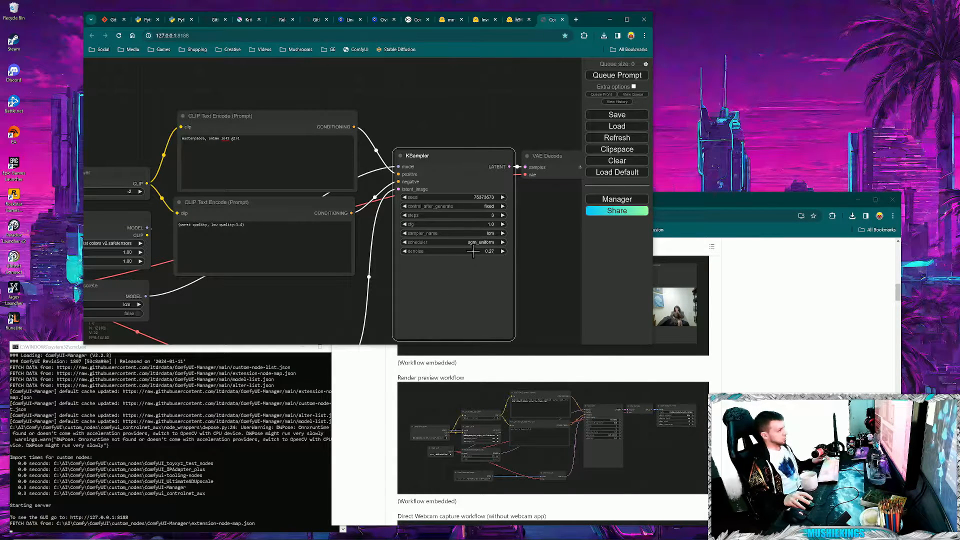
pyautogui.click(503, 251)
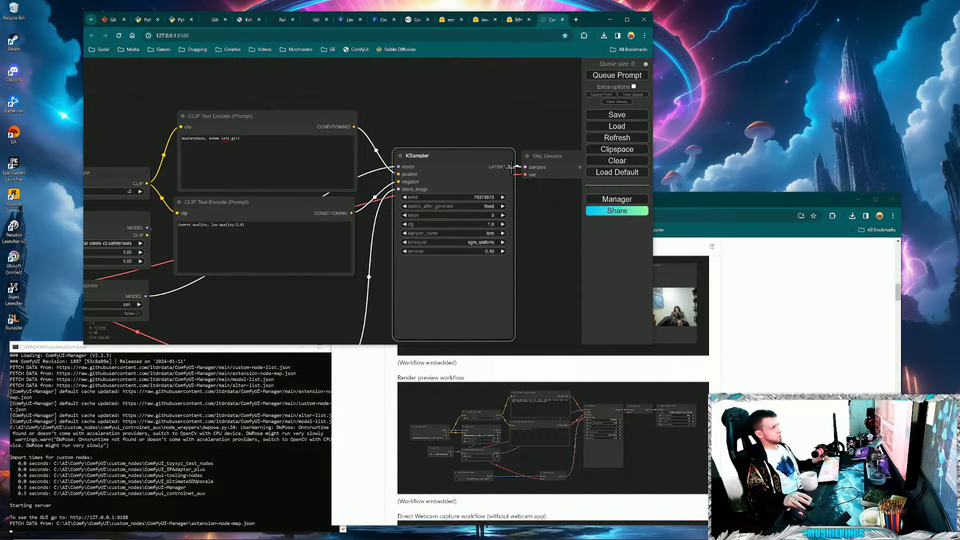
# - Move the VAE Encode node close beside the Load Webcam Image node
pyautogui.moveTo(482, 118); pyautogui.dragTo(493, 58)
pyautogui.moveTo(338, 270); pyautogui.dragTo(237, 268)
pyautogui.click(349, 268)
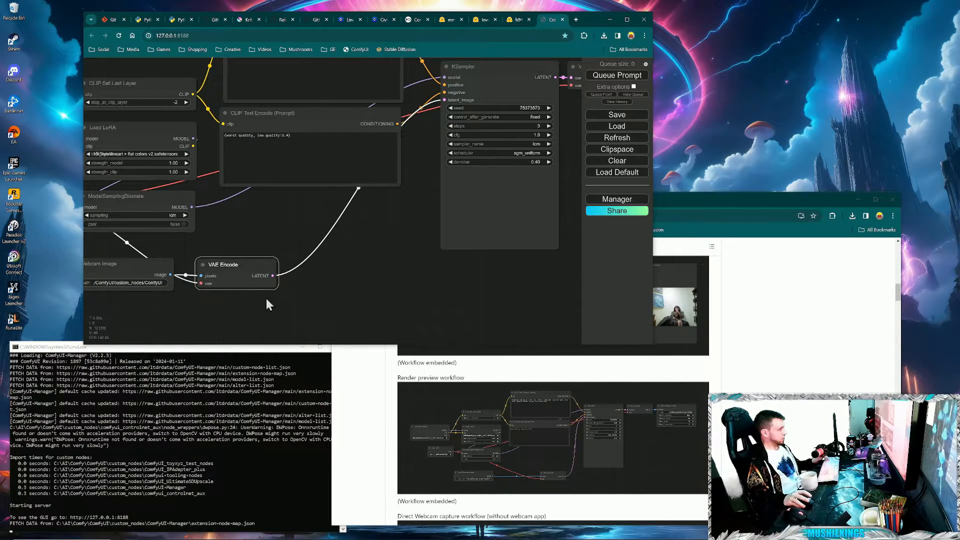
pyautogui.moveTo(371, 253); pyautogui.dragTo(379, 267)
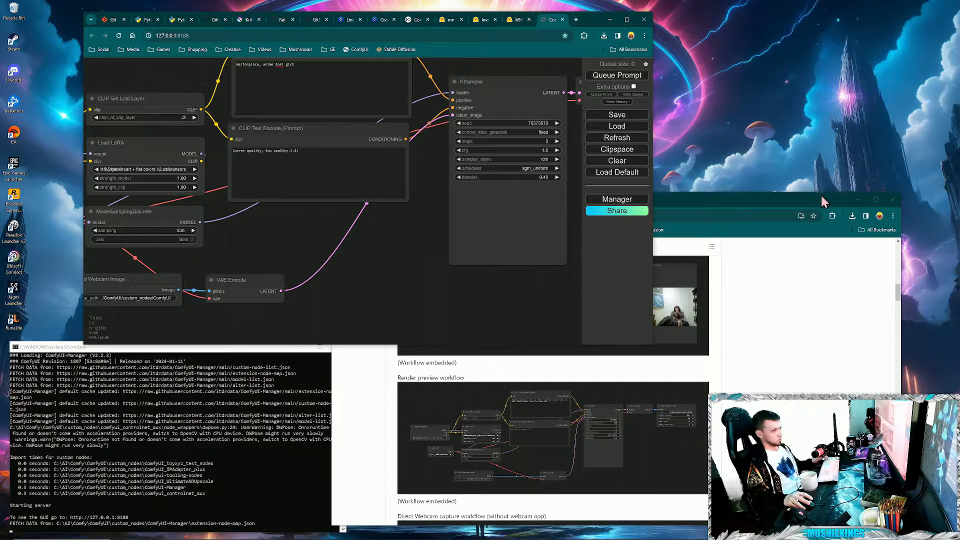
# - Show Task Manager's performance graphs in summary view and place the compact window beside the browser
pyautogui.hotkey('ctrl', 'alt', 'Delete')
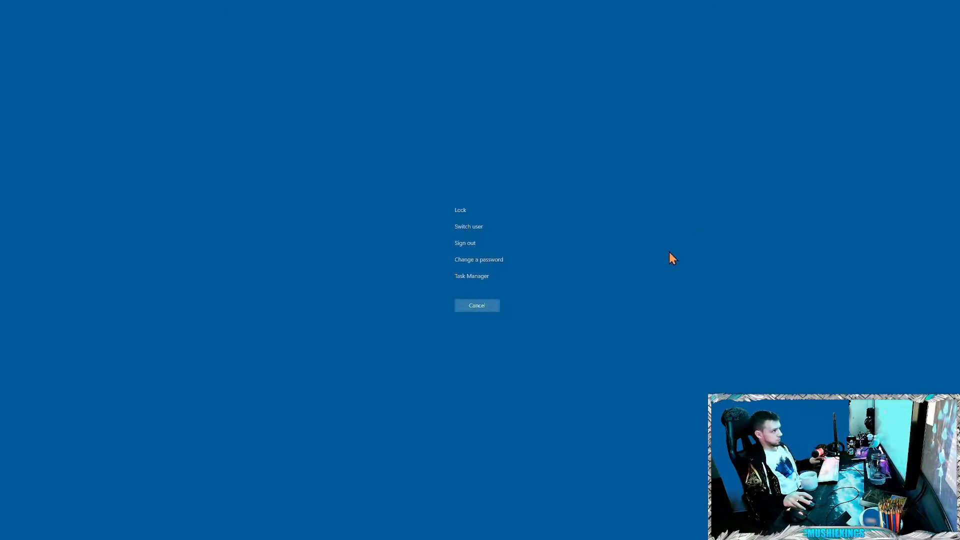
pyautogui.click(470, 276)
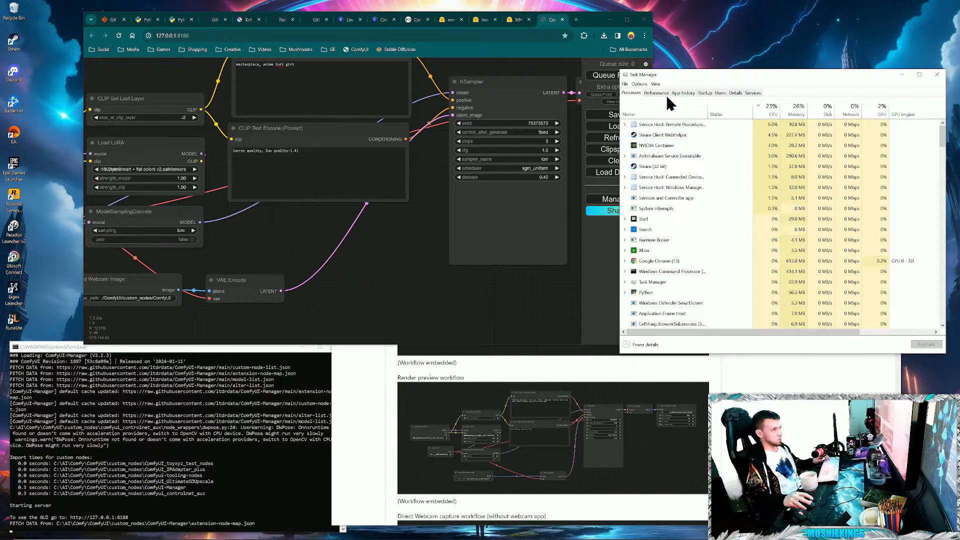
pyautogui.click(659, 93)
pyautogui.rightClick(665, 100)
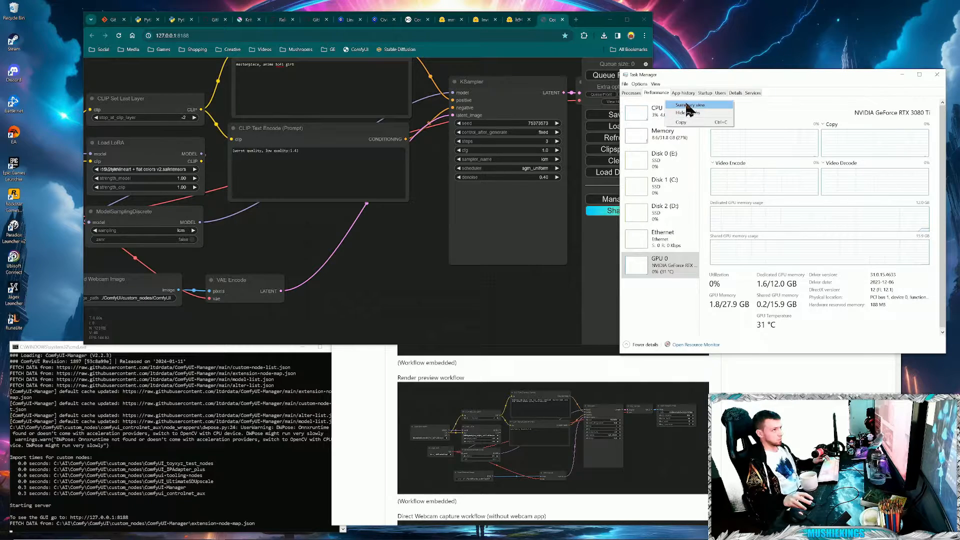
pyautogui.click(688, 105)
pyautogui.moveTo(677, 86); pyautogui.dragTo(716, 30)
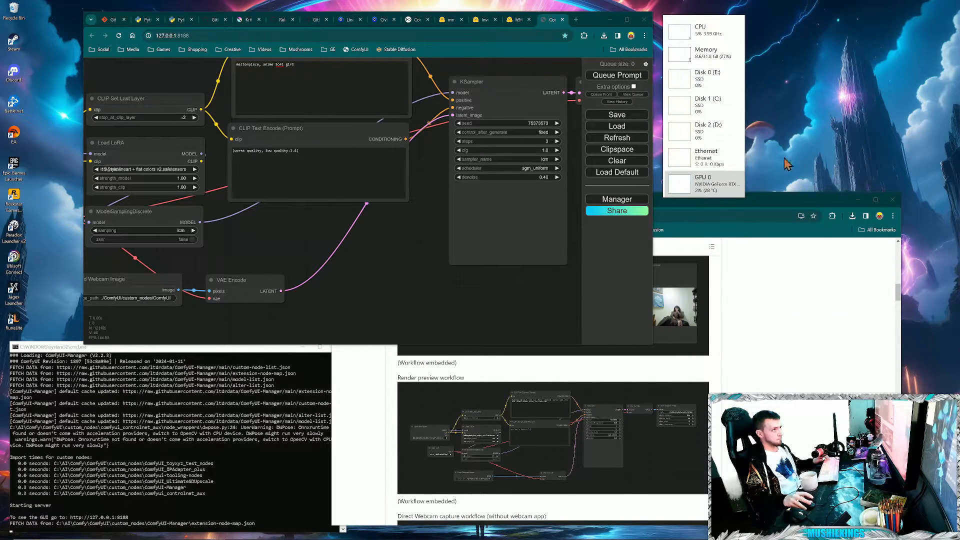
# - Minimize the GitHub window, bring File Explorer to the front, and add a region capture window from the Webcam App
pyautogui.click(858, 200)
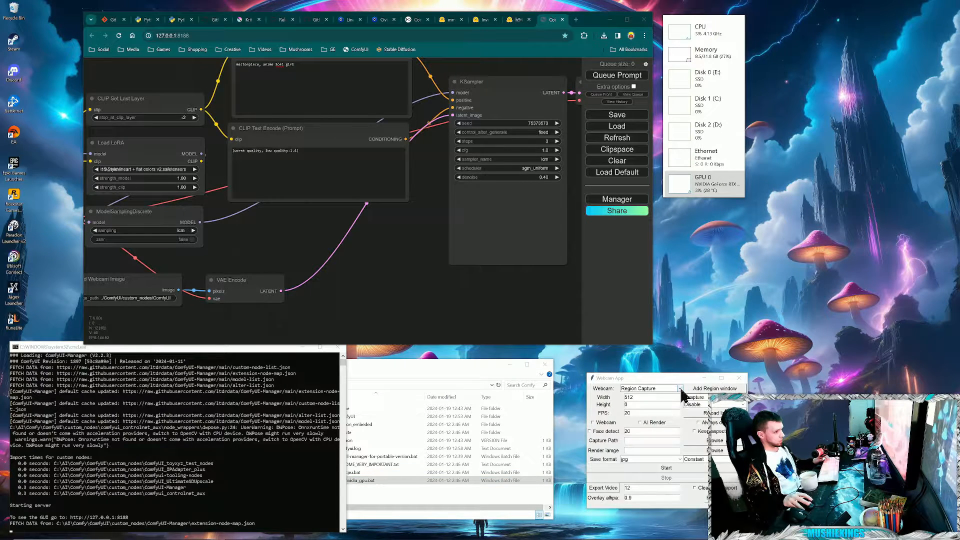
pyautogui.click(118, 535)
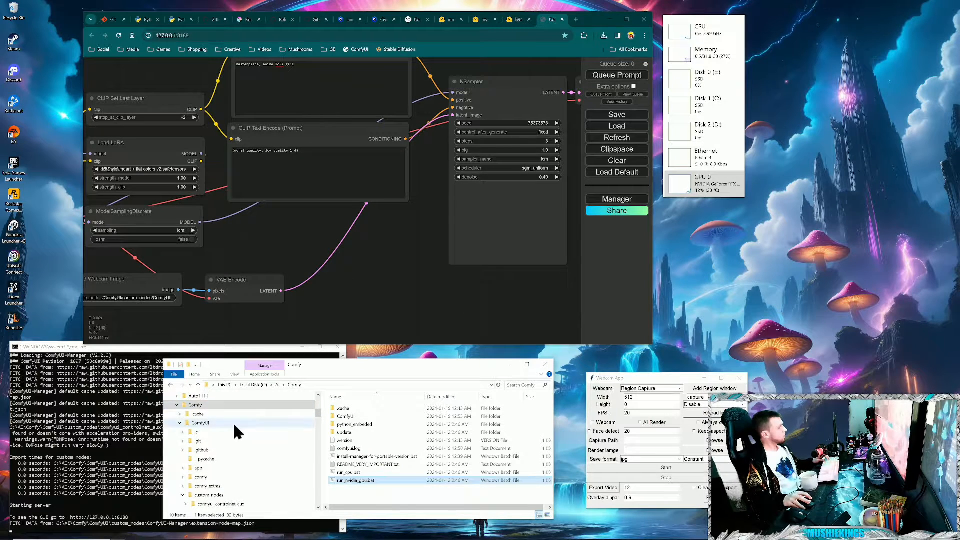
pyautogui.scroll(4, 320, 407)
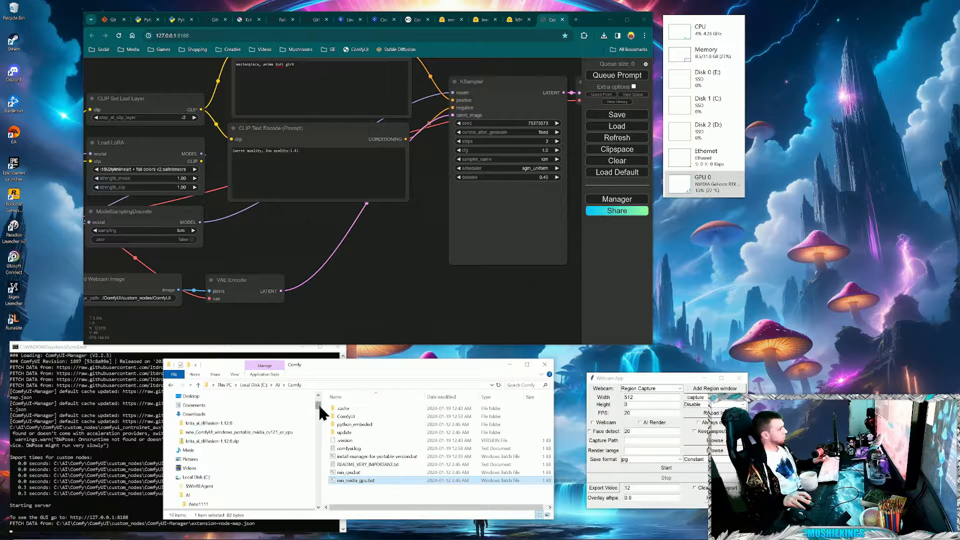
pyautogui.scroll(-4, 320, 419)
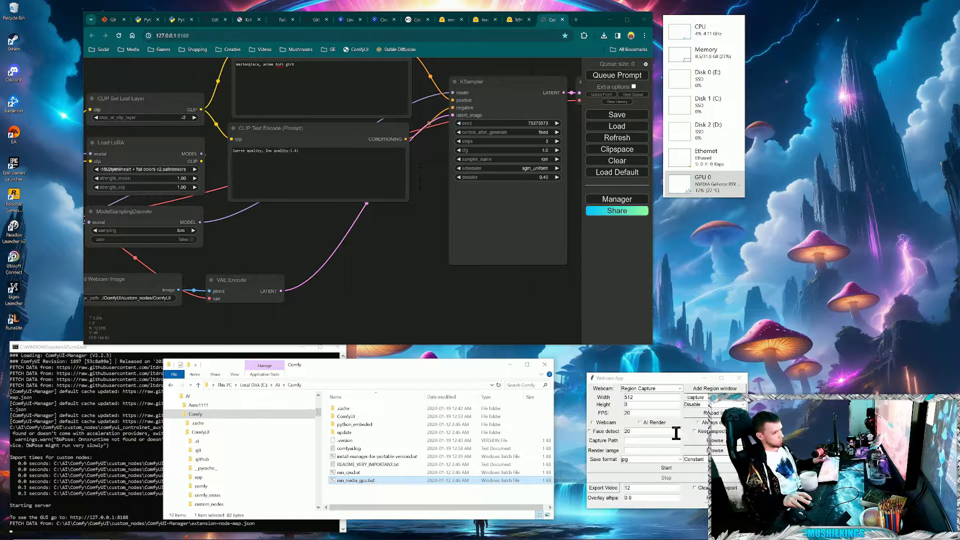
pyautogui.click(710, 388)
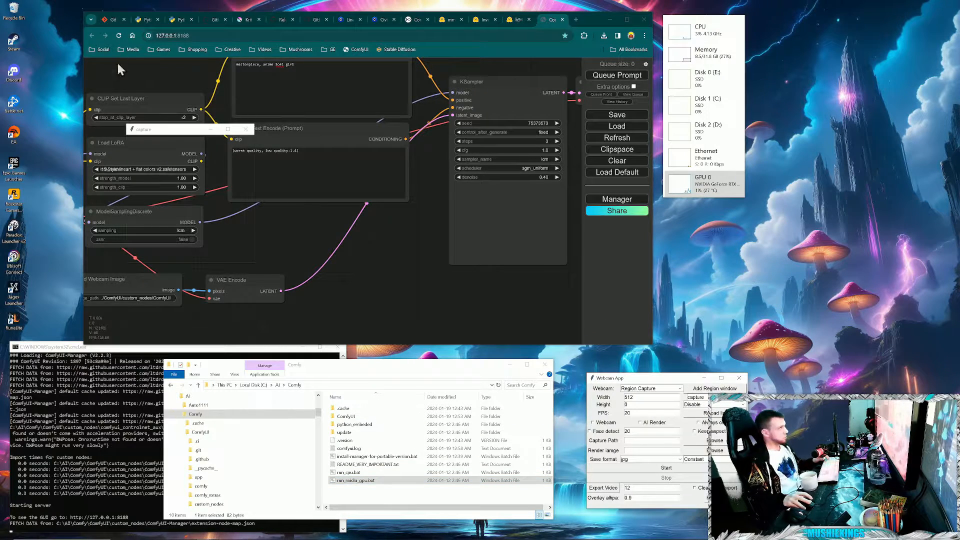
# - Move the region capture window over the desktop wallpaper's mushrooms and enable AI Render and Always on top in the Webcam App
pyautogui.moveTo(172, 134); pyautogui.dragTo(755, 218)
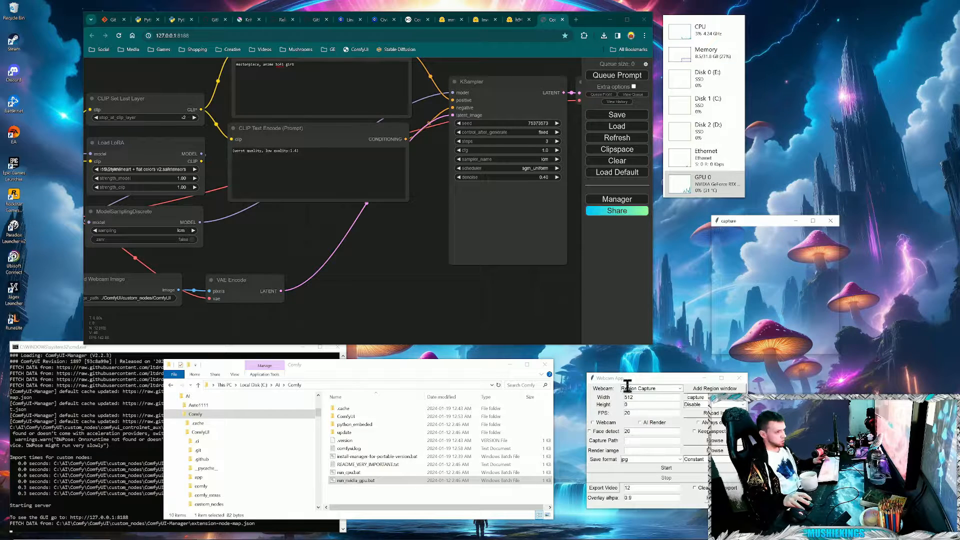
pyautogui.click(640, 422)
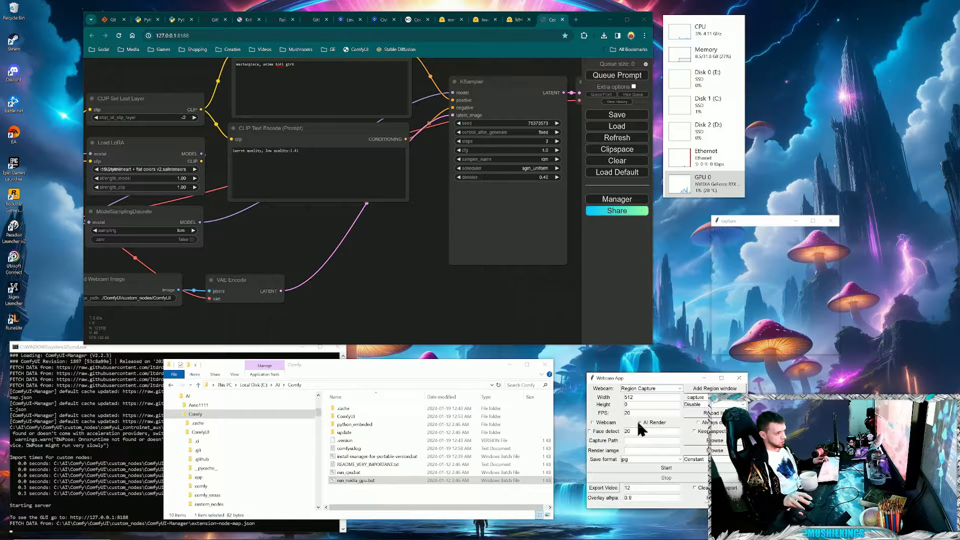
pyautogui.click(698, 423)
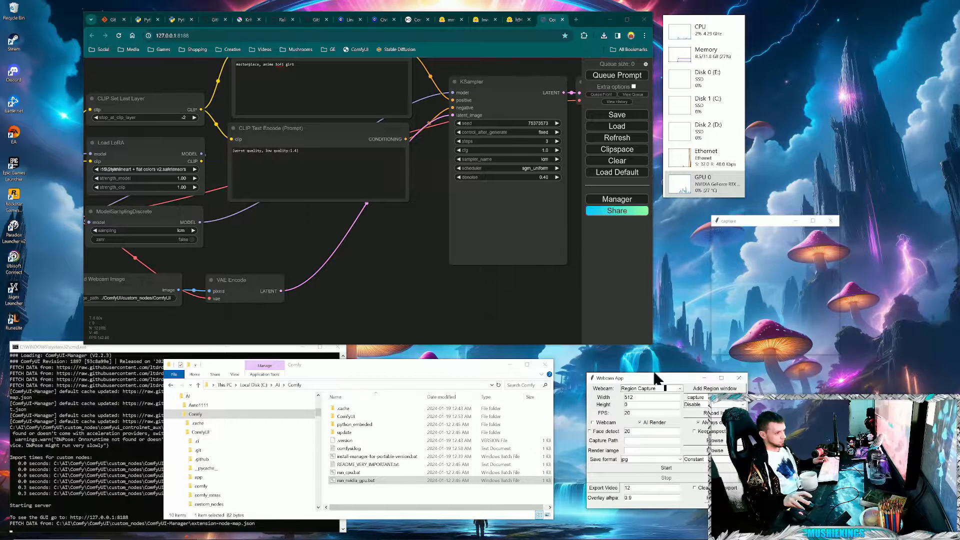
# - Enable Extra options and Auto Queue in ComfyUI, queue the prompt, and start the Webcam App's capture
pyautogui.click(634, 86)
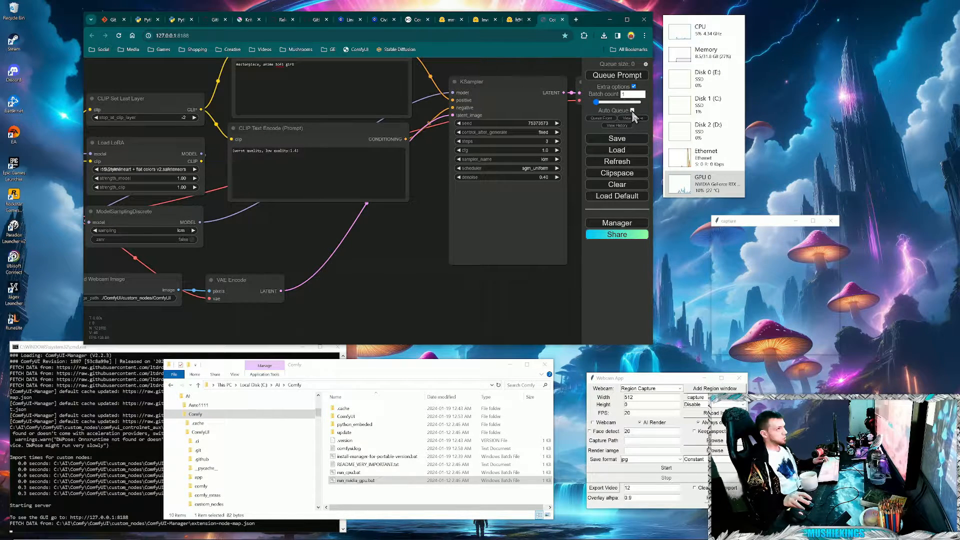
pyautogui.click(633, 110)
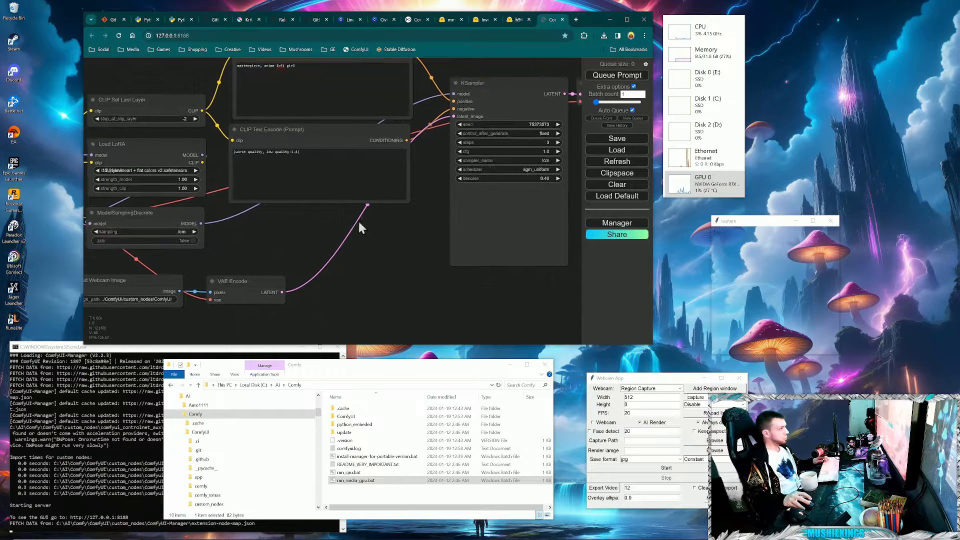
pyautogui.moveTo(358, 220); pyautogui.dragTo(410, 242)
pyautogui.click(631, 76)
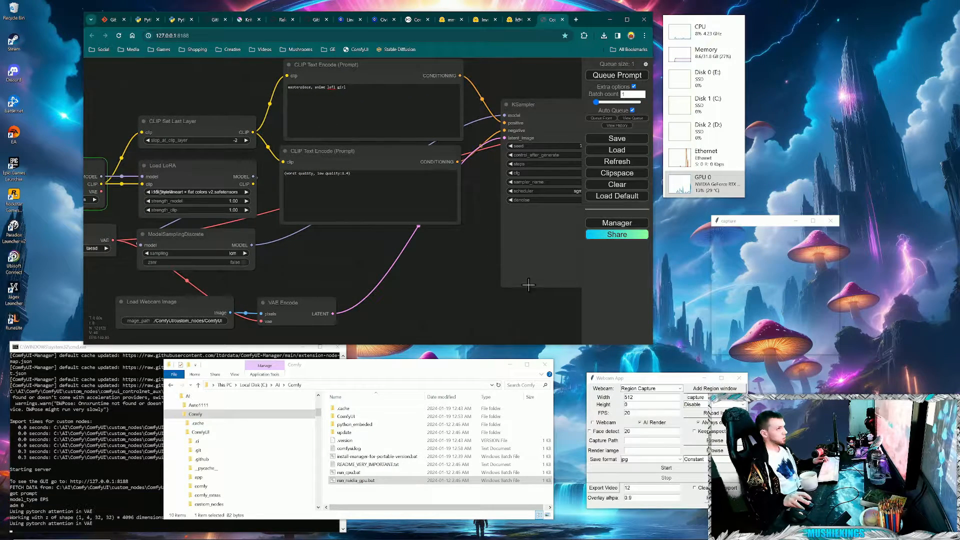
pyautogui.click(682, 466)
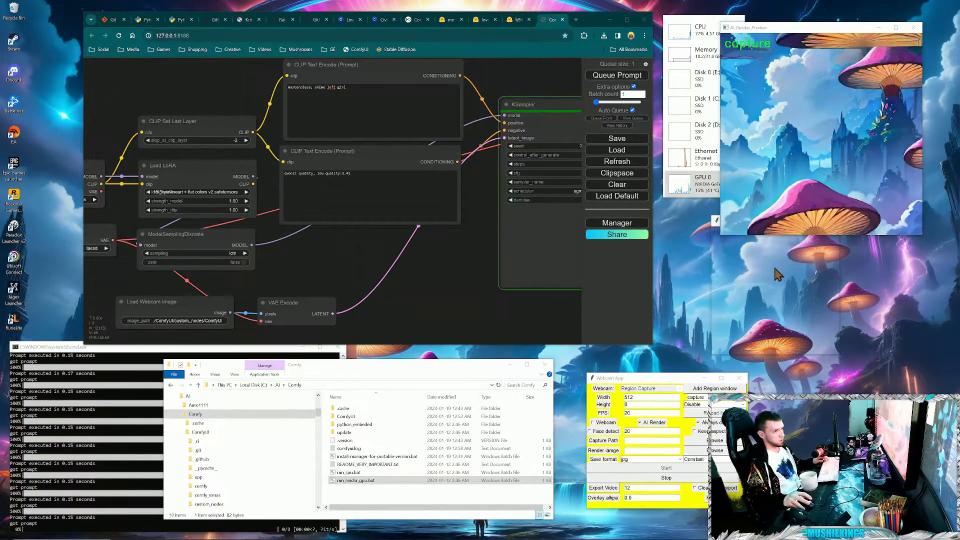
# - Test the live AI render by moving the capture window across Civitai's Line Art and stable video diffusion images and back over the wallpaper
pyautogui.moveTo(848, 29); pyautogui.dragTo(870, 18)
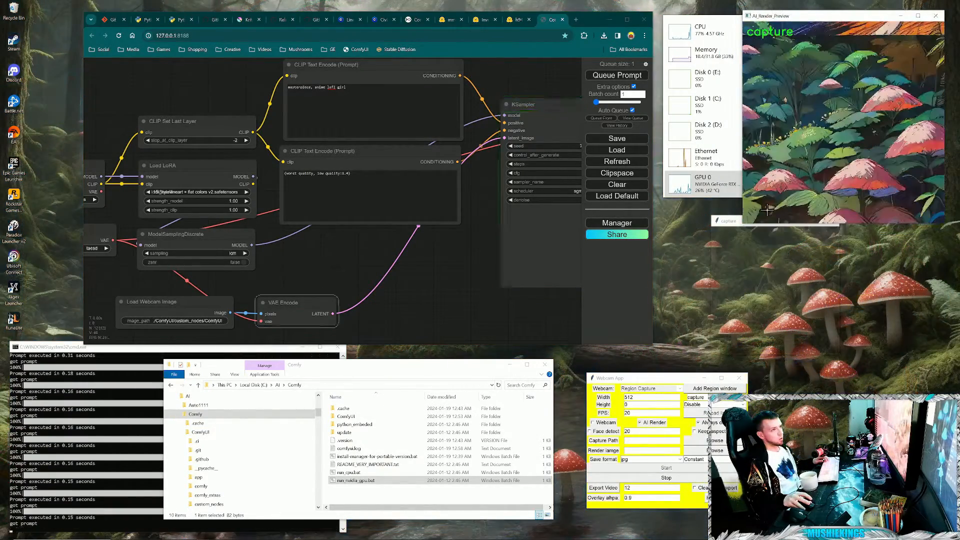
pyautogui.moveTo(735, 223); pyautogui.dragTo(365, 90)
pyautogui.click(347, 20)
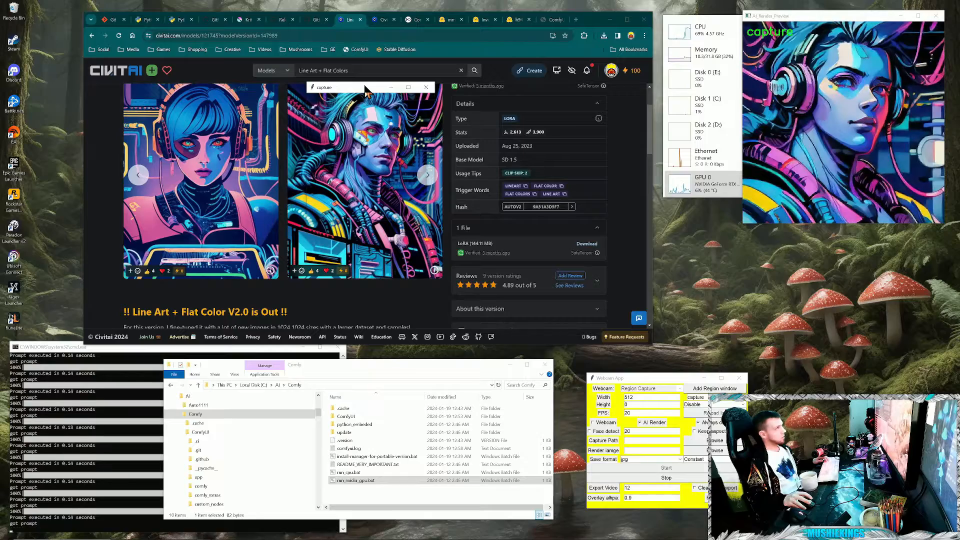
pyautogui.click(383, 20)
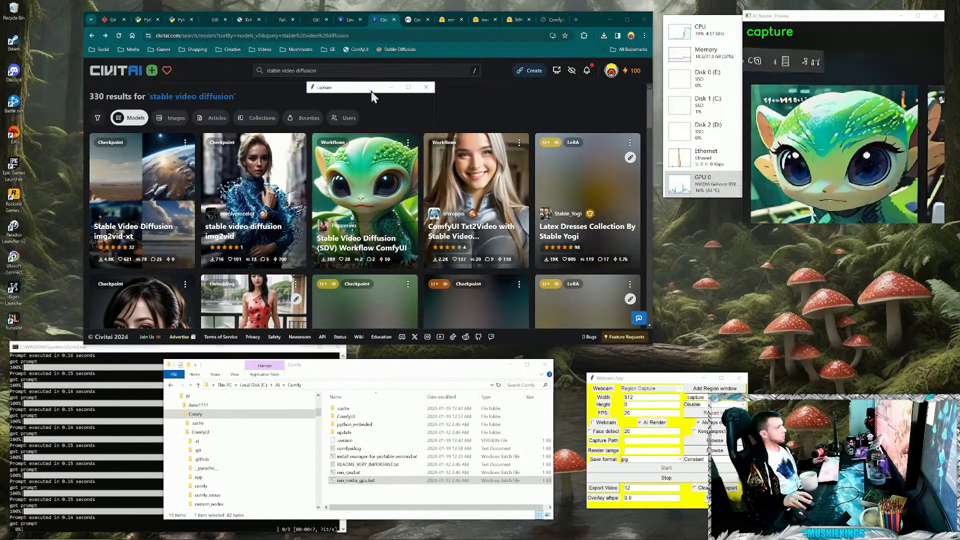
pyautogui.moveTo(371, 91); pyautogui.dragTo(256, 118)
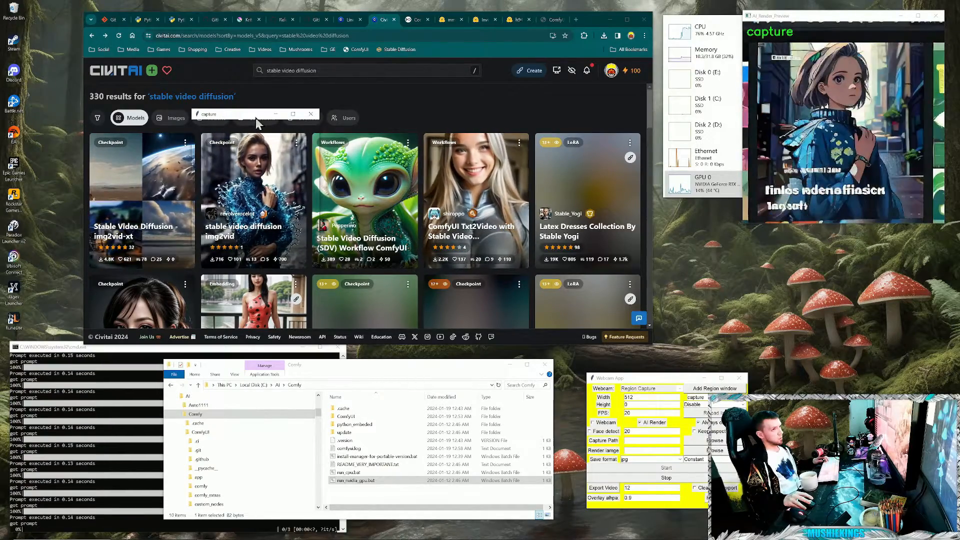
pyautogui.moveTo(256, 118); pyautogui.dragTo(494, 111)
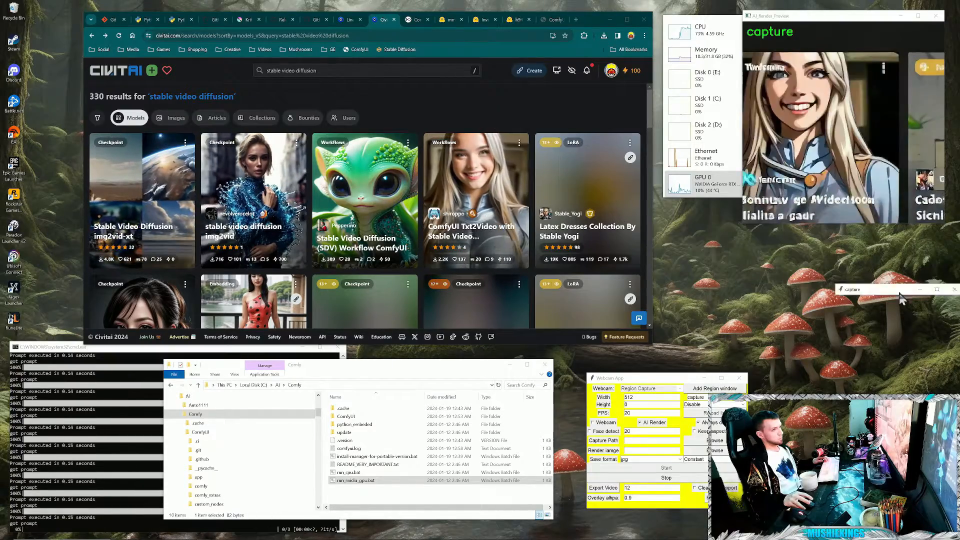
pyautogui.moveTo(494, 112); pyautogui.dragTo(764, 257)
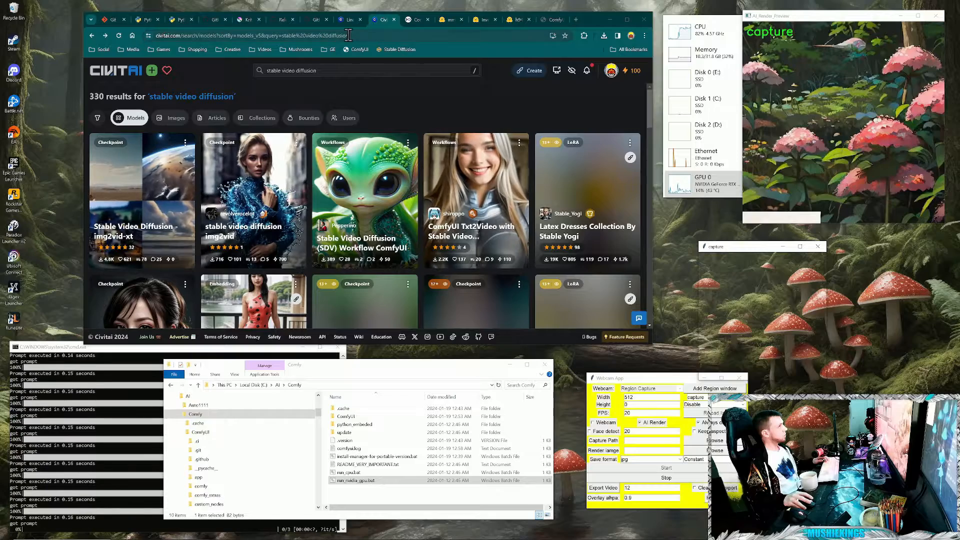
# - Return to the ComfyUI page, disable Auto Queue, and stop the Webcam App's capture
pyautogui.click(552, 19)
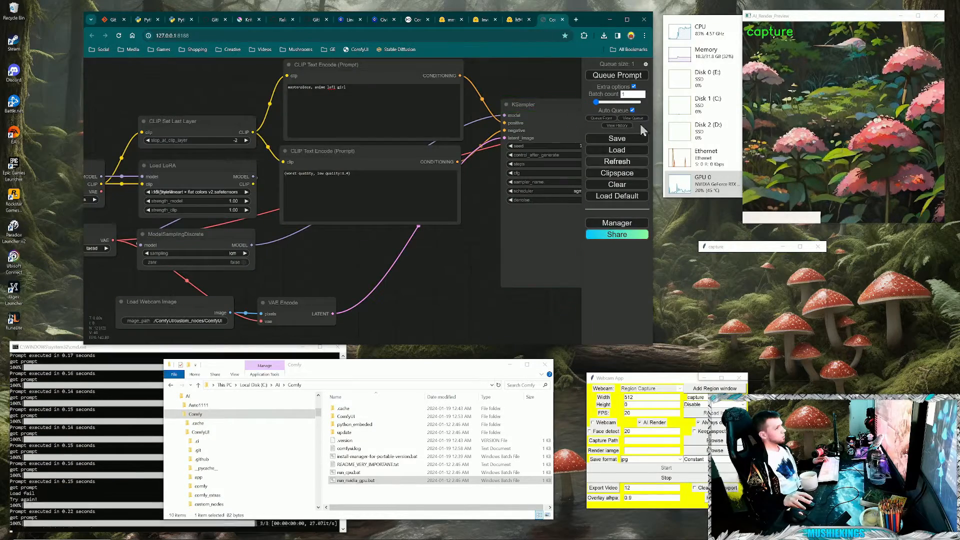
pyautogui.click(632, 110)
pyautogui.click(688, 479)
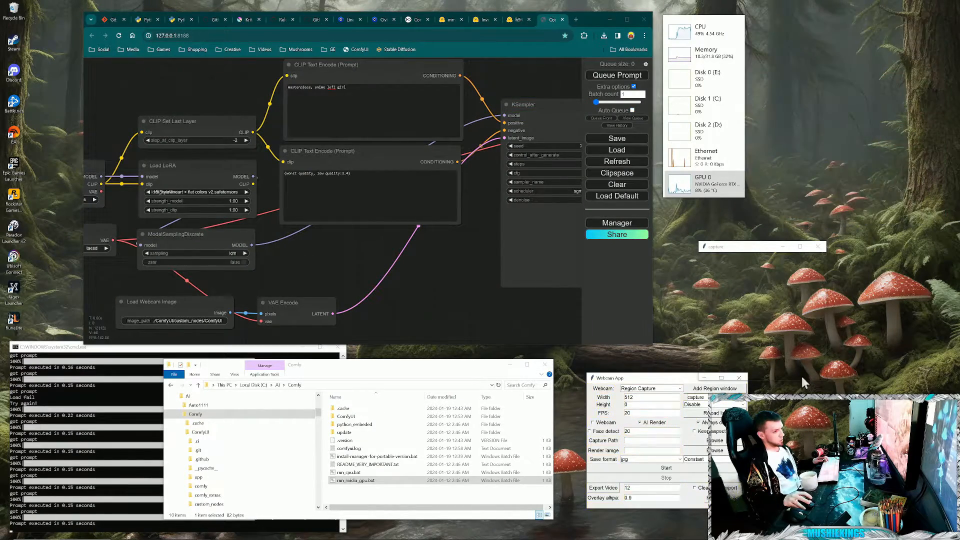
# - Start the capture again to examine the label overlaid on the AI render preview, and stop it
pyautogui.click(688, 466)
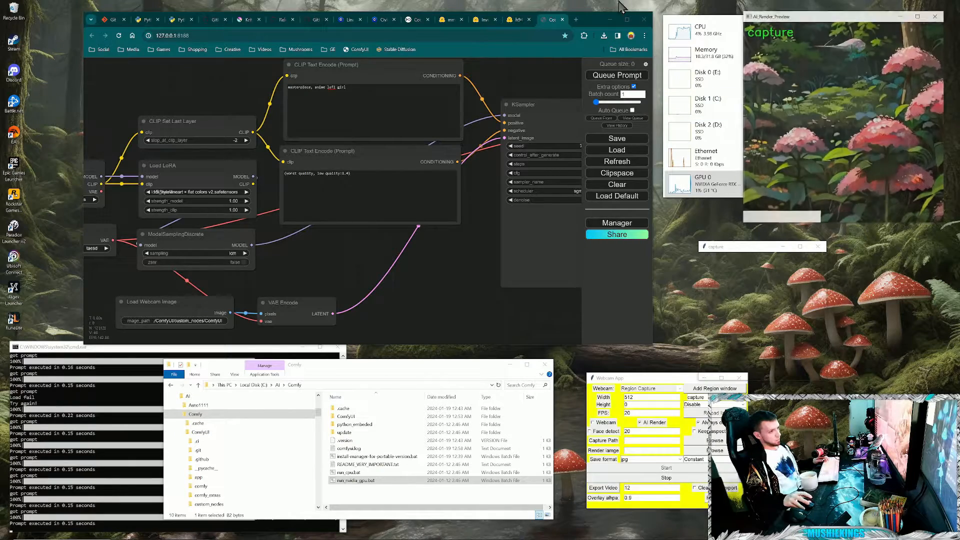
pyautogui.moveTo(814, 7); pyautogui.dragTo(561, 242)
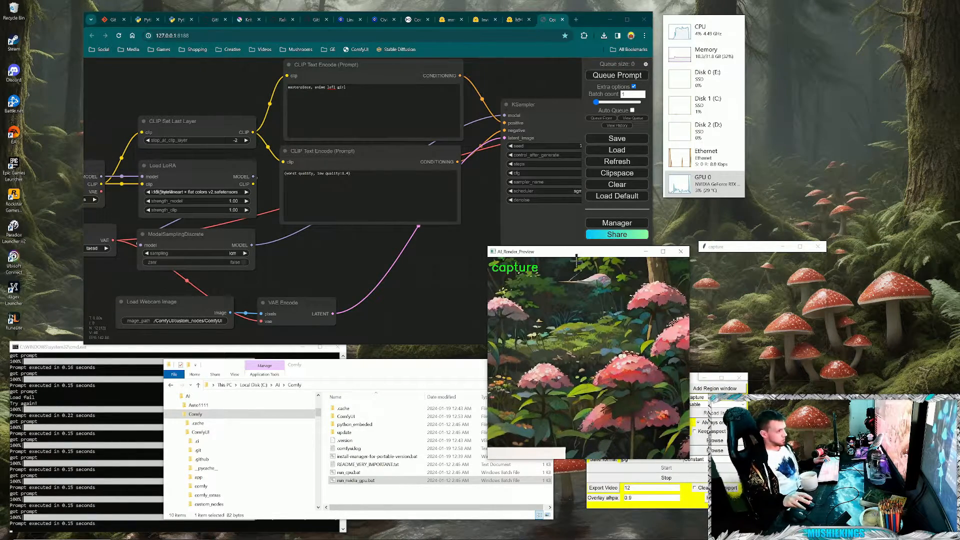
pyautogui.click(673, 478)
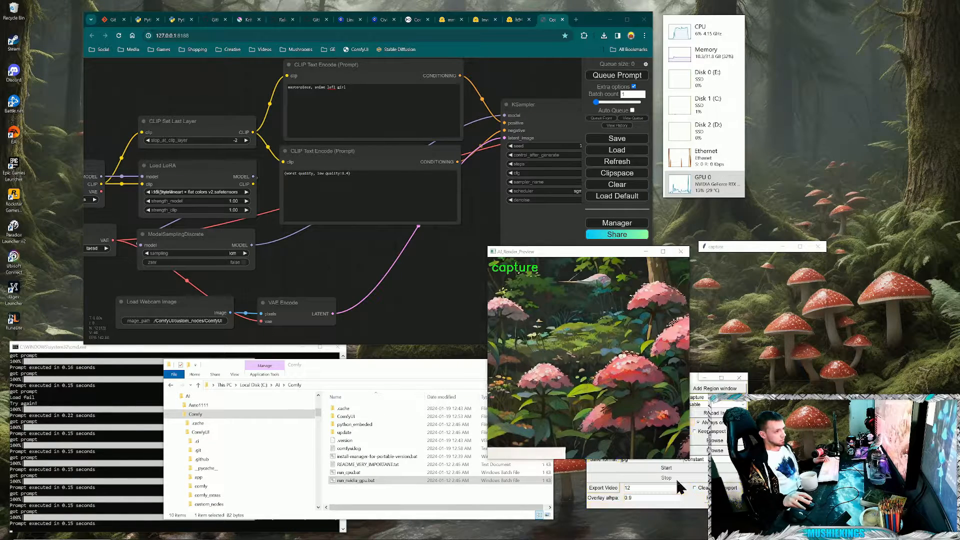
# - Close the Webcam App and open the CaptureCam folder inside custom_nodes\ComfyUI_toyxyz_test_nodes in File Explorer
pyautogui.moveTo(638, 382); pyautogui.dragTo(625, 401)
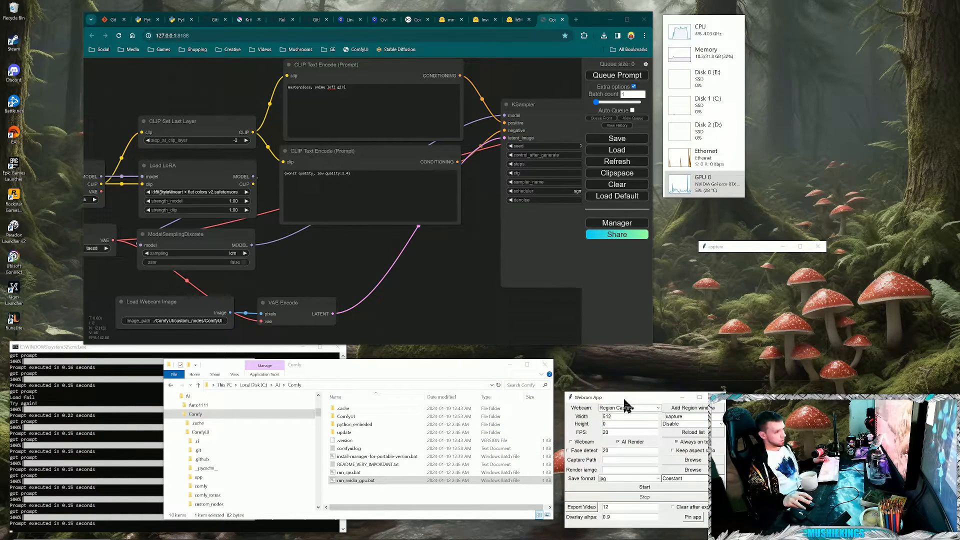
pyautogui.click(715, 403)
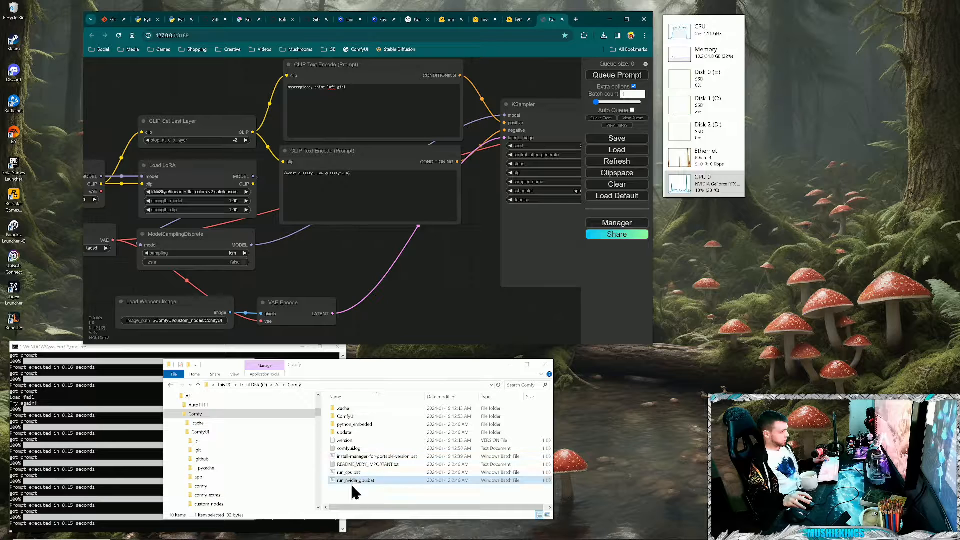
pyautogui.doubleClick(350, 416)
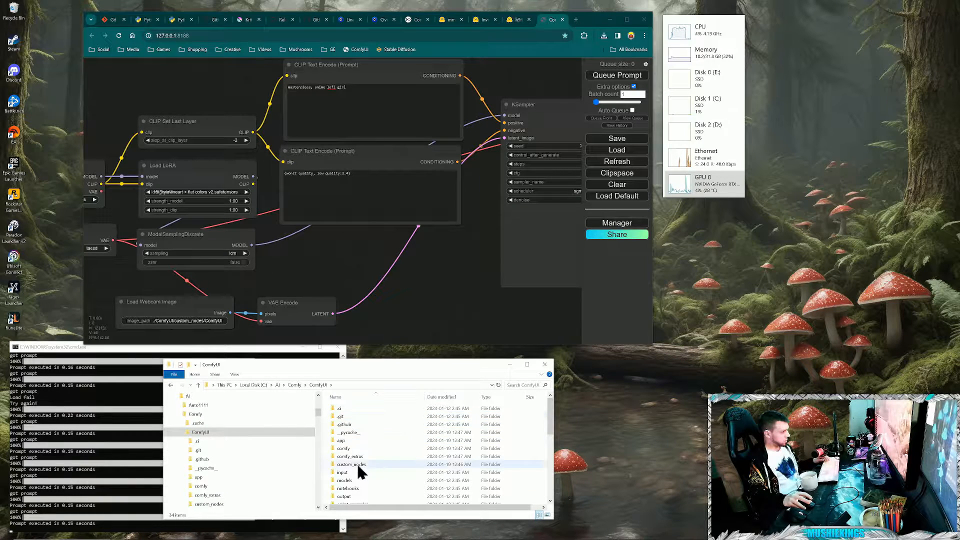
pyautogui.doubleClick(356, 463)
pyautogui.doubleClick(375, 424)
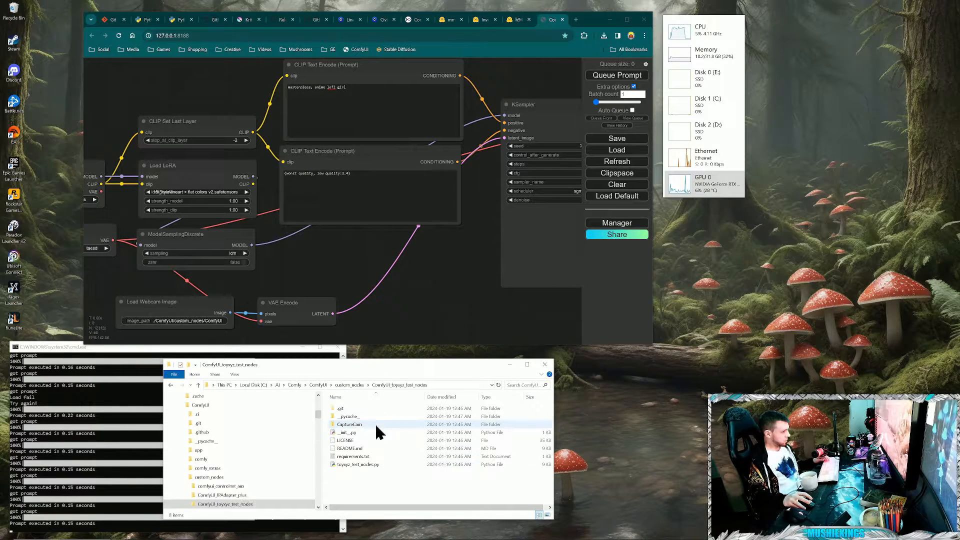
pyautogui.doubleClick(350, 425)
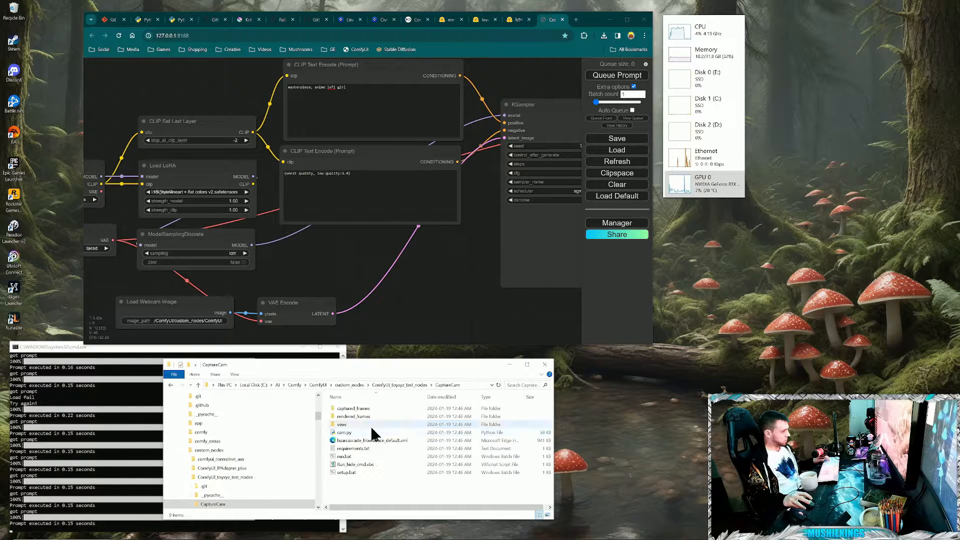
# - Make a backup copy of cam.py in the CaptureCam folder
pyautogui.rightClick(344, 432)
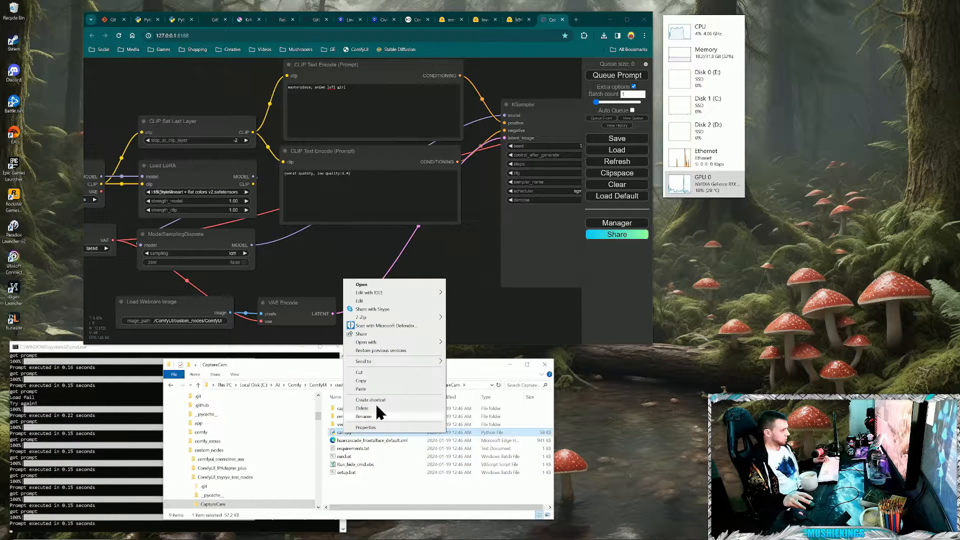
pyautogui.click(365, 380)
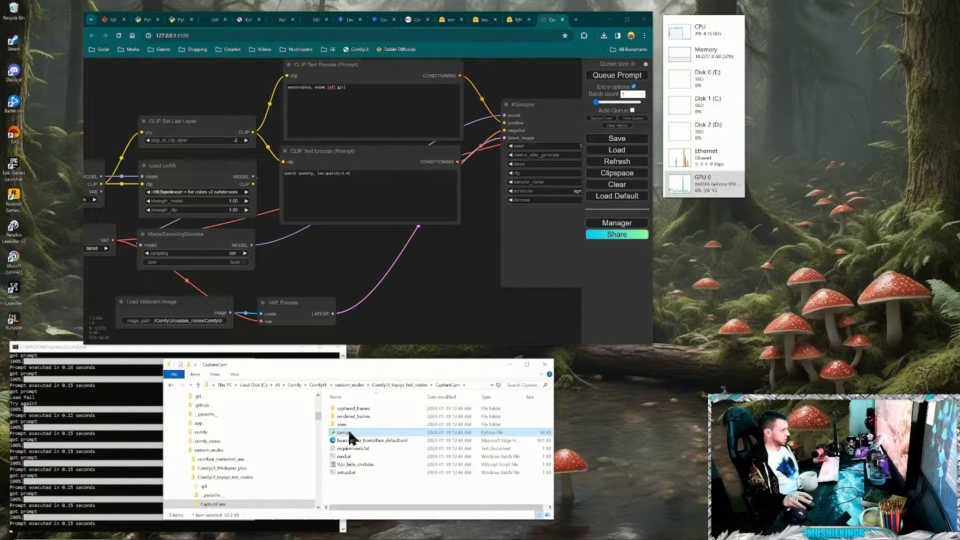
pyautogui.rightClick(358, 482)
pyautogui.click(378, 405)
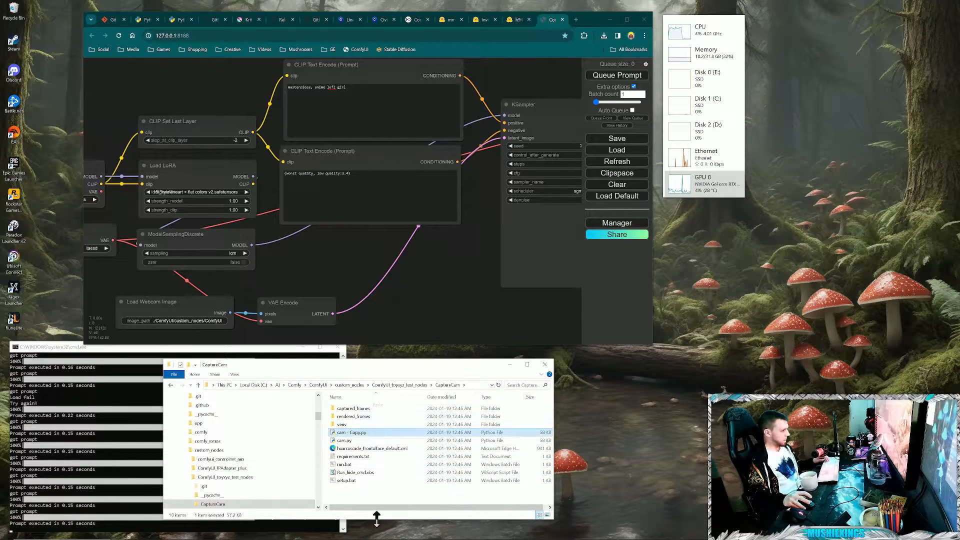
# - Open the original cam.py for editing and replace text_overlay with "" in the AI_Render_Preview imshow line
pyautogui.click(348, 442)
pyautogui.rightClick(347, 443)
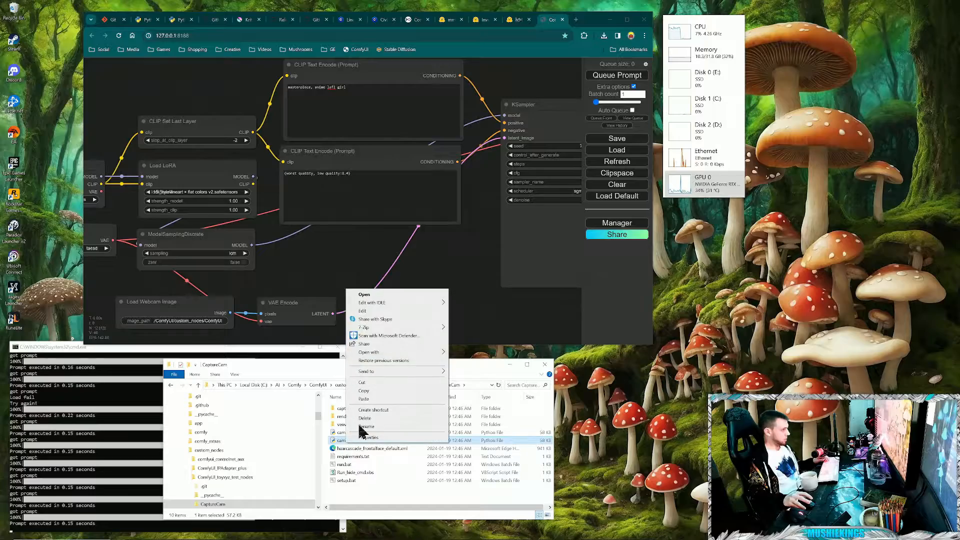
pyautogui.click(388, 312)
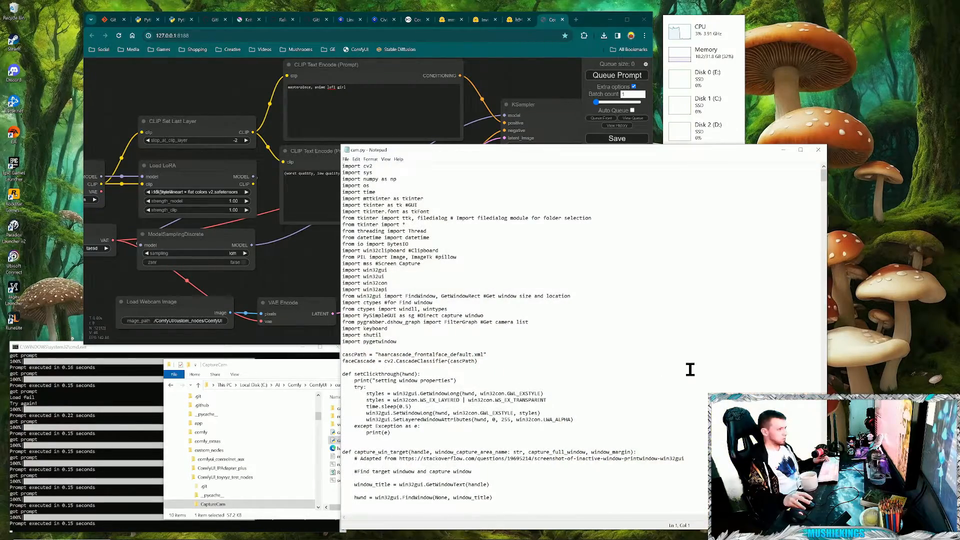
pyautogui.moveTo(826, 184); pyautogui.dragTo(845, 450)
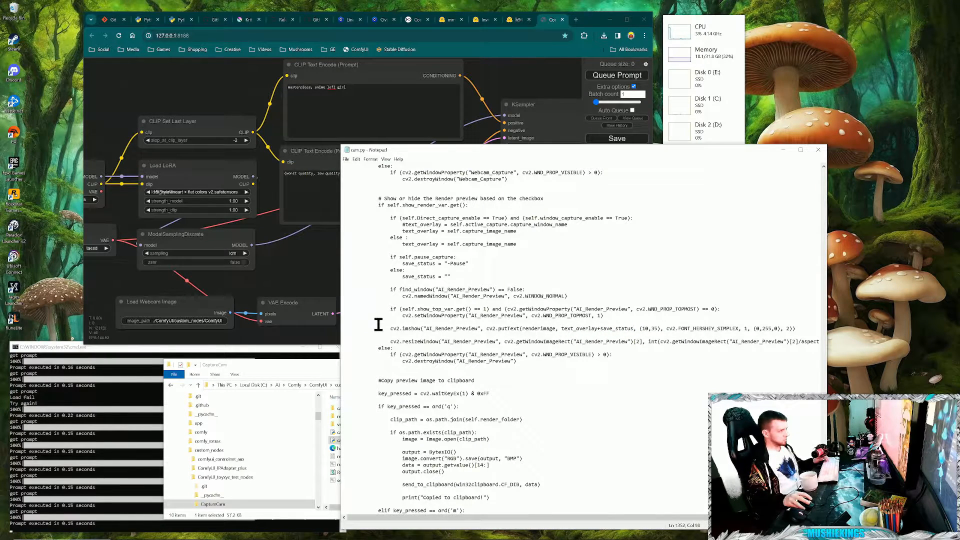
pyautogui.moveTo(405, 329); pyautogui.dragTo(470, 330)
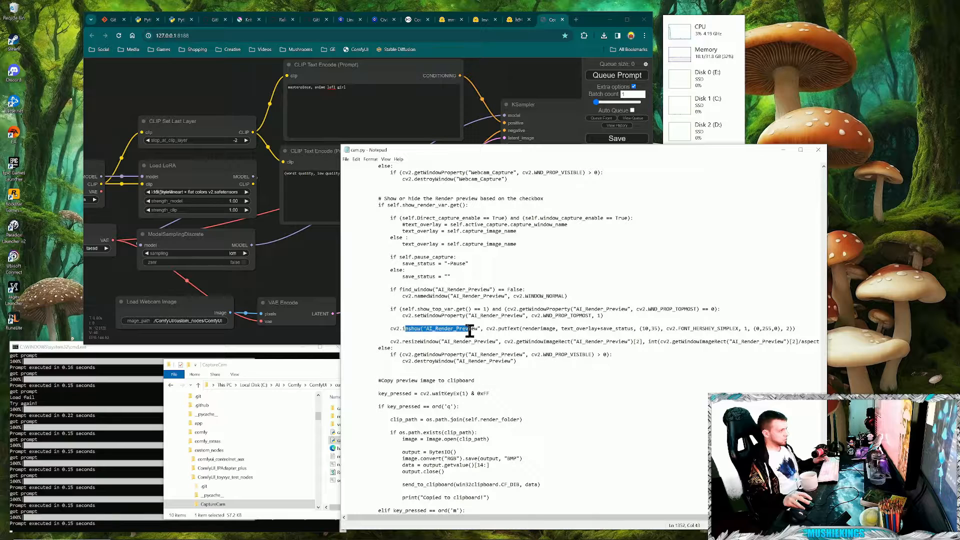
pyautogui.click(516, 329)
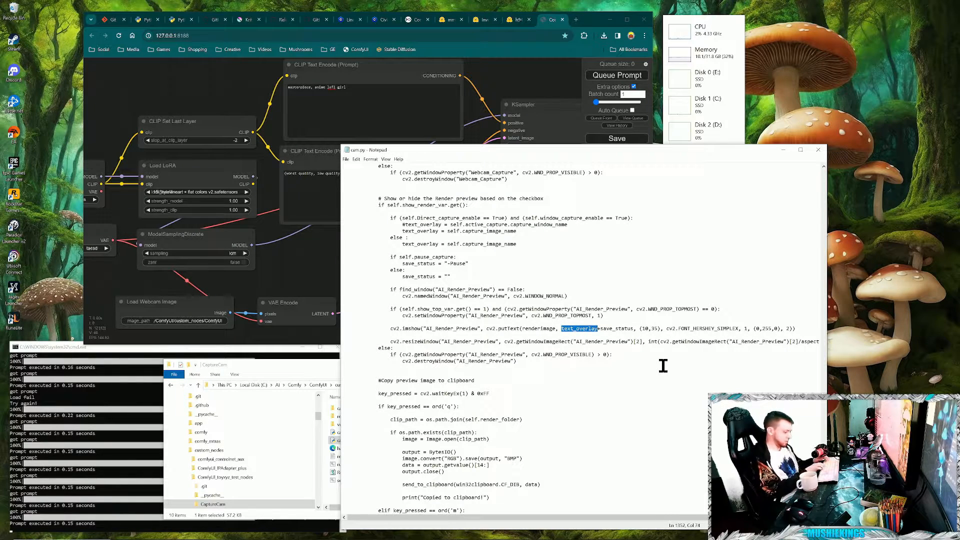
pyautogui.write('""')
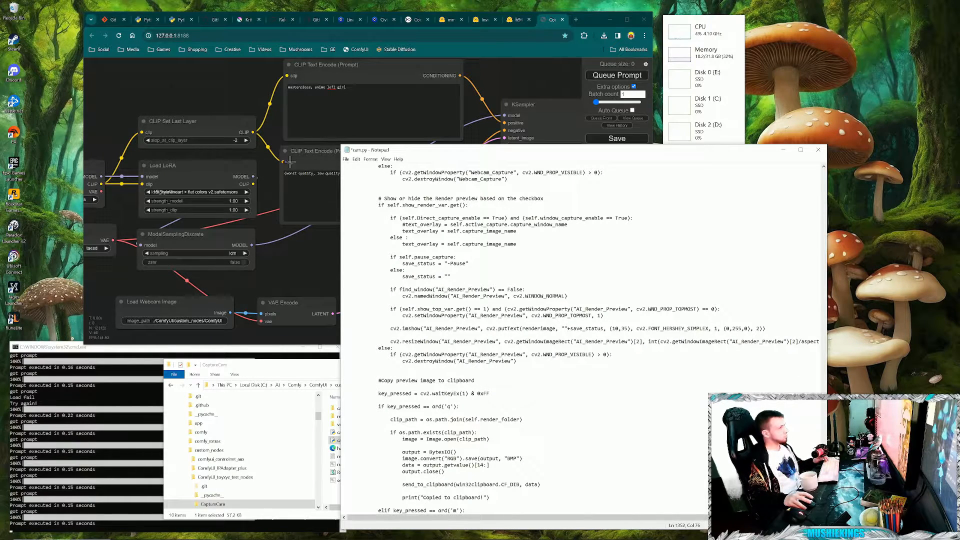
# - Save the edited cam.py and close Notepad
pyautogui.click(345, 159)
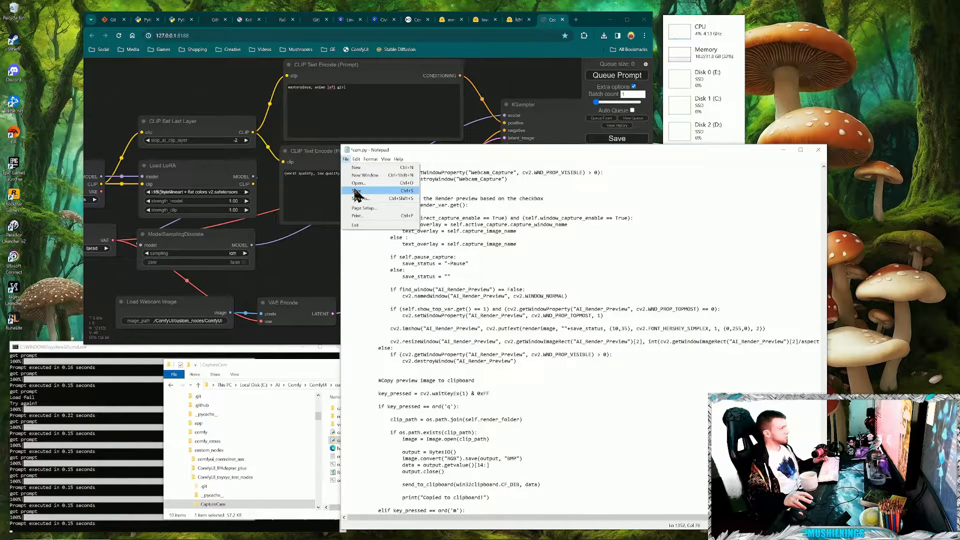
pyautogui.click(364, 192)
pyautogui.click(818, 149)
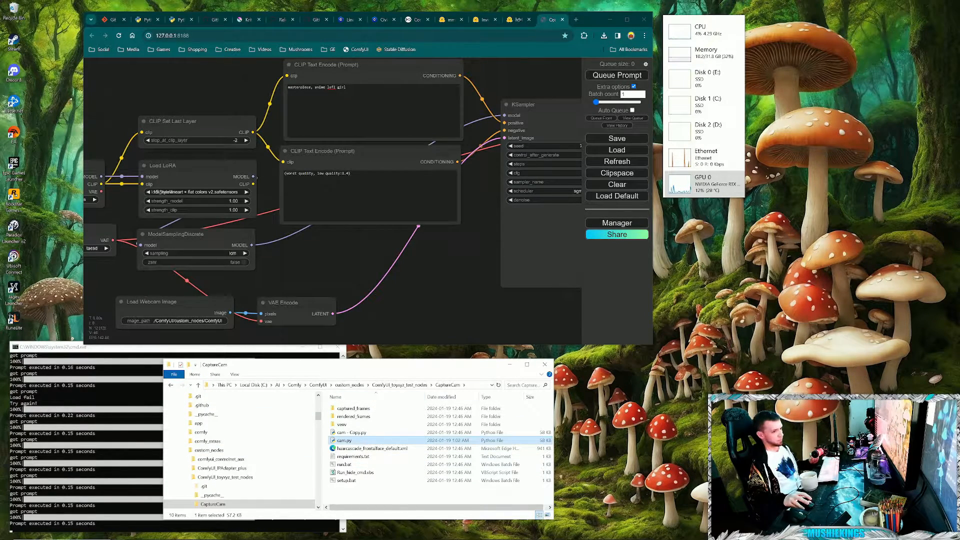
# - Start automatic queuing of the webcam workflow and launch the Webcam App from run.bat in the CaptureCam folder
pyautogui.click(632, 110)
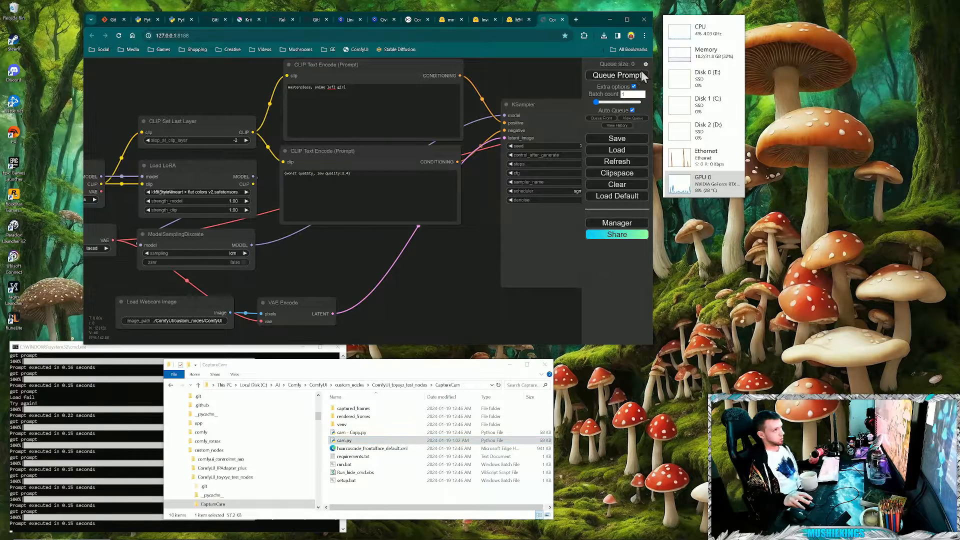
pyautogui.click(634, 79)
pyautogui.doubleClick(344, 464)
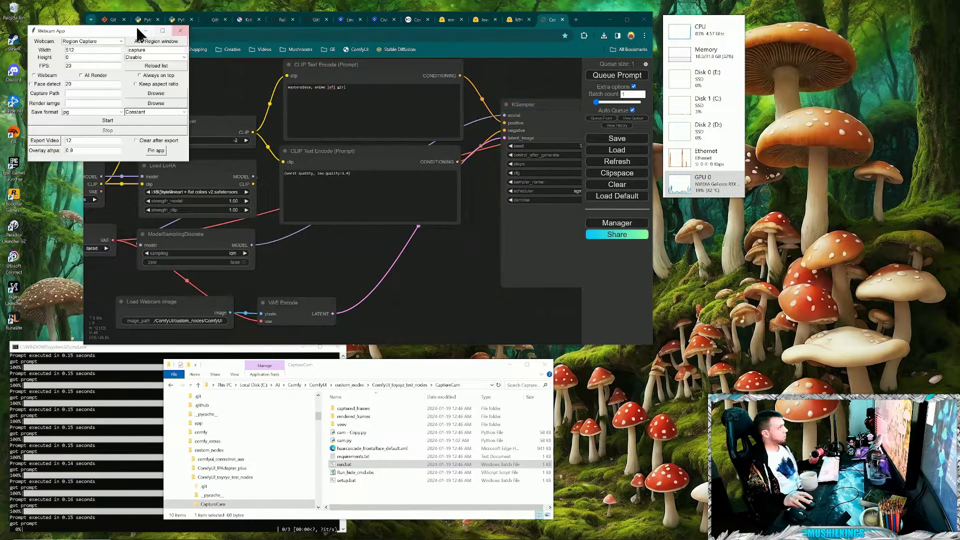
pyautogui.moveTo(136, 25); pyautogui.dragTo(722, 320)
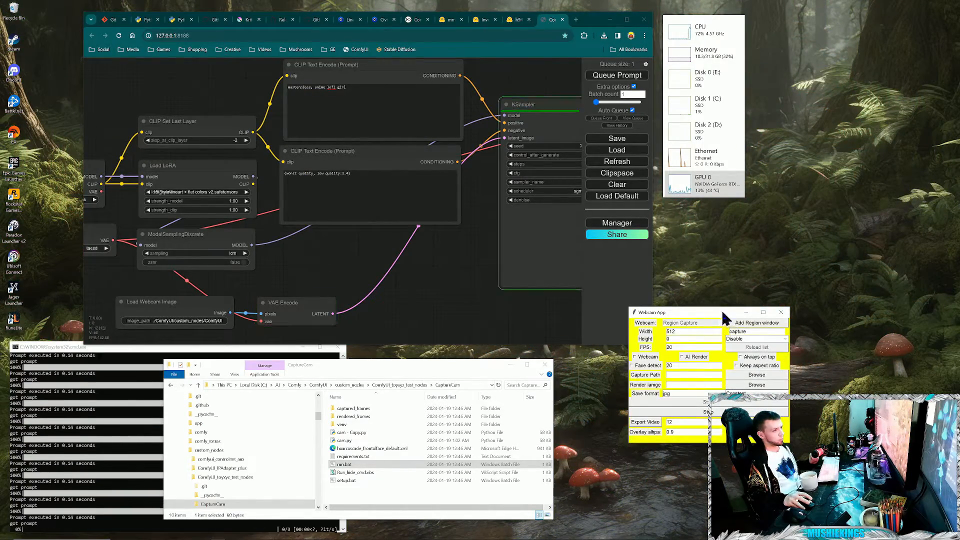
pyautogui.moveTo(727, 314); pyautogui.dragTo(768, 381)
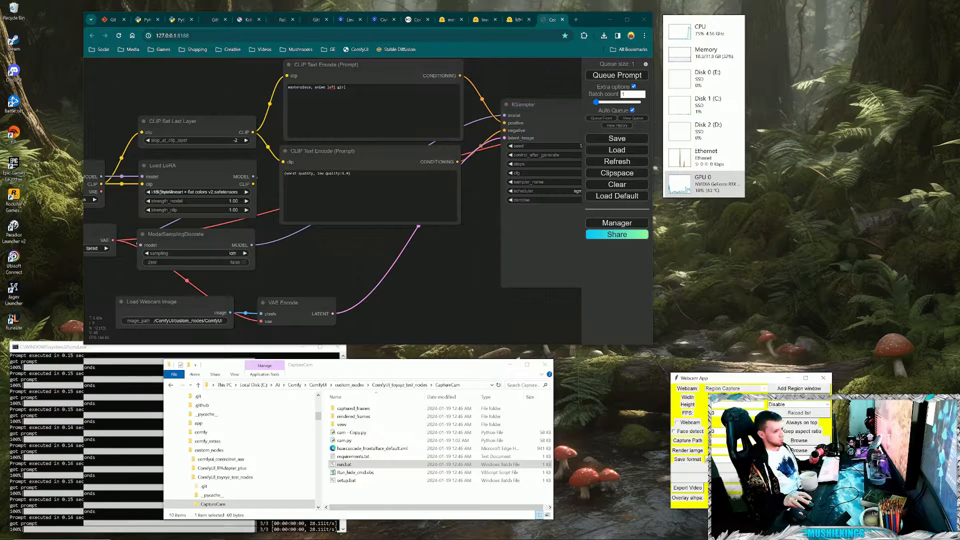
# - Add a capture region window over the desktop wallpaper beside the browser and move the AI_Render_Preview window away from it
pyautogui.click(799, 388)
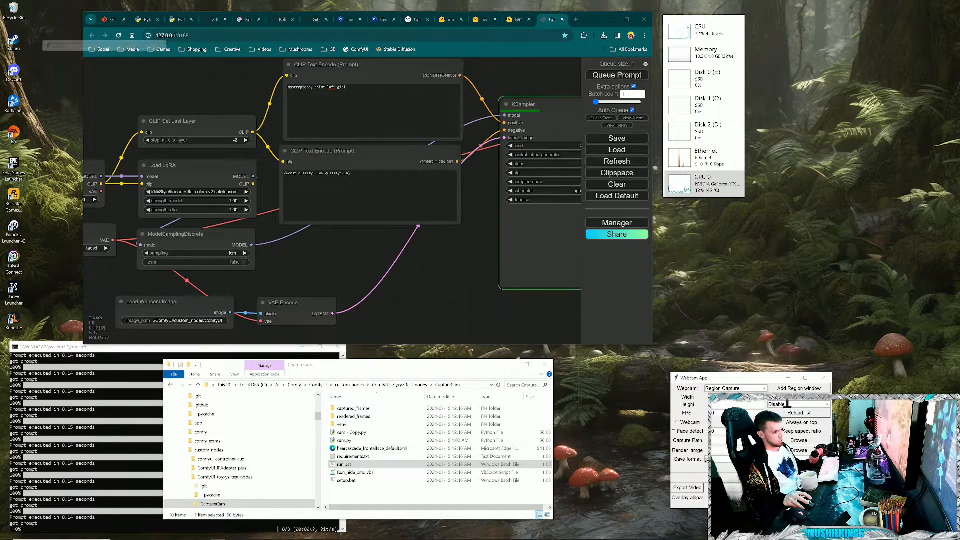
pyautogui.moveTo(98, 45); pyautogui.dragTo(832, 208)
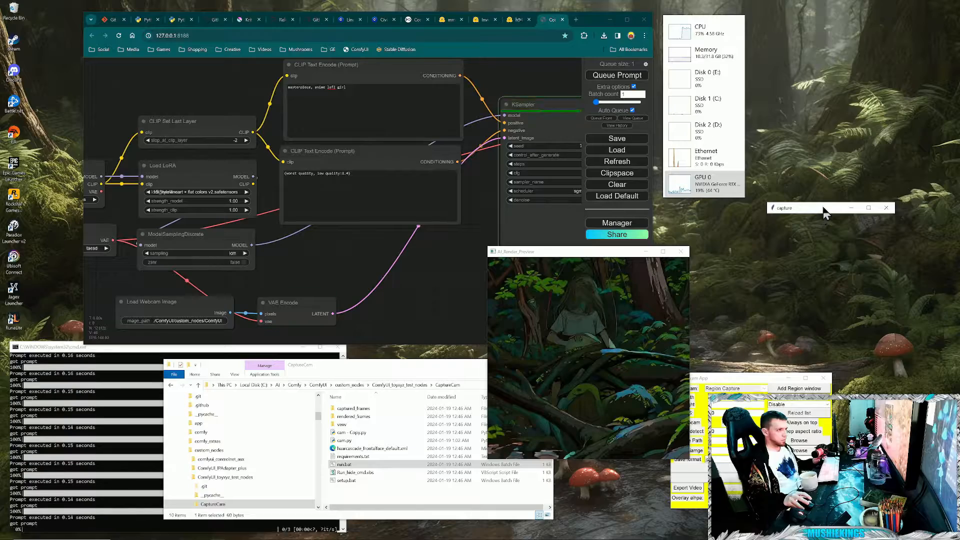
pyautogui.moveTo(827, 213); pyautogui.dragTo(773, 216)
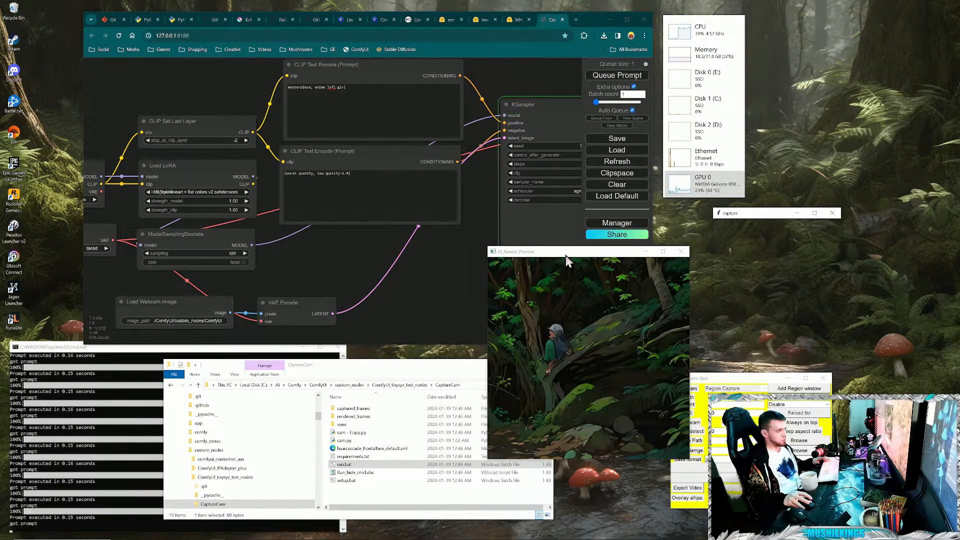
pyautogui.moveTo(565, 255); pyautogui.dragTo(468, 283)
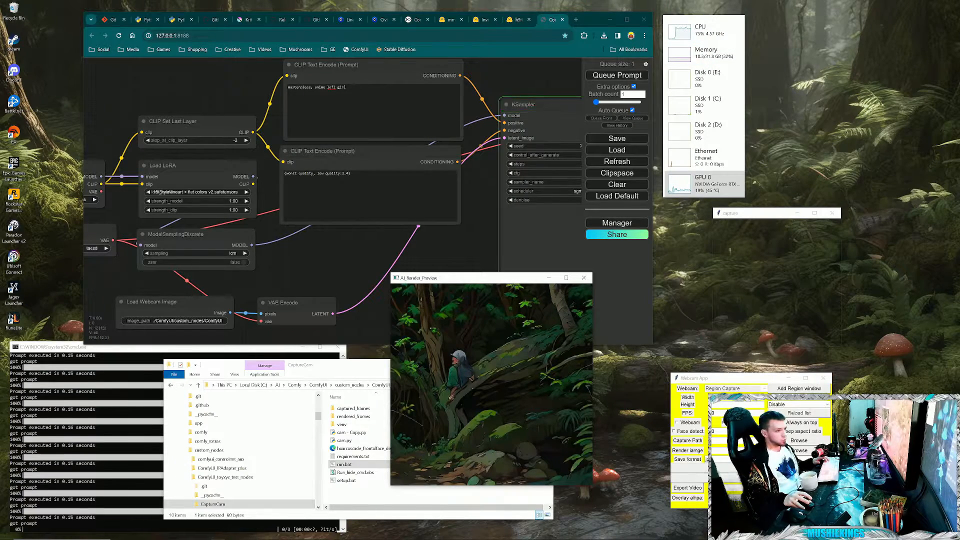
# - Stop the region capture by closing the Webcam App and disable Auto Queue in ComfyUI
pyautogui.click(750, 473)
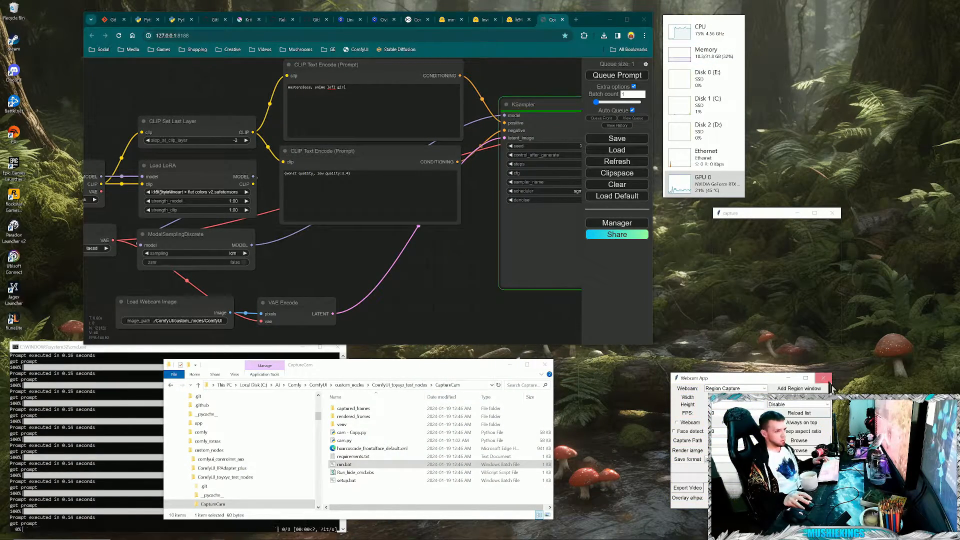
pyautogui.click(823, 378)
pyautogui.click(632, 110)
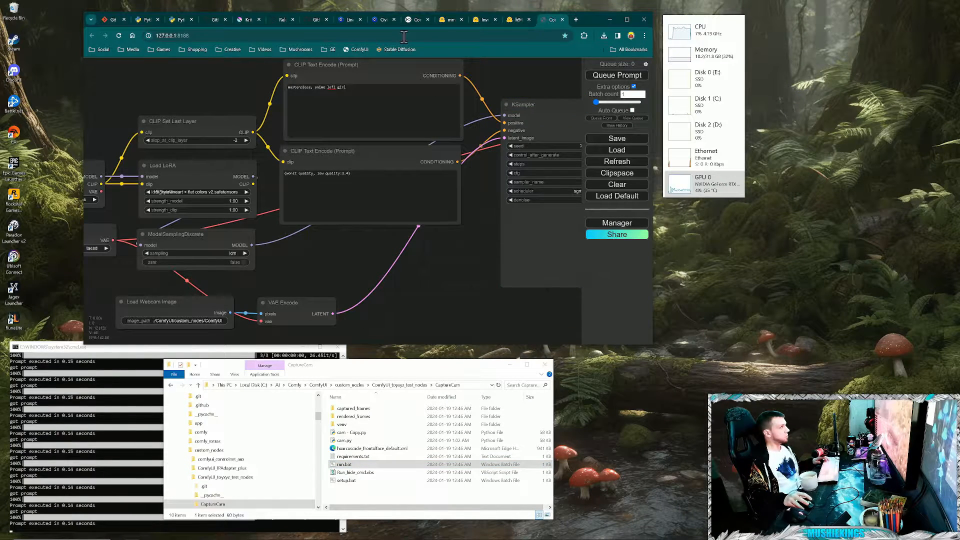
# - Open the "Delay node in comfyui to control CPU usage" discussion in the toyxyz/ComfyUI_toyxyz_test_nodes GitHub repository
pyautogui.click(412, 20)
pyautogui.click(315, 20)
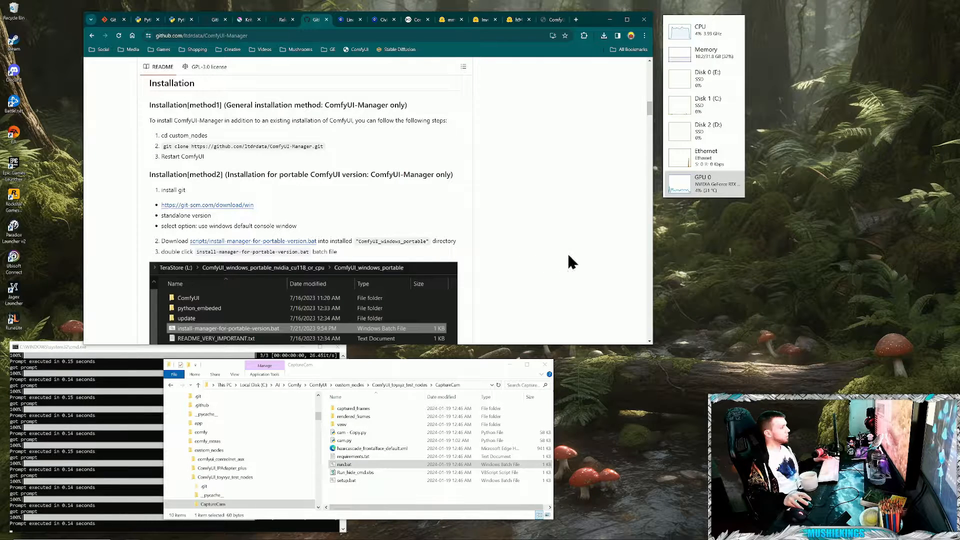
pyautogui.hotkey('alt', 'Tab')
pyautogui.hotkey('alt', 'Tab')
pyautogui.click(568, 274)
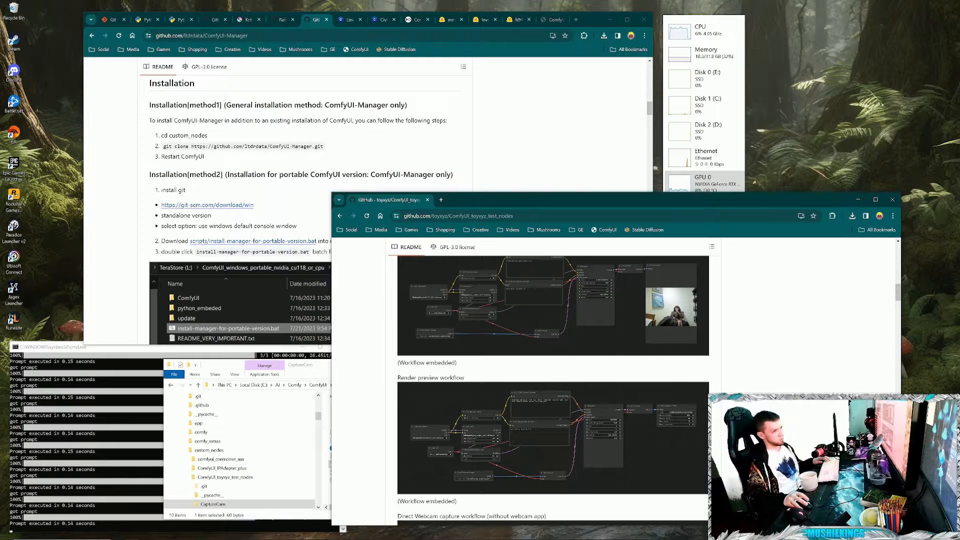
pyautogui.moveTo(902, 301); pyautogui.dragTo(898, 221)
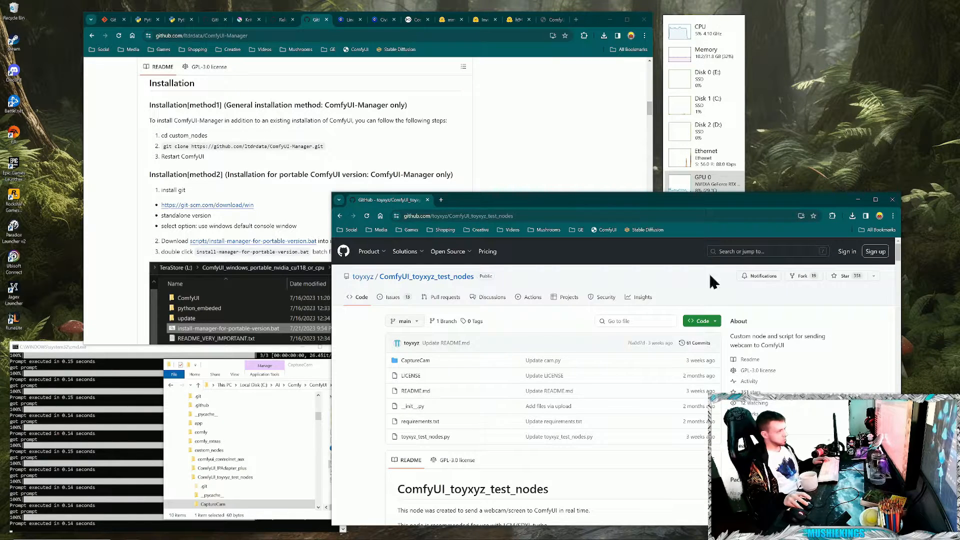
pyautogui.click(493, 297)
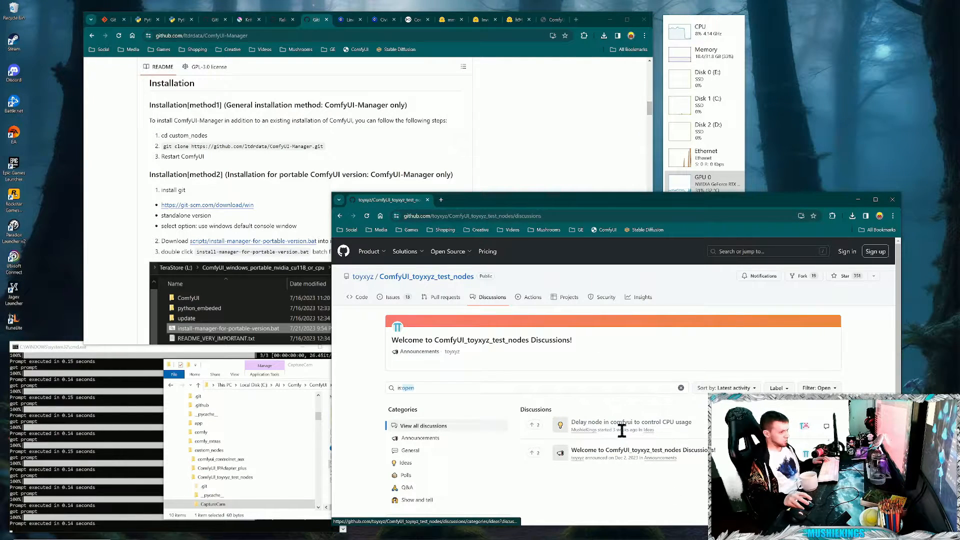
pyautogui.click(682, 424)
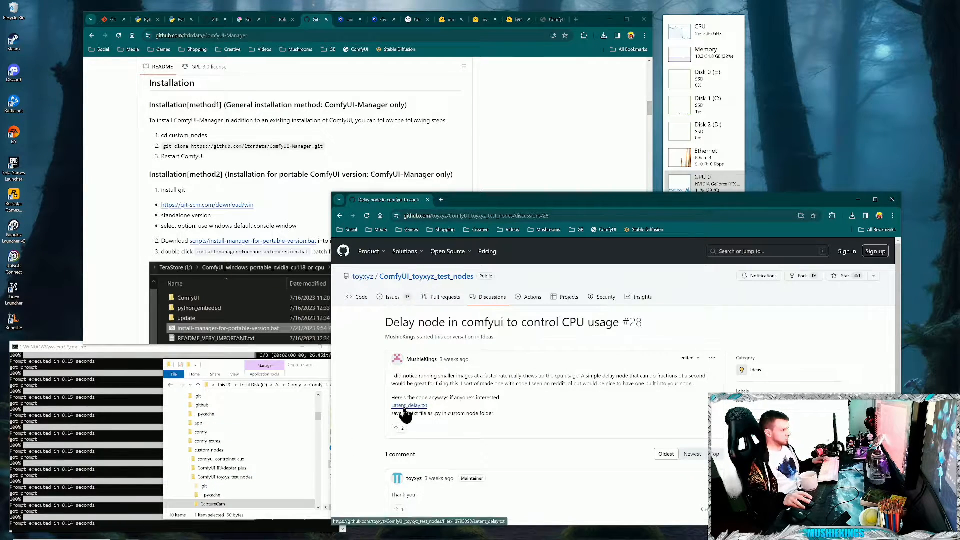
# - Download Latent_delay.txt from the discussion and place it in ComfyUI's custom_nodes folder
pyautogui.click(407, 406)
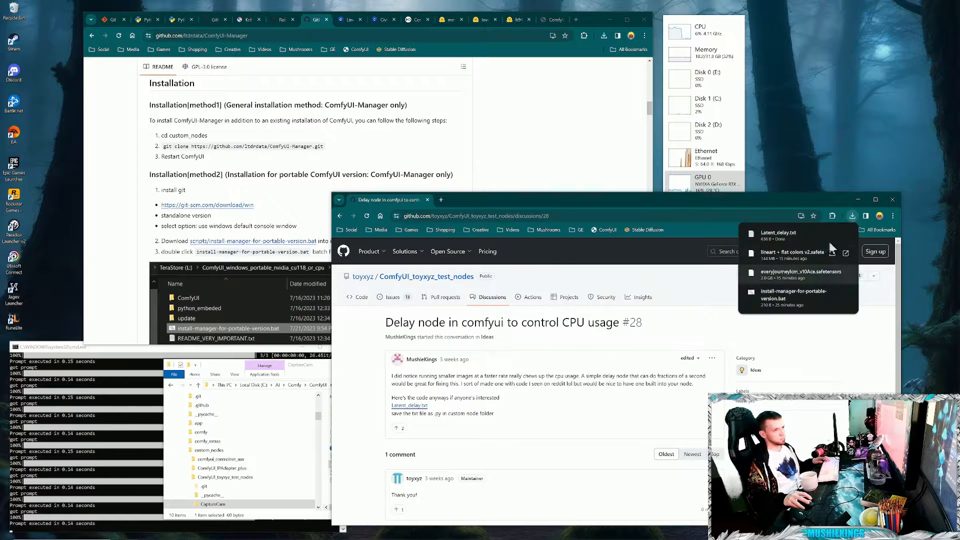
pyautogui.click(832, 234)
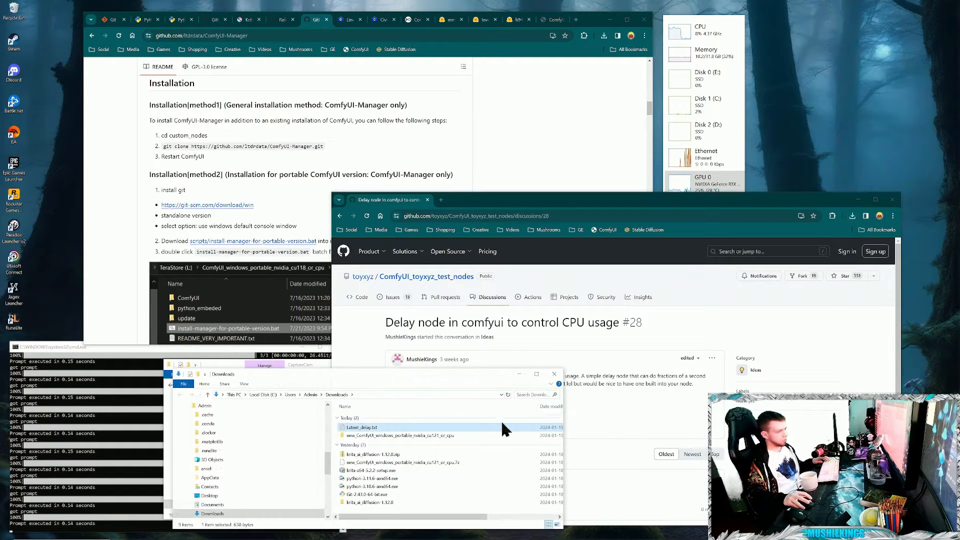
pyautogui.rightClick(365, 426)
pyautogui.click(395, 371)
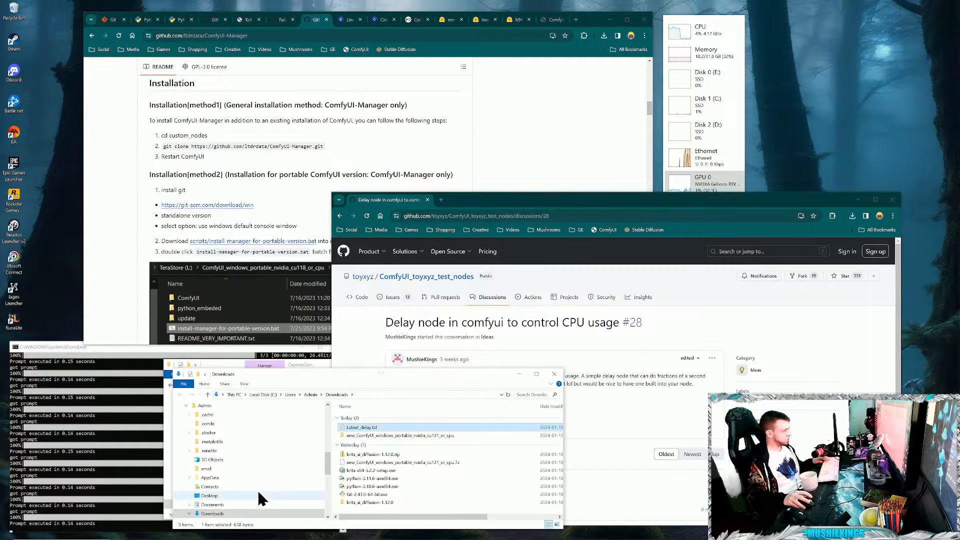
pyautogui.scroll(-10, 325, 441)
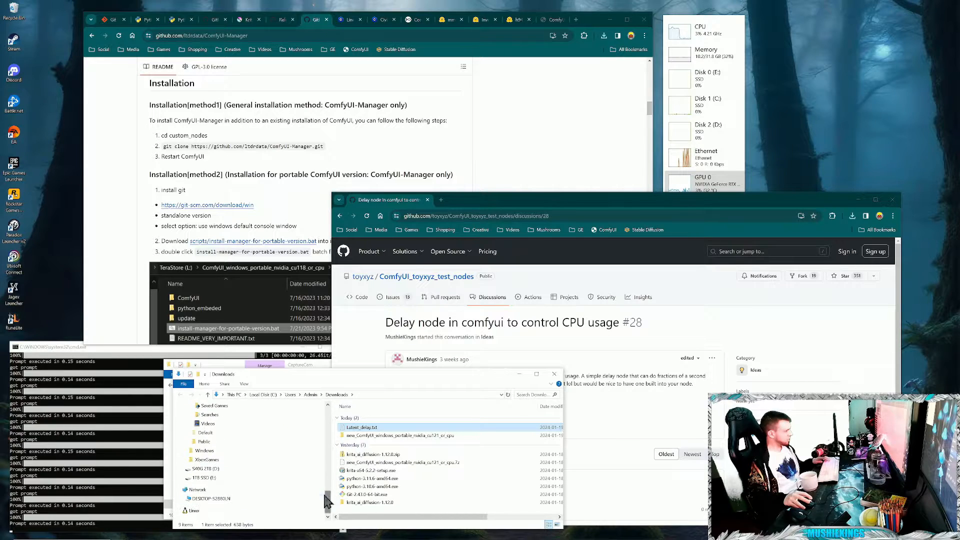
pyautogui.scroll(3, 218, 480)
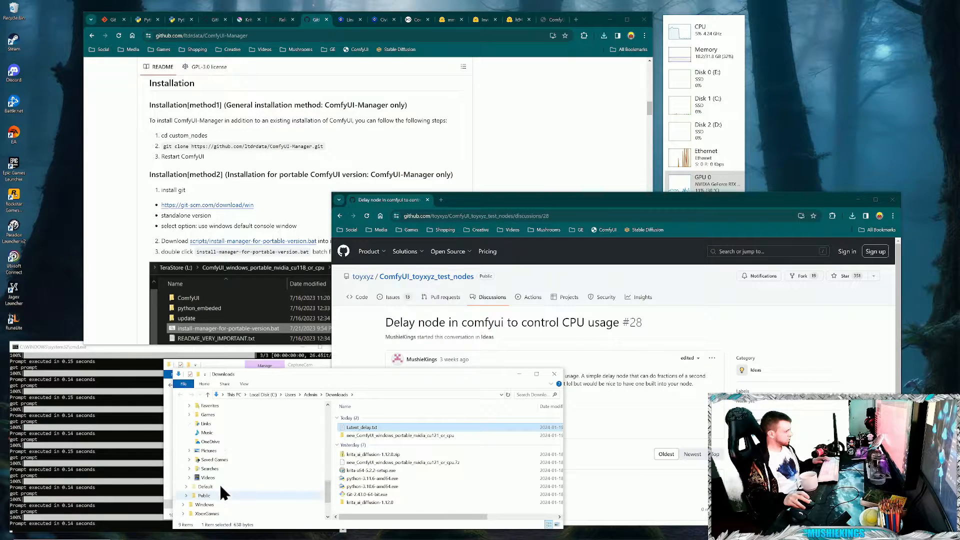
pyautogui.click(555, 375)
pyautogui.click(318, 368)
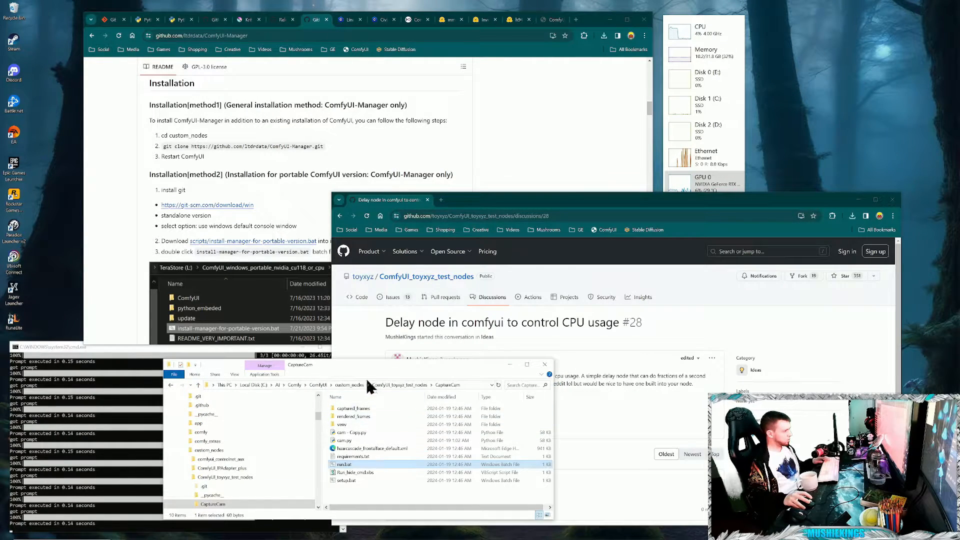
pyautogui.click(348, 385)
pyautogui.rightClick(374, 479)
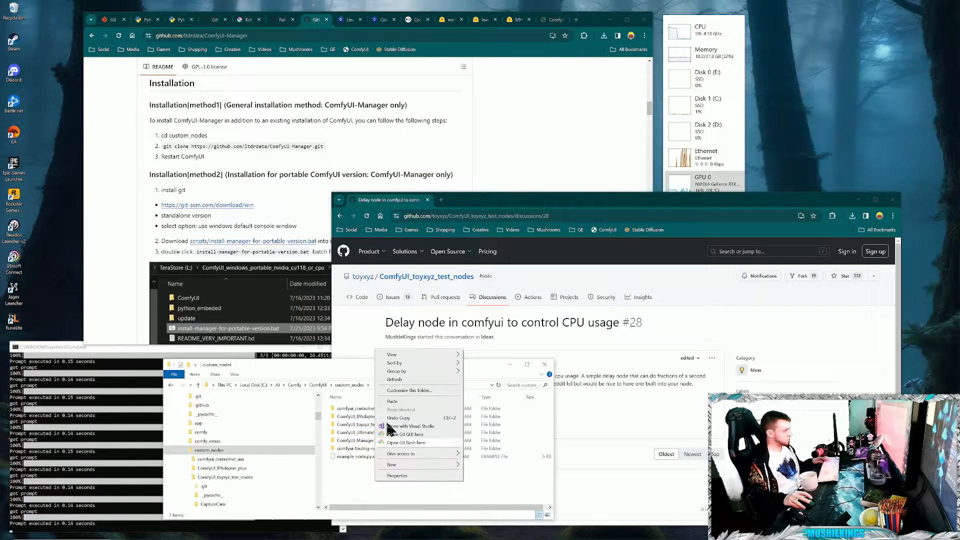
pyautogui.click(396, 402)
# - Open Latent_delay.txt in Notepad and save it in custom_nodes as Latent_delay.py with the All Files type, closing Notepad when done
pyautogui.rightClick(368, 463)
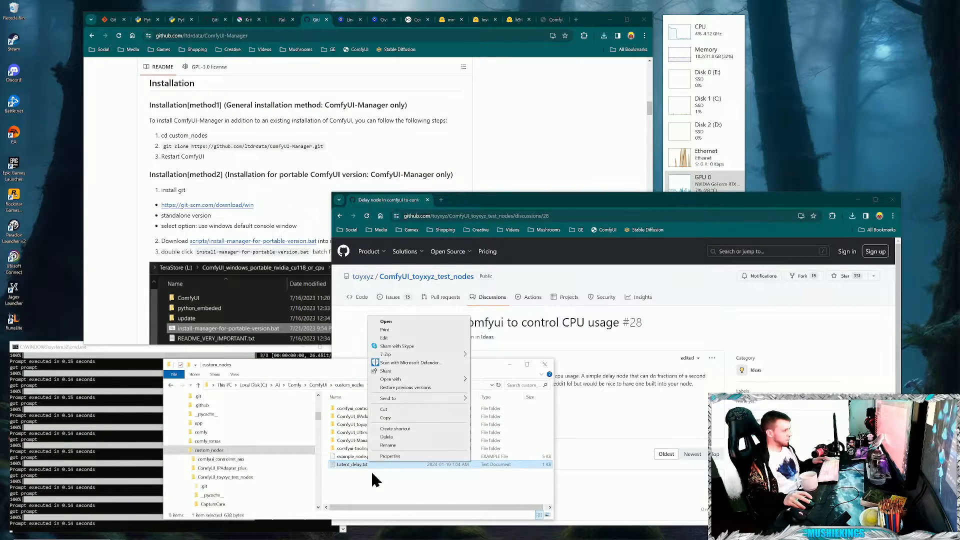
pyautogui.doubleClick(349, 465)
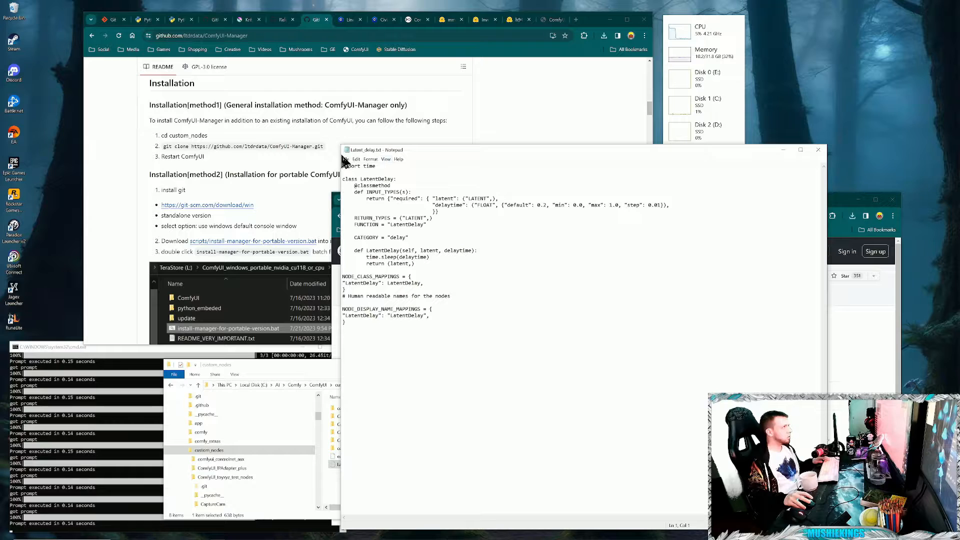
pyautogui.click(346, 159)
pyautogui.click(365, 206)
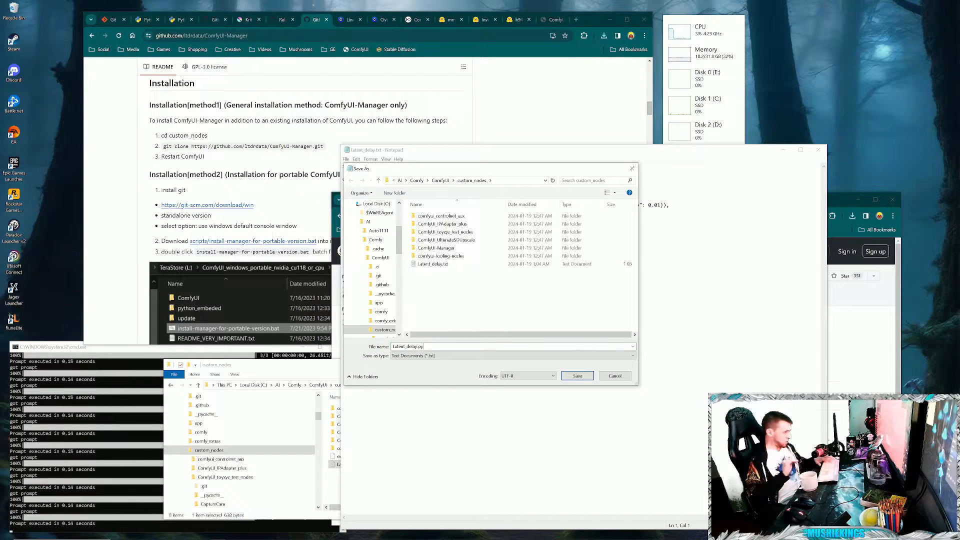
pyautogui.click(472, 359)
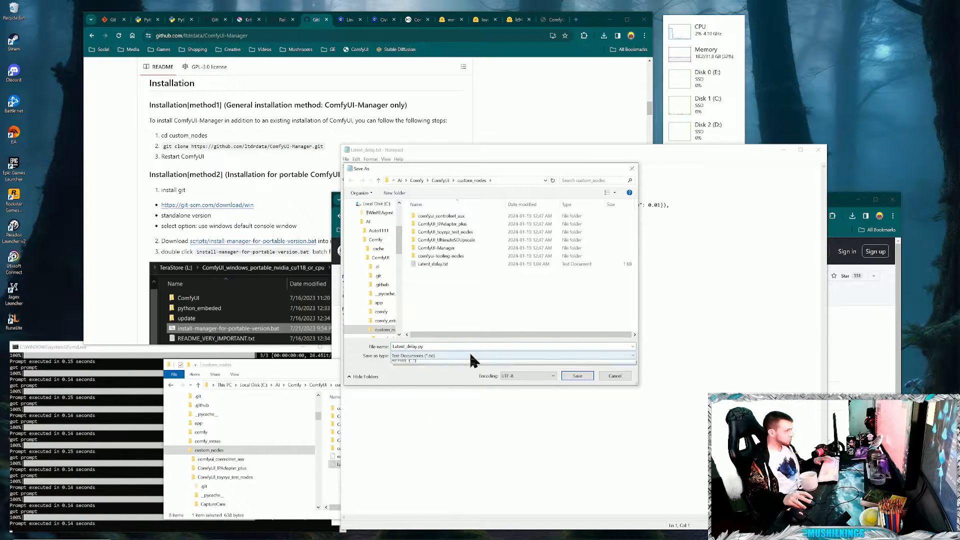
pyautogui.click(414, 376)
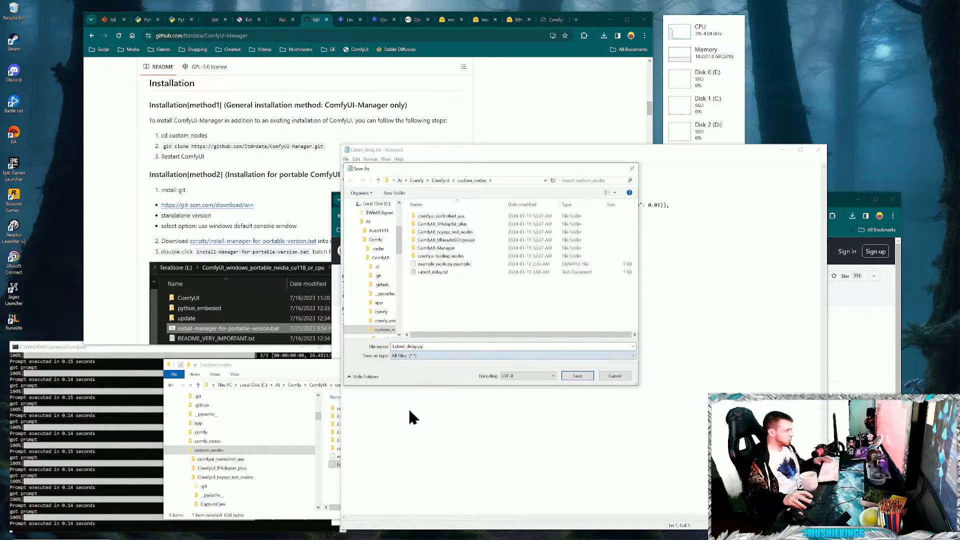
pyautogui.click(582, 377)
pyautogui.click(818, 151)
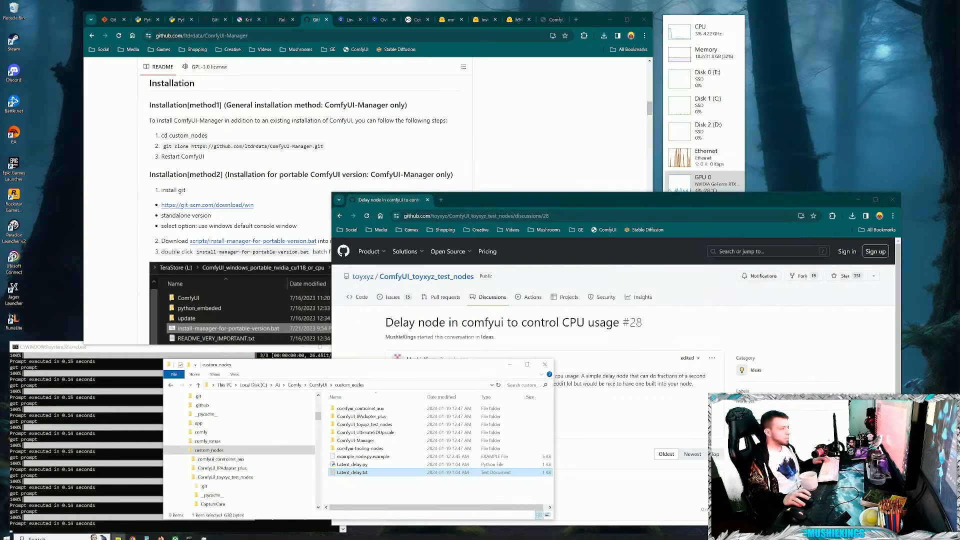
# - Shut down the running ComfyUI server console and close its browser tab
pyautogui.click(599, 18)
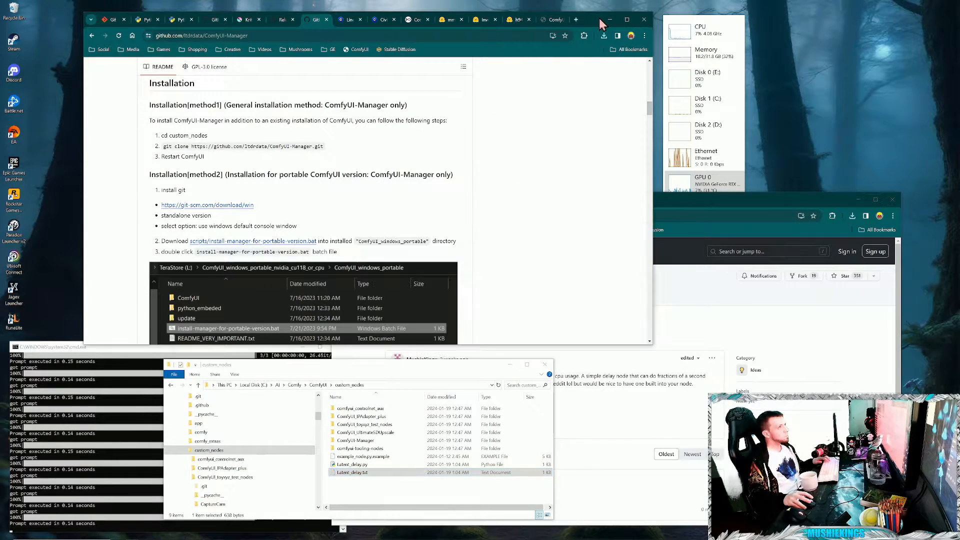
pyautogui.click(553, 19)
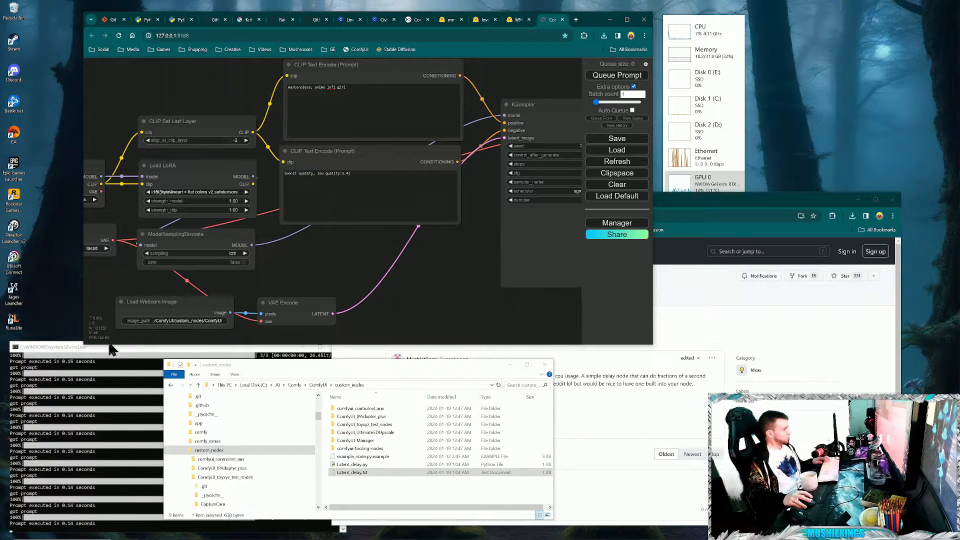
pyautogui.click(63, 349)
pyautogui.click(338, 347)
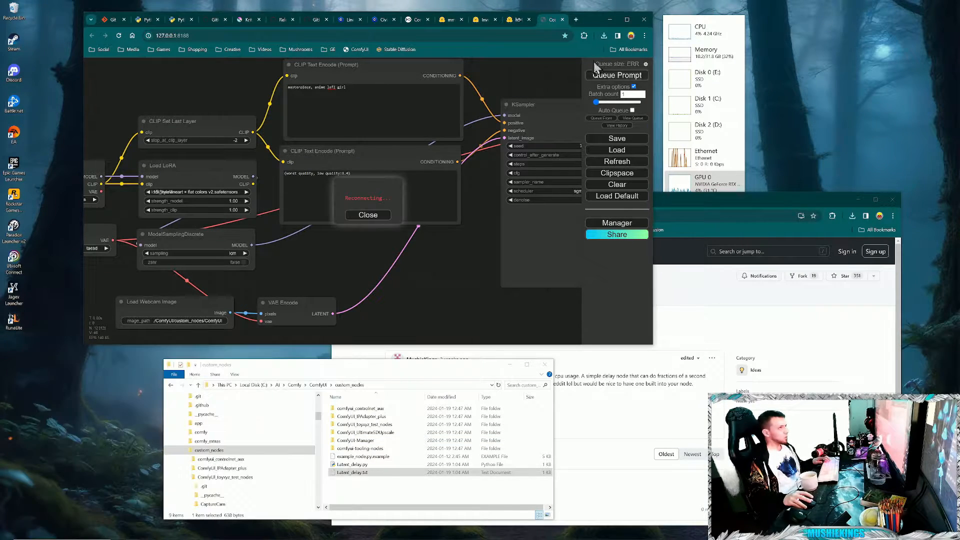
pyautogui.click(563, 19)
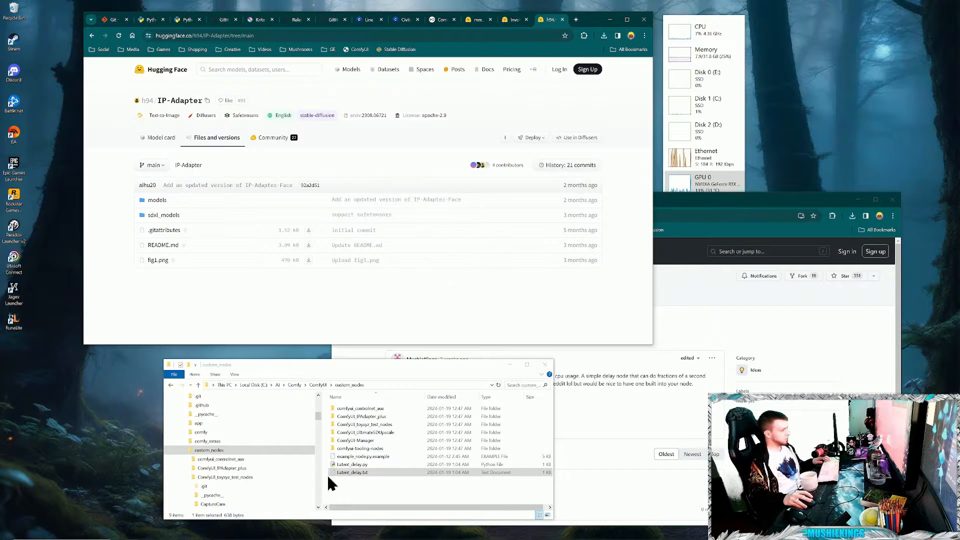
# - Restart ComfyUI with run_nvidia_gpu.bat from the C:\AI\Comfy folder and move its console below the browser window
pyautogui.click(328, 481)
pyautogui.click(295, 385)
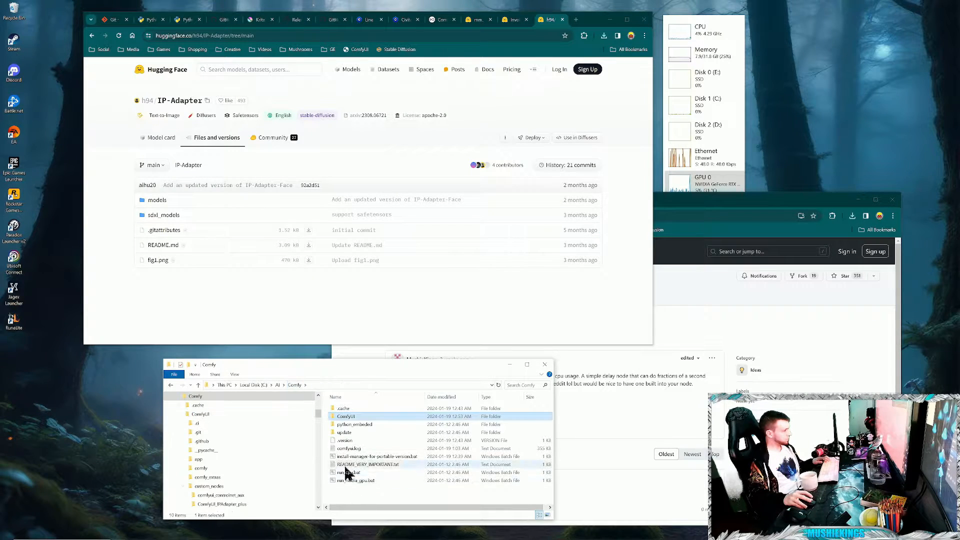
pyautogui.doubleClick(356, 489)
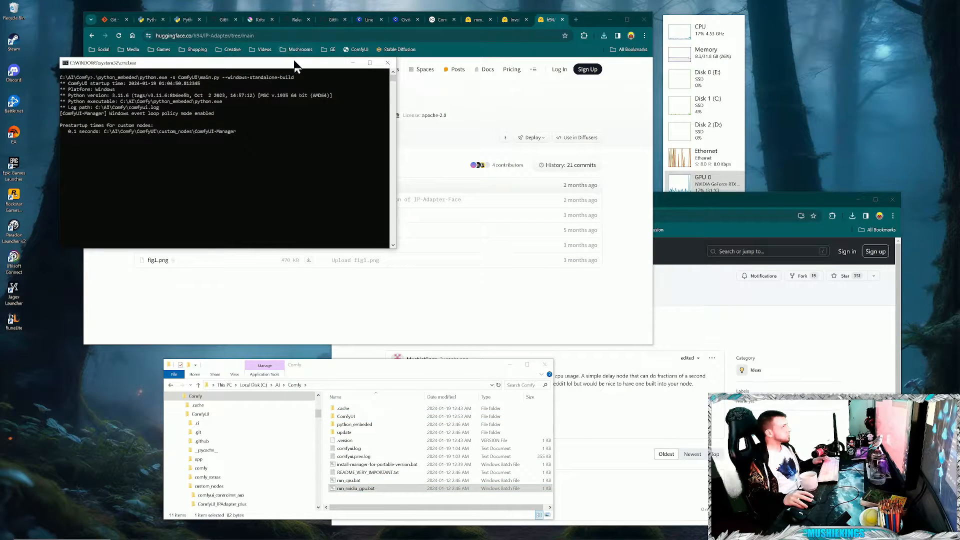
pyautogui.moveTo(295, 66); pyautogui.dragTo(250, 351)
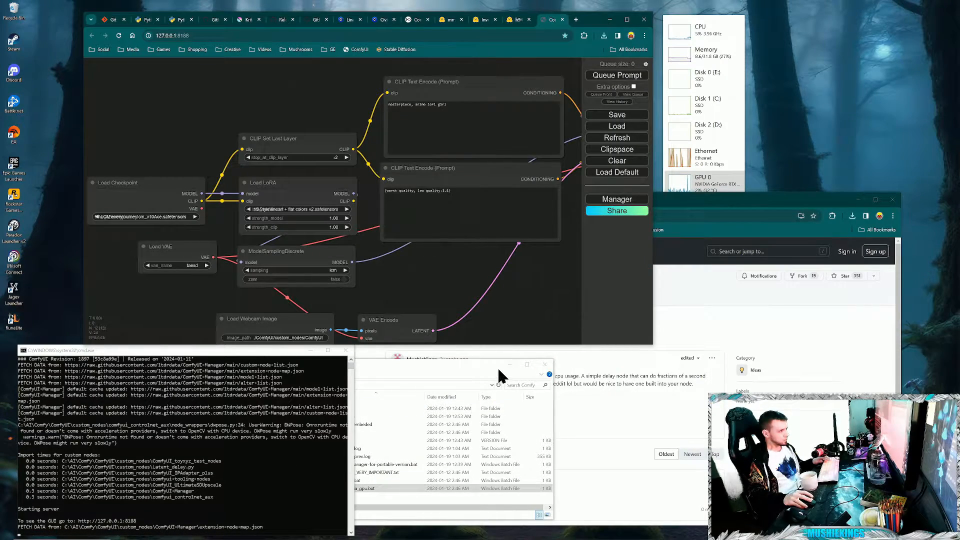
# - Clear the GitHub window off the desktop and add a LatentDelay node in the gap between VAE Encode and KSampler
pyautogui.click(858, 200)
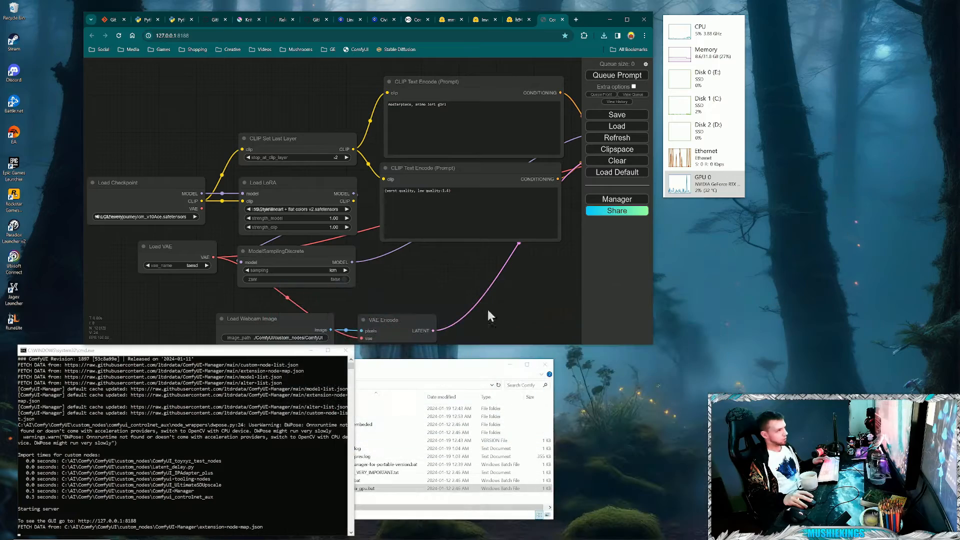
pyautogui.moveTo(580, 305); pyautogui.dragTo(399, 281)
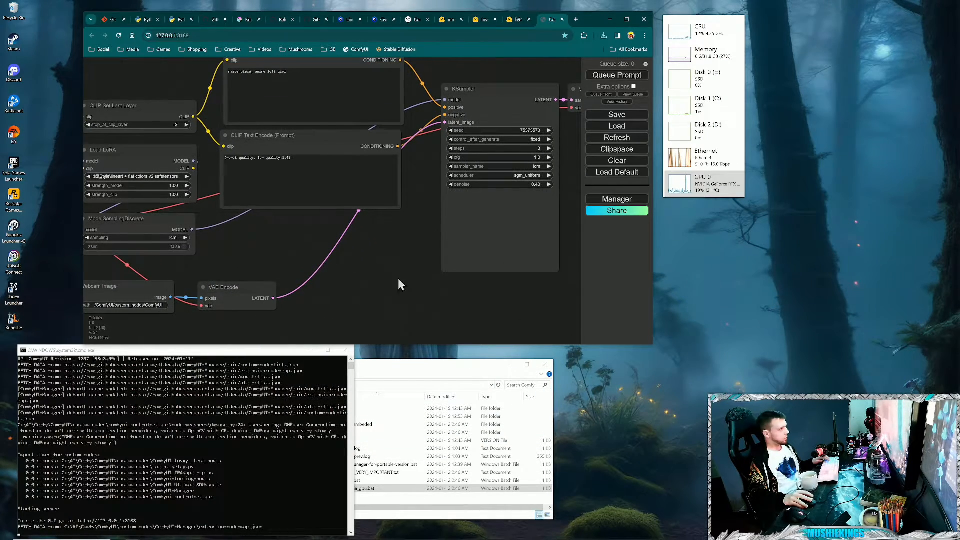
pyautogui.rightClick(316, 253)
pyautogui.click(353, 256)
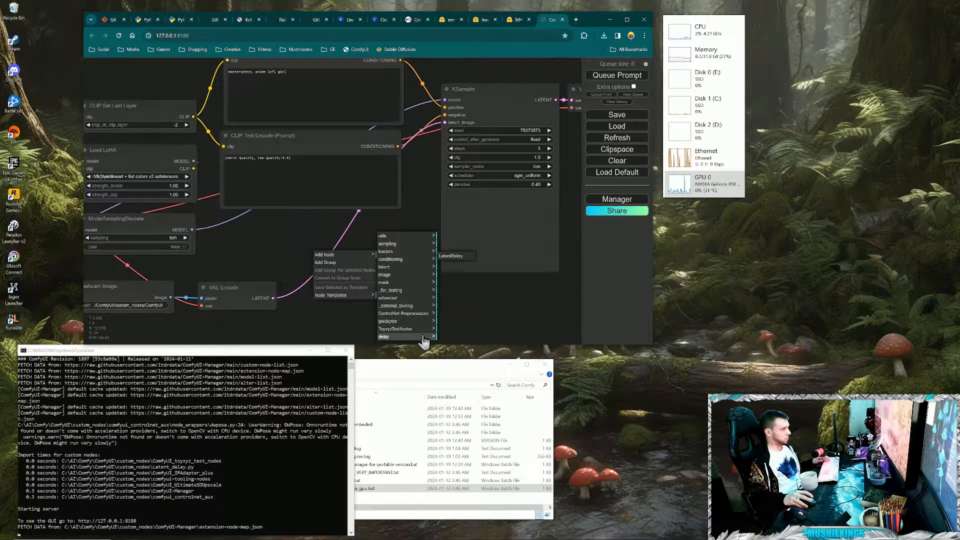
pyautogui.click(454, 255)
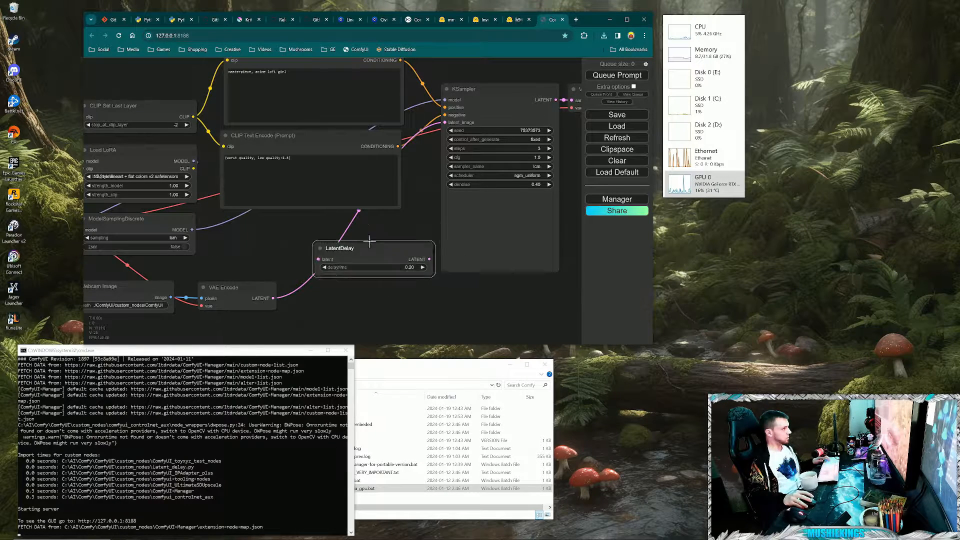
pyautogui.moveTo(406, 241); pyautogui.dragTo(368, 240)
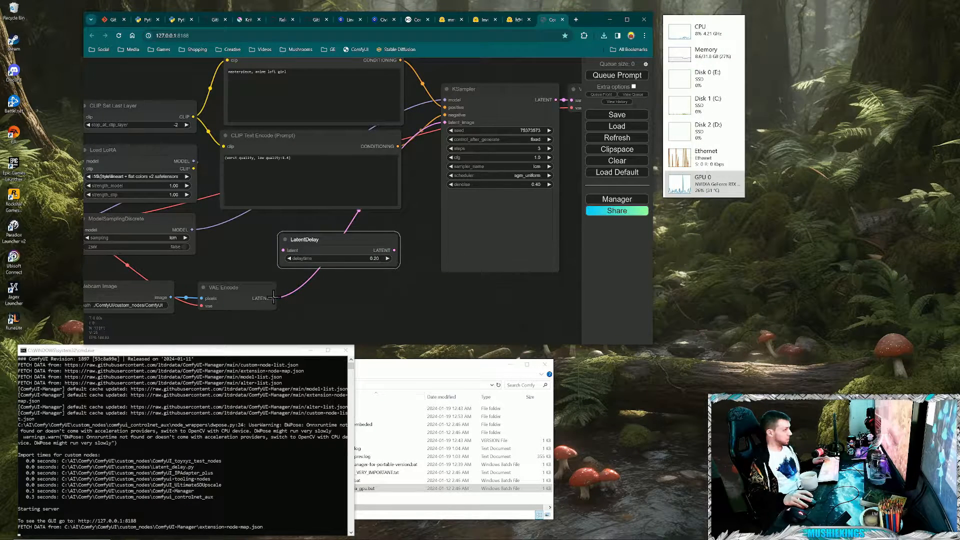
# - Route VAE Encode's LATENT output into LatentDelay, and LatentDelay's output into KSampler's latent_image input
pyautogui.moveTo(274, 298)
pyautogui.mouseDown()
pyautogui.moveTo(293, 282)
pyautogui.moveTo(274, 300)
pyautogui.mouseUp()
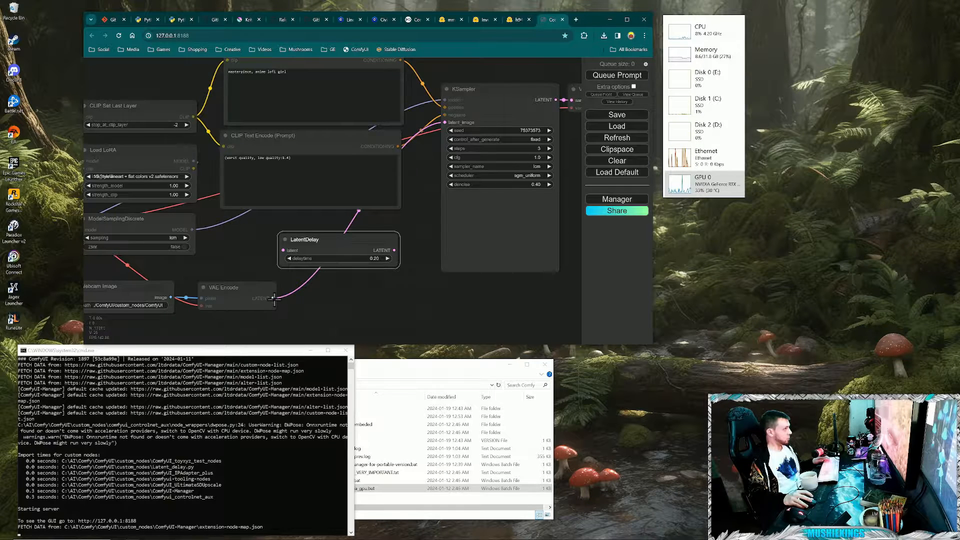
pyautogui.moveTo(284, 247); pyautogui.dragTo(285, 249)
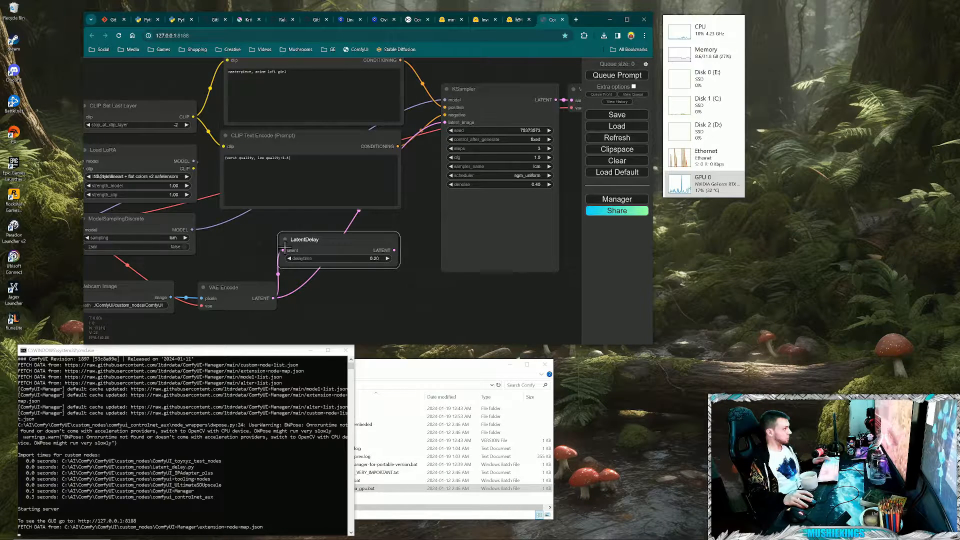
pyautogui.moveTo(395, 251); pyautogui.dragTo(448, 122)
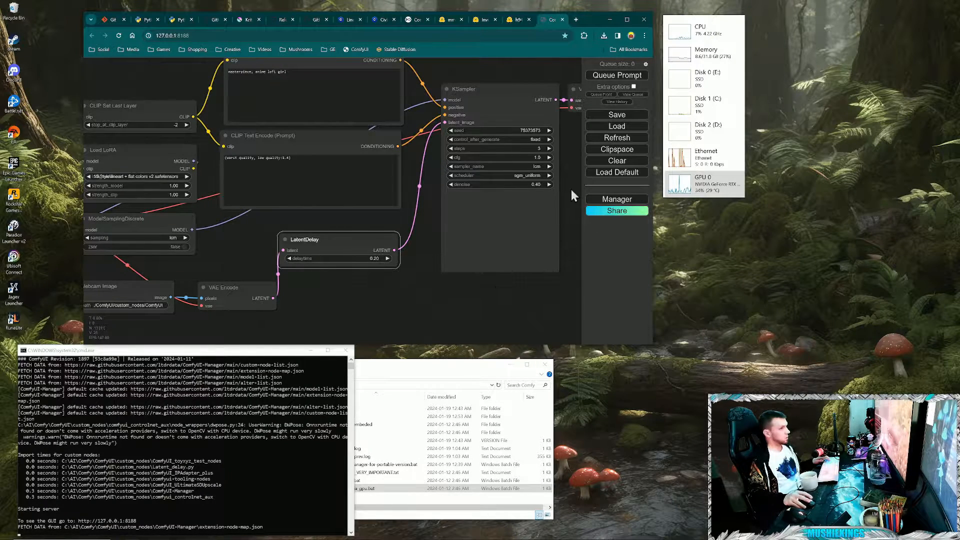
# - Launch run.bat from custom_nodes\ComfyUI_toyxyz_test_nodes\CaptureCam and move the Webcam App clear of the browser window
pyautogui.click(392, 510)
pyautogui.doubleClick(339, 417)
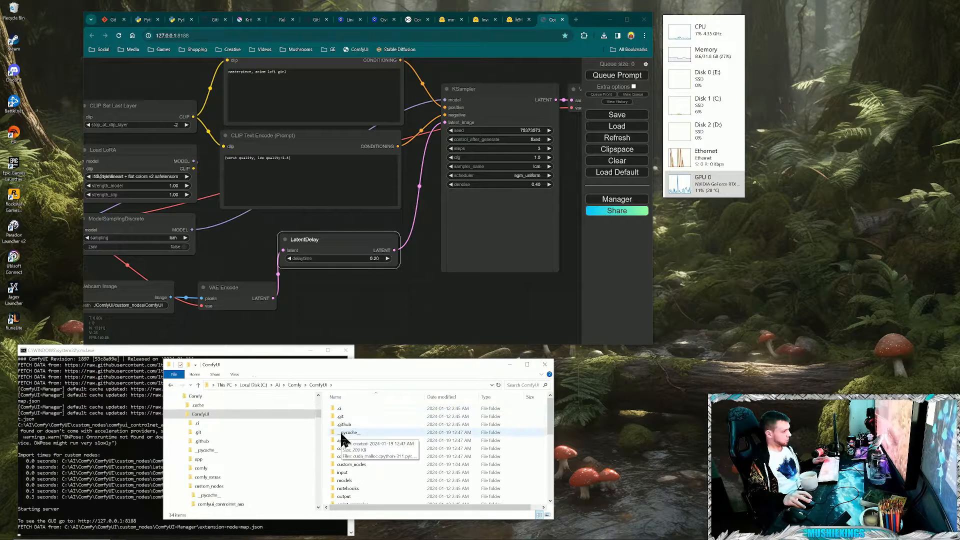
pyautogui.click(354, 464)
pyautogui.doubleClick(354, 465)
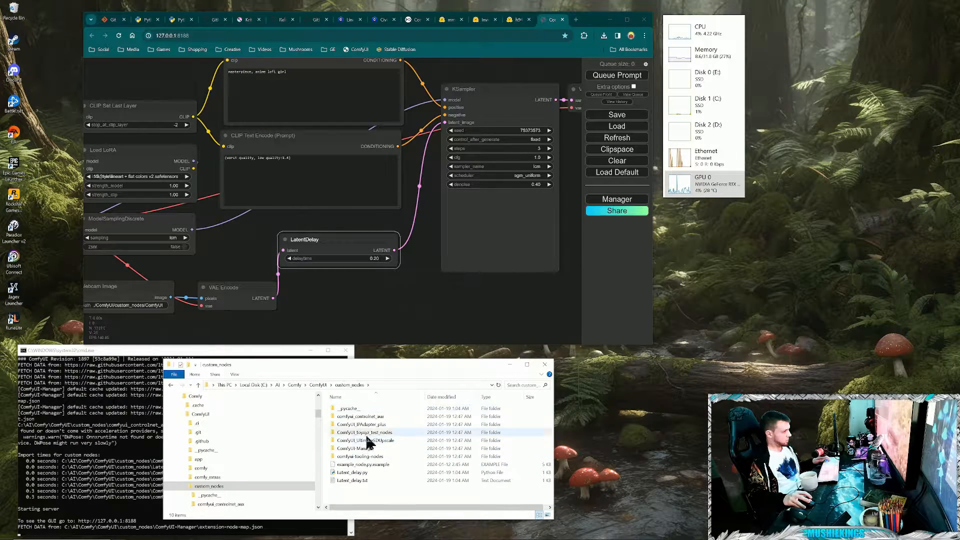
pyautogui.doubleClick(363, 440)
pyautogui.doubleClick(353, 424)
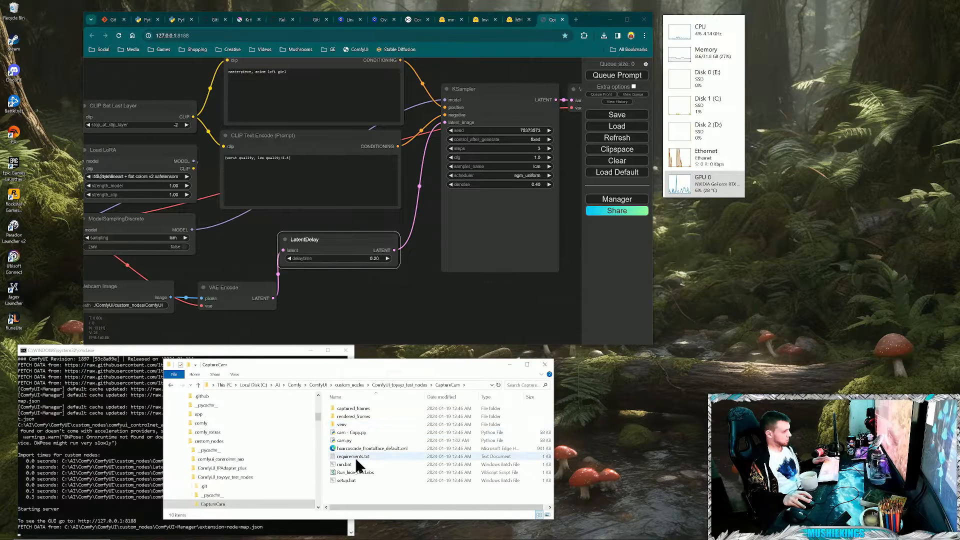
pyautogui.doubleClick(350, 464)
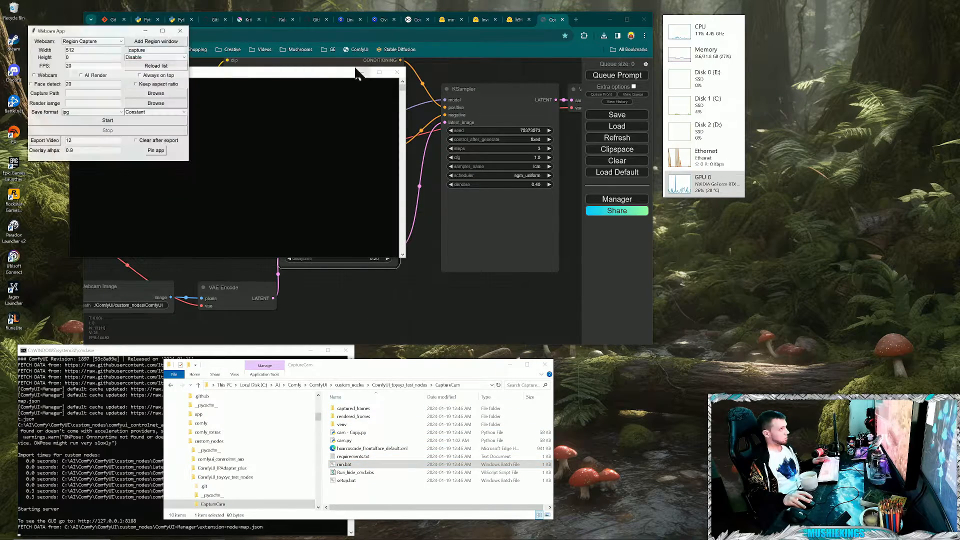
pyautogui.moveTo(107, 25); pyautogui.dragTo(690, 369)
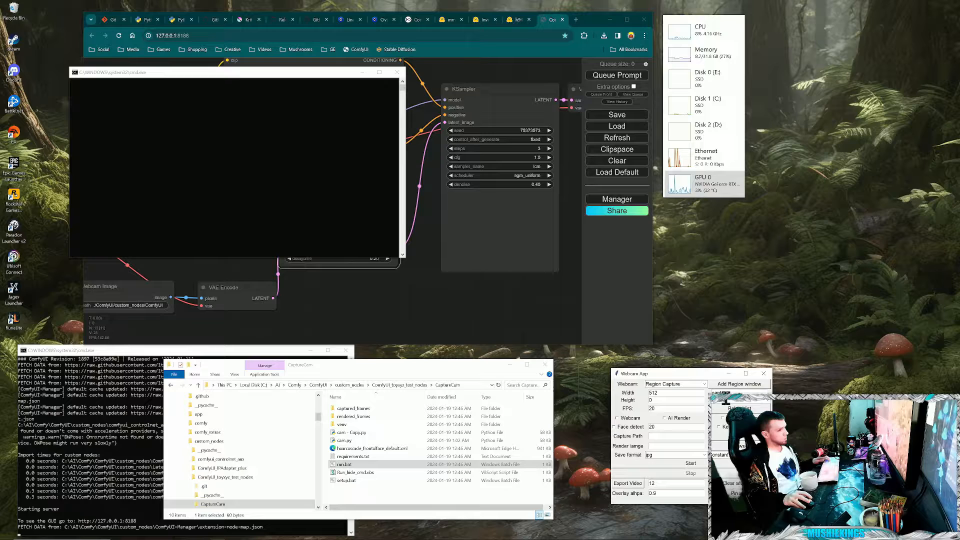
# - Add a capture region window over the desktop wallpaper, start the Region Capture, and minimise the Webcam App's console
pyautogui.click(701, 464)
pyautogui.click(703, 473)
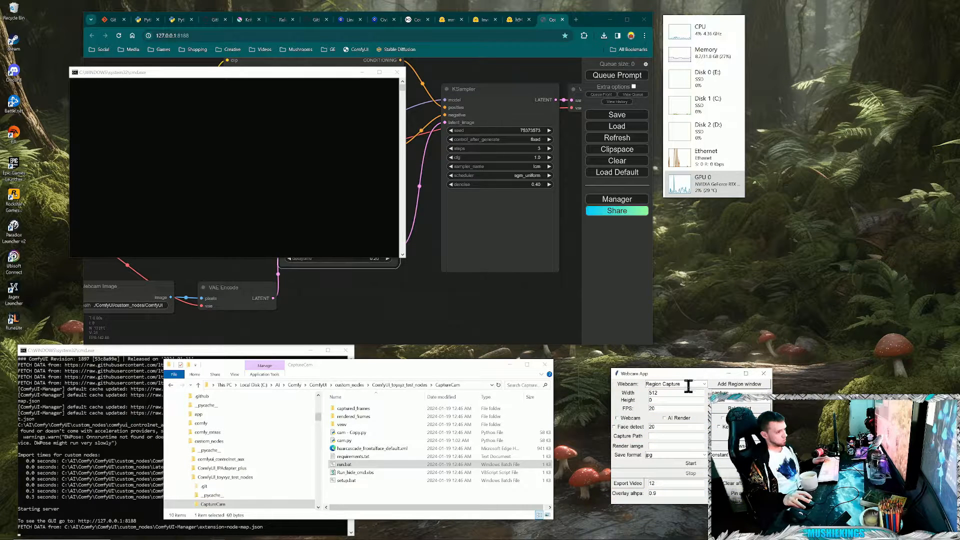
pyautogui.click(730, 384)
pyautogui.moveTo(151, 106); pyautogui.dragTo(753, 231)
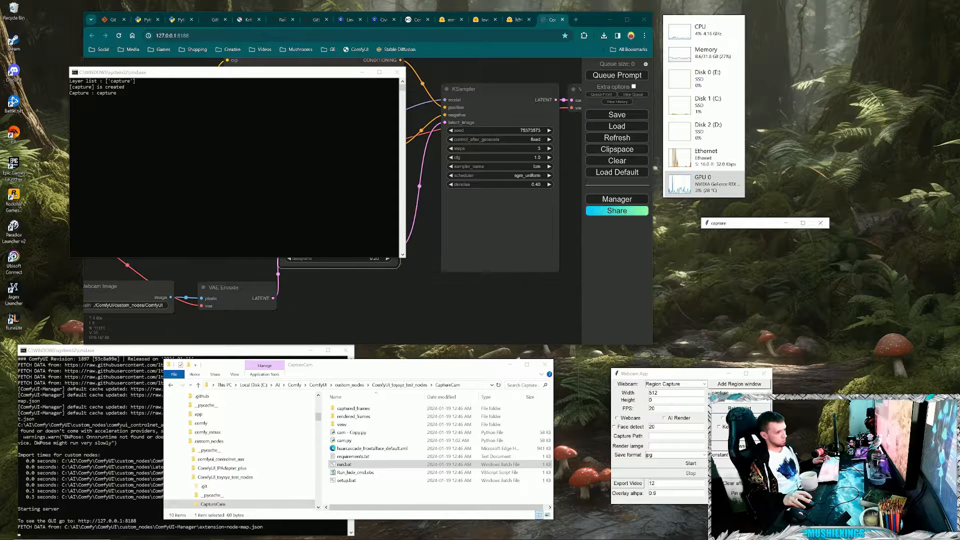
pyautogui.click(692, 464)
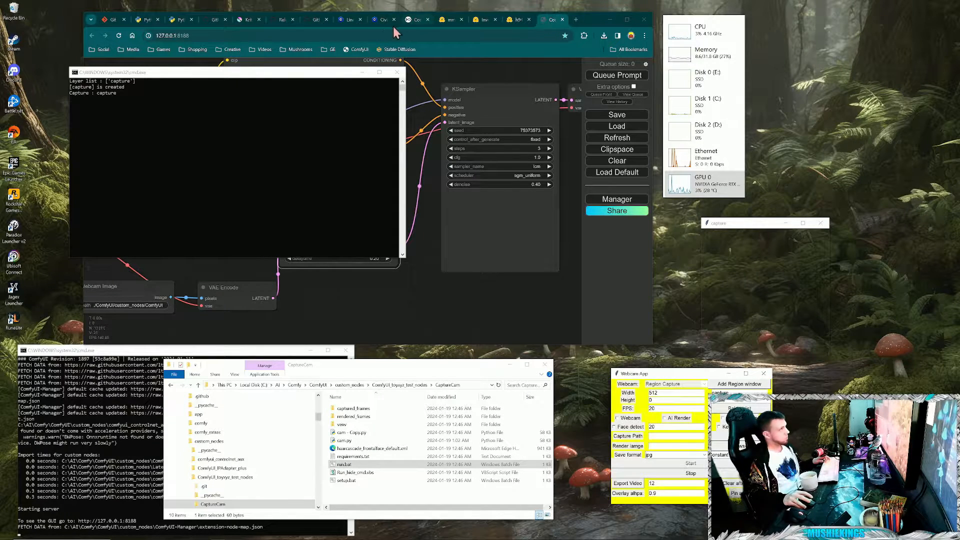
pyautogui.click(363, 72)
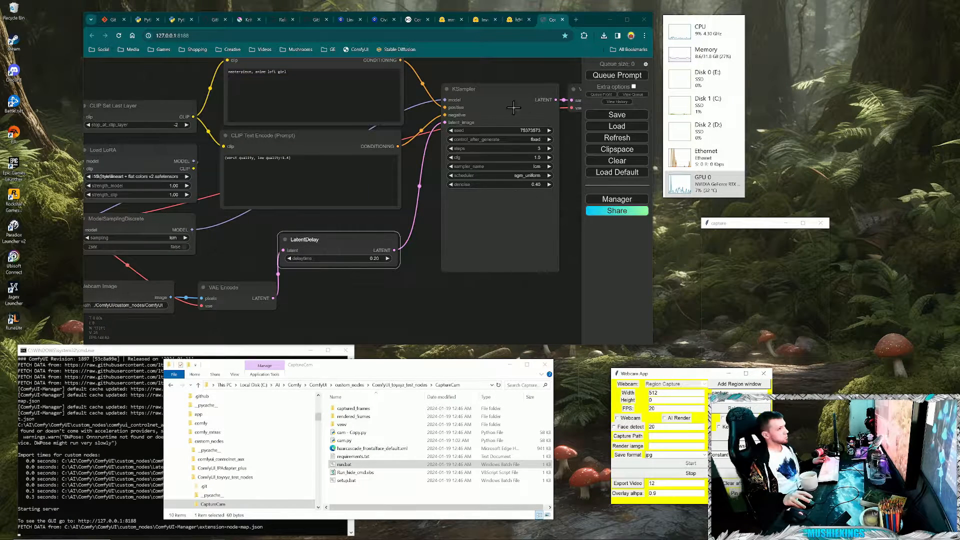
# - Queue the workflow continuously with Auto Queue, and show the AI Render preview while shifting the capture region over the wallpaper
pyautogui.click(642, 76)
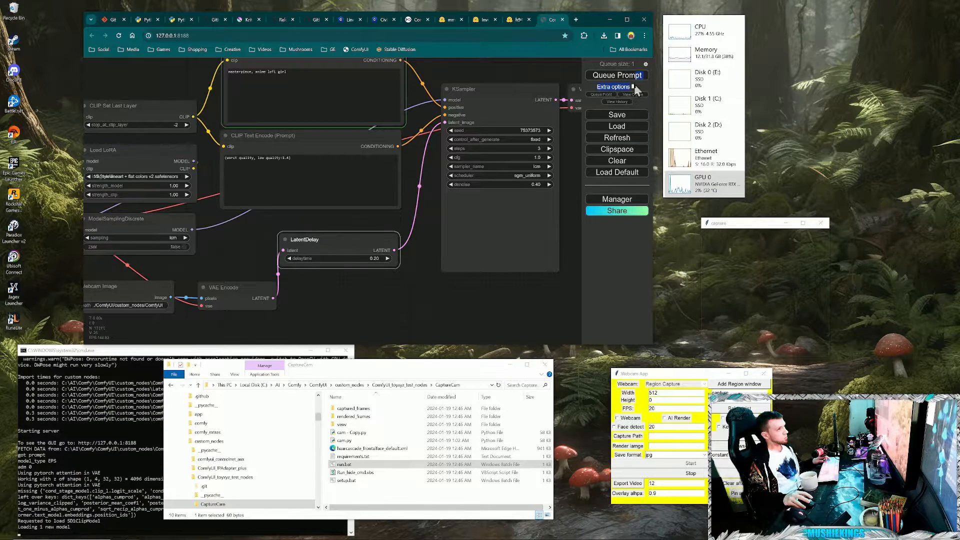
pyautogui.click(633, 87)
pyautogui.click(632, 112)
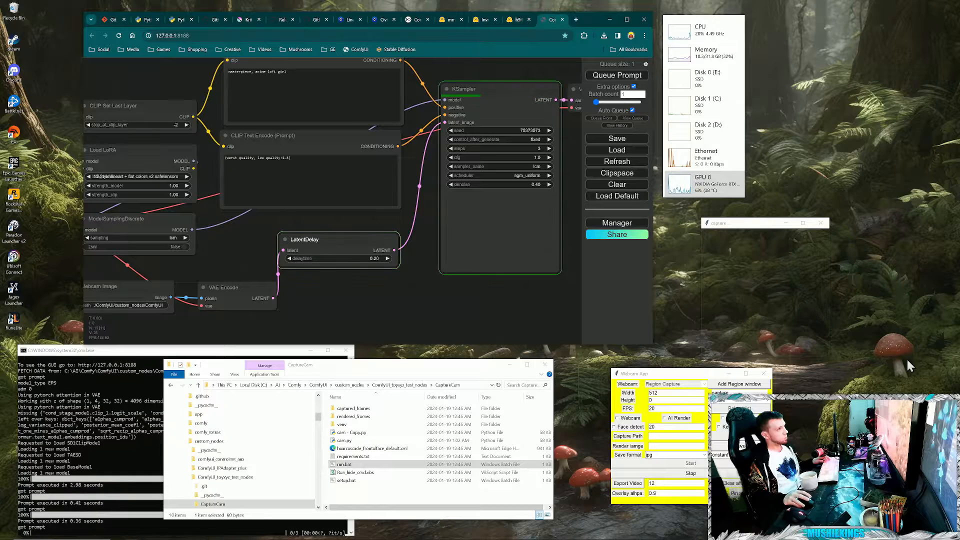
pyautogui.click(664, 418)
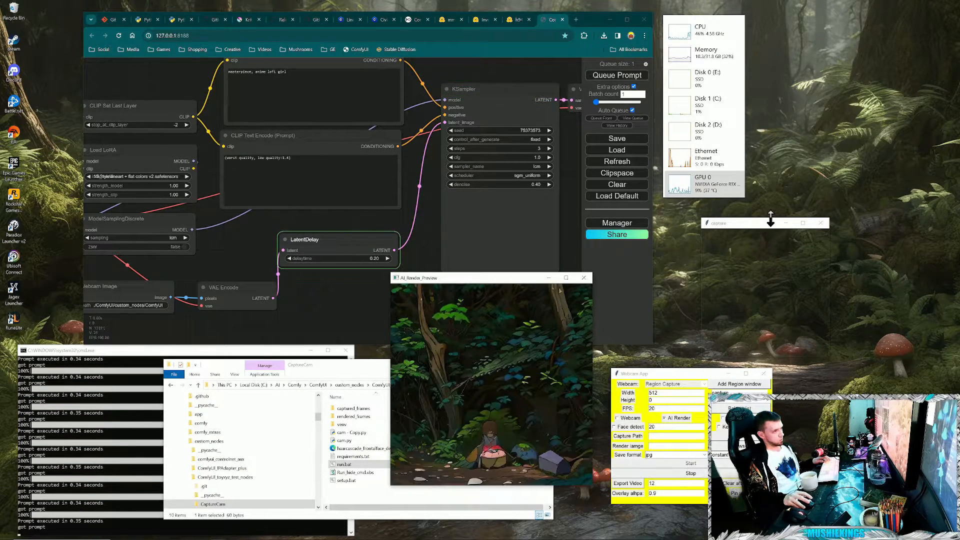
pyautogui.moveTo(771, 219); pyautogui.dragTo(820, 191)
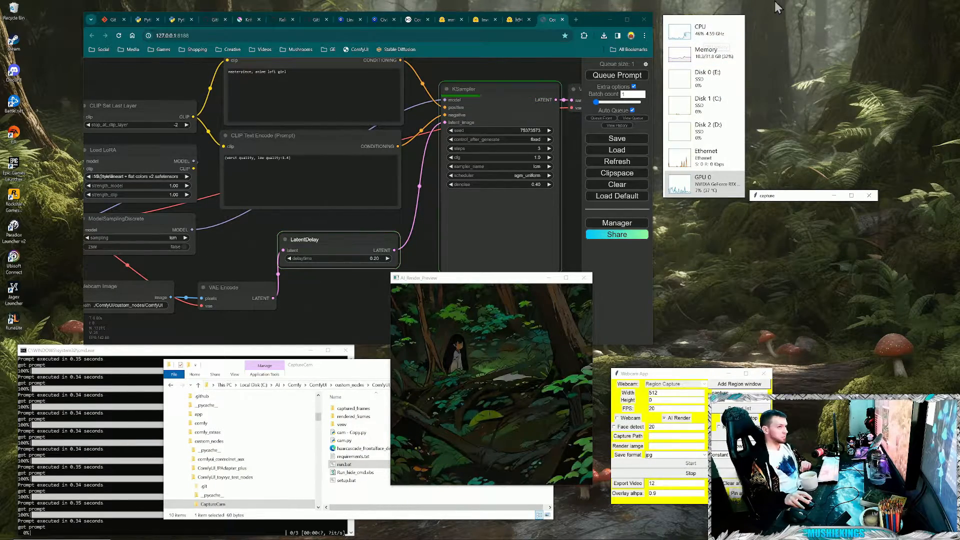
# - Set LatentDelay's delaytime to 0.15 and shift the capture region to another part of the wallpaper
pyautogui.moveTo(345, 262); pyautogui.dragTo(365, 264)
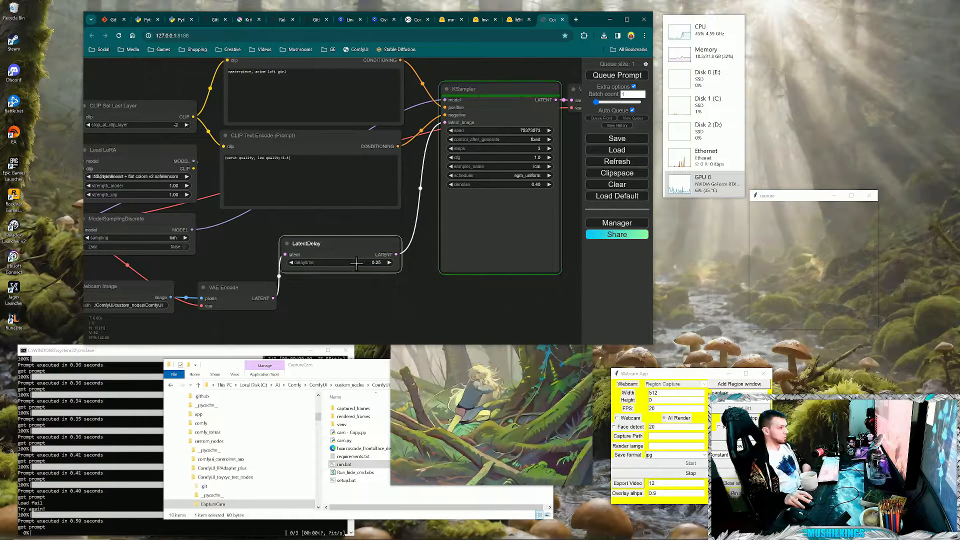
pyautogui.click(365, 263)
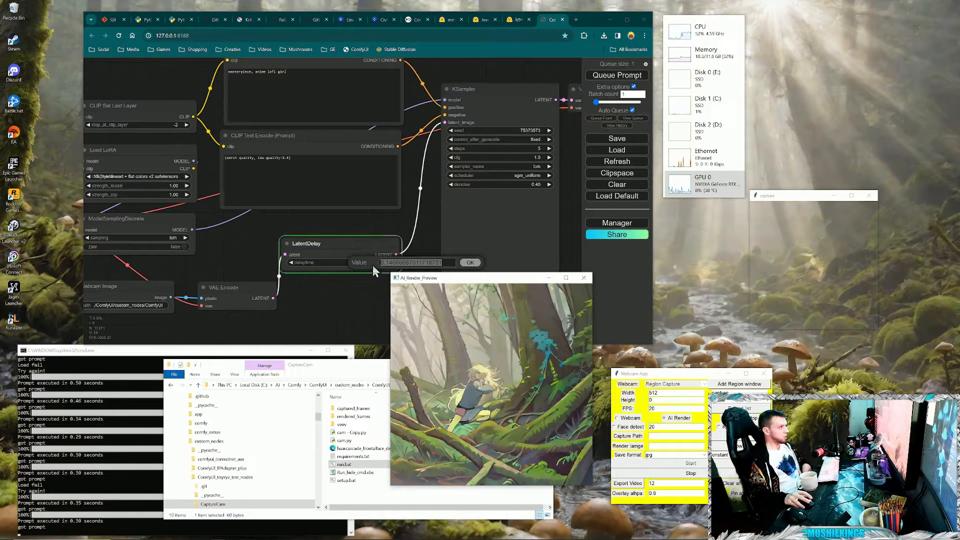
pyautogui.click(336, 227)
pyautogui.click(469, 263)
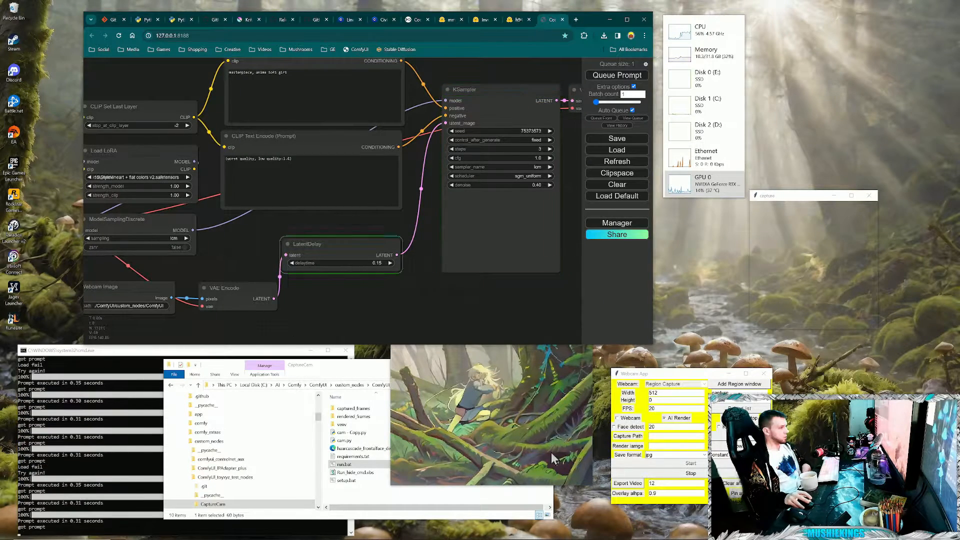
pyautogui.moveTo(784, 198); pyautogui.dragTo(762, 221)
# - Shut down the Webcam App and the ComfyUI server console, and close the ComfyUI browser tab
pyautogui.click(345, 20)
pyautogui.click(764, 375)
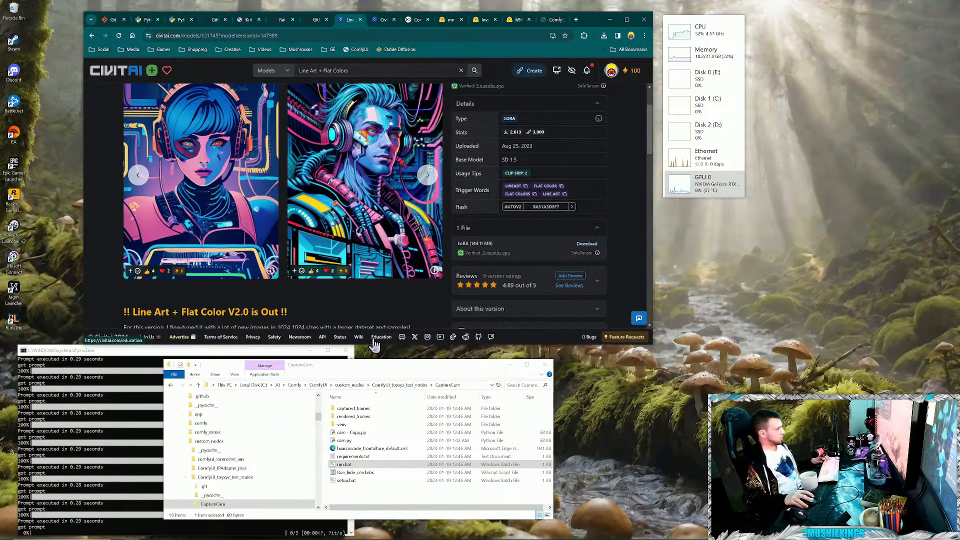
pyautogui.click(350, 353)
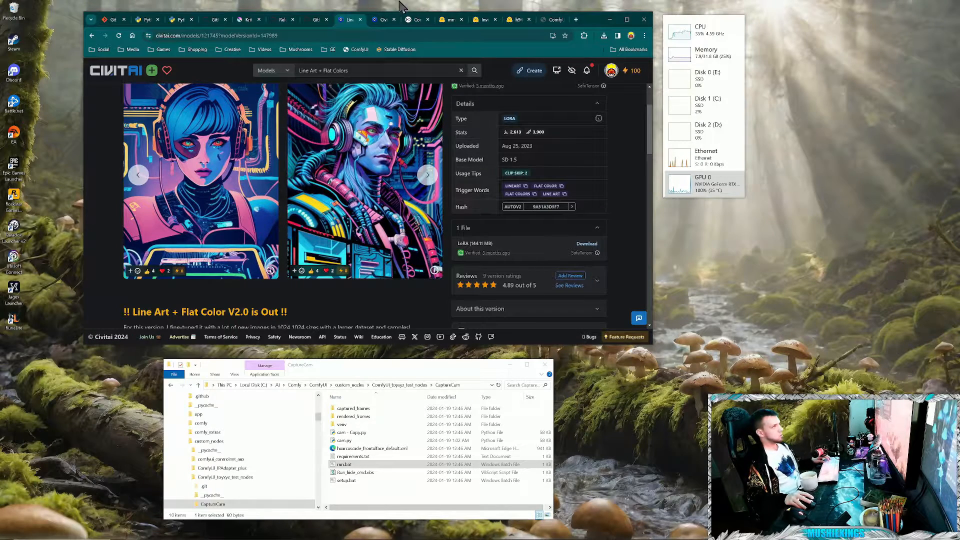
pyautogui.click(556, 21)
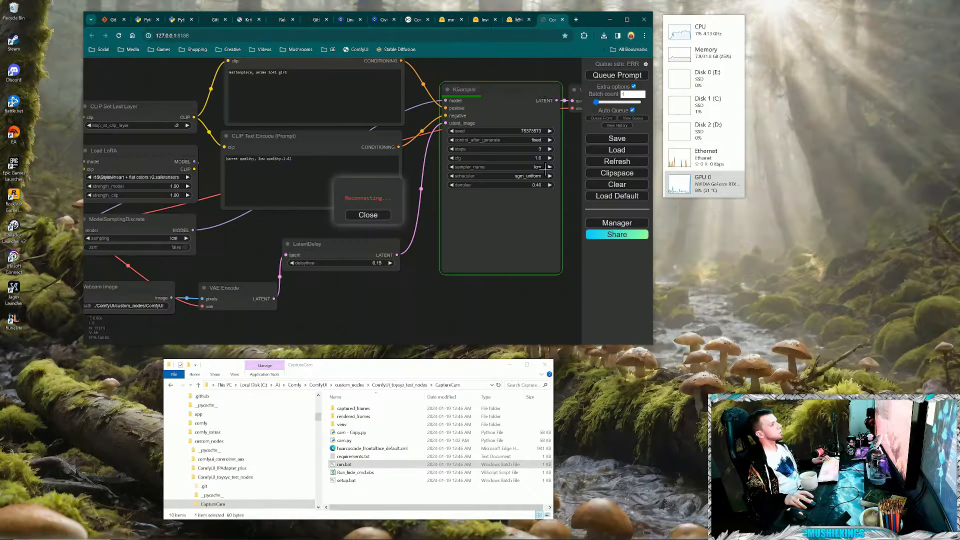
pyautogui.click(633, 87)
pyautogui.click(562, 19)
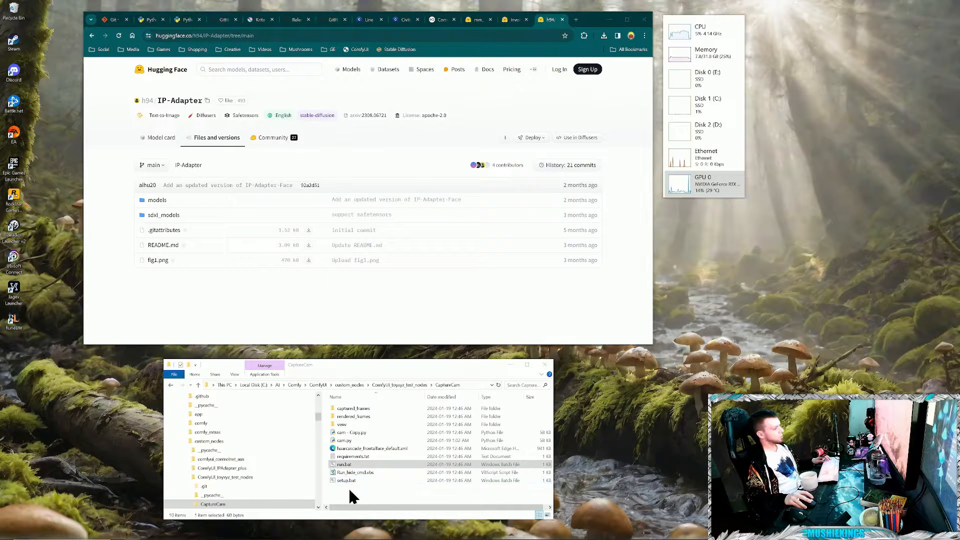
# - Restart ComfyUI with run_nvidia_gpu.bat from the C:\AI\Comfy folder and arrange its console and the folder window side by side
pyautogui.click(349, 487)
pyautogui.scroll(1, 219, 455)
pyautogui.scroll(1, 218, 455)
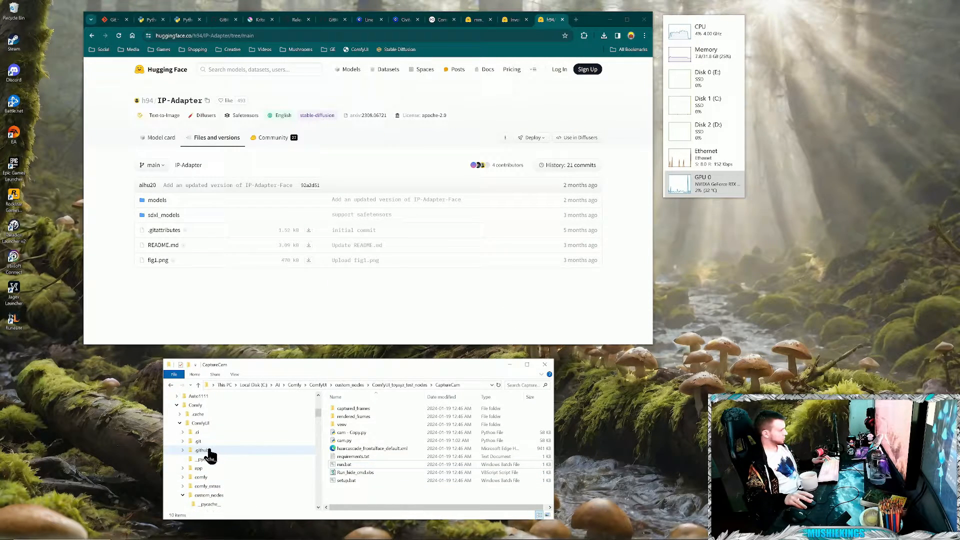
pyautogui.click(194, 424)
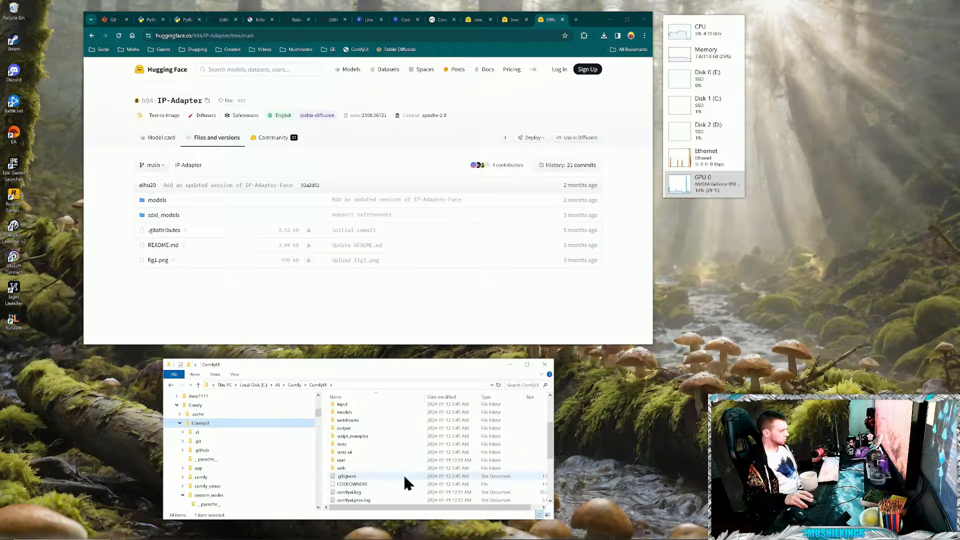
pyautogui.click(202, 404)
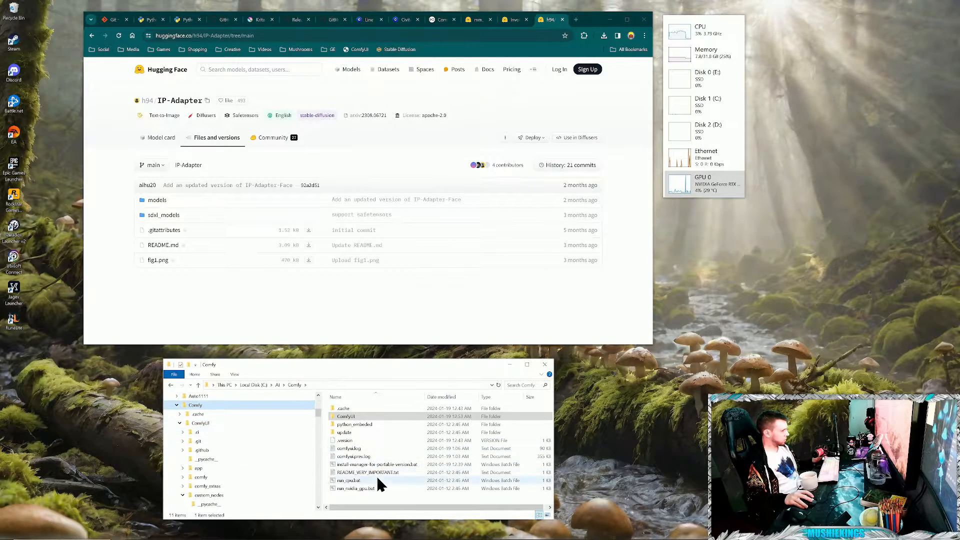
pyautogui.doubleClick(345, 488)
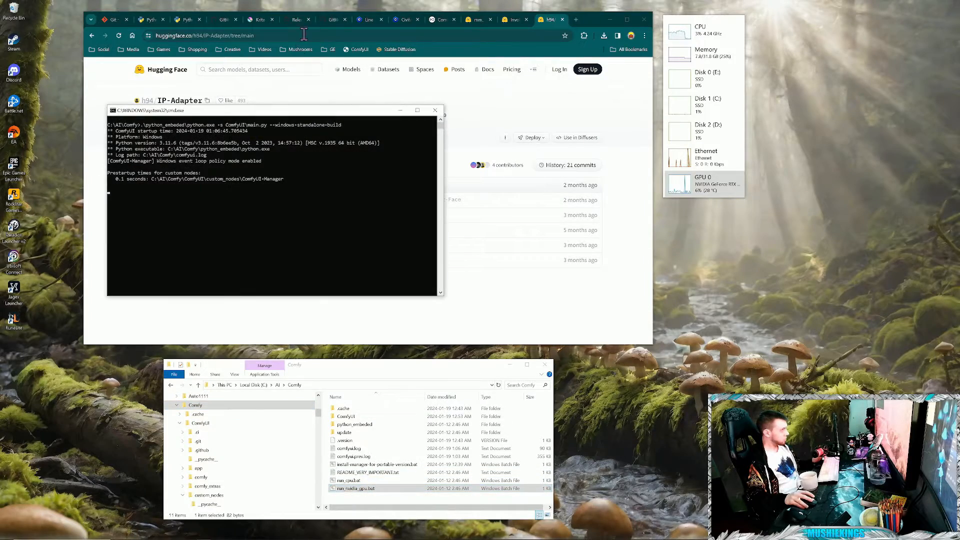
pyautogui.moveTo(347, 120); pyautogui.dragTo(261, 360)
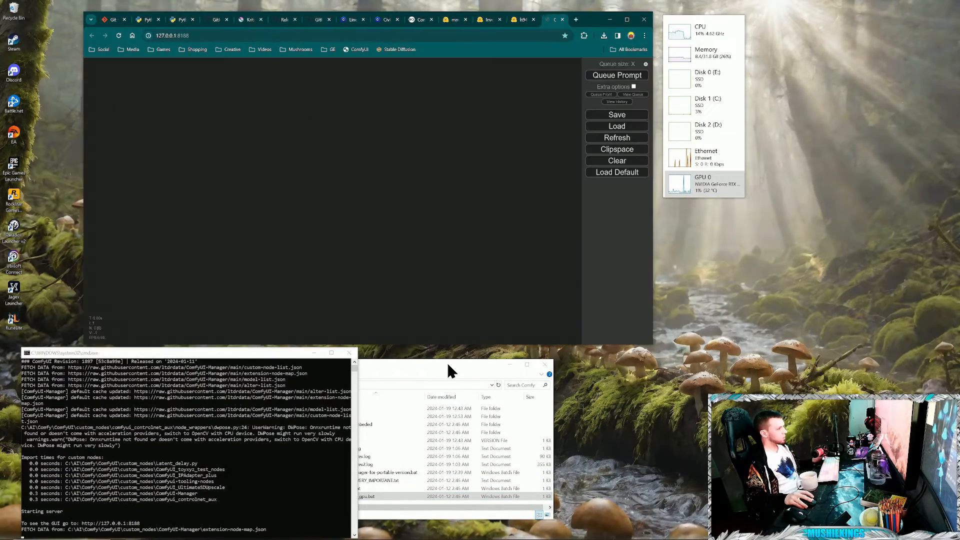
pyautogui.moveTo(448, 362); pyautogui.dragTo(685, 373)
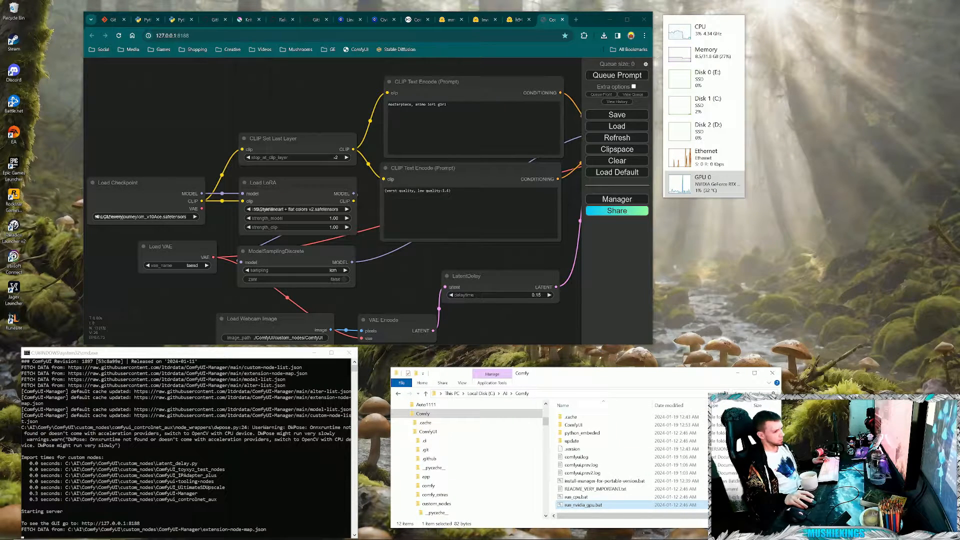
# - Open a blank browser tab and copy the Olivio Matt3o Blink workflow file name from C:\AI\Comfy2\workflows\Matt3o Workflow Files
pyautogui.click(576, 19)
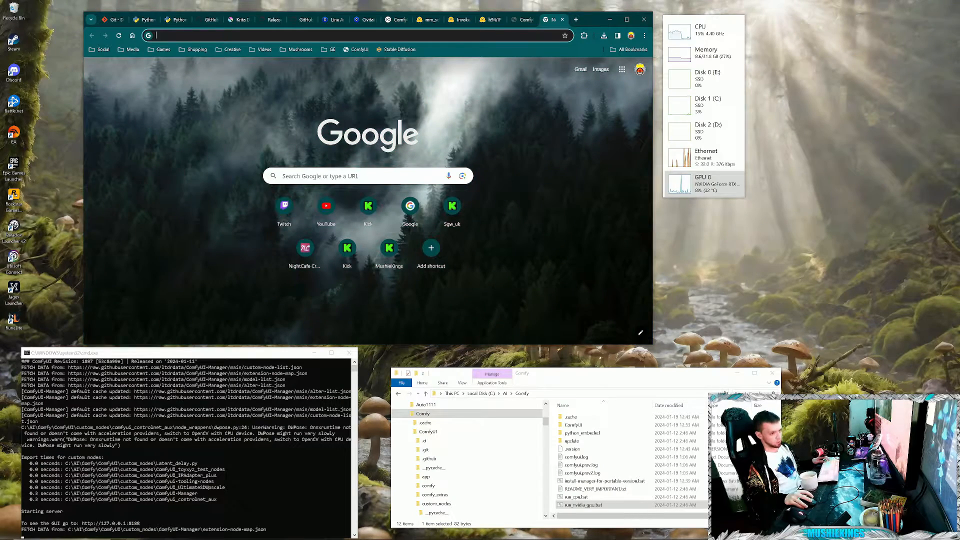
pyautogui.click(176, 531)
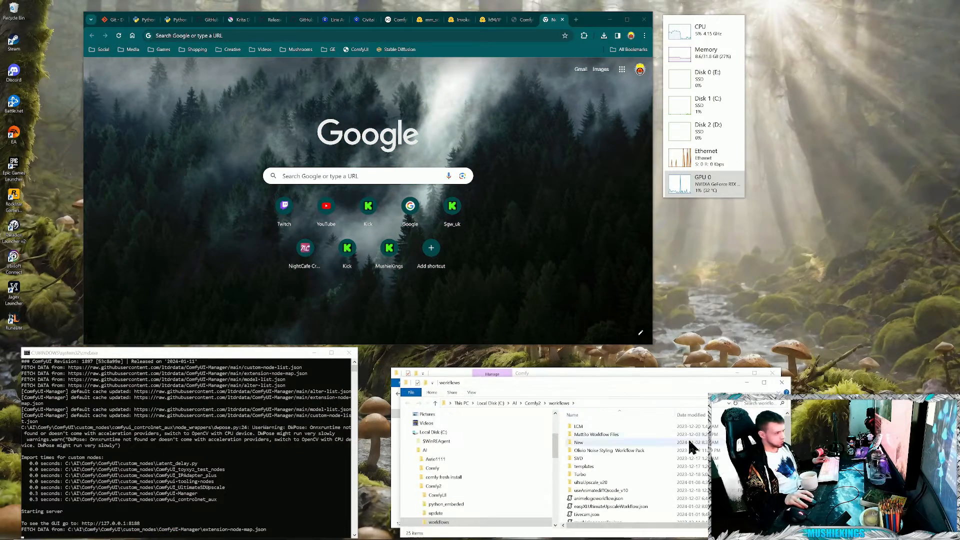
pyautogui.moveTo(653, 390); pyautogui.dragTo(627, 289)
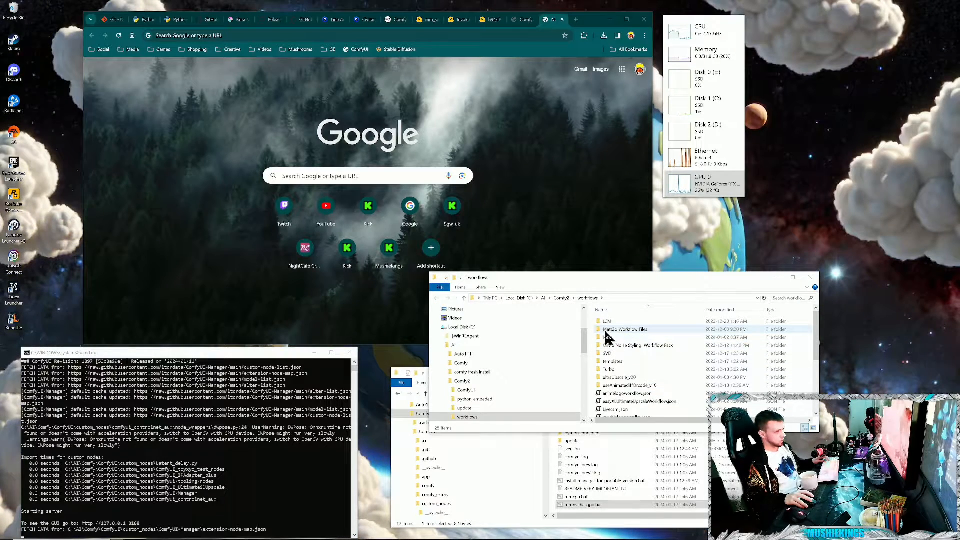
pyautogui.doubleClick(629, 331)
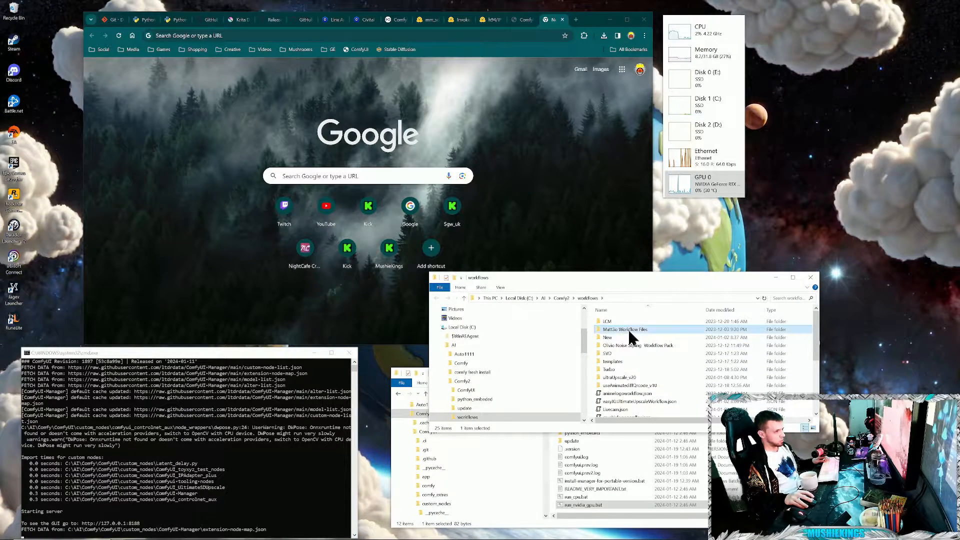
pyautogui.click(635, 370)
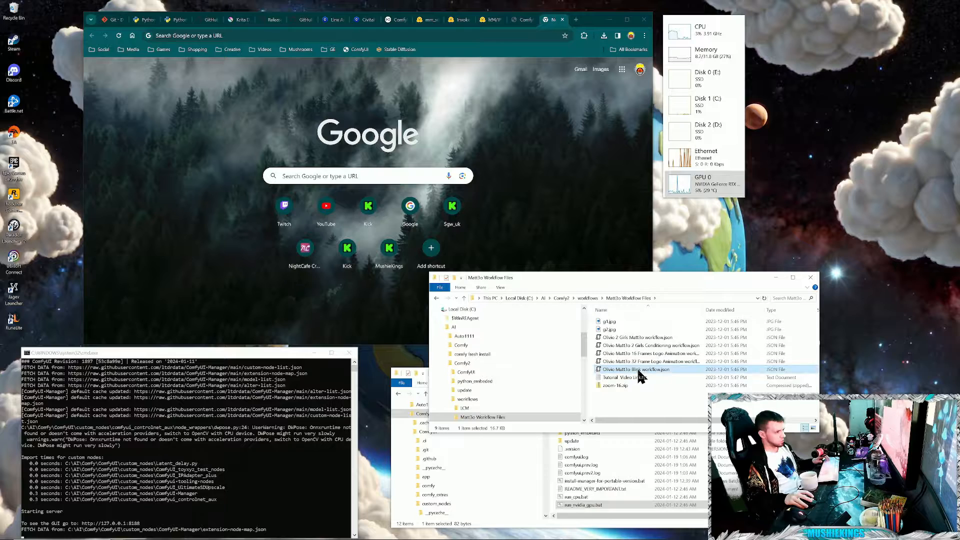
# - Search Google for "Olivio Matt3o Blink workflow", and shorten the query to "Olivio Matt3o workflow"
pyautogui.click(385, 181)
pyautogui.write('Olivio Matt3o Blink workflow')
pyautogui.click(407, 199)
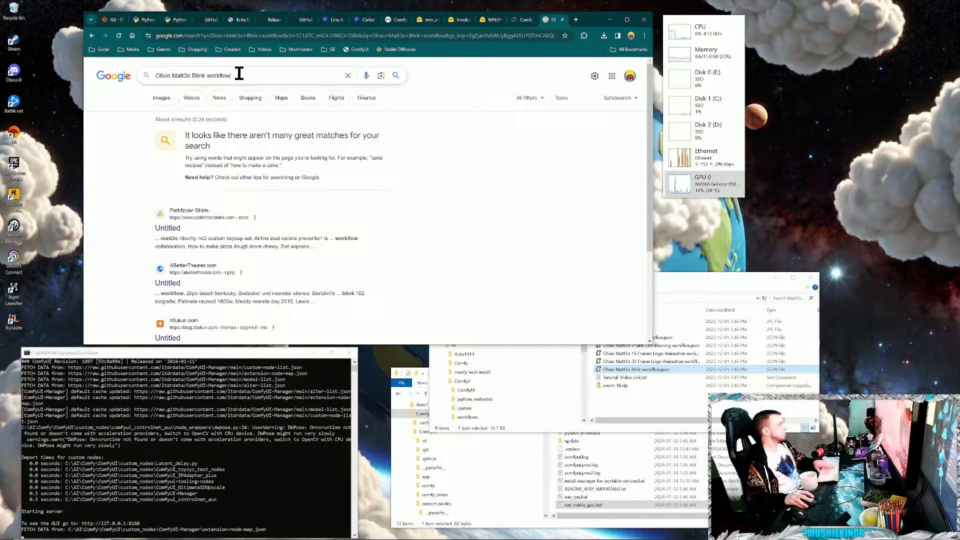
pyautogui.moveTo(237, 75); pyautogui.dragTo(192, 76)
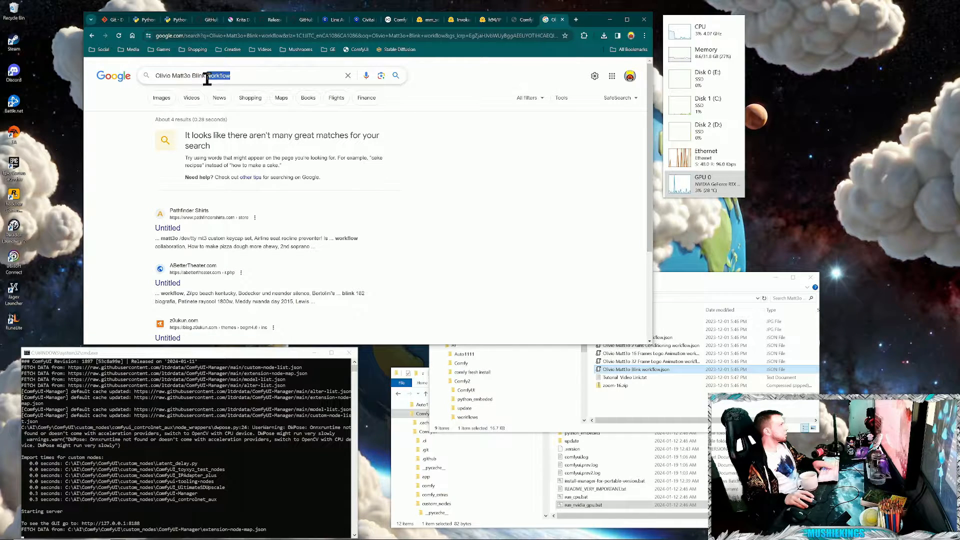
pyautogui.click(236, 93)
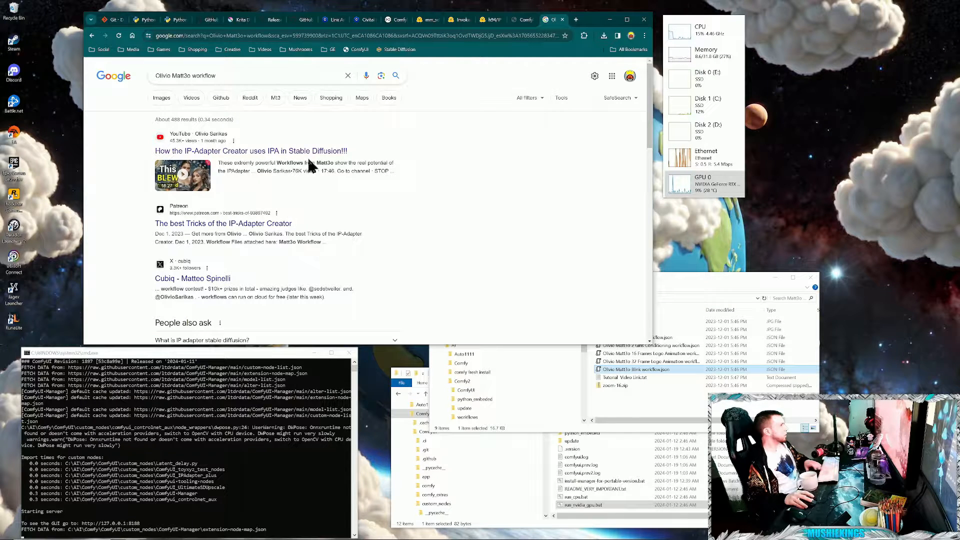
# - Open the video "How the IP-Adapter Creator uses IPA in Stable Diffusion!!!" and highlight the workflows download link in its description
pyautogui.click(339, 154)
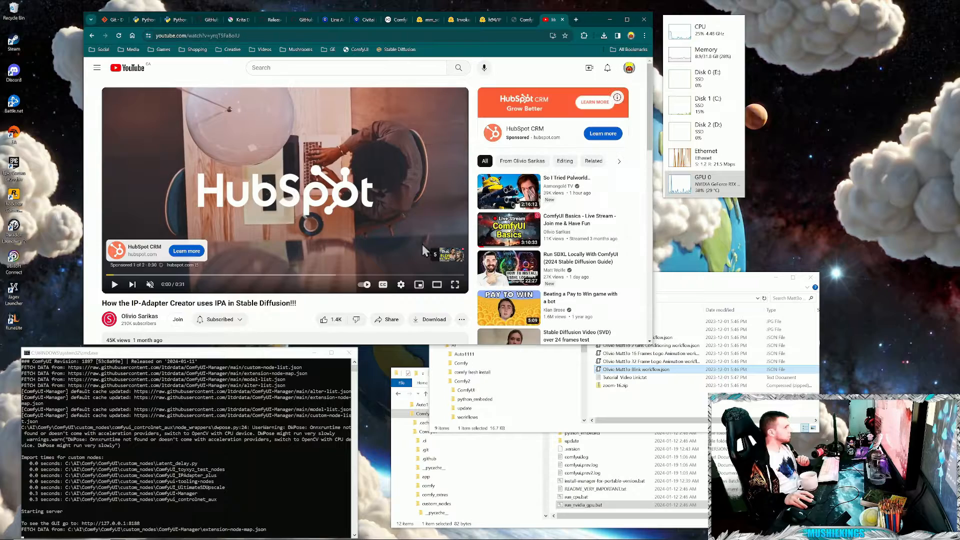
pyautogui.scroll(-4, 398, 229)
pyautogui.click(201, 182)
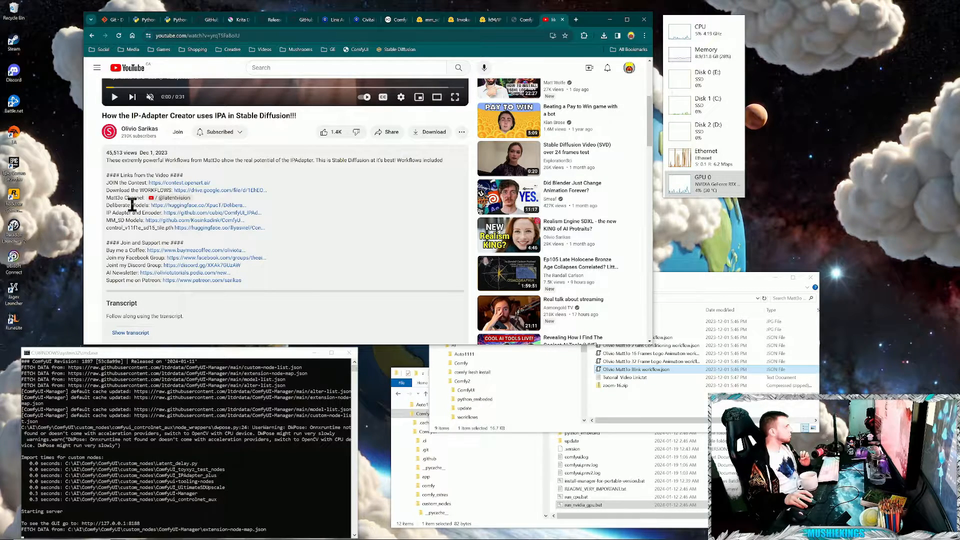
pyautogui.moveTo(110, 190); pyautogui.dragTo(268, 191)
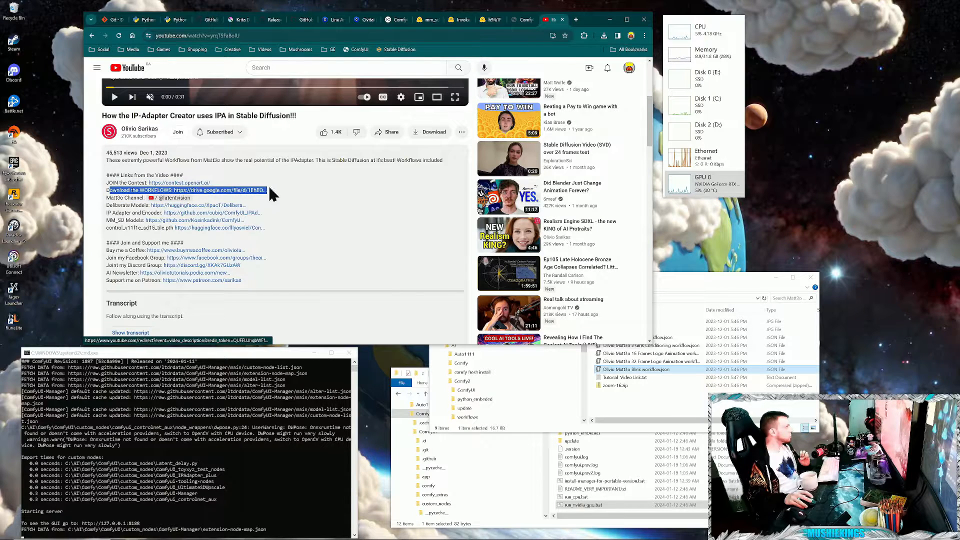
# - Close the video tab and load Olivio Matt3o Blink workflow.json from the Matt3o Workflow Files folder into ComfyUI
pyautogui.click(684, 424)
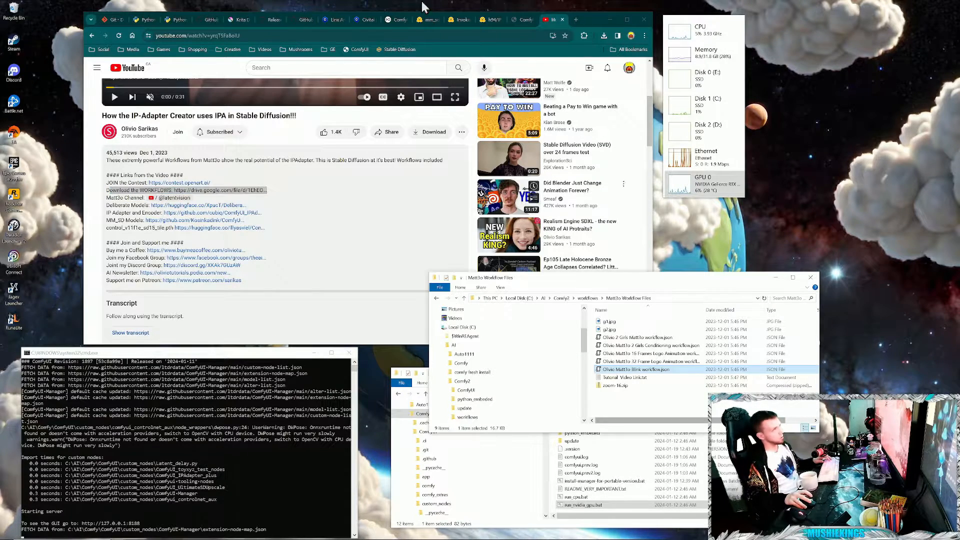
pyautogui.click(562, 19)
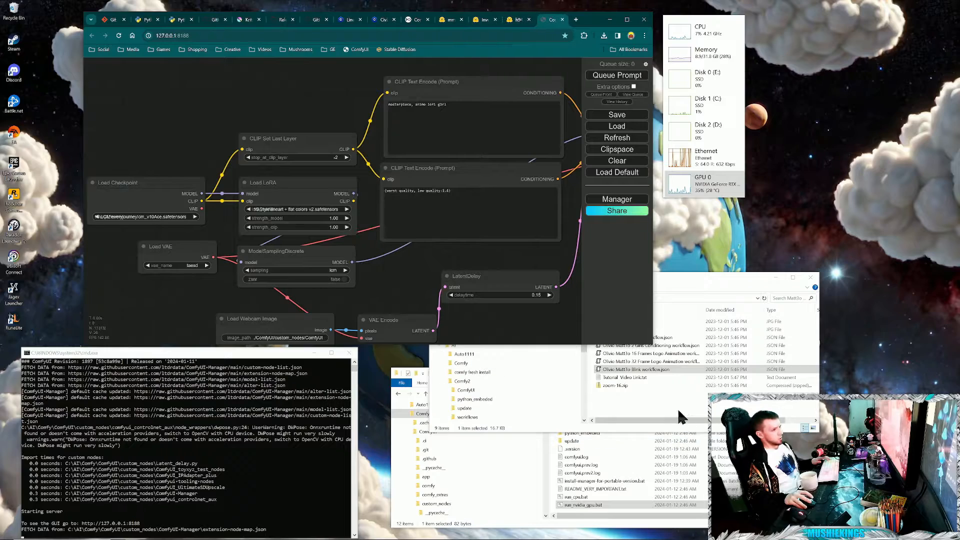
pyautogui.moveTo(652, 368); pyautogui.dragTo(367, 245)
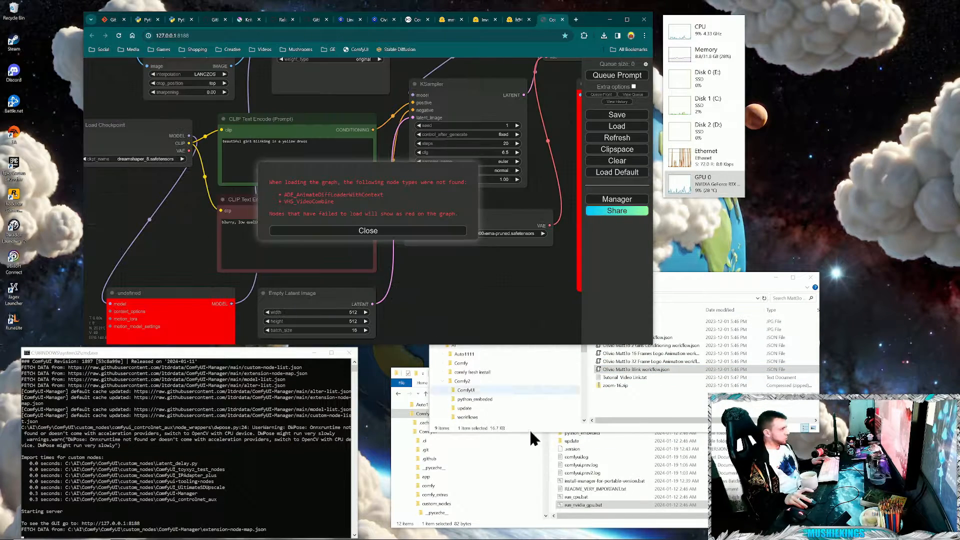
pyautogui.click(365, 234)
pyautogui.moveTo(437, 283); pyautogui.dragTo(468, 305)
pyautogui.scroll(-1, 167, 255)
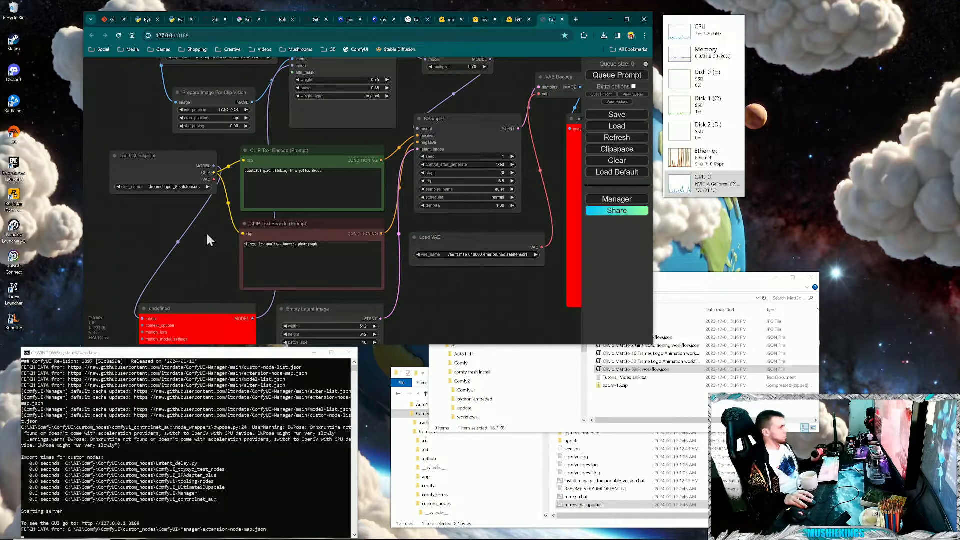
pyautogui.moveTo(191, 237); pyautogui.dragTo(318, 253)
pyautogui.scroll(-1, 297, 253)
pyautogui.scroll(-1, 259, 248)
# - Close the Matt3o Workflow Files window and set Load Checkpoint's ckpt_name to juggernautXL_version6Rundiffusion.safetensors
pyautogui.click(688, 407)
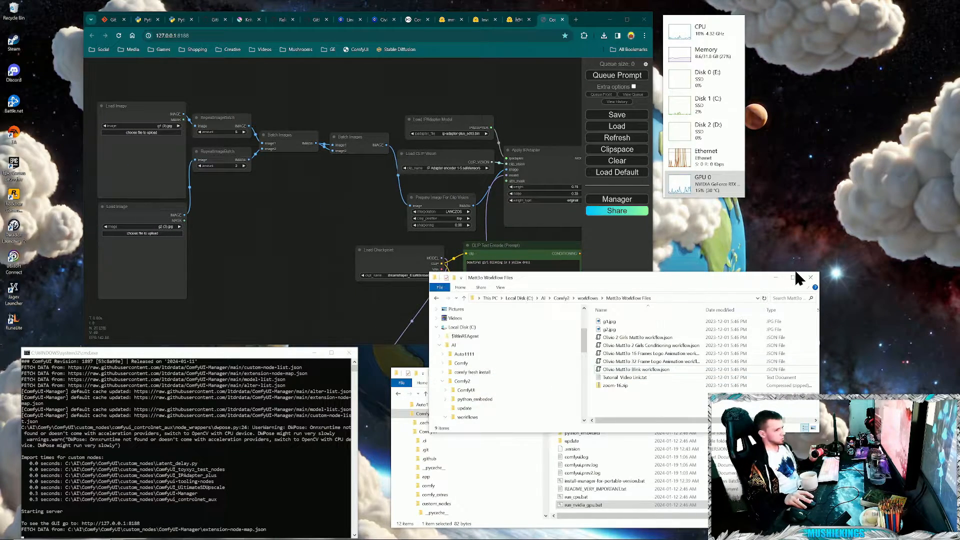
pyautogui.click(811, 277)
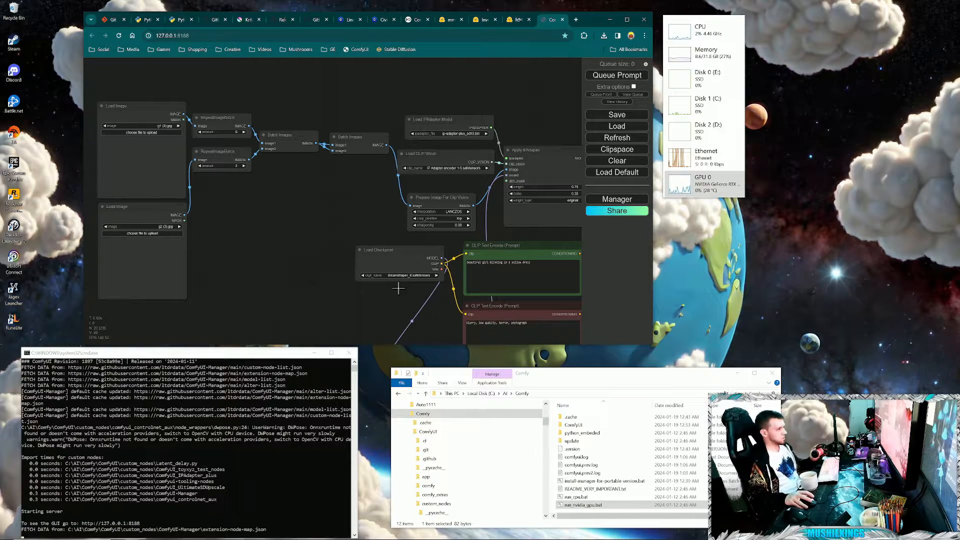
pyautogui.click(425, 276)
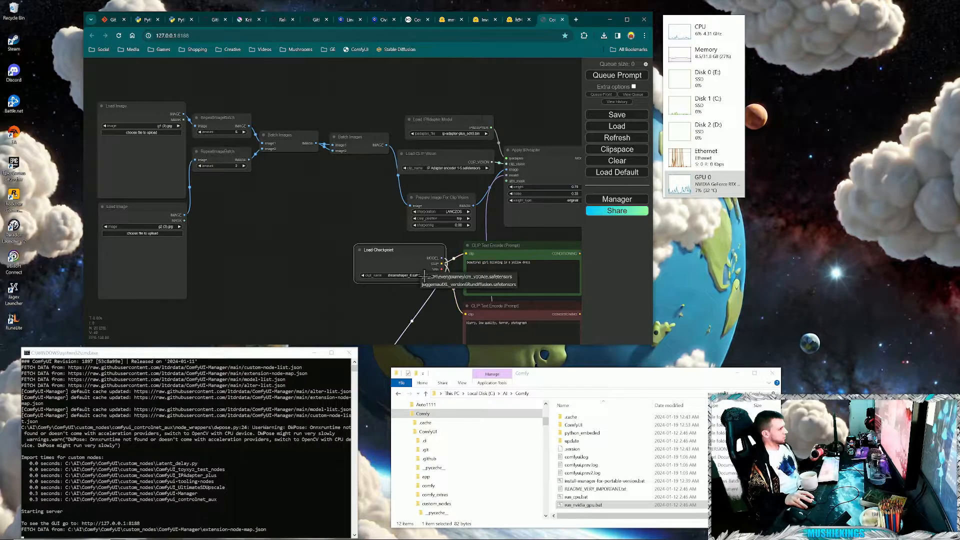
pyautogui.click(429, 284)
# - Examine the workflow's IPAdapter, CLIP Vision and KSampler nodes and the red undefined nodes
pyautogui.moveTo(342, 242); pyautogui.dragTo(275, 271)
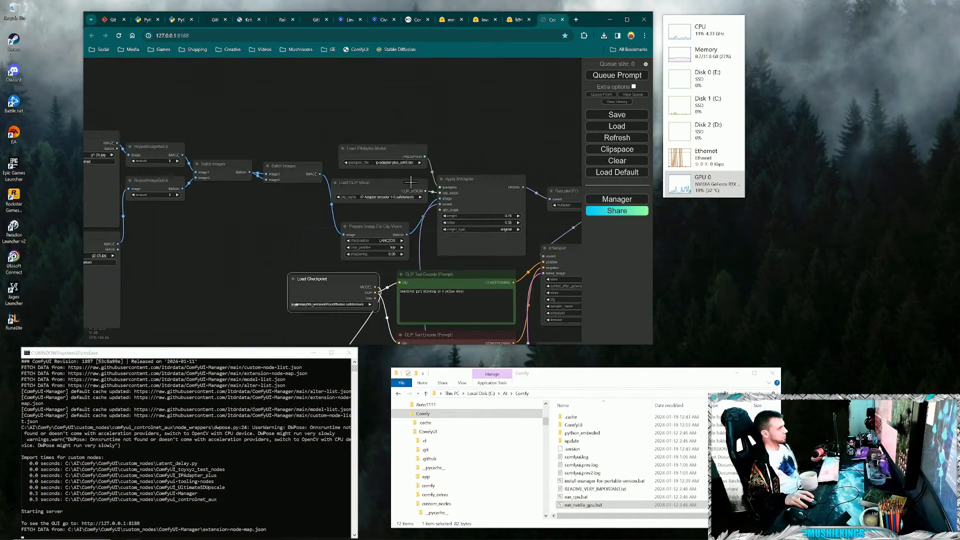
pyautogui.moveTo(449, 110); pyautogui.dragTo(389, 139)
pyautogui.scroll(3, 259, 195)
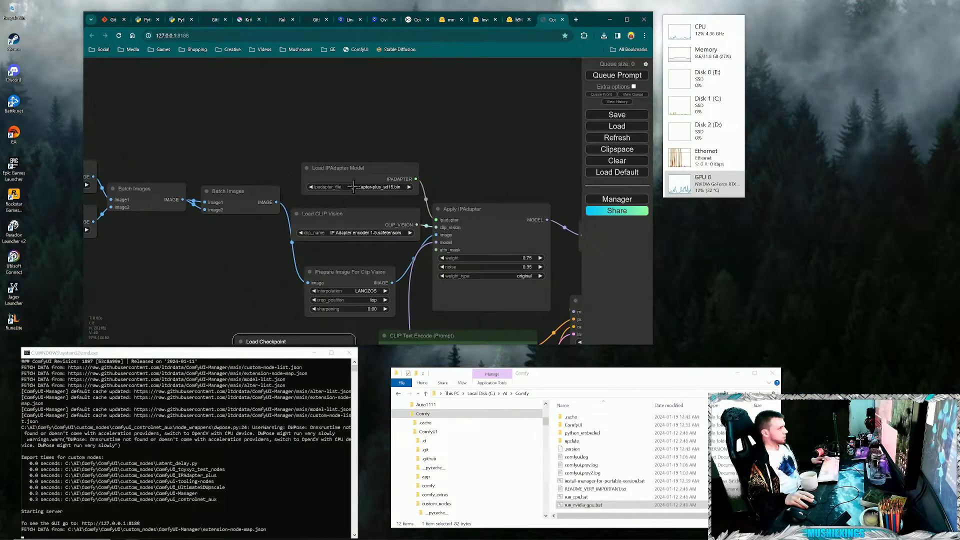
pyautogui.moveTo(427, 81); pyautogui.dragTo(368, 36)
pyautogui.moveTo(478, 236); pyautogui.dragTo(338, 125)
pyautogui.scroll(-4, 339, 125)
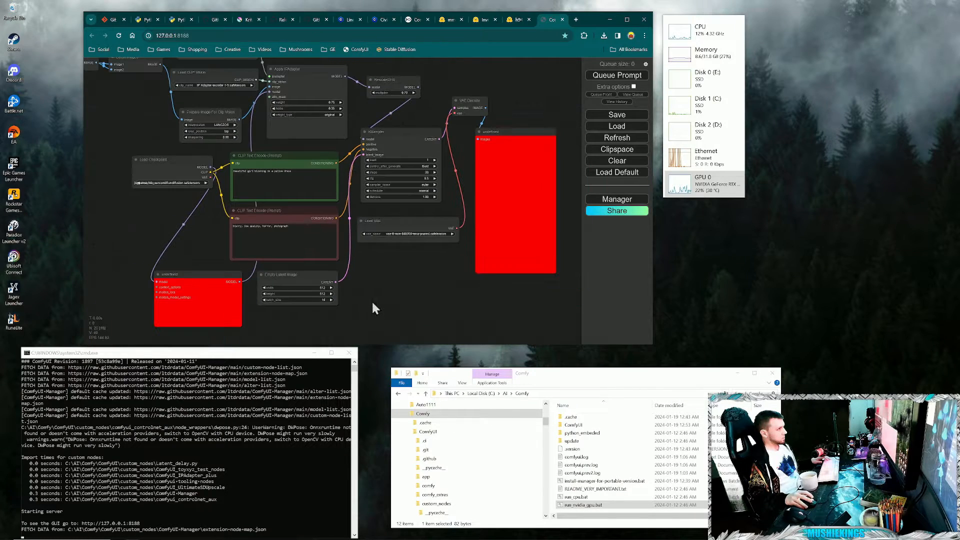
pyautogui.moveTo(371, 300); pyautogui.dragTo(372, 308)
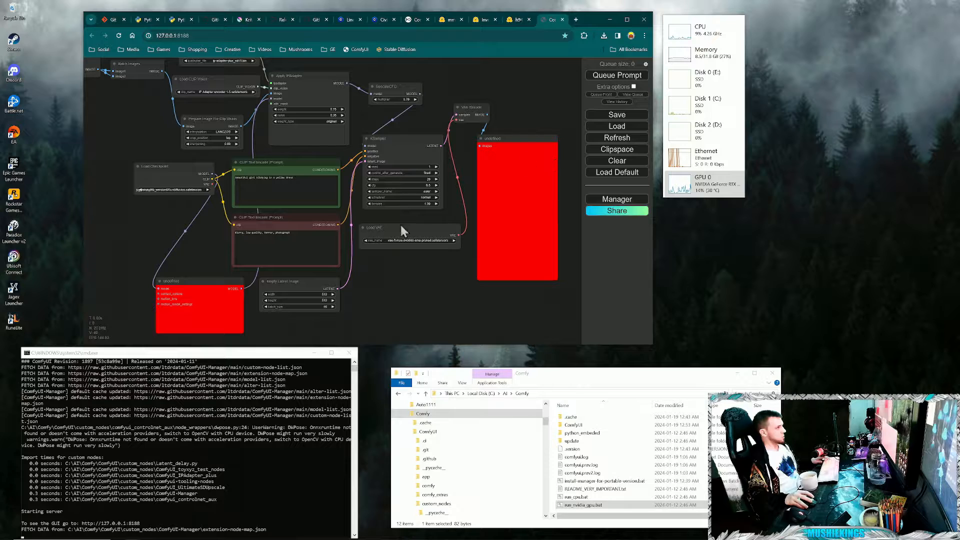
pyautogui.moveTo(457, 291); pyautogui.dragTo(463, 310)
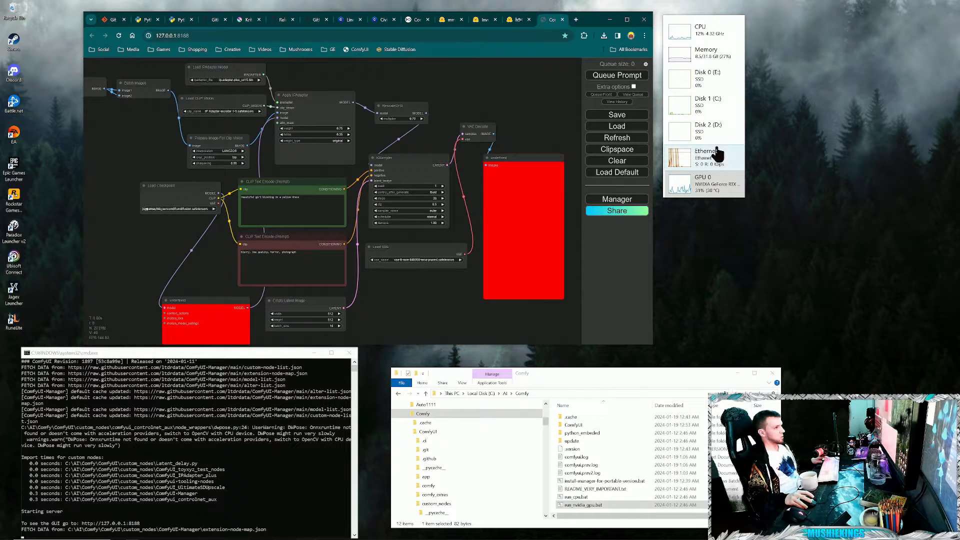
# - Install the missing custom nodes AnimateDiff Evolved and ComfyUI-VideoHelperSuite with ComfyUI Manager, and start updating everything
pyautogui.click(619, 200)
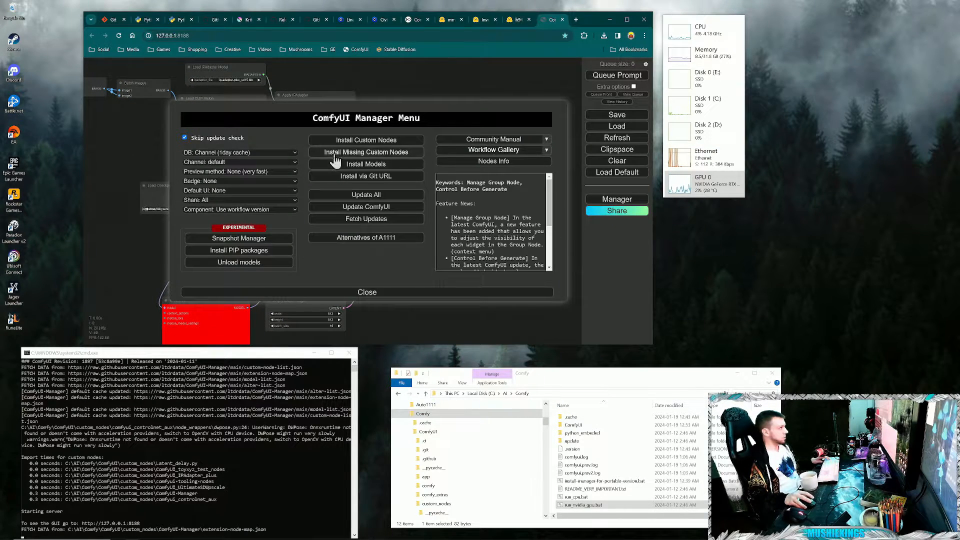
pyautogui.click(382, 153)
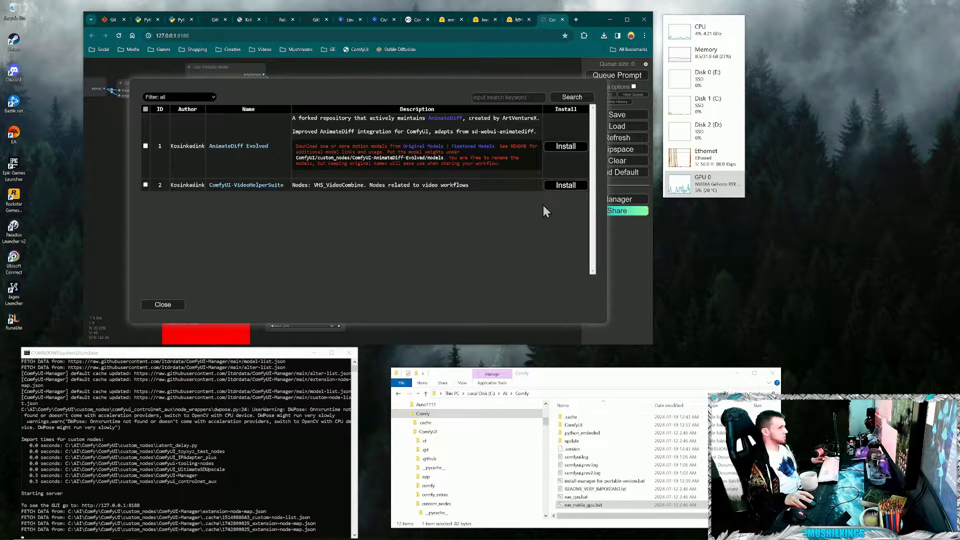
pyautogui.click(567, 147)
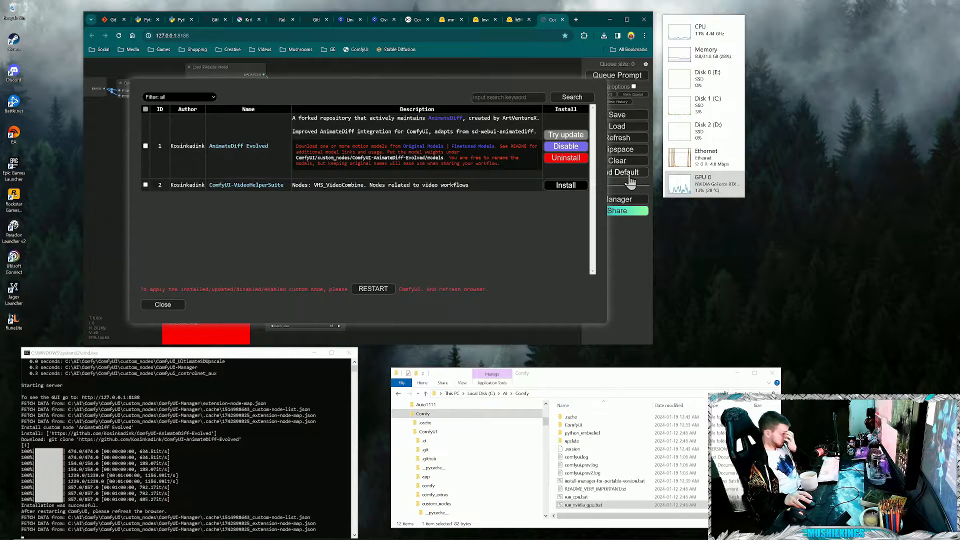
pyautogui.click(576, 186)
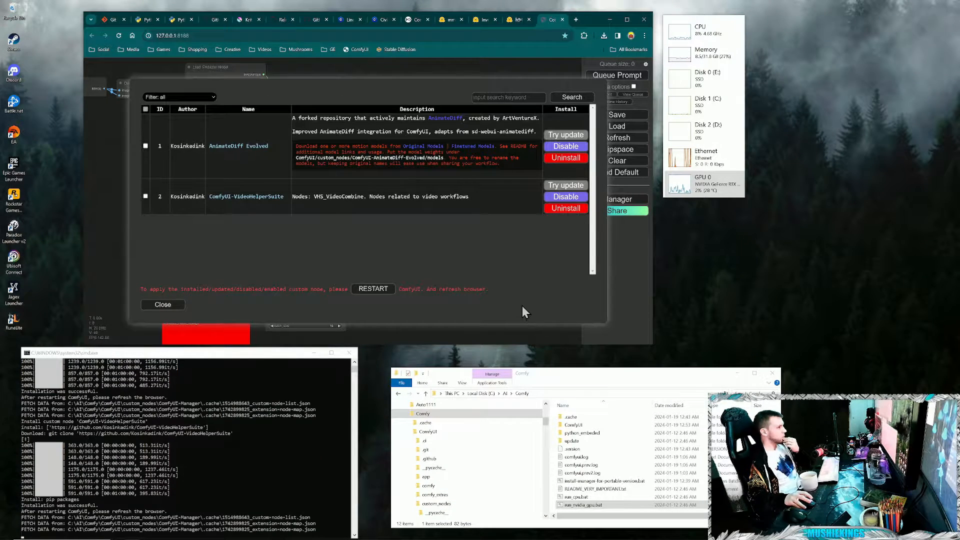
pyautogui.click(163, 305)
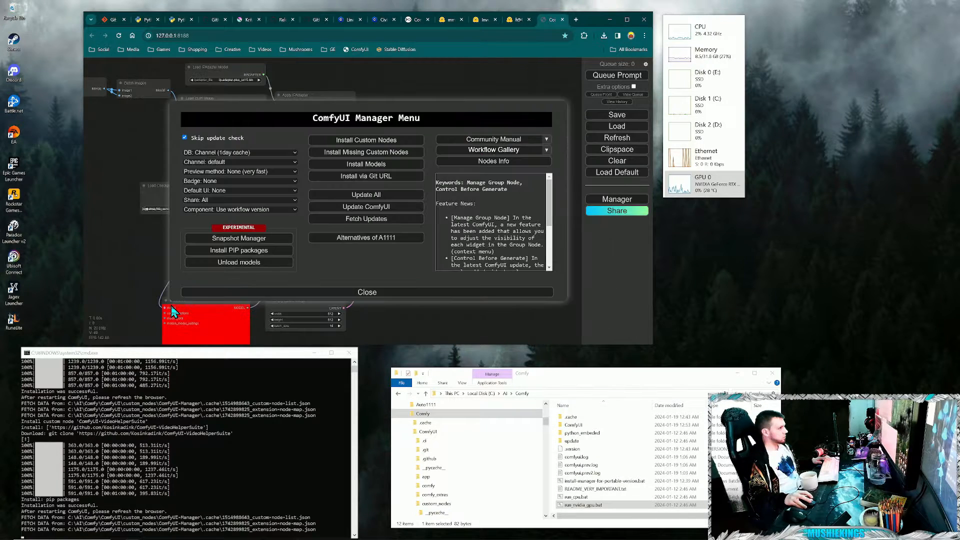
pyautogui.click(376, 197)
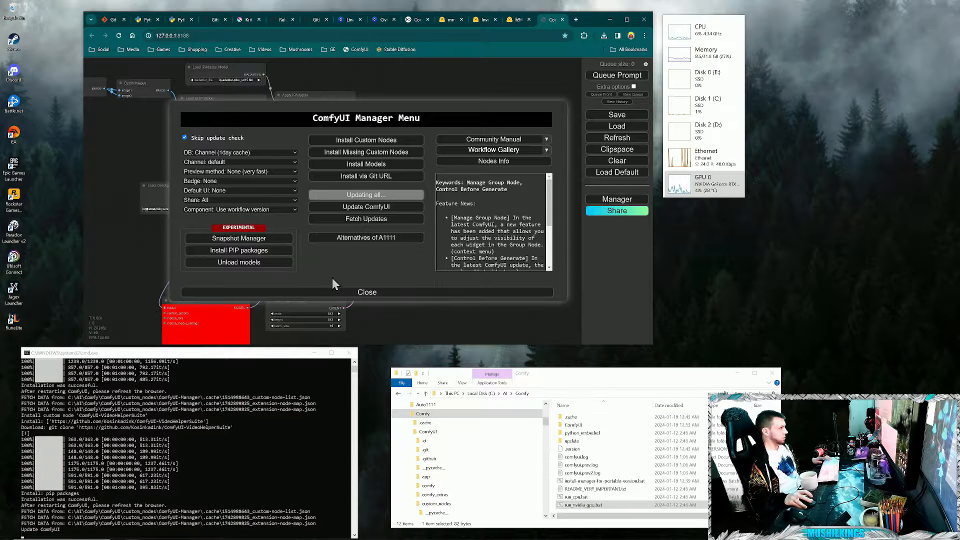
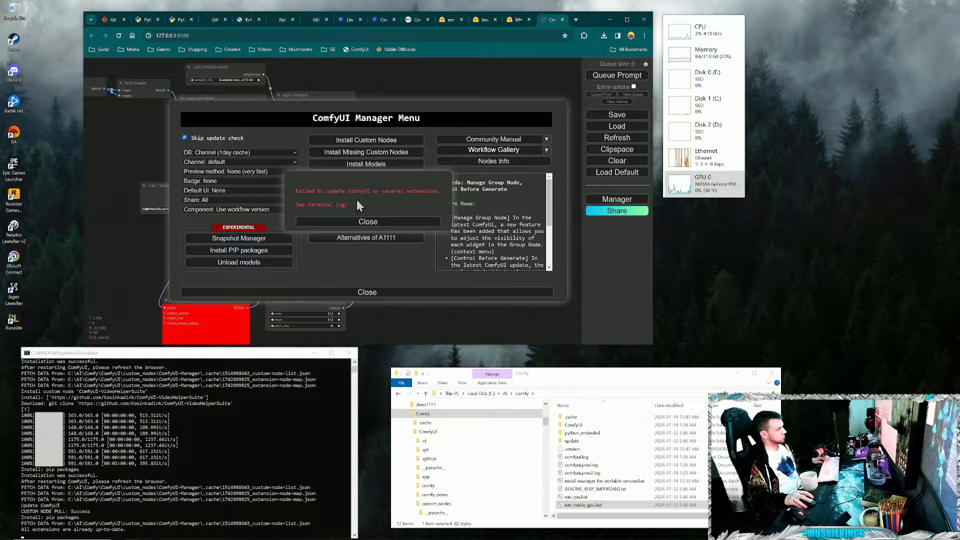
# - Dismiss the update message, check the terminal log, and close the ComfyUI Manager menu
pyautogui.click(399, 222)
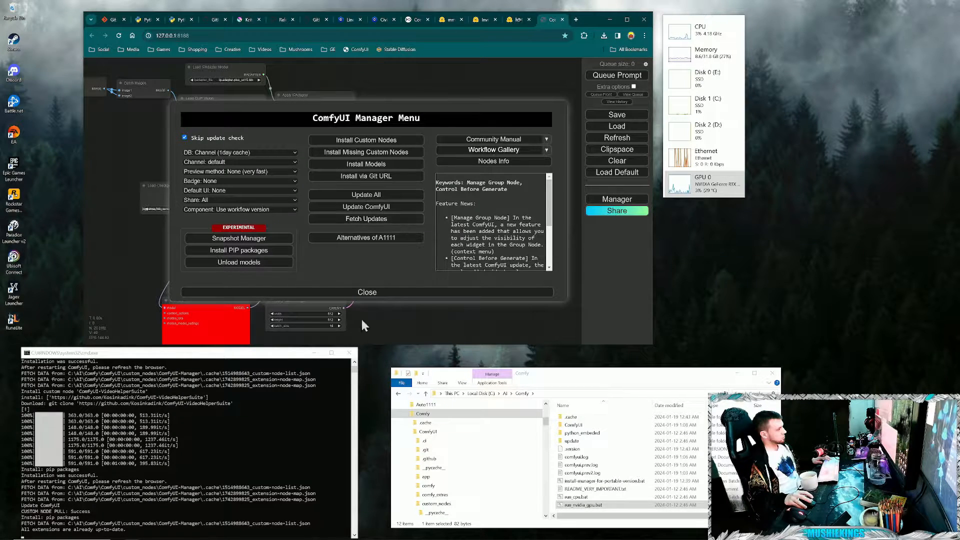
pyautogui.moveTo(221, 355); pyautogui.dragTo(332, 223)
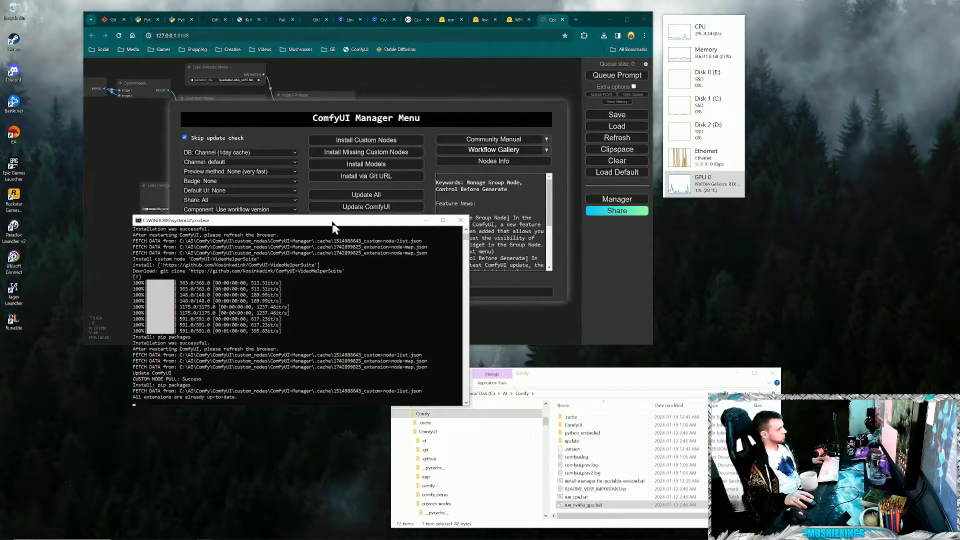
pyautogui.moveTo(333, 223); pyautogui.dragTo(222, 354)
pyautogui.click(403, 293)
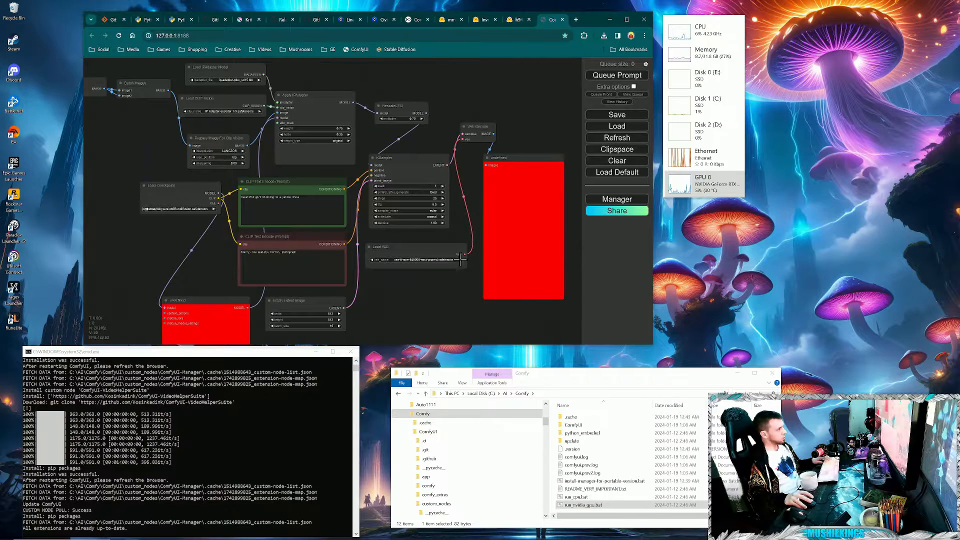
# - Restart the ComfyUI server with run_nvidia_gpu.bat and close the old ComfyUI browser tab
pyautogui.click(351, 351)
pyautogui.click(421, 414)
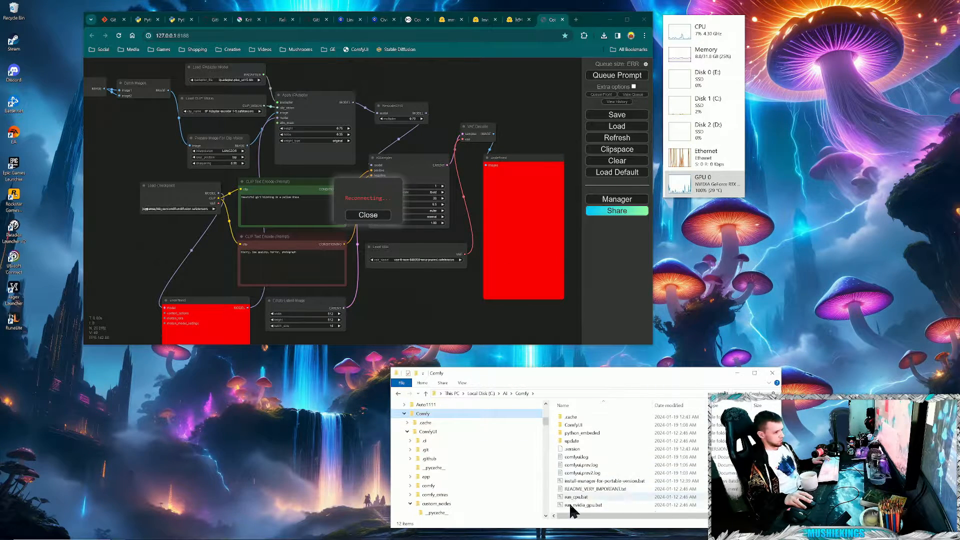
pyautogui.click(584, 506)
pyautogui.doubleClick(583, 506)
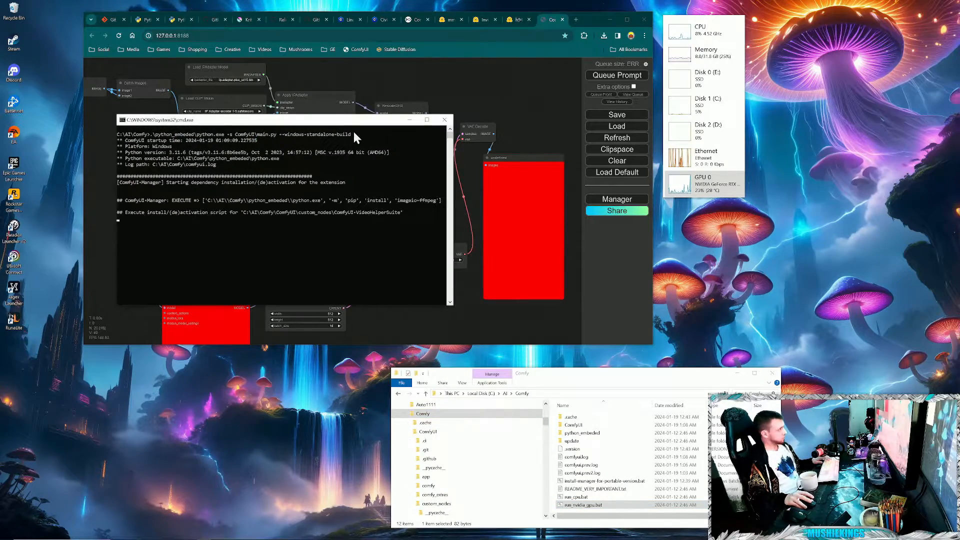
pyautogui.moveTo(358, 126); pyautogui.dragTo(258, 360)
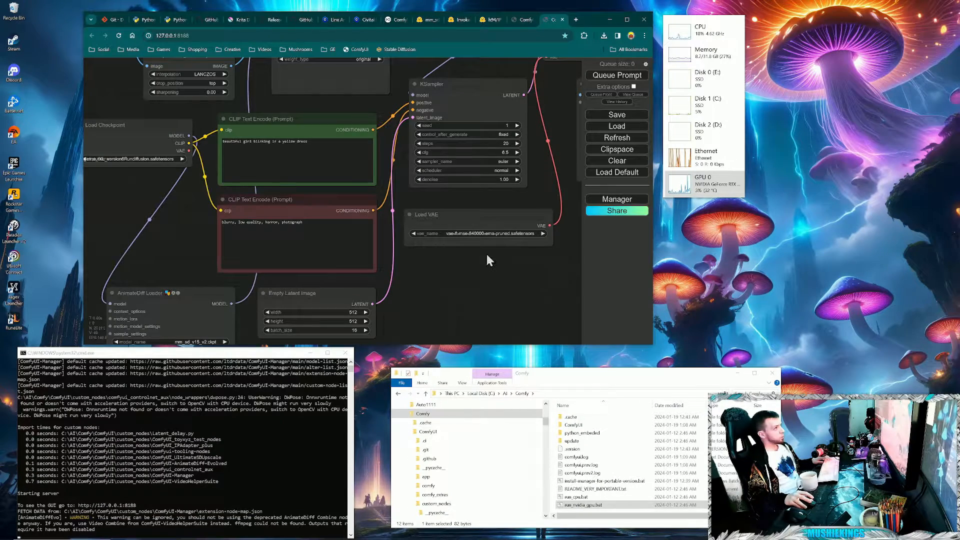
pyautogui.click(524, 20)
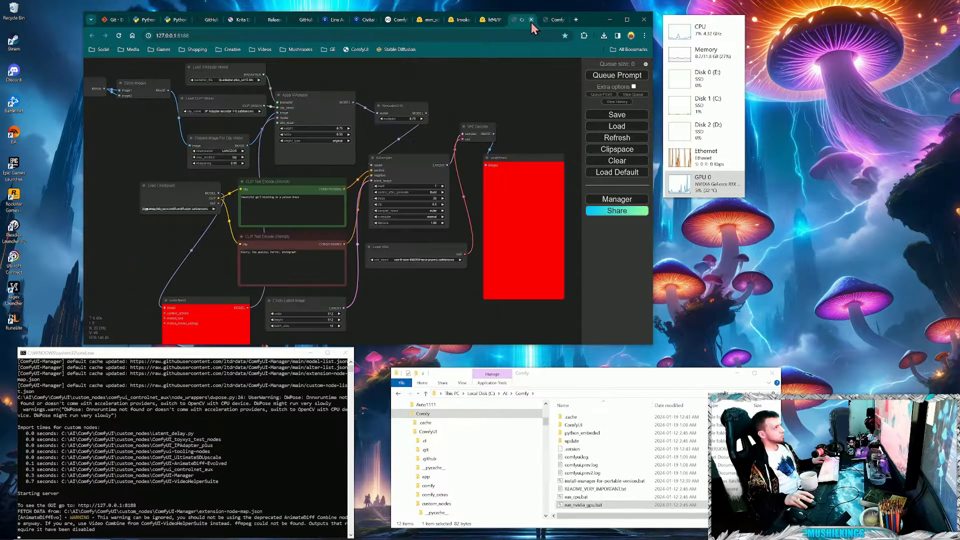
pyautogui.click(531, 21)
# - Examine the reloaded workflow's nodes, including the AnimateDiff Loader, Empty Latent Image and Load Checkpoint
pyautogui.moveTo(428, 256); pyautogui.dragTo(430, 257)
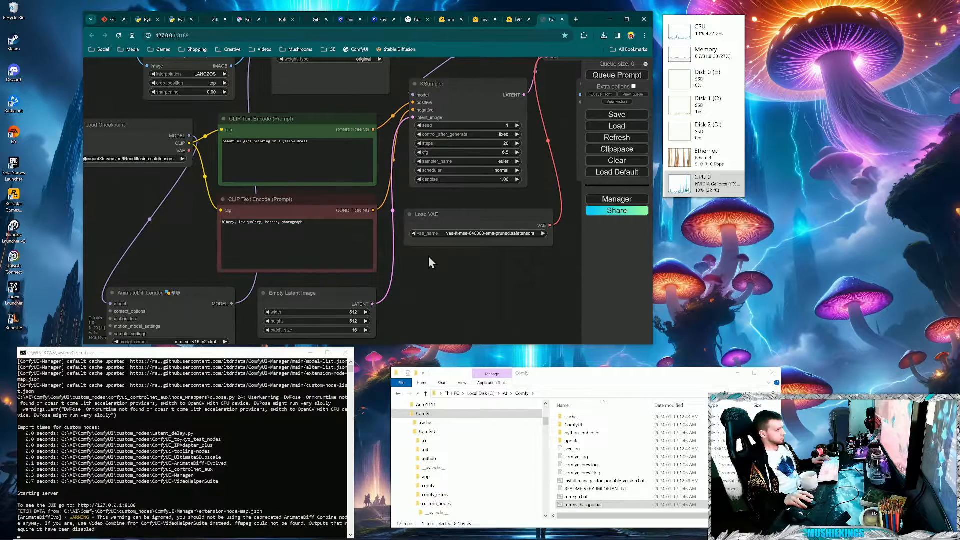
pyautogui.moveTo(191, 227); pyautogui.dragTo(228, 165)
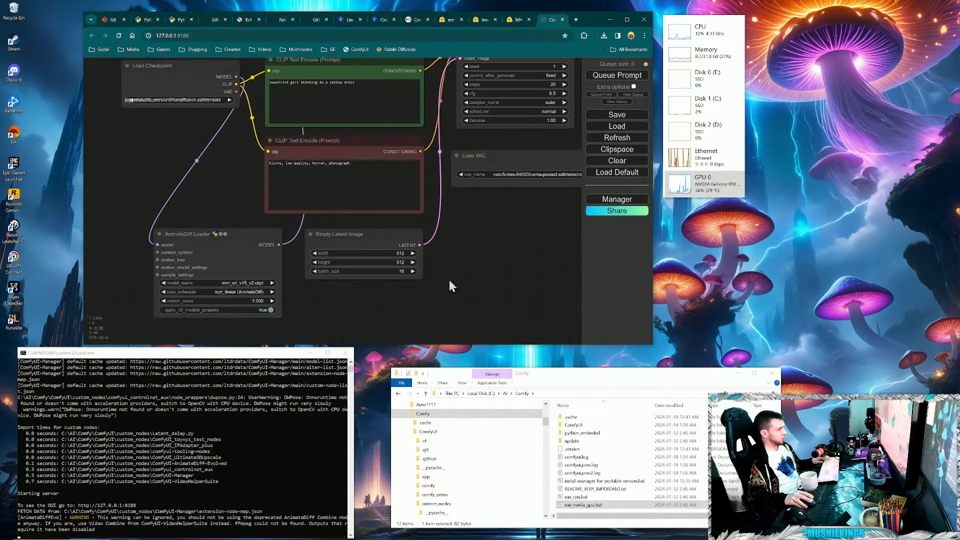
pyautogui.scroll(-2, 467, 269)
pyautogui.moveTo(514, 213); pyautogui.dragTo(453, 274)
pyautogui.moveTo(425, 319); pyautogui.dragTo(466, 271)
pyautogui.scroll(-1, 385, 277)
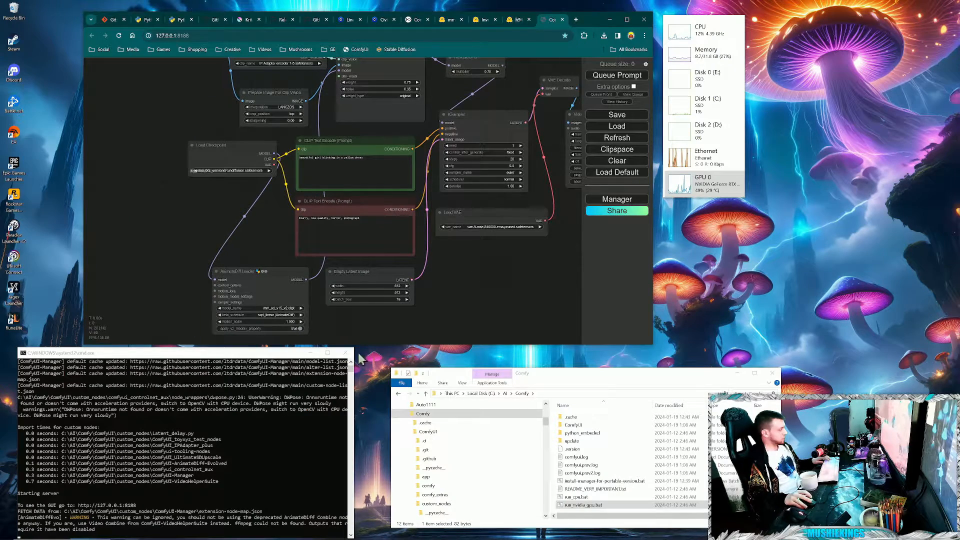
pyautogui.scroll(2, 358, 343)
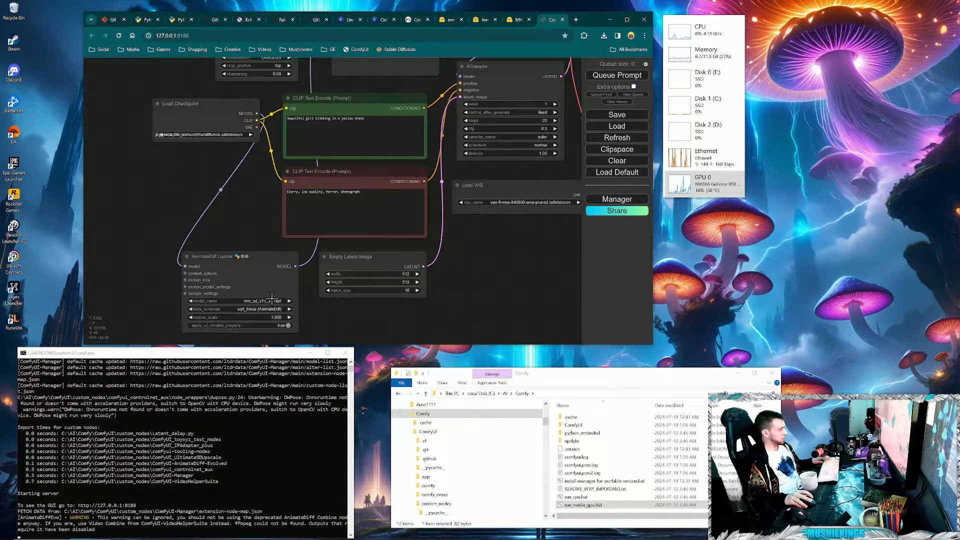
pyautogui.moveTo(167, 69); pyautogui.dragTo(302, 230)
pyautogui.moveTo(298, 191); pyautogui.dragTo(329, 164)
# - Set Load Checkpoint's ckpt_name to juggernautXL_version6Rundiffusion.safetensors
pyautogui.click(317, 284)
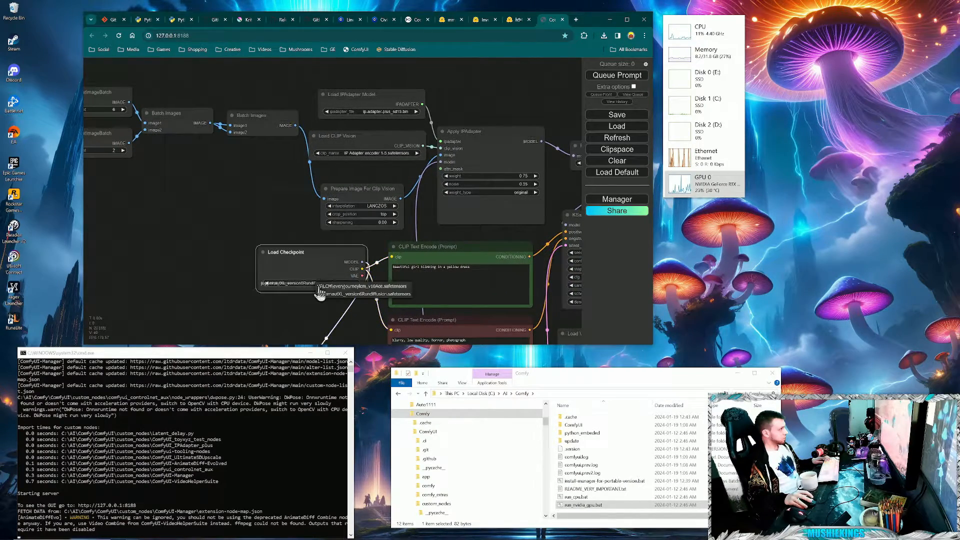
pyautogui.click(330, 296)
# - Review the Load IPAdapter Model node and the open Hugging Face pages for ip_adapter_sd_image_encoder and h94/IP-Adapter
pyautogui.moveTo(255, 180); pyautogui.dragTo(292, 183)
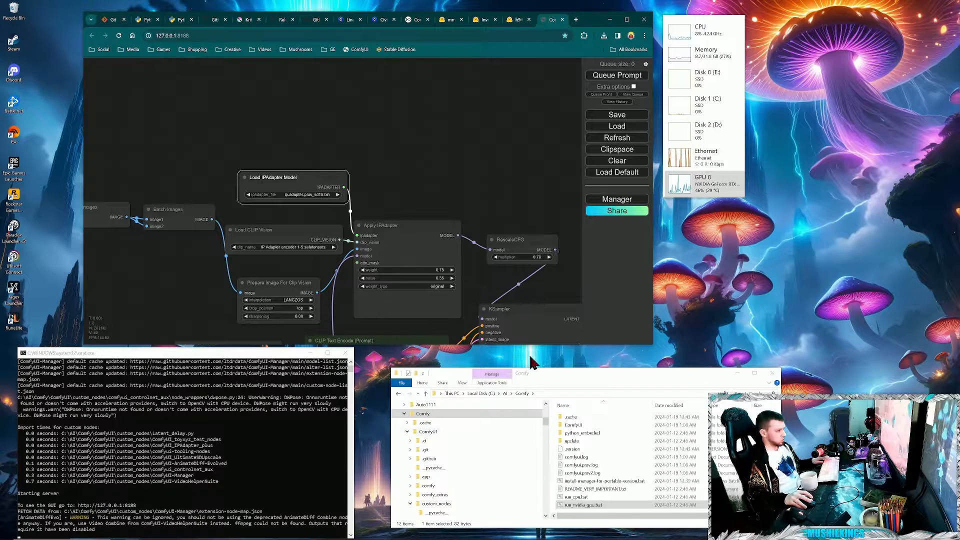
pyautogui.click(451, 21)
pyautogui.click(485, 21)
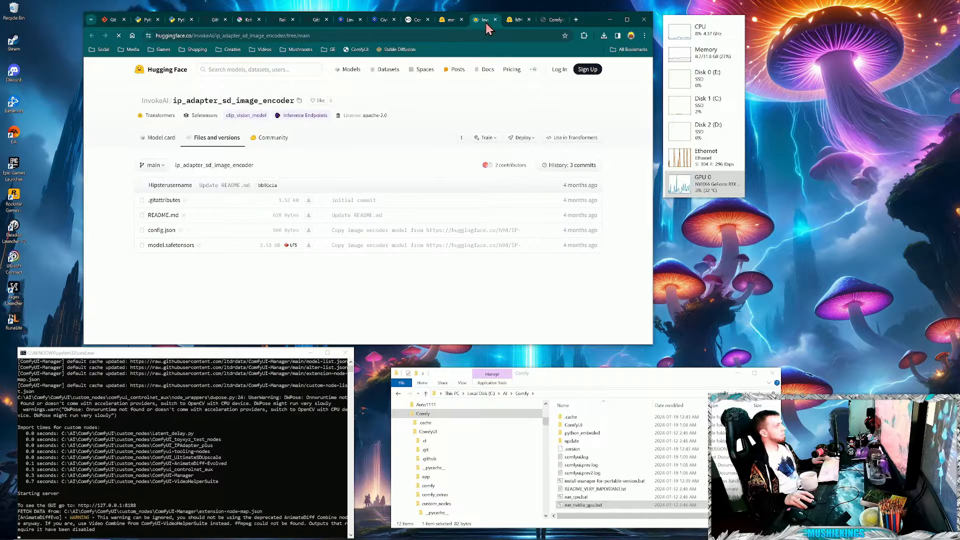
pyautogui.click(515, 19)
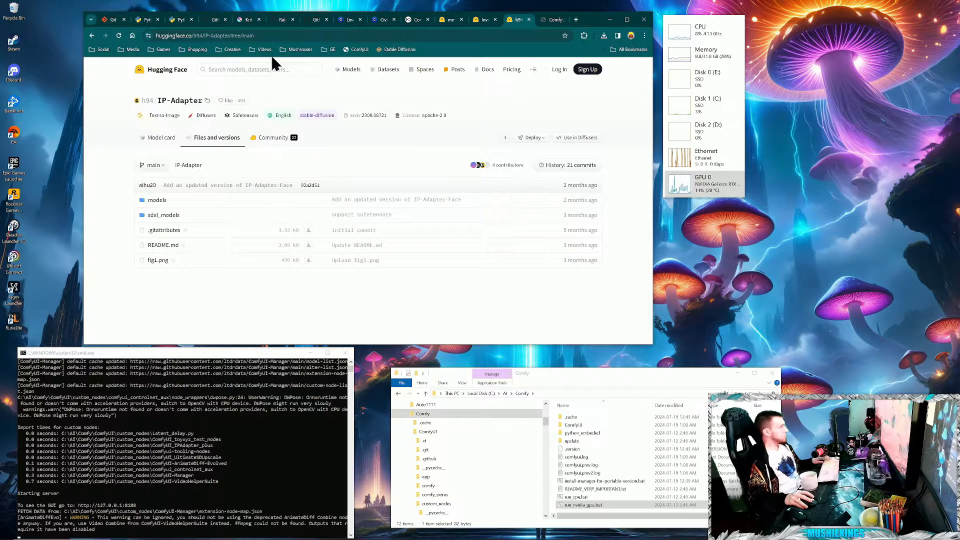
pyautogui.click(286, 35)
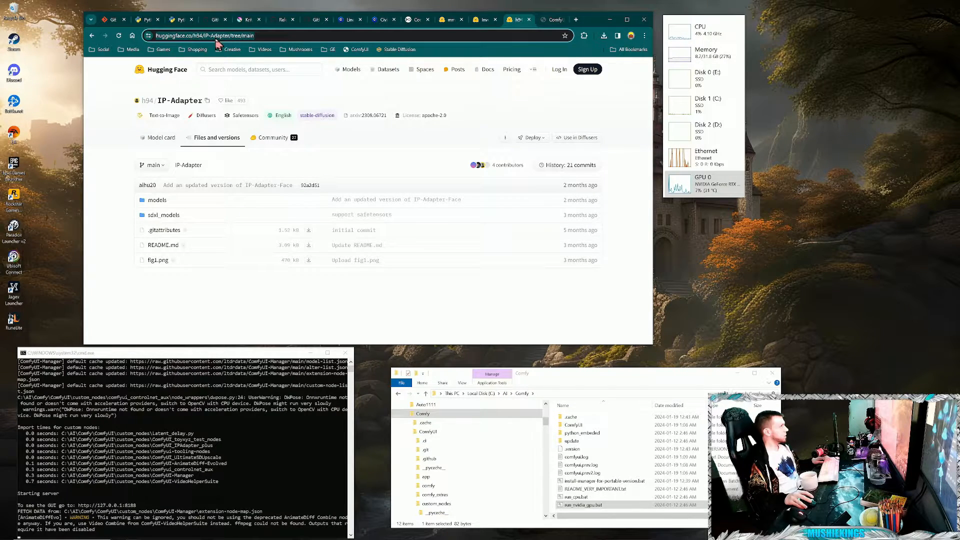
# - Search Google for "hugging face ip adapter" in a new tab and open the h94/IP-Adapter page
pyautogui.click(576, 19)
pyautogui.click(407, 173)
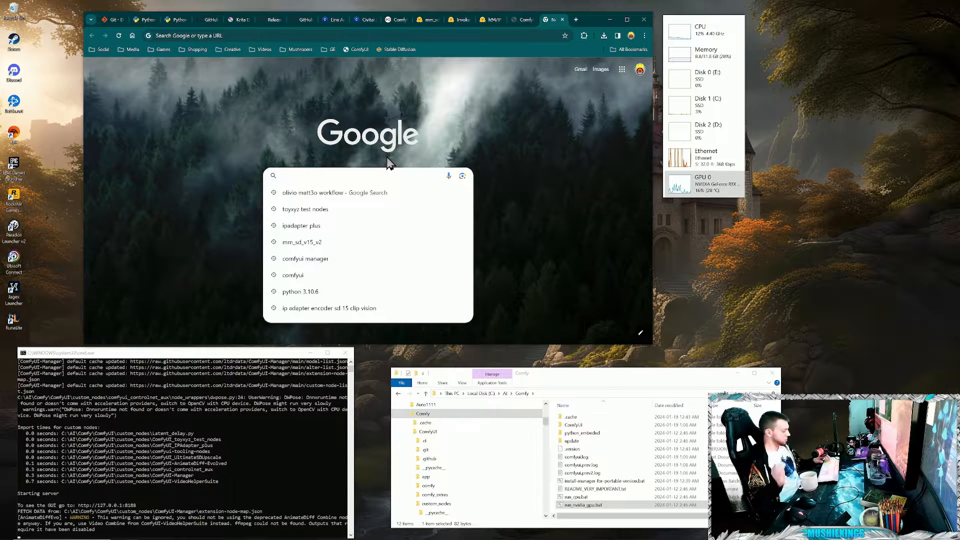
pyautogui.write('hugging fa')
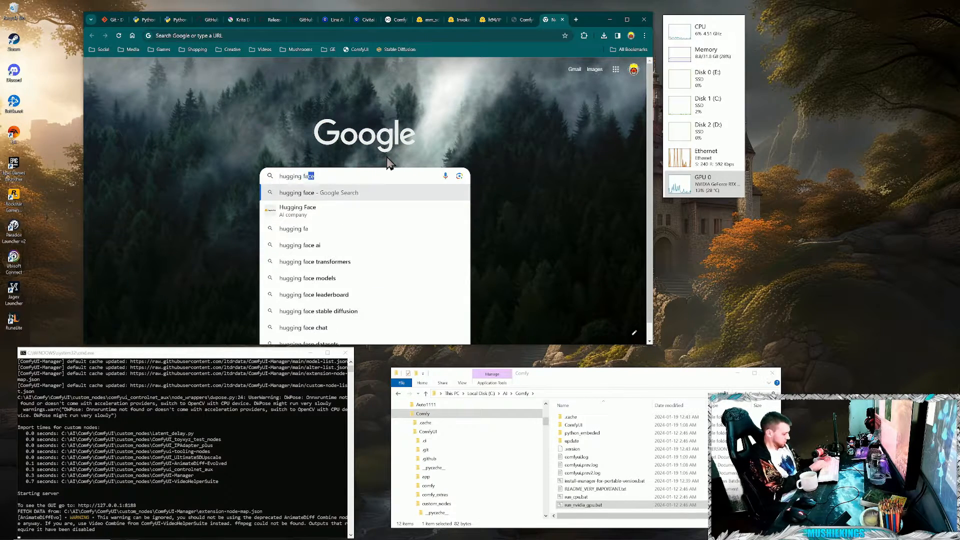
pyautogui.write('ce ip a')
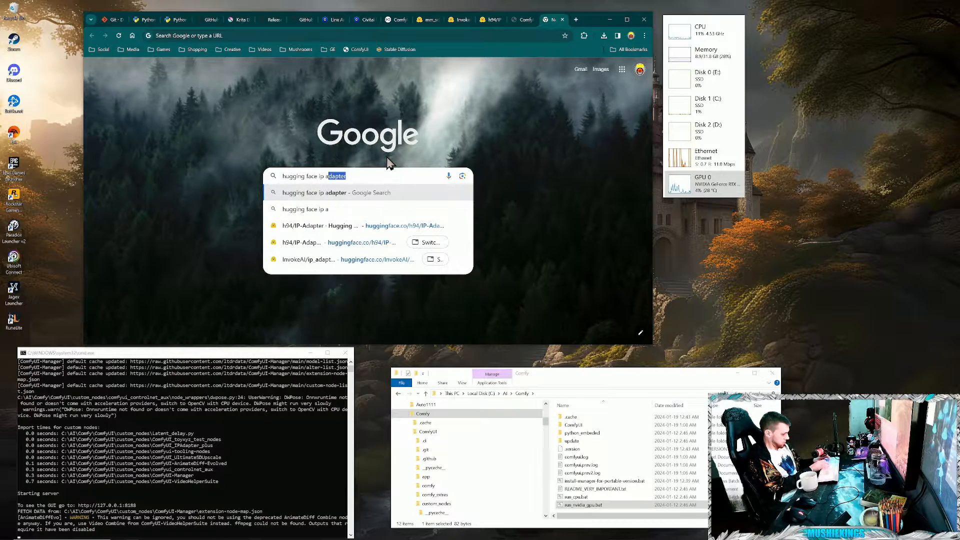
pyautogui.write('dat')
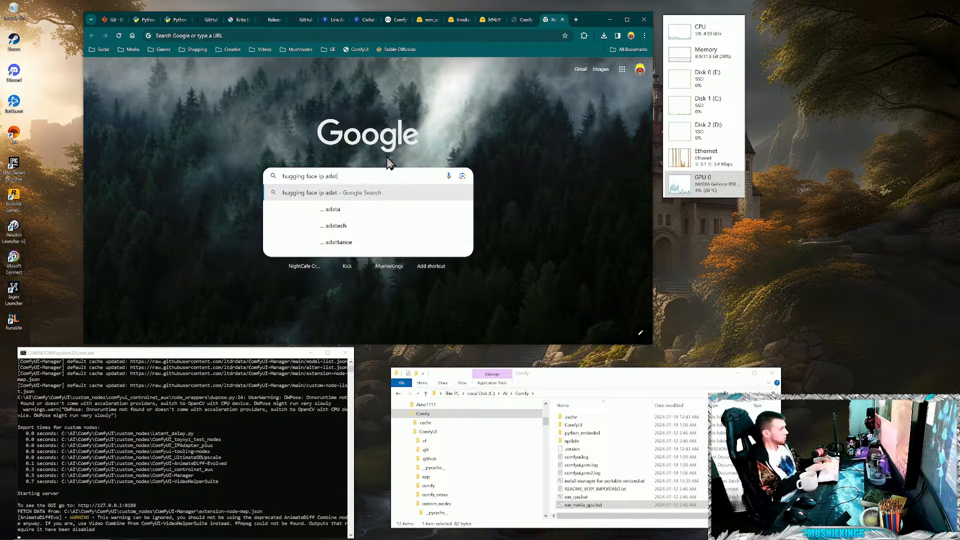
pyautogui.press('BackSpace')
pyautogui.write('pter')
pyautogui.press('Return')
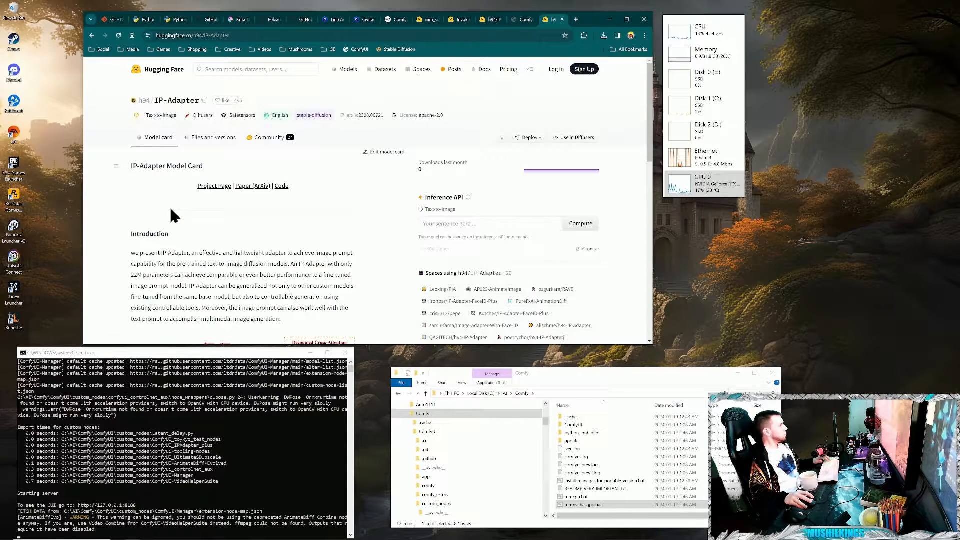
pyautogui.click(204, 138)
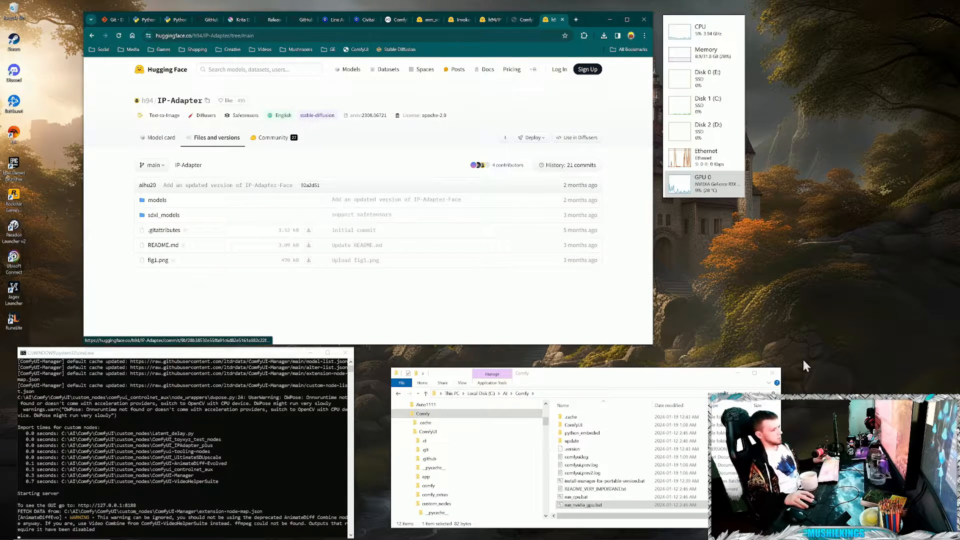
pyautogui.click(505, 138)
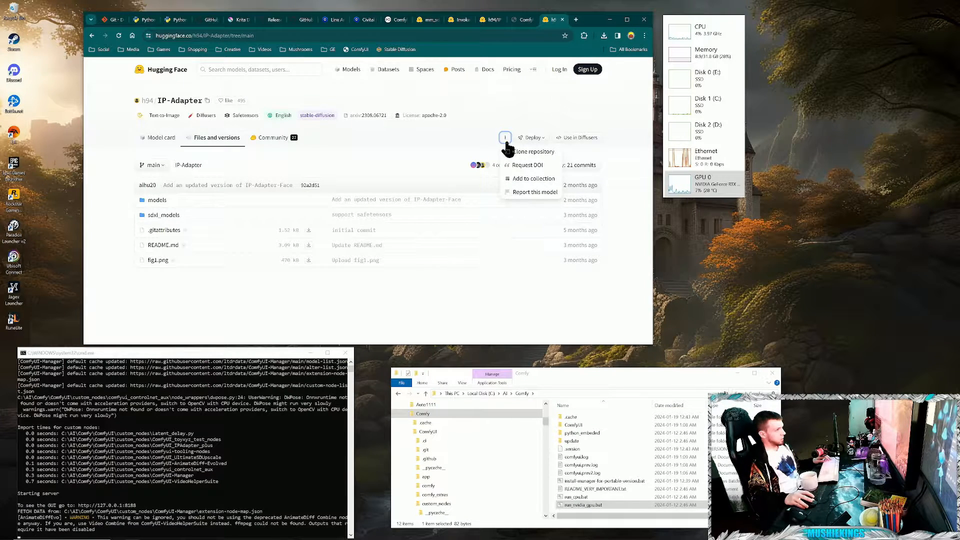
pyautogui.click(526, 152)
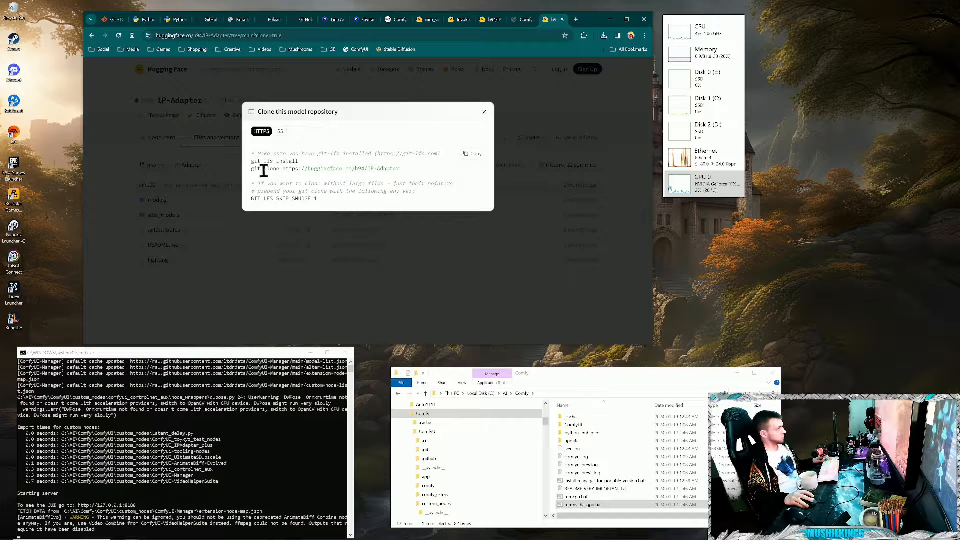
pyautogui.moveTo(257, 168); pyautogui.dragTo(440, 174)
pyautogui.hotkey('ctrl', 'c')
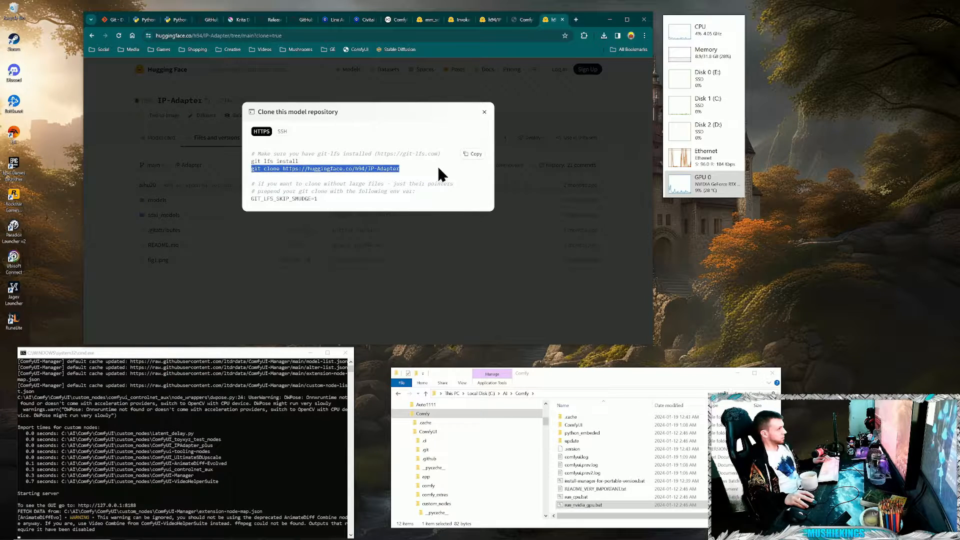
# - Open the models folder inside custom_nodes\ComfyUI_IPAdapter_plus in File Explorer
pyautogui.click(633, 375)
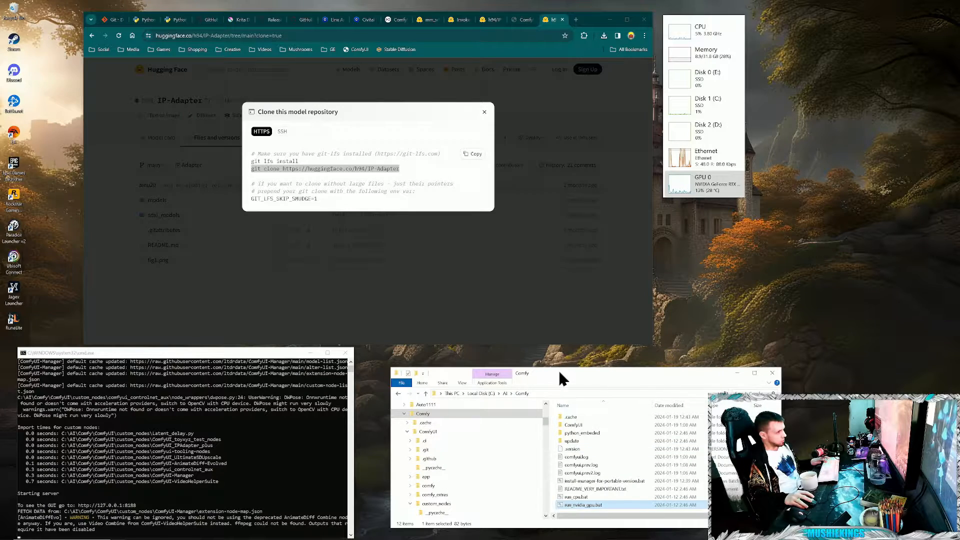
pyautogui.moveTo(559, 379); pyautogui.dragTo(521, 344)
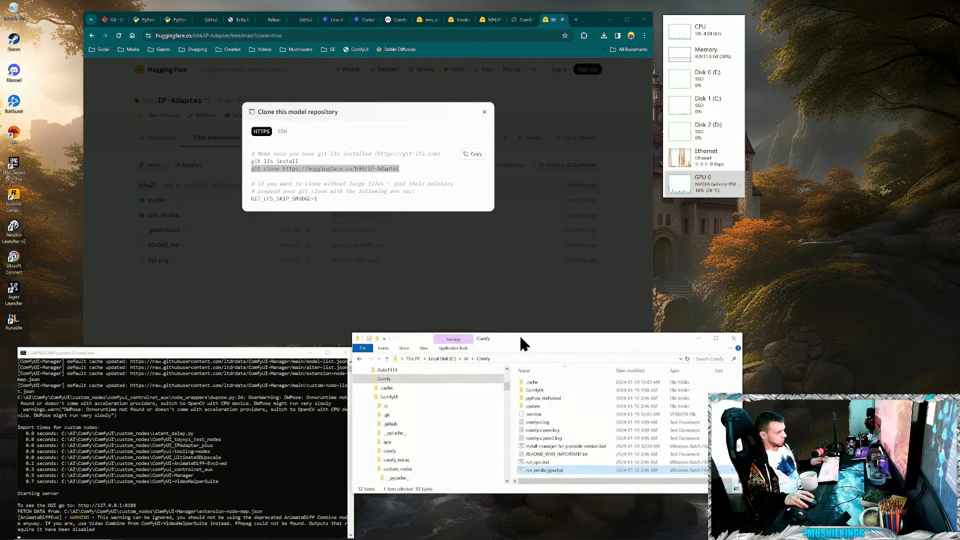
pyautogui.click(399, 470)
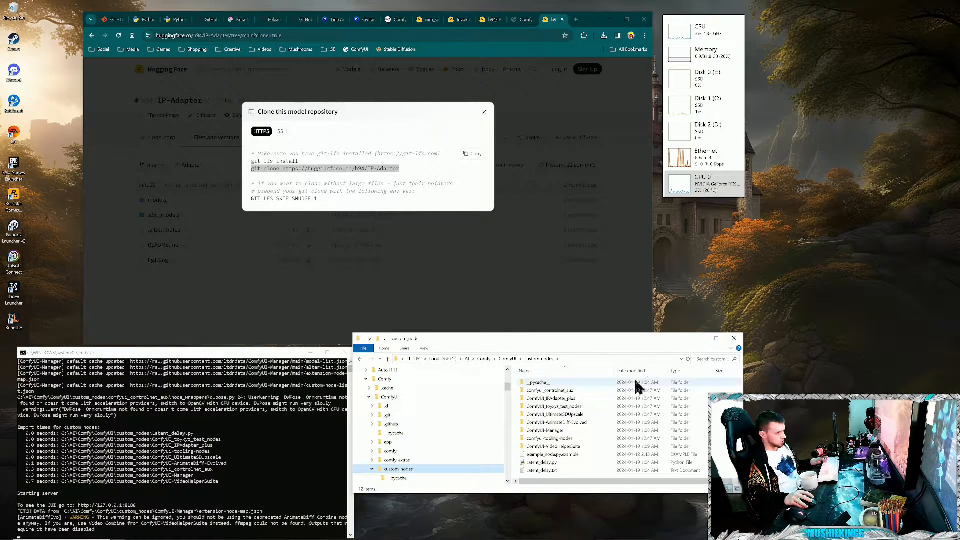
pyautogui.doubleClick(555, 398)
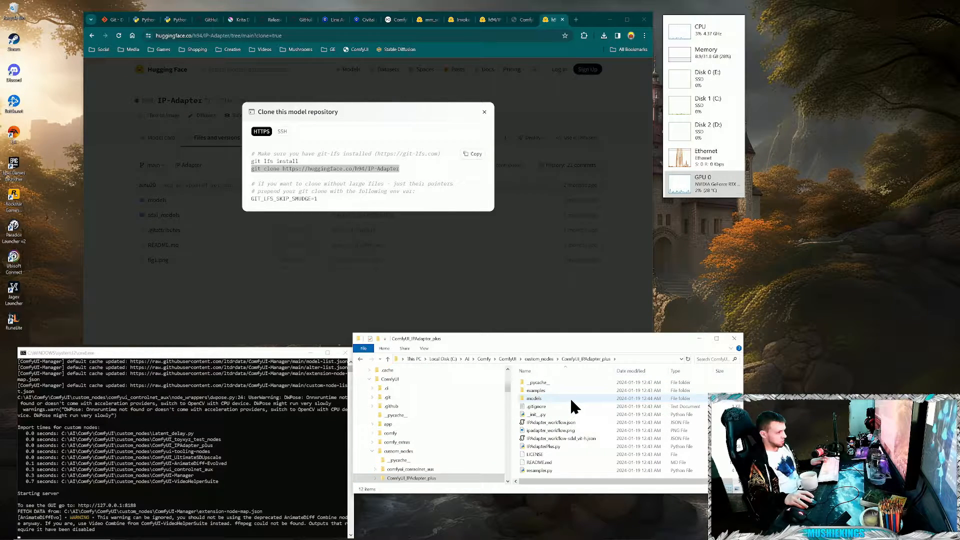
pyautogui.click(543, 399)
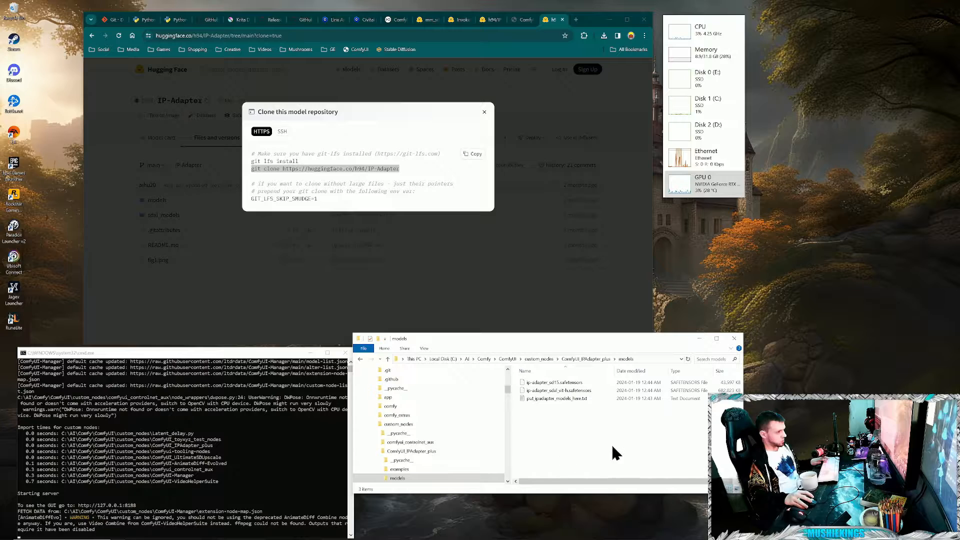
pyautogui.click(643, 359)
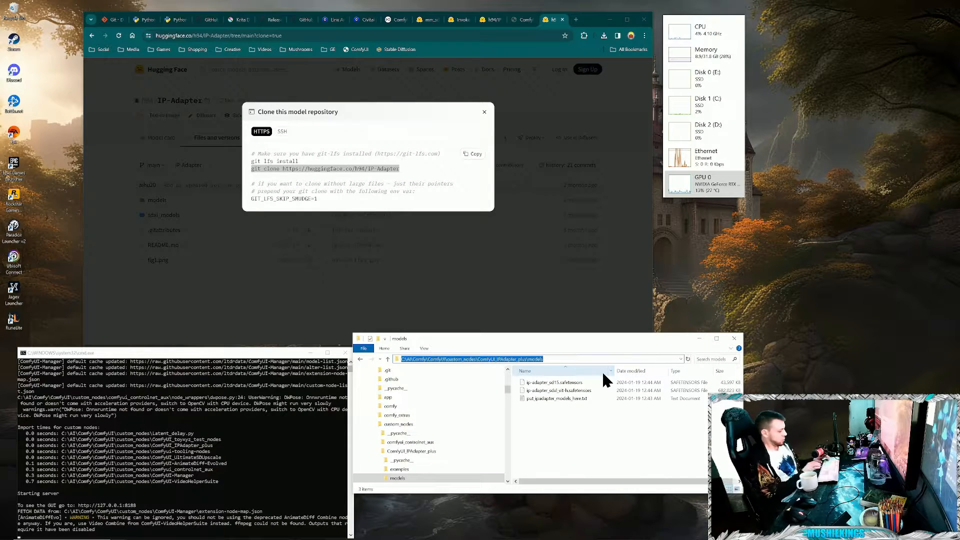
pyautogui.write('cmd')
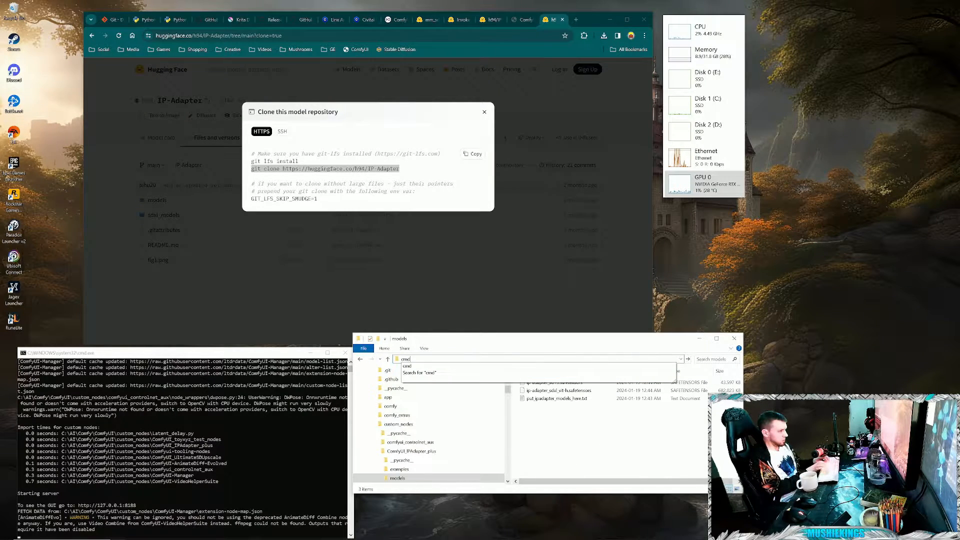
pyautogui.press('Return')
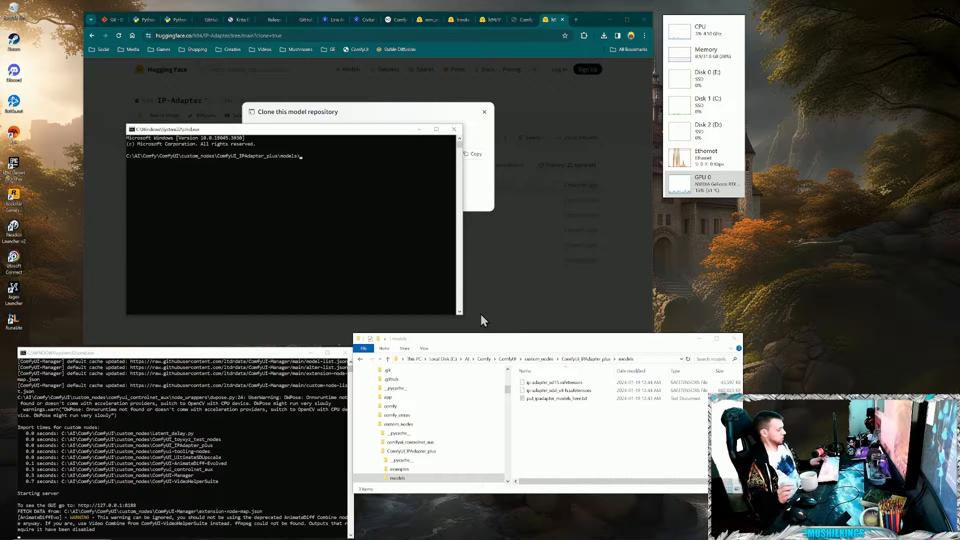
pyautogui.hotkey('ctrl', 'v')
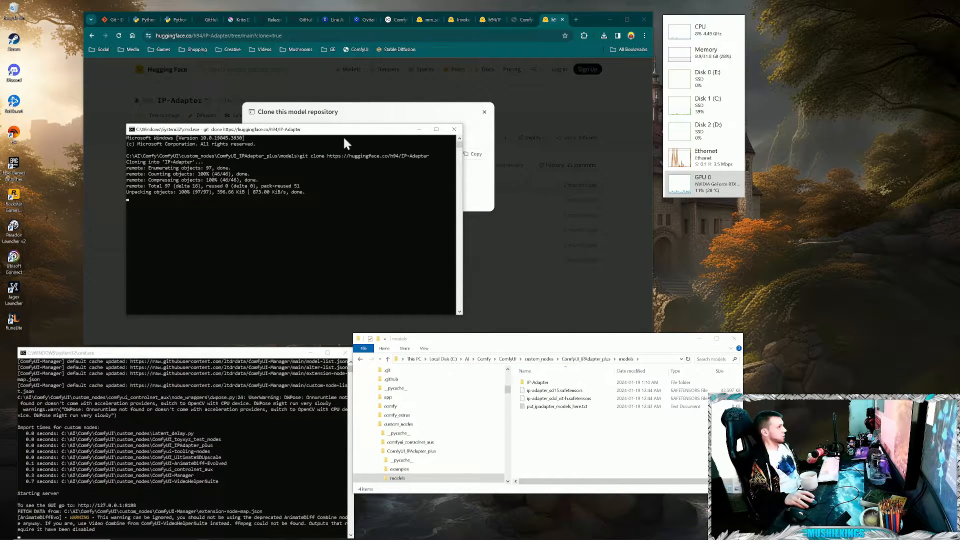
pyautogui.moveTo(351, 131)
pyautogui.mouseDown()
pyautogui.moveTo(475, 160)
pyautogui.moveTo(862, 215)
pyautogui.moveTo(827, 264)
pyautogui.moveTo(823, 233)
pyautogui.mouseUp()
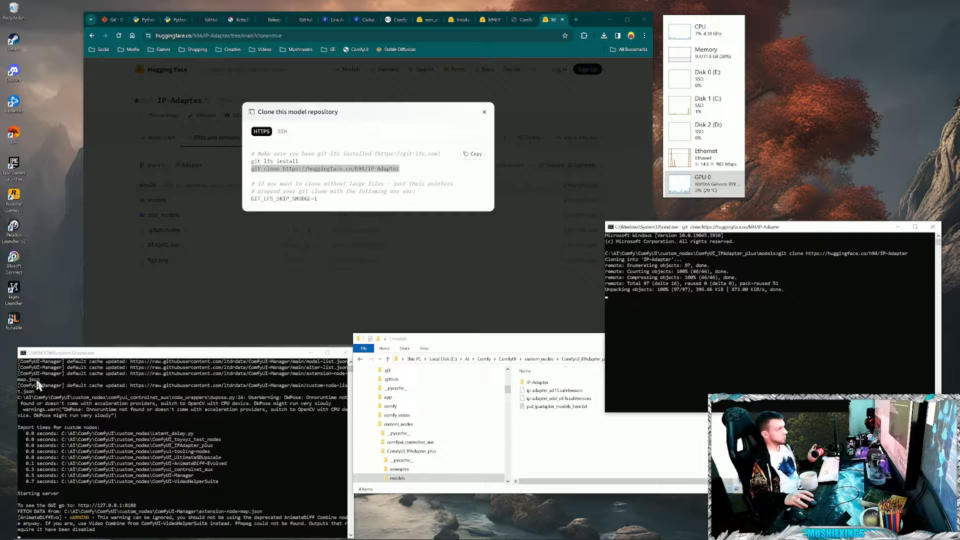
# - Close the clone instructions, open the IP-Adapter repository's sdxl_models folder and check the workflow's Load IPAdapter Model node for the required file
pyautogui.click(256, 303)
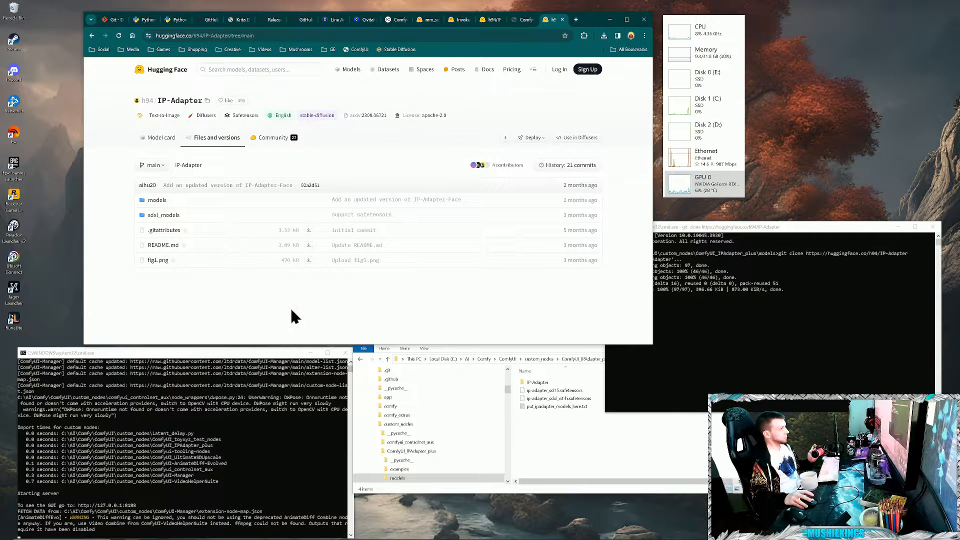
pyautogui.click(160, 215)
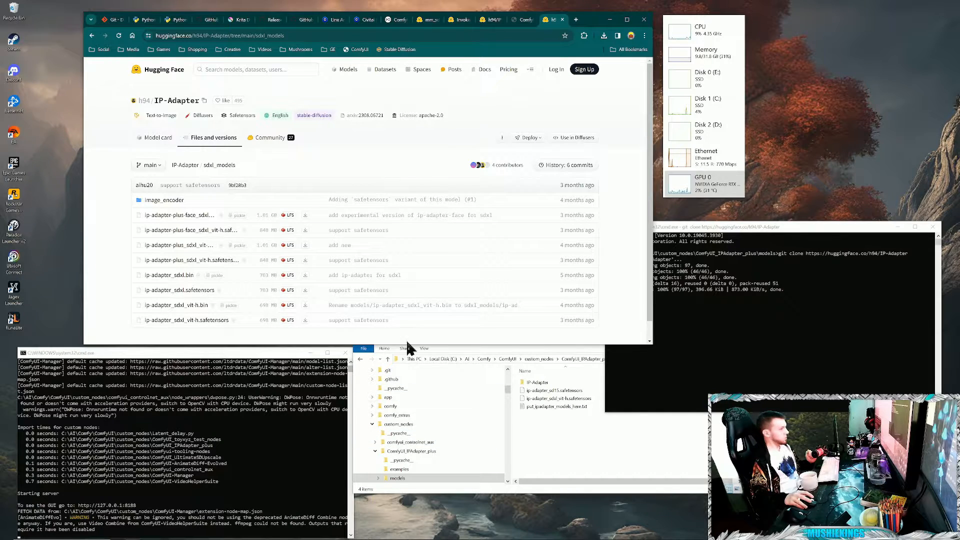
pyautogui.click(525, 20)
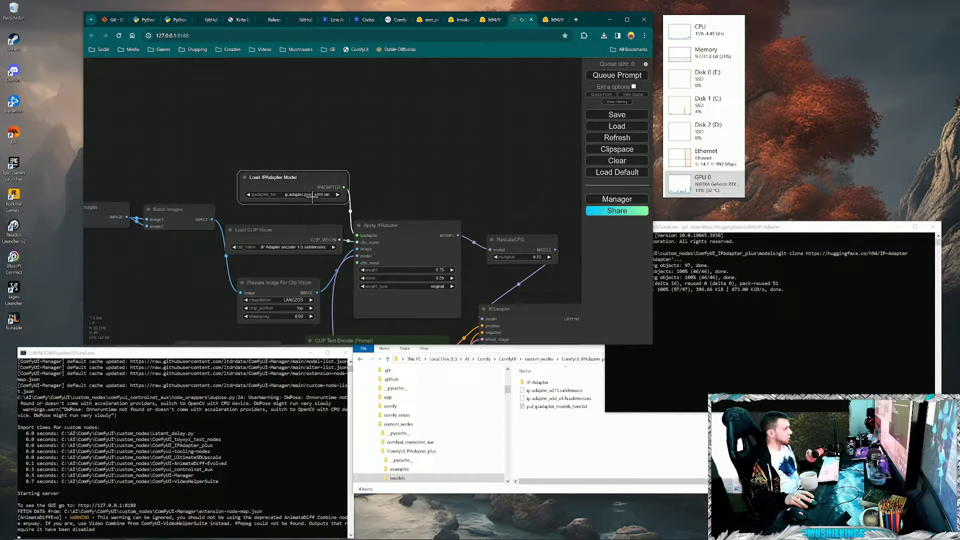
pyautogui.click(553, 20)
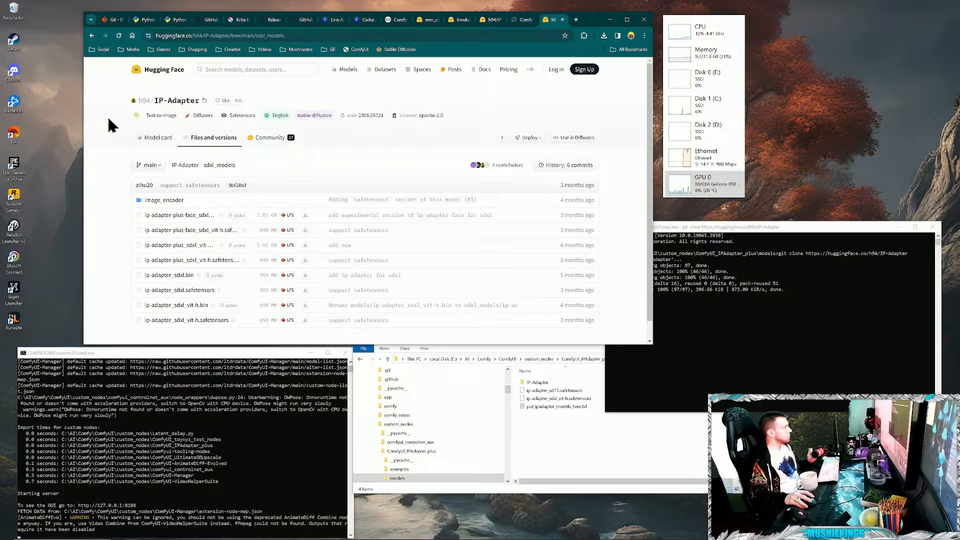
# - Download ip-adapter-plus_sd15.bin and ip-adapter-plus_sd15.safetensors from the IP-Adapter repository's models folder, checking the name against the Load IPAdapter Model node
pyautogui.click(183, 165)
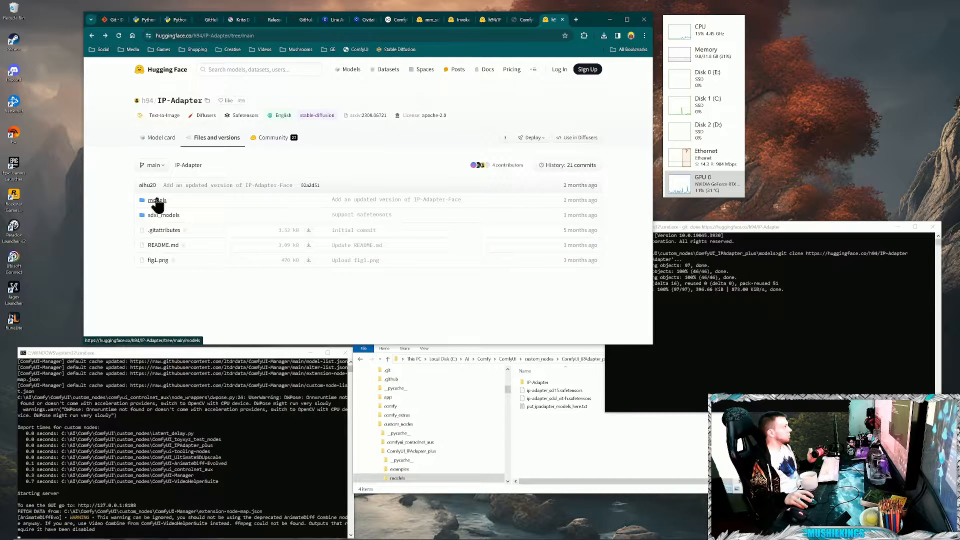
pyautogui.click(153, 202)
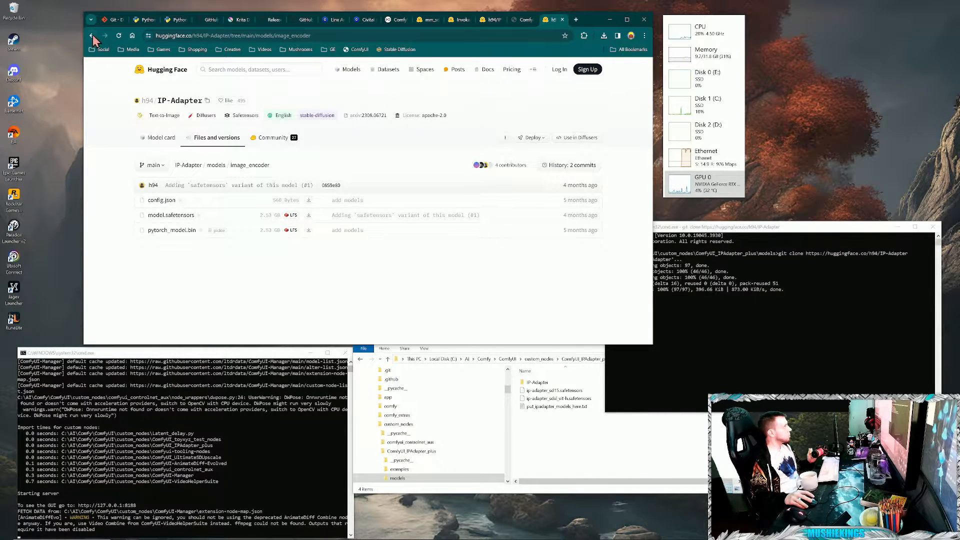
pyautogui.scroll(-1, 228, 300)
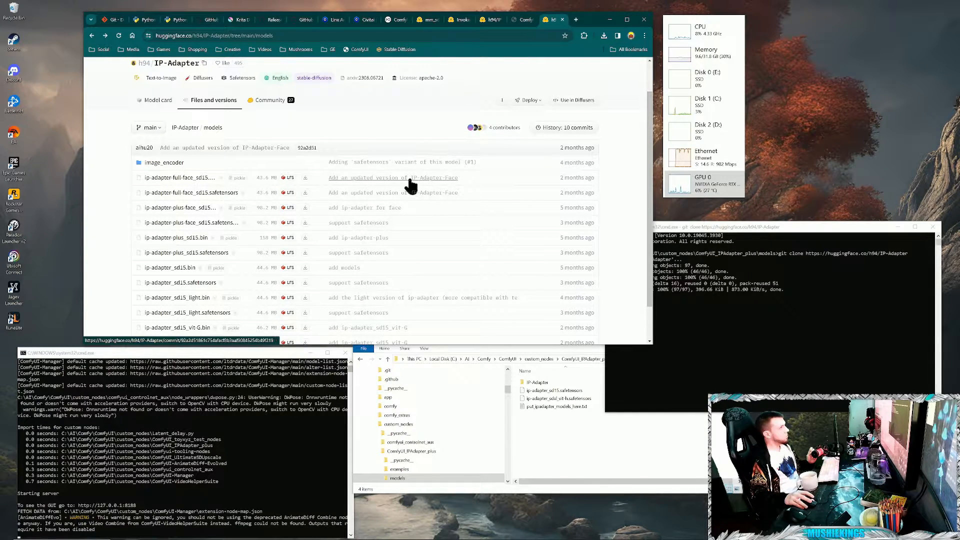
pyautogui.click(511, 19)
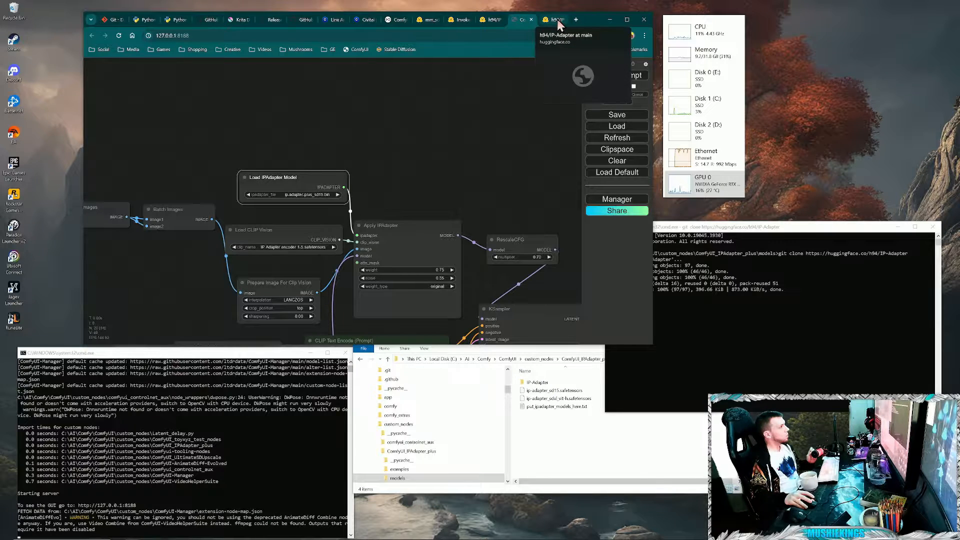
pyautogui.click(552, 20)
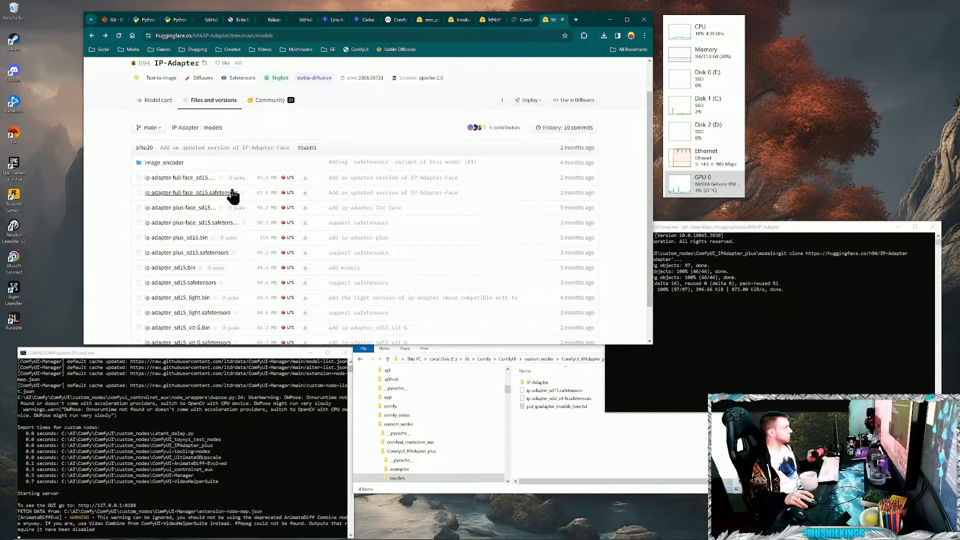
pyautogui.scroll(2, 233, 195)
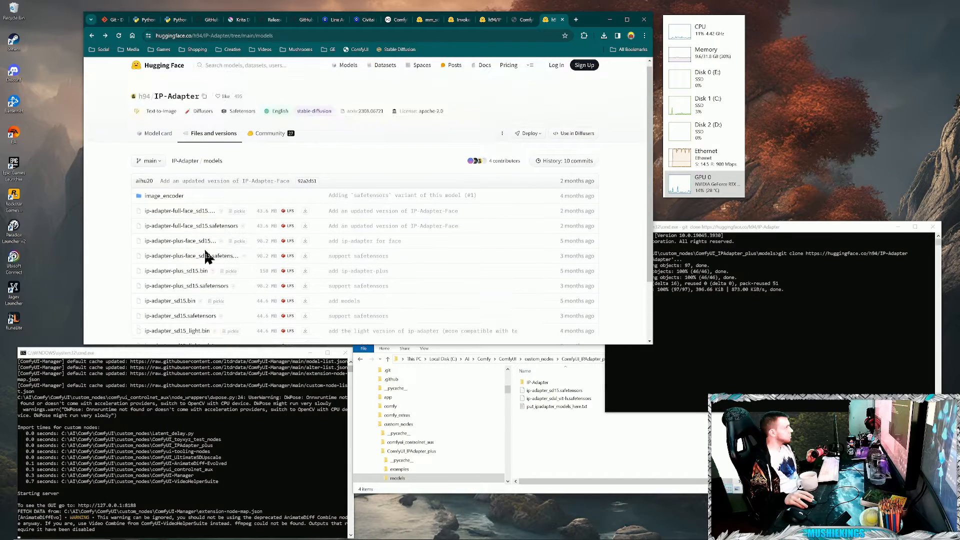
pyautogui.scroll(-1, 208, 257)
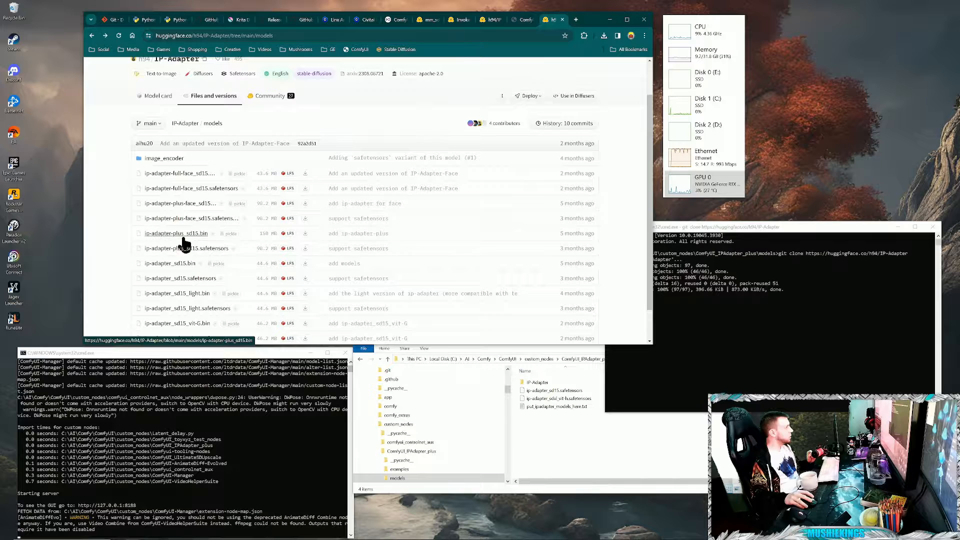
pyautogui.click(305, 234)
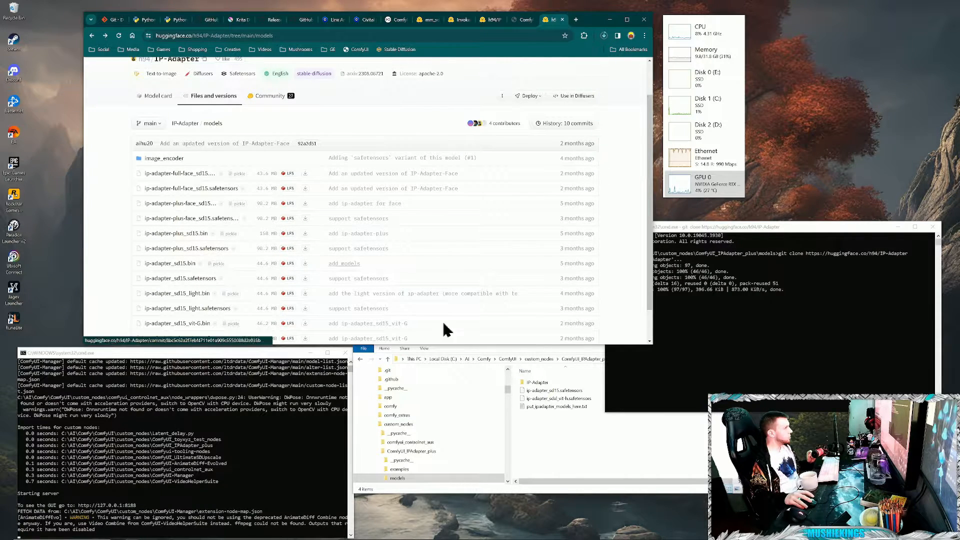
# - Move ip-adapter-plus_sd15.bin and ip-adapter-plus_sd15.safetensors from Downloads into the ComfyUI_IPAdapter_plus models folder
pyautogui.click(582, 443)
pyautogui.click(604, 36)
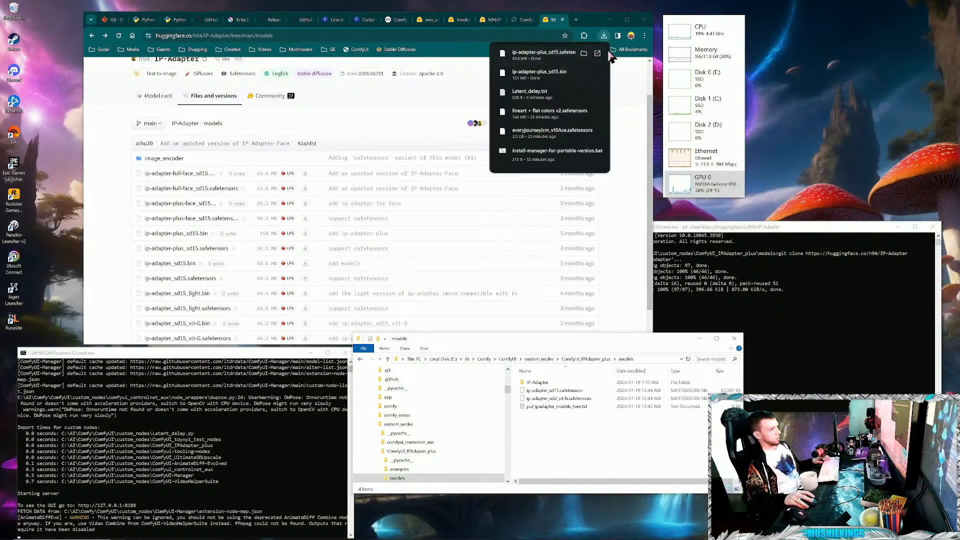
pyautogui.click(585, 53)
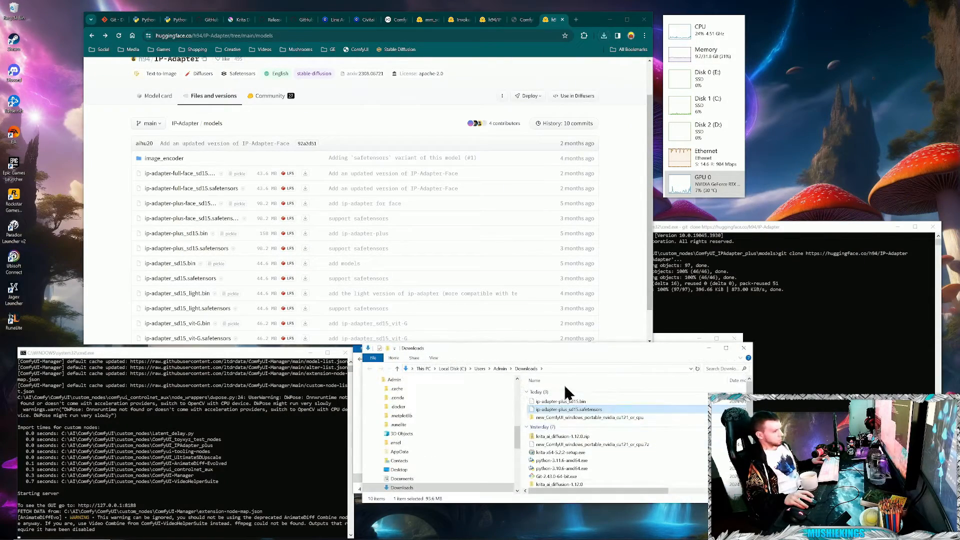
pyautogui.keyDown('ctrl'); pyautogui.click(564, 402); pyautogui.keyUp('ctrl')
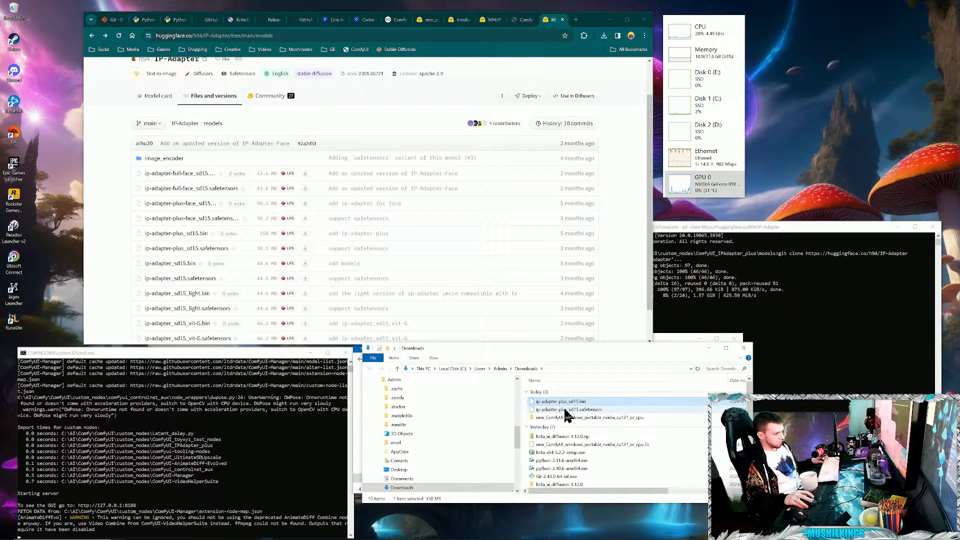
pyautogui.rightClick(570, 409)
pyautogui.click(592, 464)
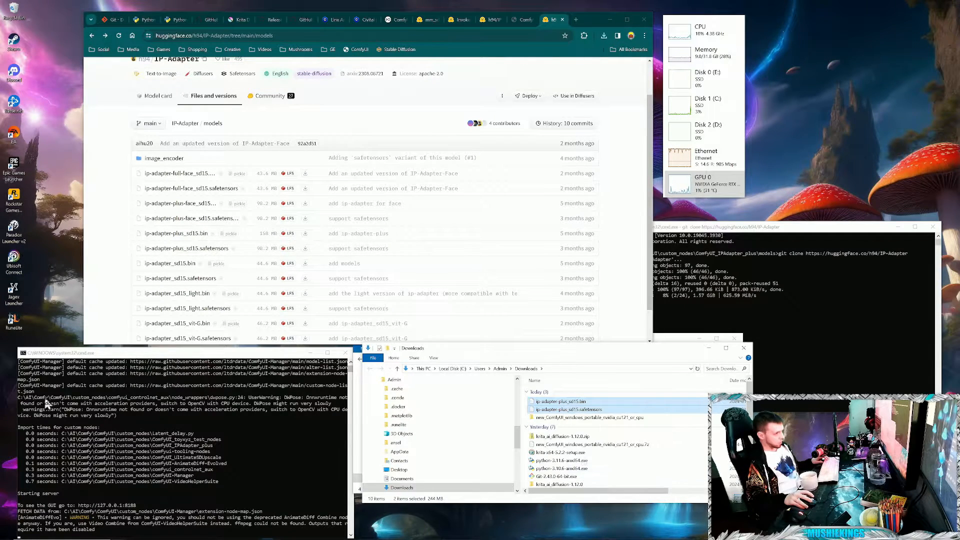
pyautogui.scroll(-2, 458, 479)
pyautogui.scroll(-1, 463, 449)
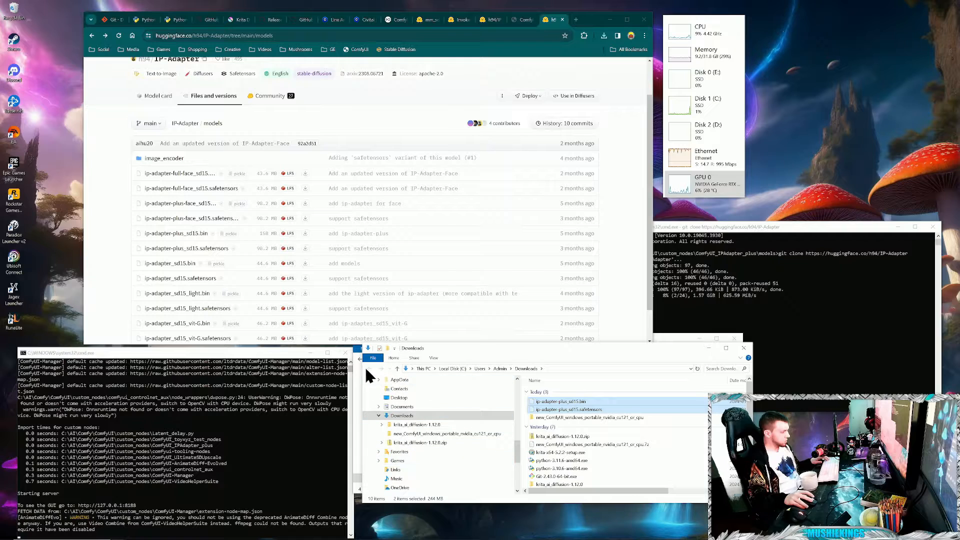
pyautogui.click(744, 348)
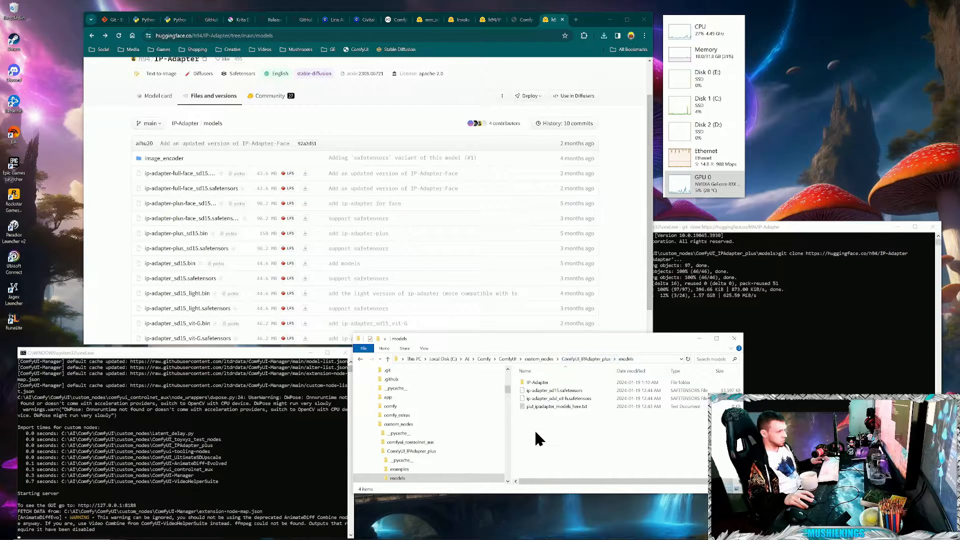
pyautogui.rightClick(570, 433)
pyautogui.click(590, 368)
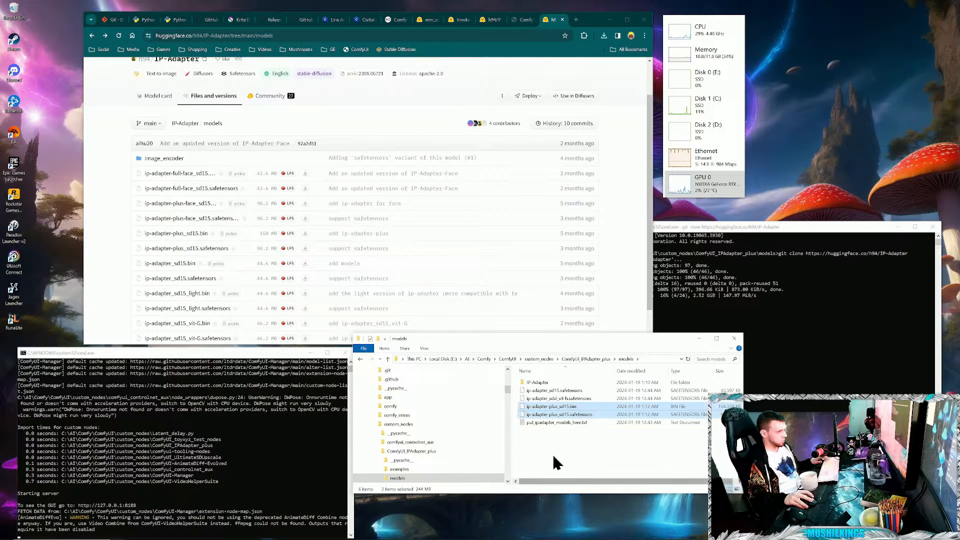
pyautogui.click(562, 442)
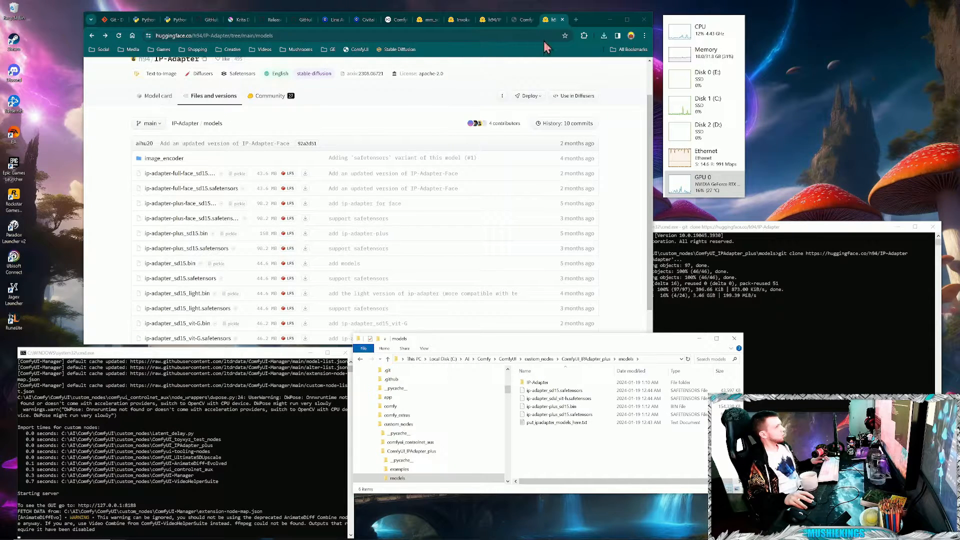
# - Refresh ComfyUI's model lists and set the Load IPAdapter Model node's file to ip-adapter-plus_sd15.safetensors
pyautogui.click(523, 20)
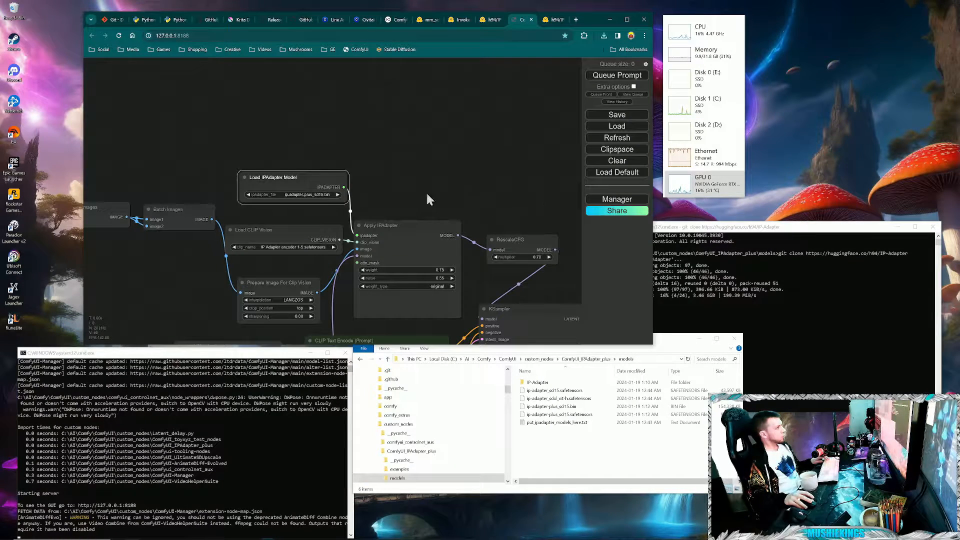
pyautogui.click(617, 138)
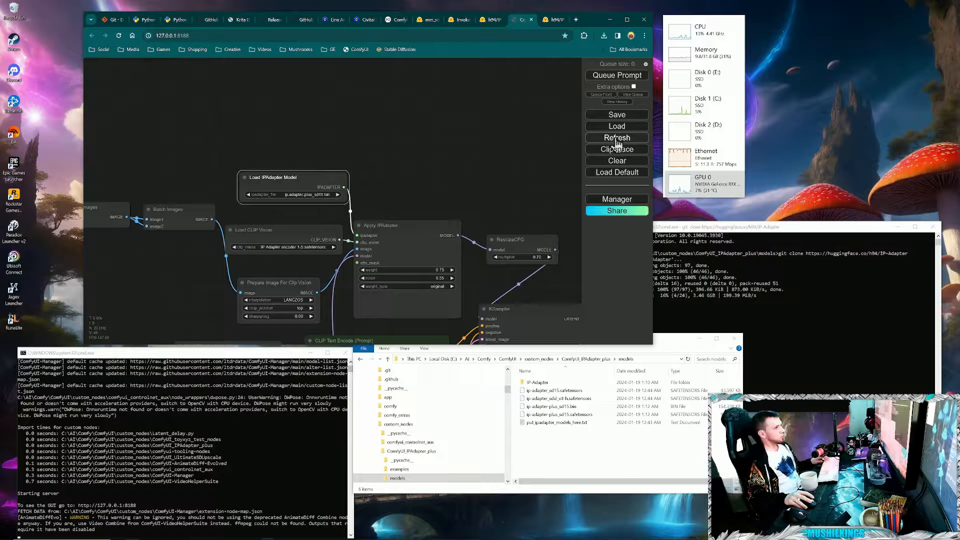
pyautogui.click(330, 194)
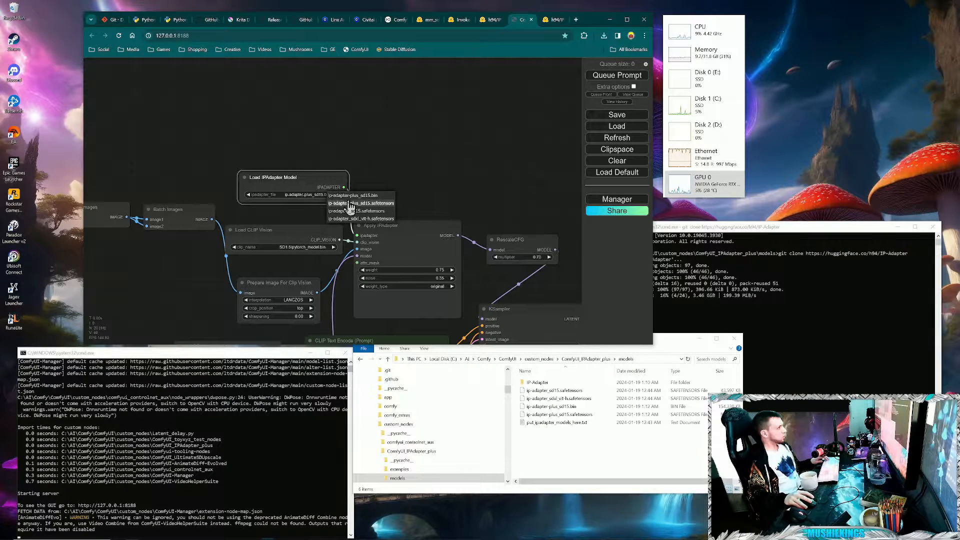
pyautogui.click(376, 203)
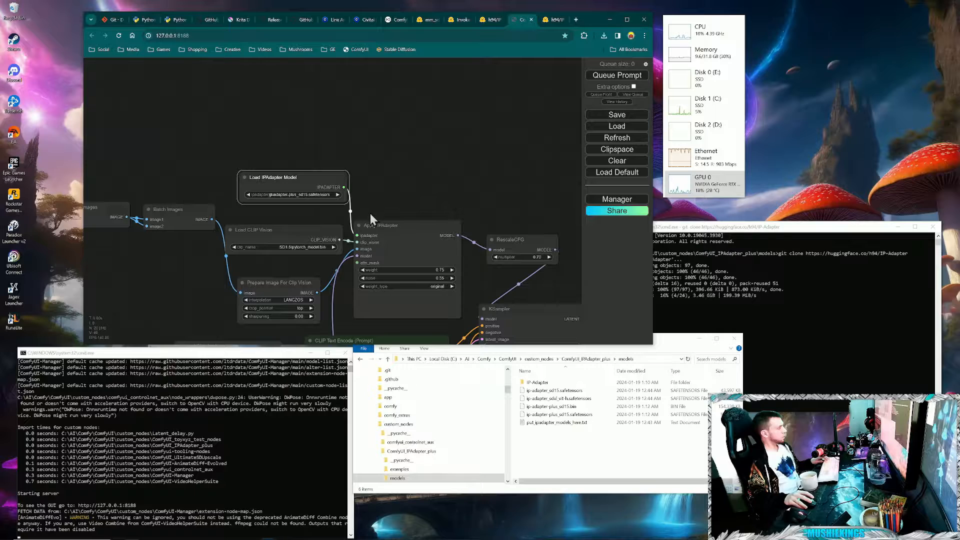
# - Check the Load CLIP Vision node's model and find the open InvokeAI/ip_adapter_sd_image_encoder page on Hugging Face
pyautogui.click(317, 252)
pyautogui.moveTo(301, 272); pyautogui.dragTo(332, 262)
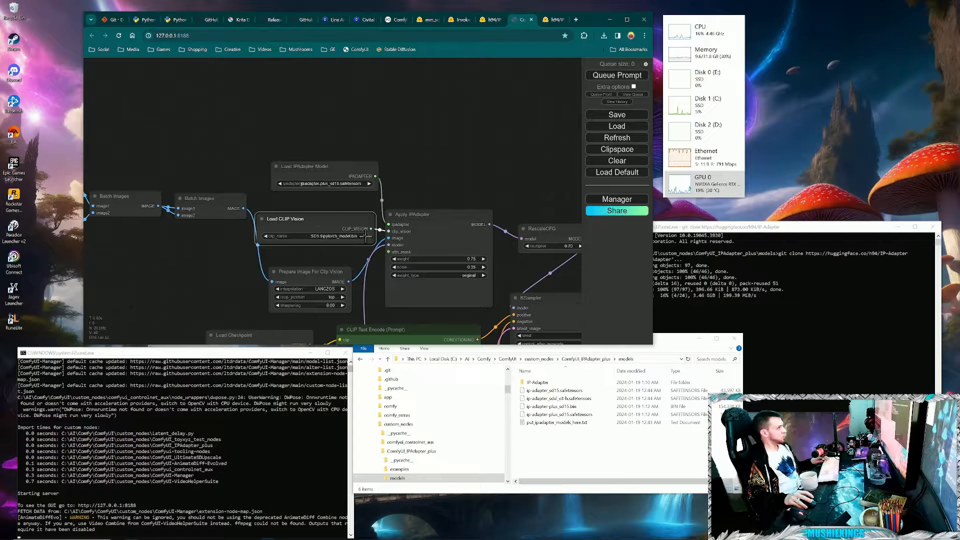
pyautogui.click(555, 21)
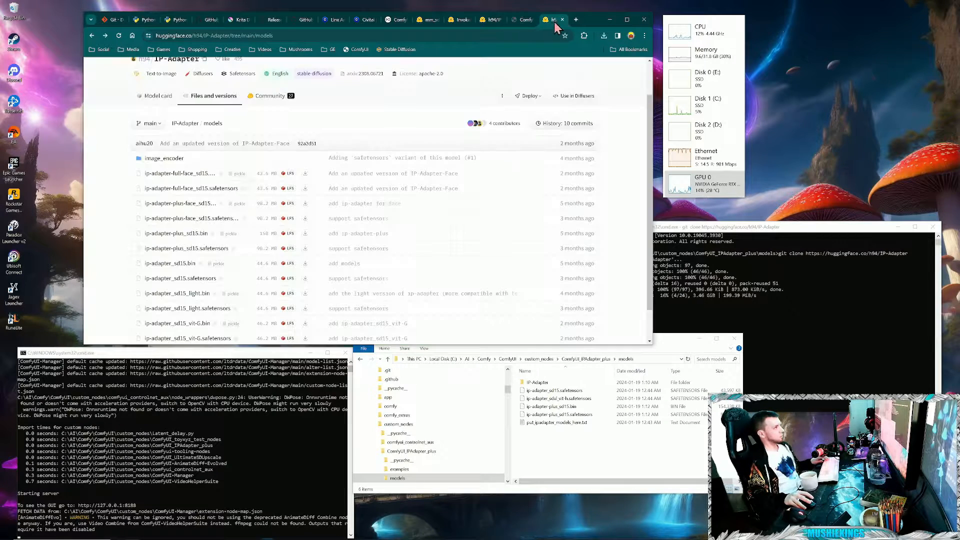
pyautogui.click(493, 22)
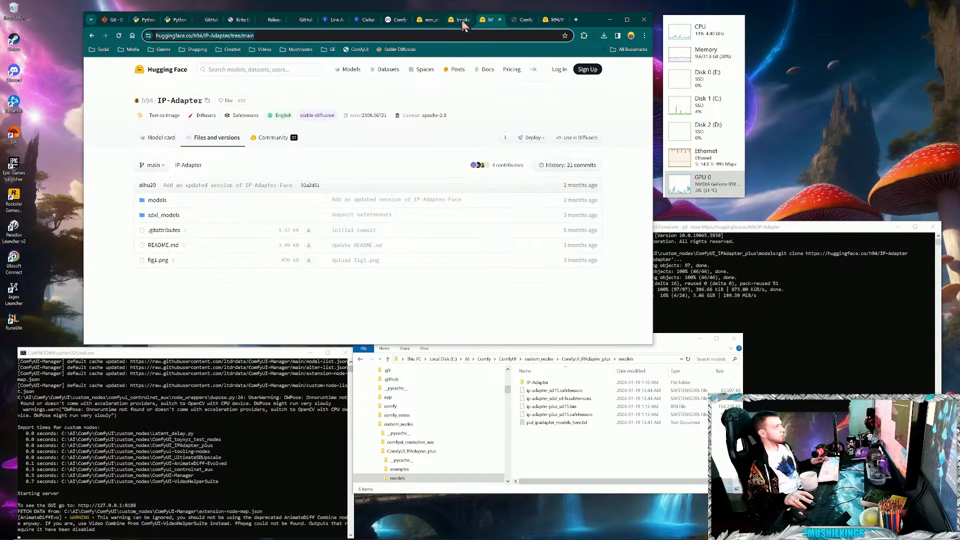
pyautogui.click(457, 20)
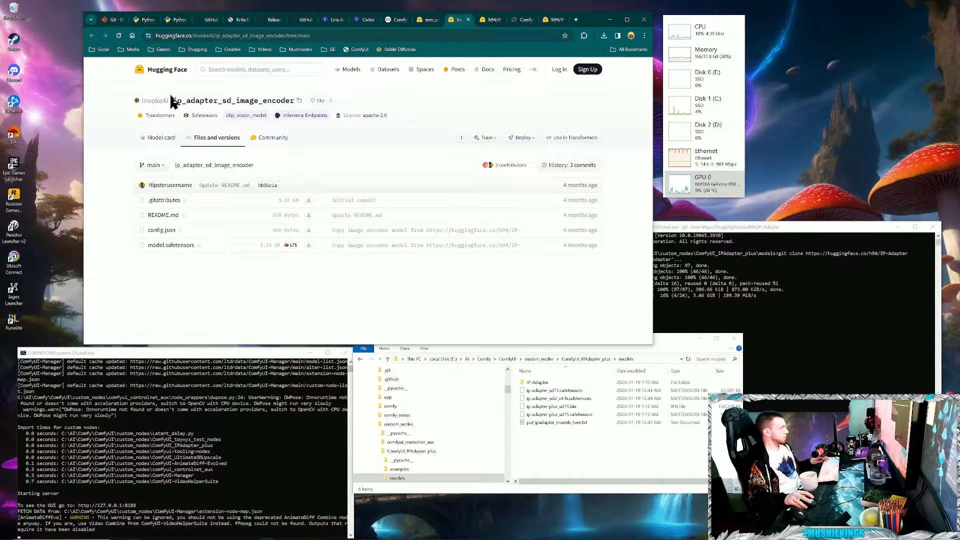
# - Search Google for "ip_adapter_sd_image_encoder" in a new tab and open the "InvokeAI/ip_adapter_sd_image_encoder at main" page
pyautogui.moveTo(253, 166); pyautogui.dragTo(163, 175)
pyautogui.hotkey('ctrl', 'c')
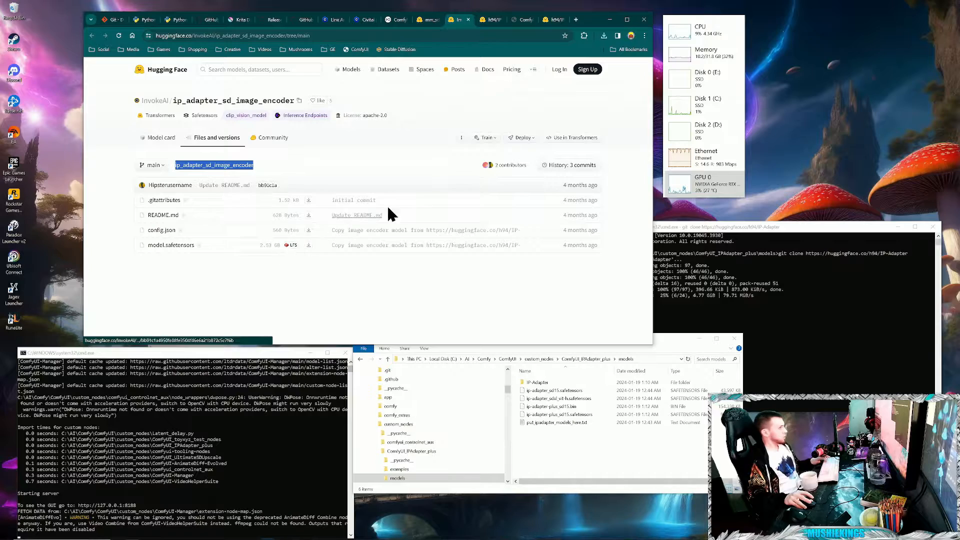
pyautogui.click(576, 20)
pyautogui.click(332, 175)
pyautogui.hotkey('ctrl', 'v')
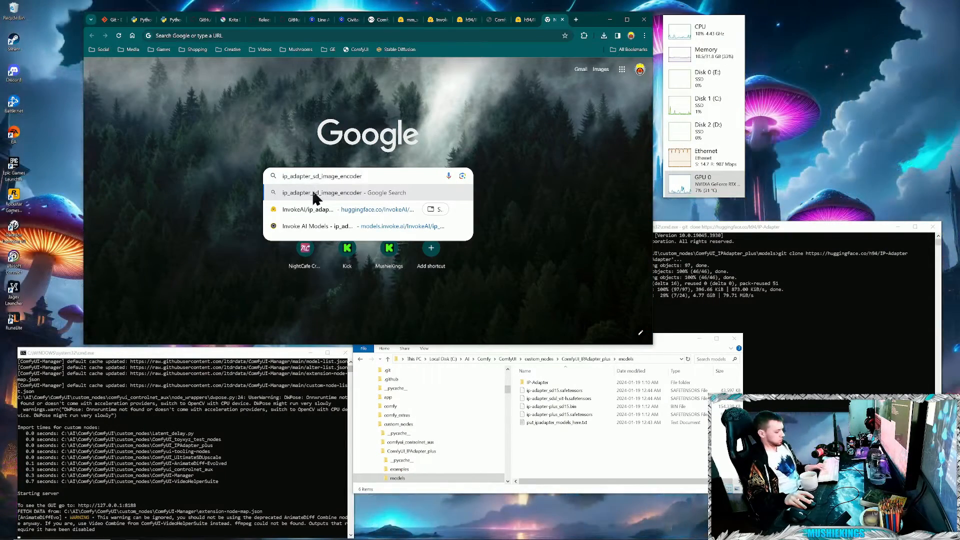
pyautogui.click(314, 194)
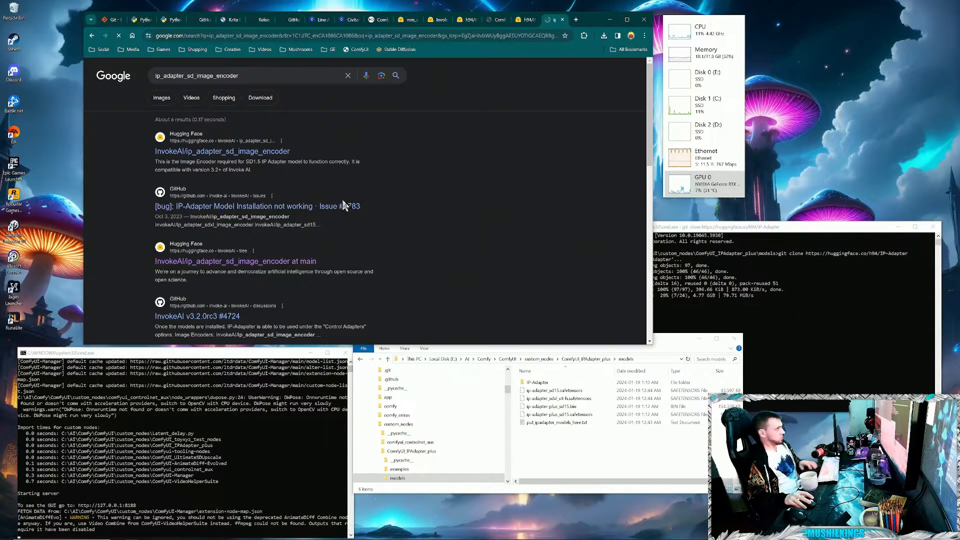
pyautogui.click(177, 258)
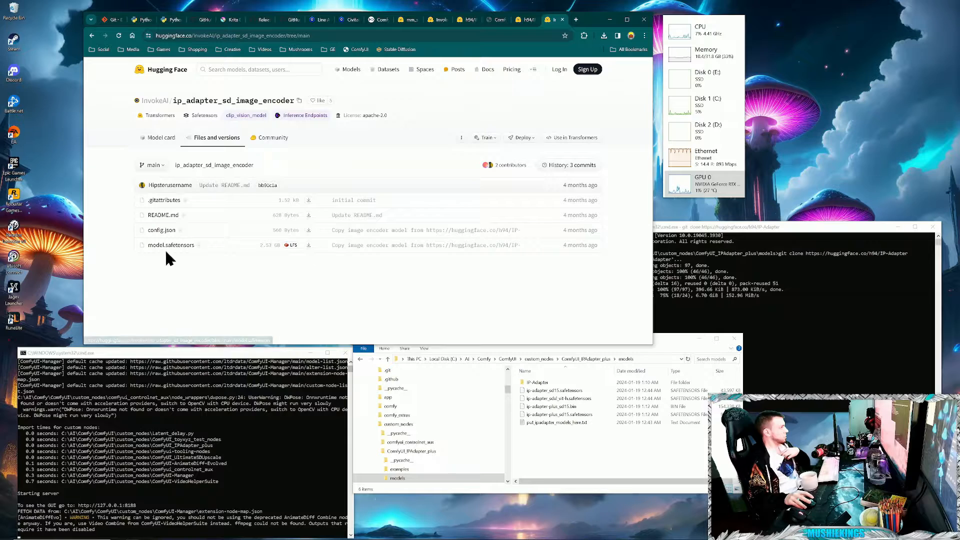
# - Download model.safetensors from the ip_adapter_sd_image_encoder repository and open the Downloads folder in File Explorer
pyautogui.click(308, 246)
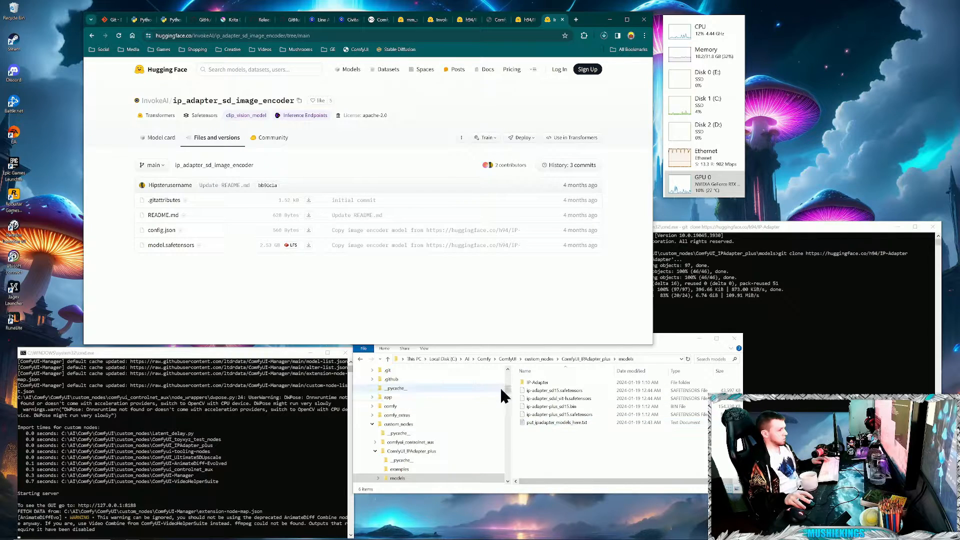
pyautogui.moveTo(507, 389); pyautogui.dragTo(514, 364)
pyautogui.click(395, 436)
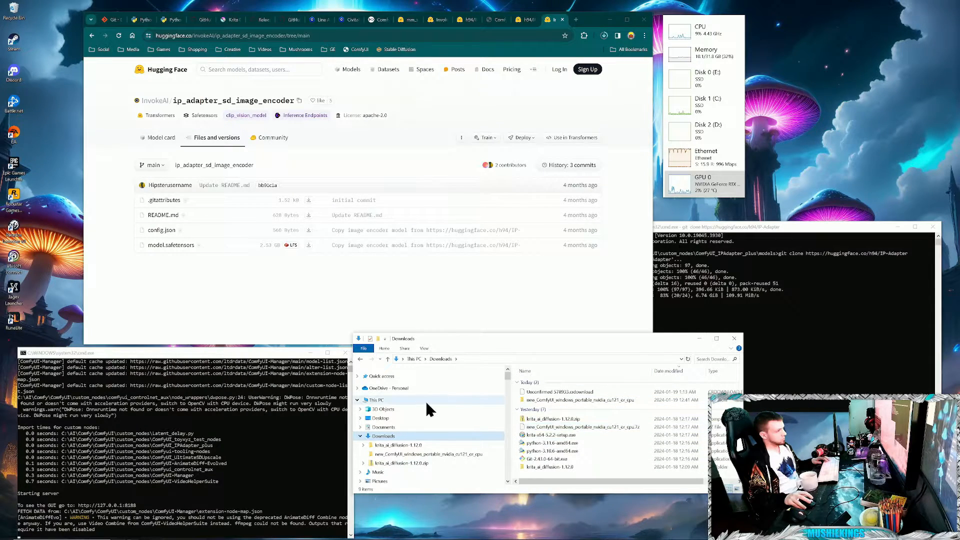
pyautogui.scroll(-1, 502, 414)
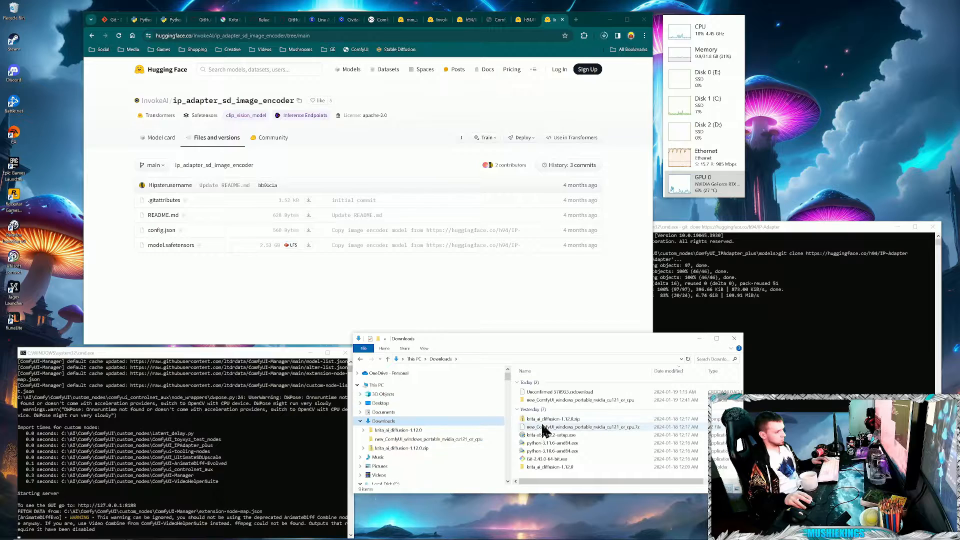
# - Return to the ComfyUI workflow and bring the Load CLIP Vision node and its neighbouring nodes into view
pyautogui.click(571, 393)
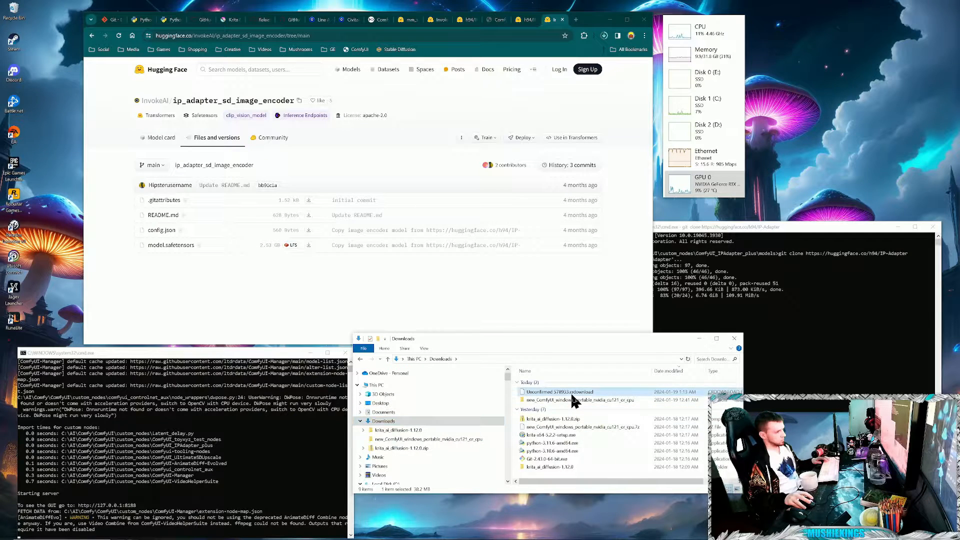
pyautogui.click(247, 264)
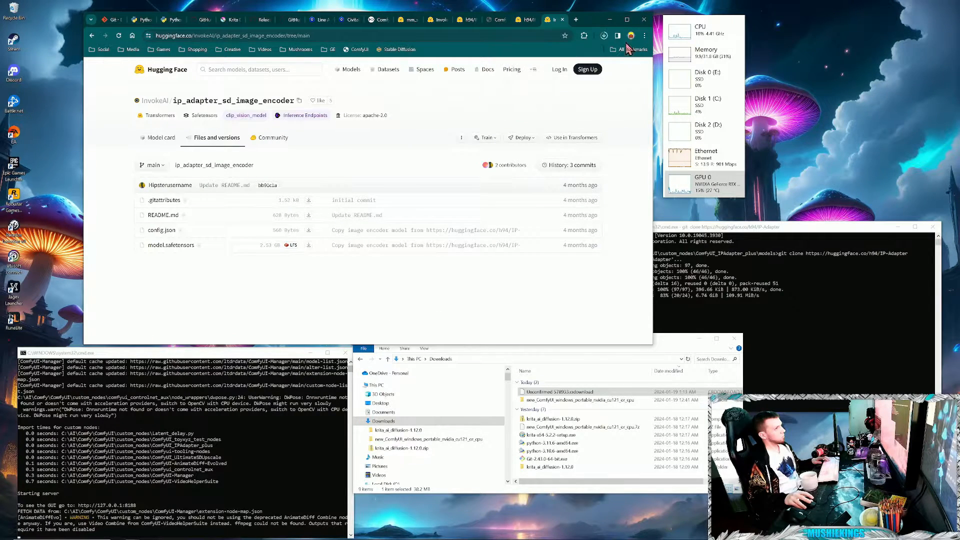
pyautogui.click(500, 21)
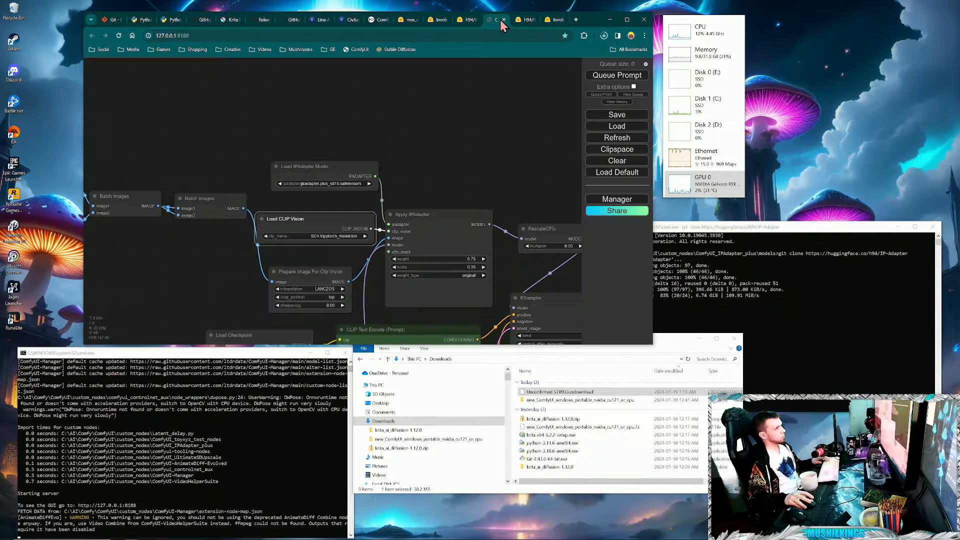
pyautogui.moveTo(469, 132); pyautogui.dragTo(394, 103)
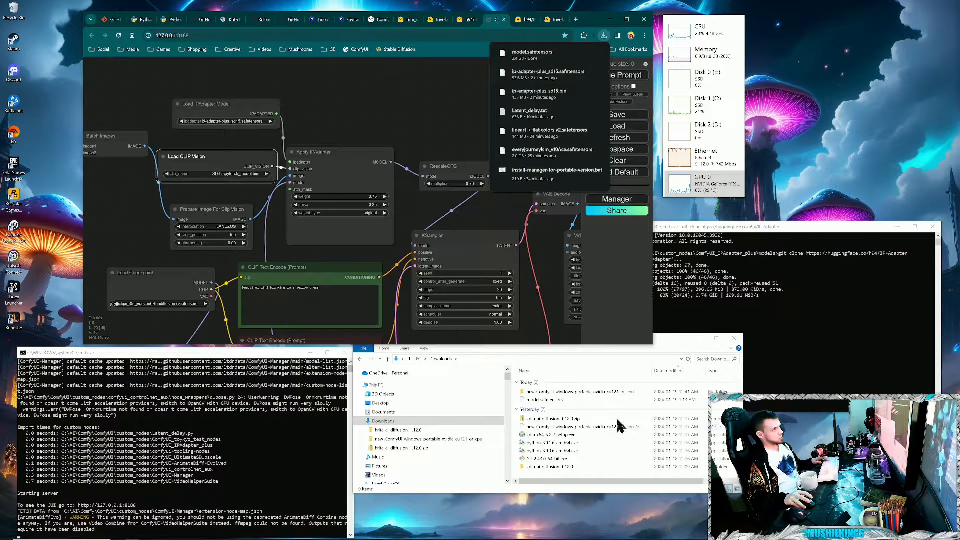
# - Rename the downloaded model.safetensors file as ip_adapter_sd_image_encoder.safetensors
pyautogui.click(541, 400)
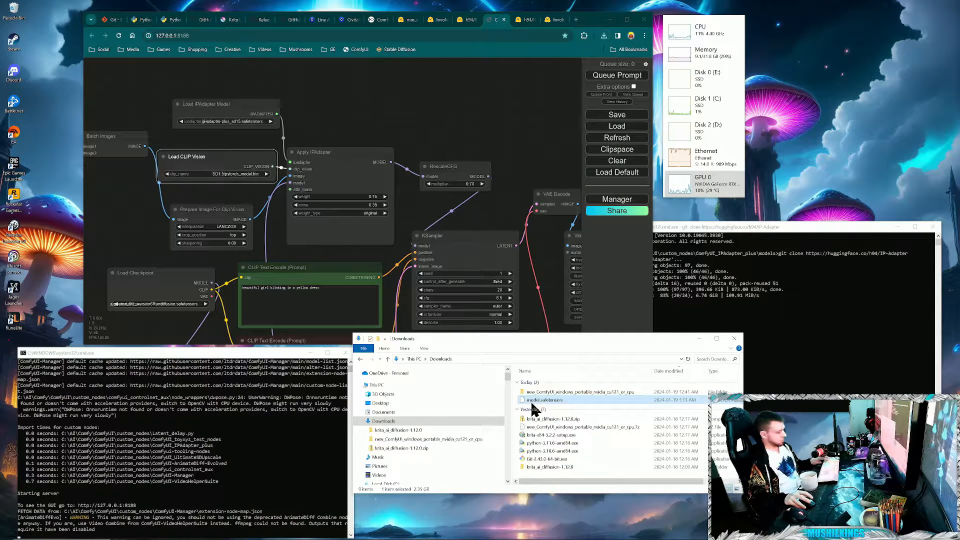
pyautogui.press('F2')
pyautogui.hotkey('ctrl', 'v')
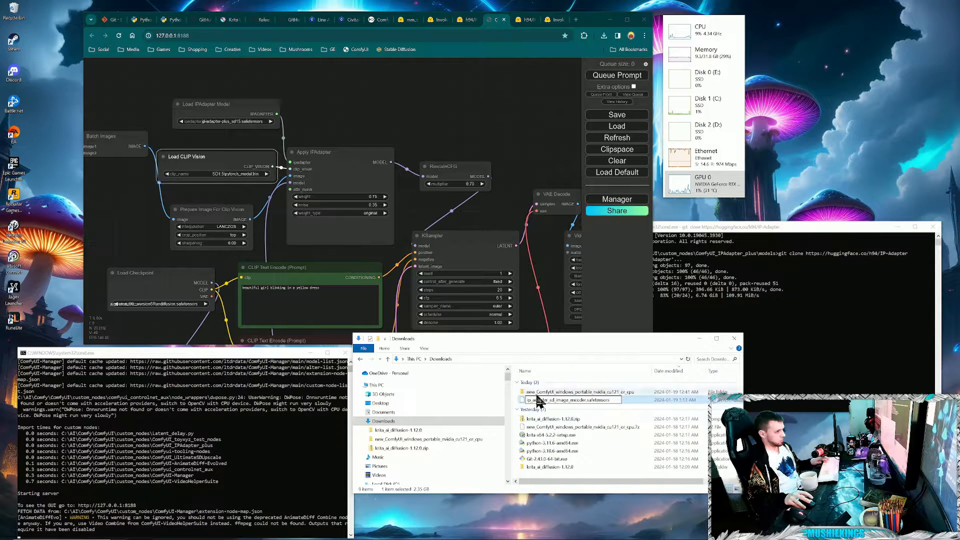
pyautogui.press('Return')
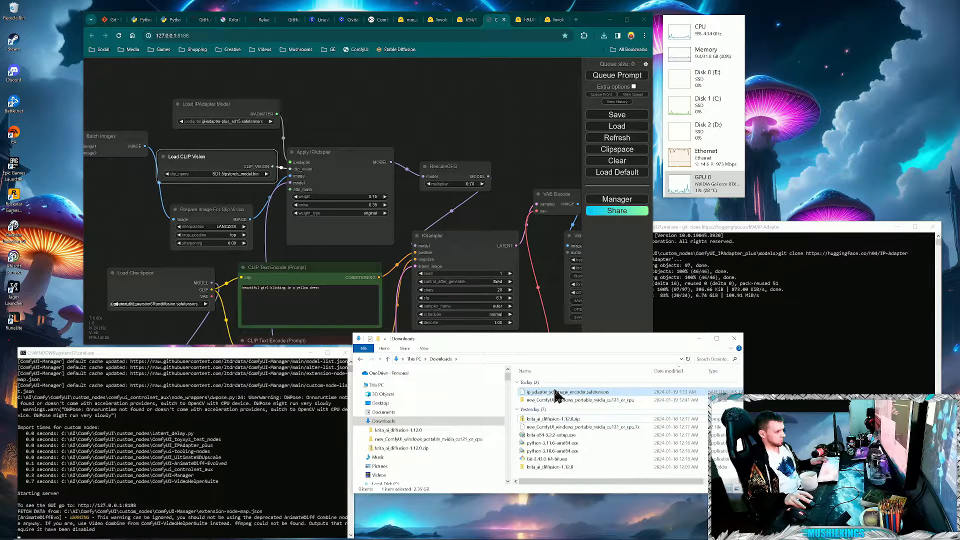
# - Move ip_adapter_sd_image_encoder.safetensors from Downloads into the SD1.5 folder under ComfyUI's models\clip_vision
pyautogui.rightClick(552, 393)
pyautogui.click(577, 473)
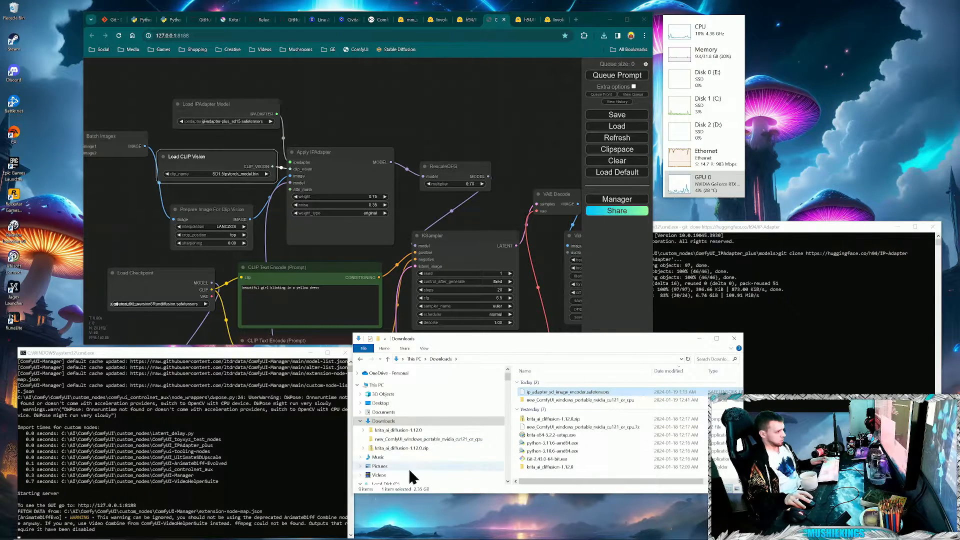
pyautogui.moveTo(508, 385); pyautogui.dragTo(509, 408)
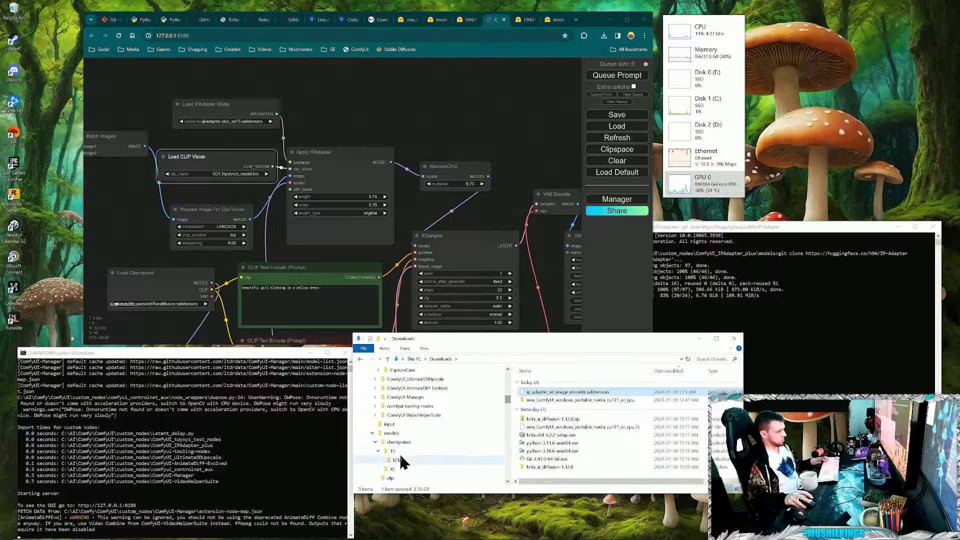
pyautogui.click(394, 434)
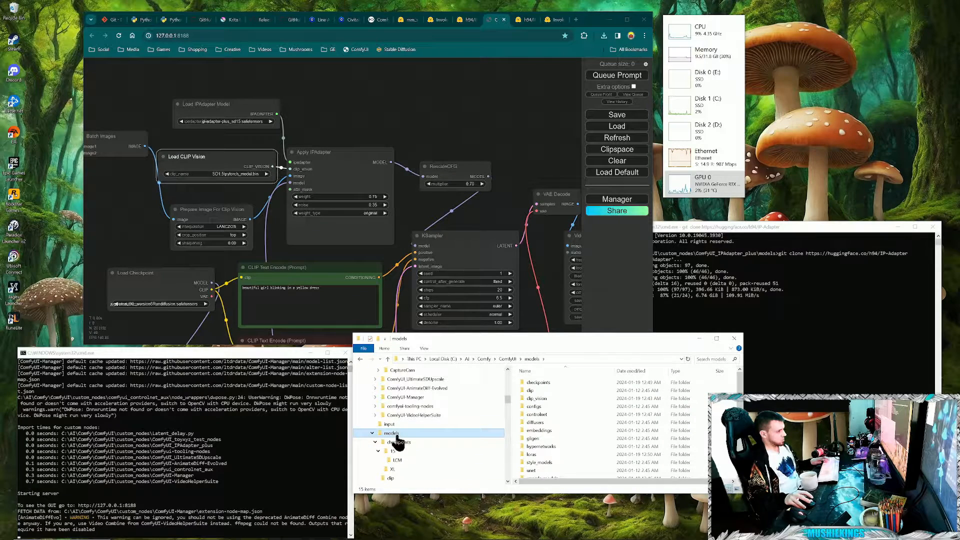
pyautogui.doubleClick(536, 399)
pyautogui.rightClick(560, 420)
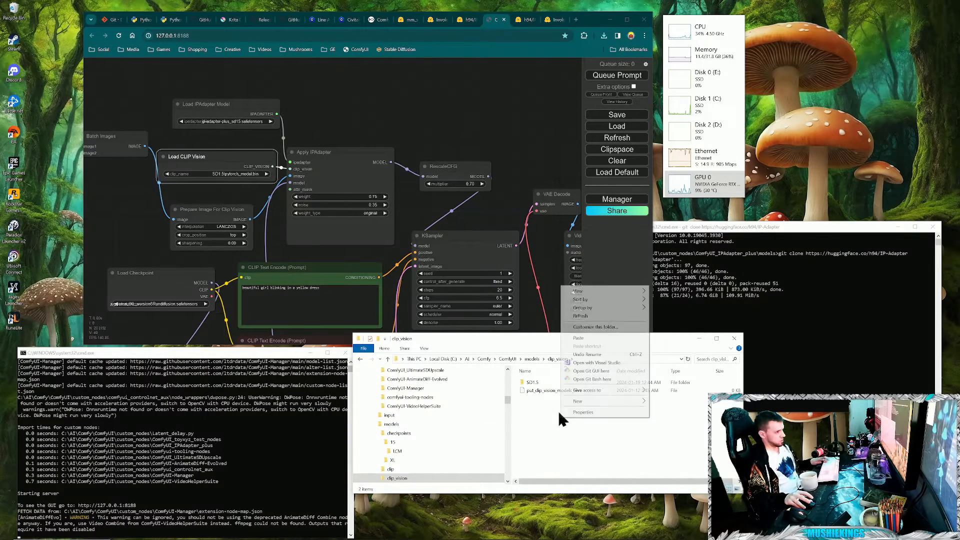
pyautogui.click(530, 385)
pyautogui.doubleClick(535, 382)
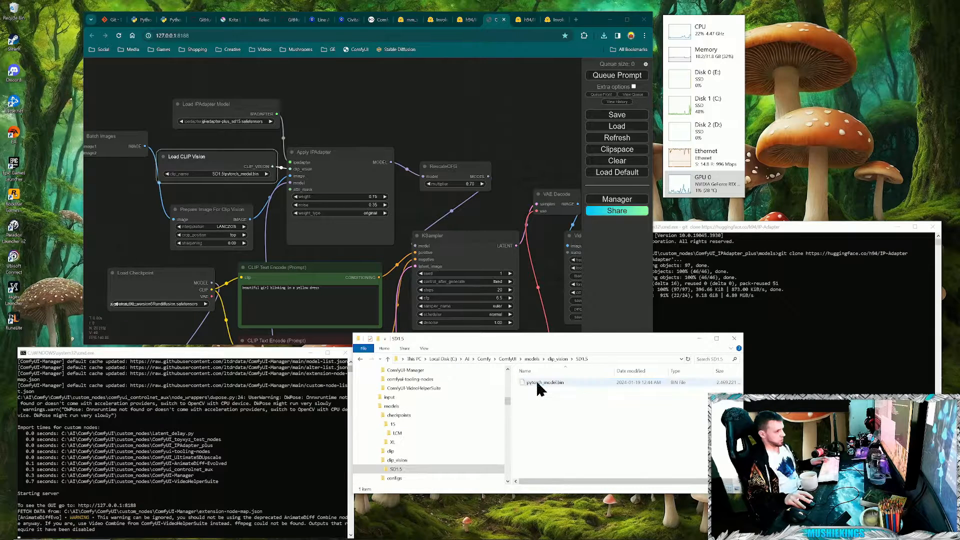
pyautogui.rightClick(560, 407)
pyautogui.click(580, 460)
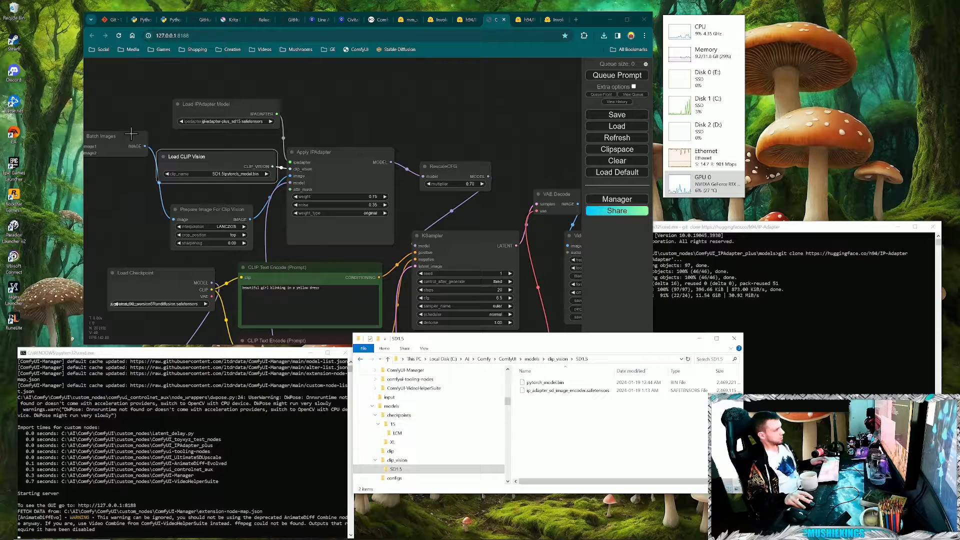
# - Set the Load CLIP Vision node's clip_name to ip_adapter_sd_image_encoder.safetensors in ComfyUI
pyautogui.moveTo(216, 192); pyautogui.dragTo(266, 185)
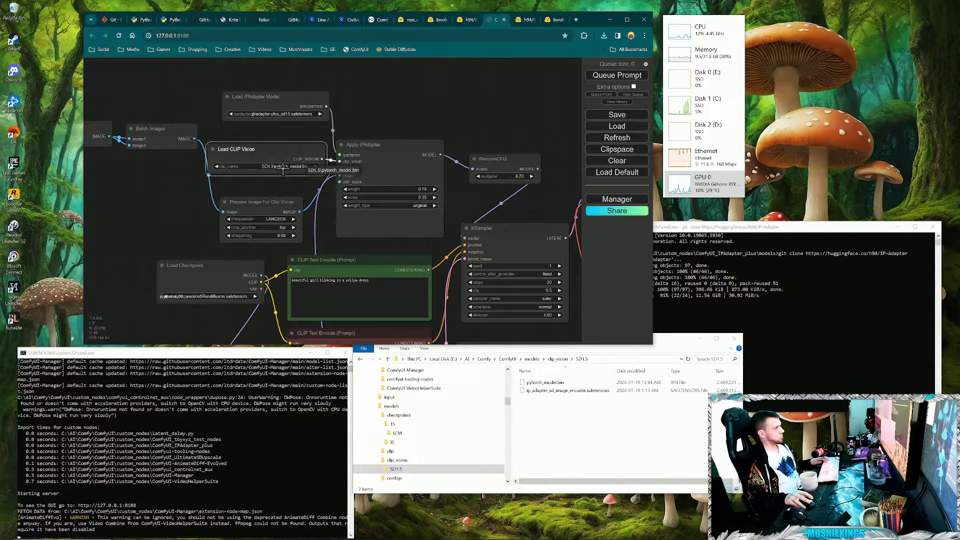
pyautogui.click(305, 168)
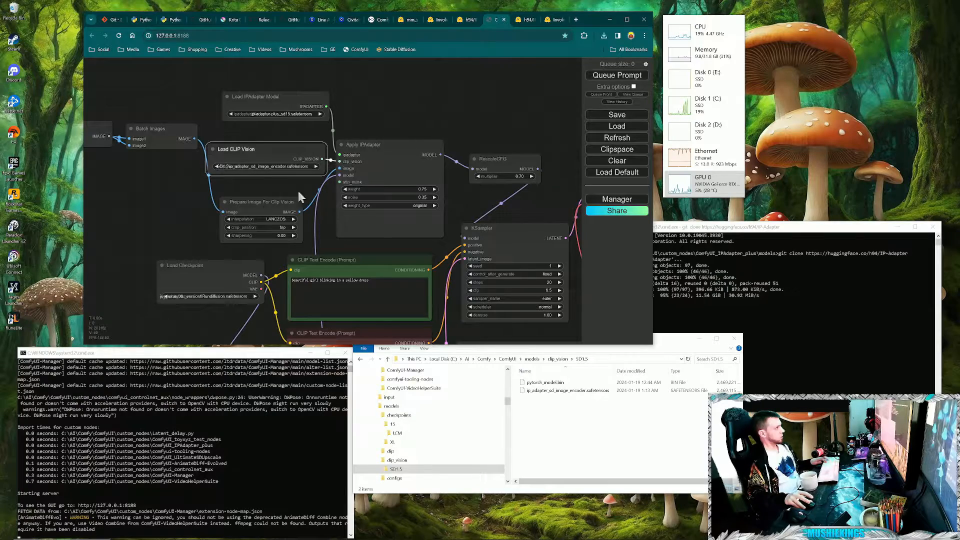
# - Check the AnimateDiff Loader node's model name and find the open mm_sd_v15_v2.ckpt page on Hugging Face
pyautogui.moveTo(127, 212); pyautogui.dragTo(186, 124)
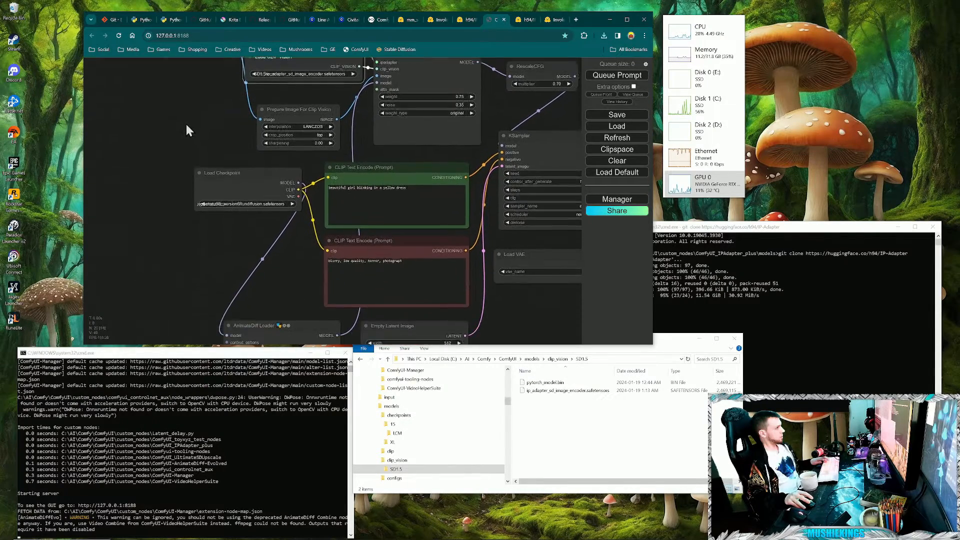
pyautogui.moveTo(253, 290); pyautogui.dragTo(243, 262)
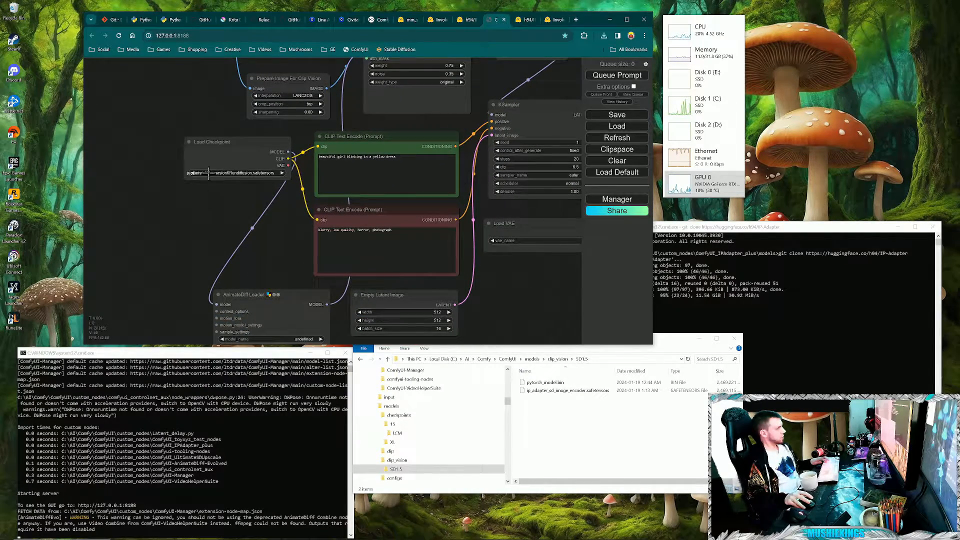
pyautogui.moveTo(284, 236); pyautogui.dragTo(275, 153)
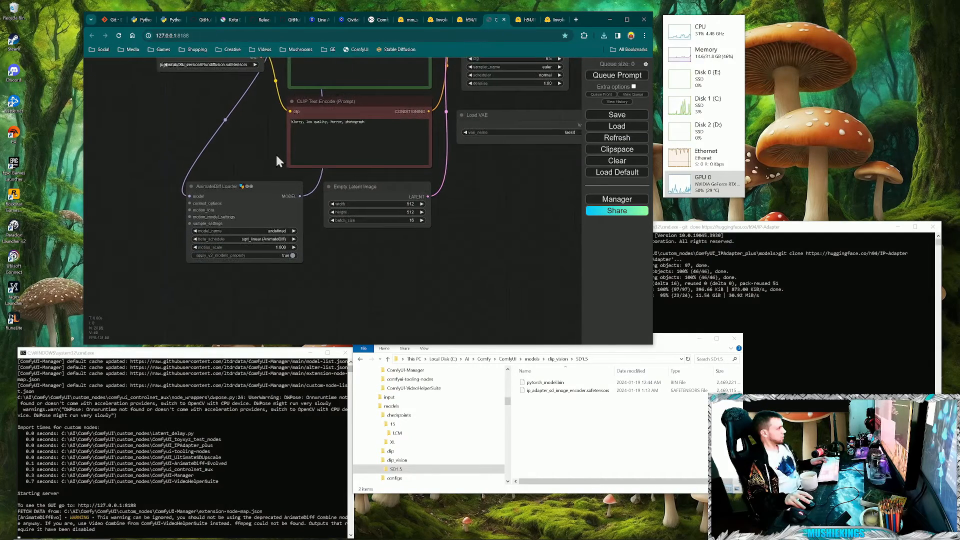
pyautogui.moveTo(293, 294); pyautogui.dragTo(302, 299)
pyautogui.click(326, 250)
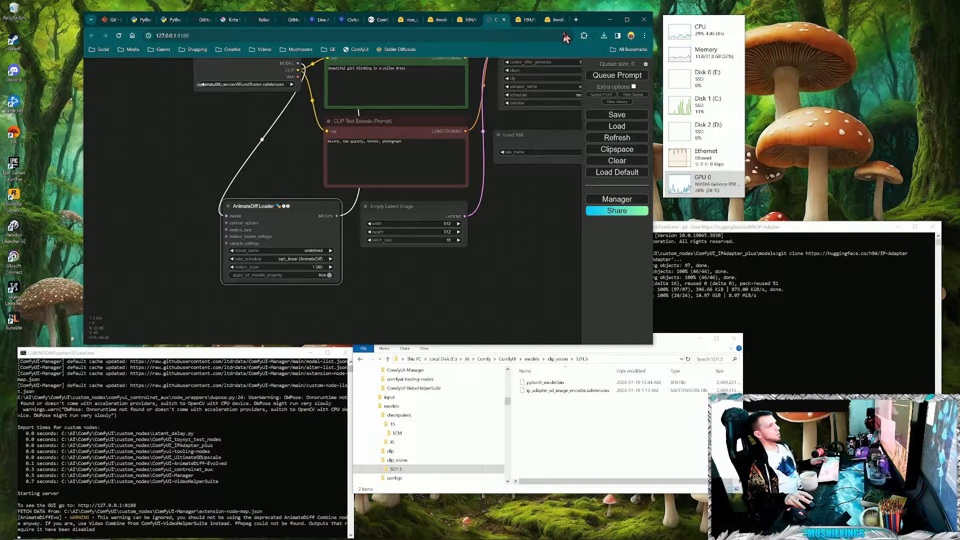
pyautogui.click(554, 20)
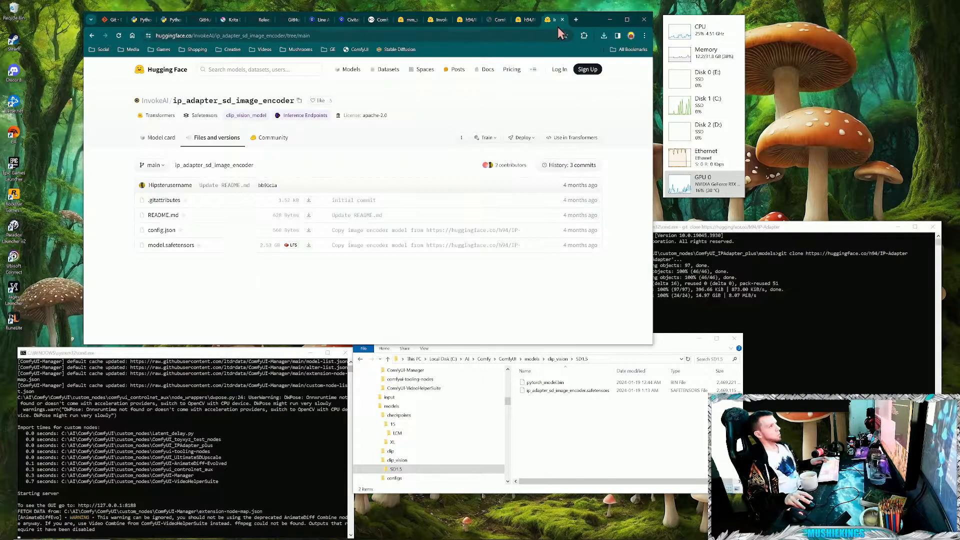
pyautogui.click(463, 22)
pyautogui.click(434, 19)
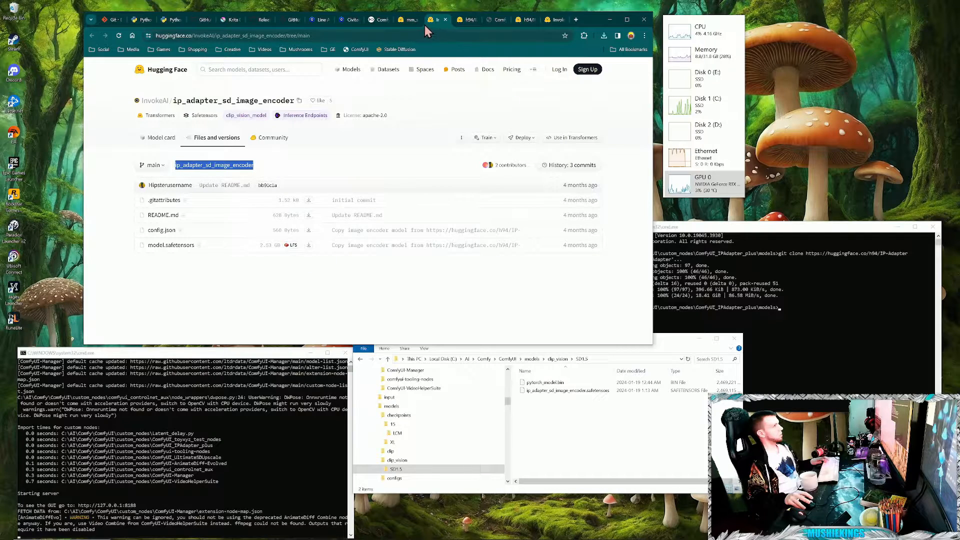
pyautogui.click(410, 20)
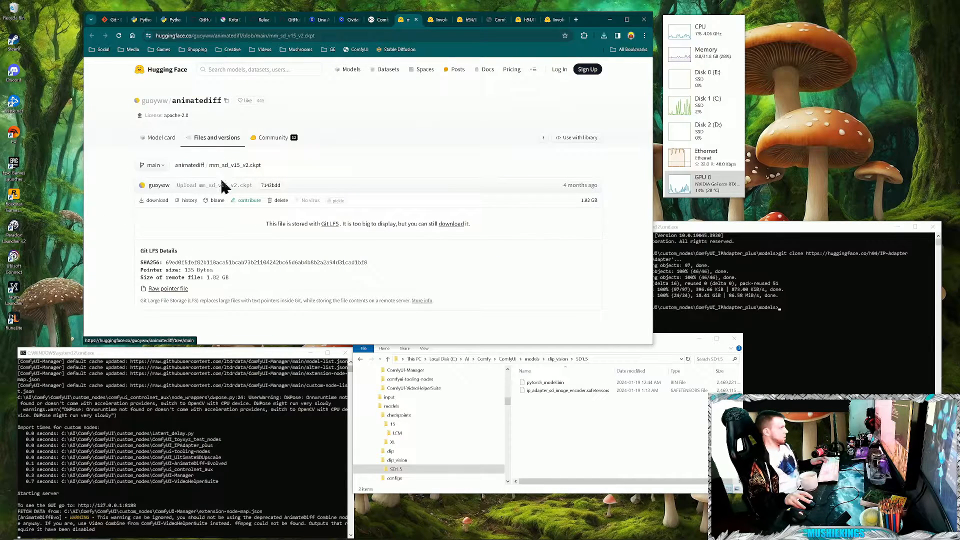
# - Search Google for "mm_sd_v15_v2.ckpt" in a new tab and open the guoyww/animatediff result on Hugging Face
pyautogui.moveTo(210, 167); pyautogui.dragTo(257, 167)
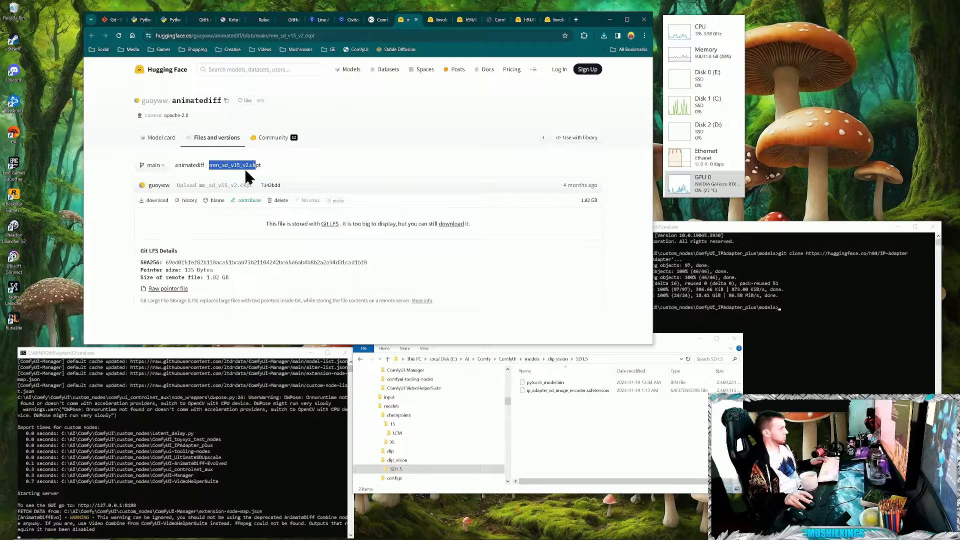
pyautogui.click(290, 159)
pyautogui.moveTo(208, 165); pyautogui.dragTo(265, 165)
pyautogui.hotkey('ctrl', 'c')
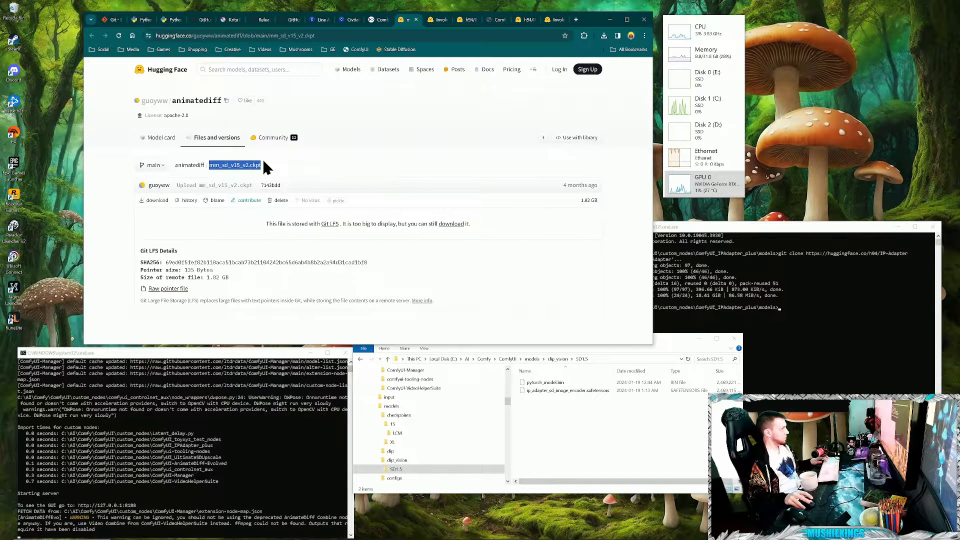
pyautogui.click(575, 20)
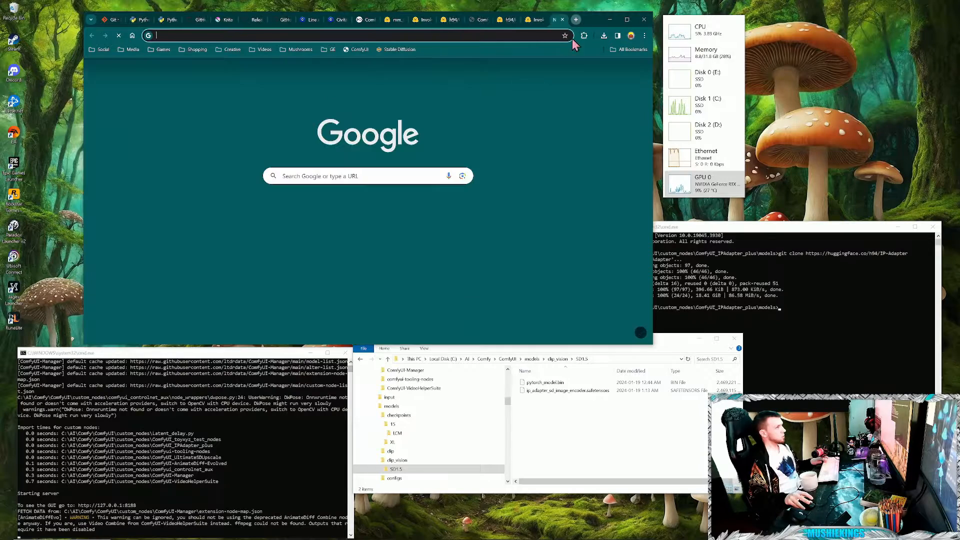
pyautogui.click(388, 171)
pyautogui.hotkey('ctrl', 'v')
pyautogui.press('Return')
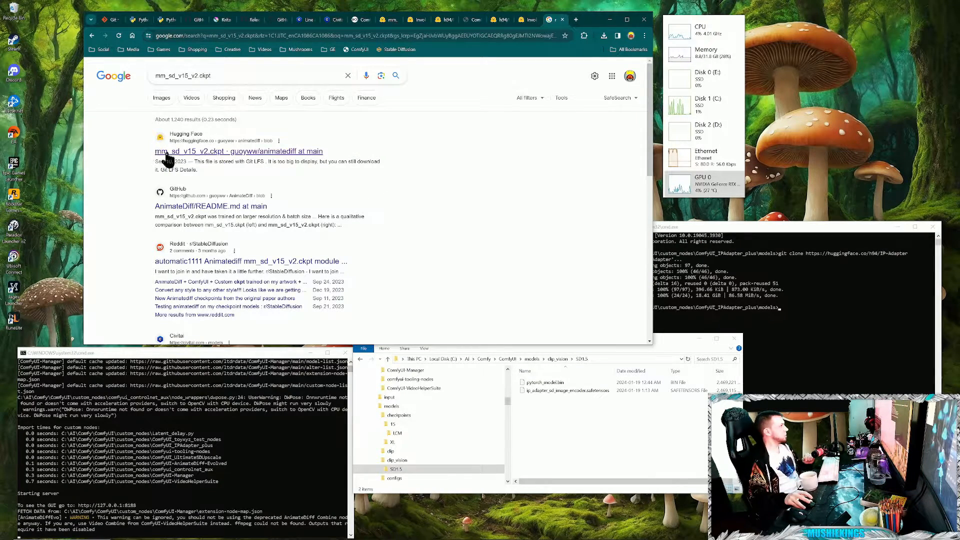
pyautogui.click(234, 152)
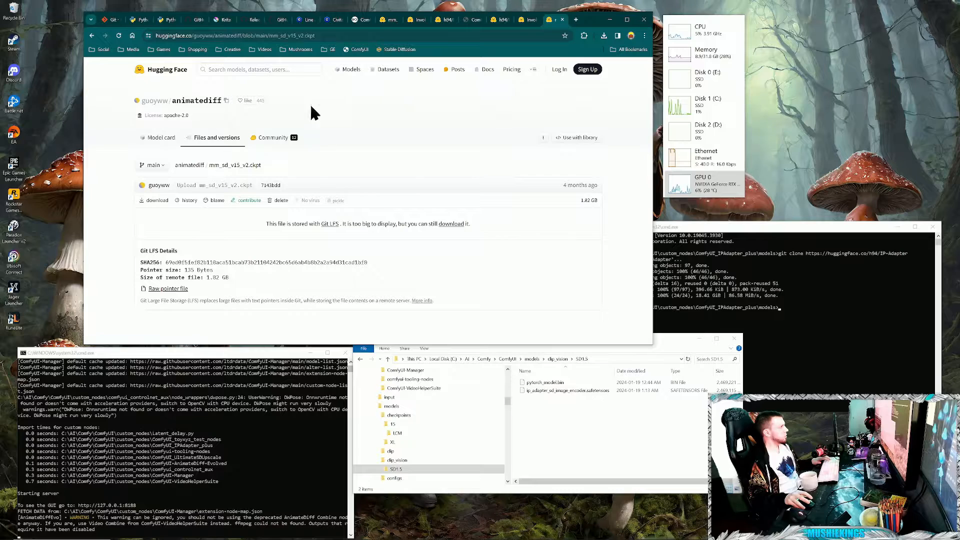
# - Download mm_sd_v15_v2.ckpt from the guoyww/animatediff repository and open the Downloads folder in File Explorer
pyautogui.click(198, 139)
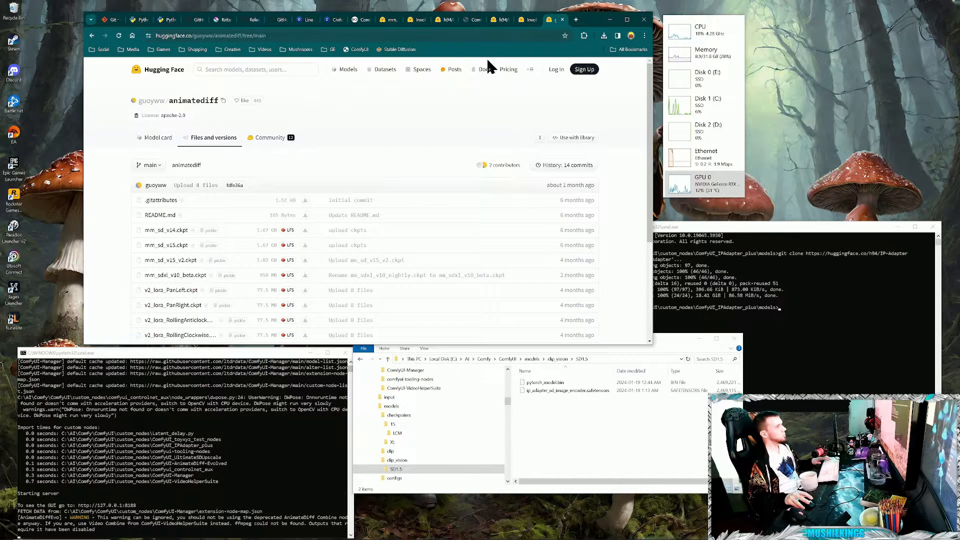
pyautogui.scroll(-1, 233, 170)
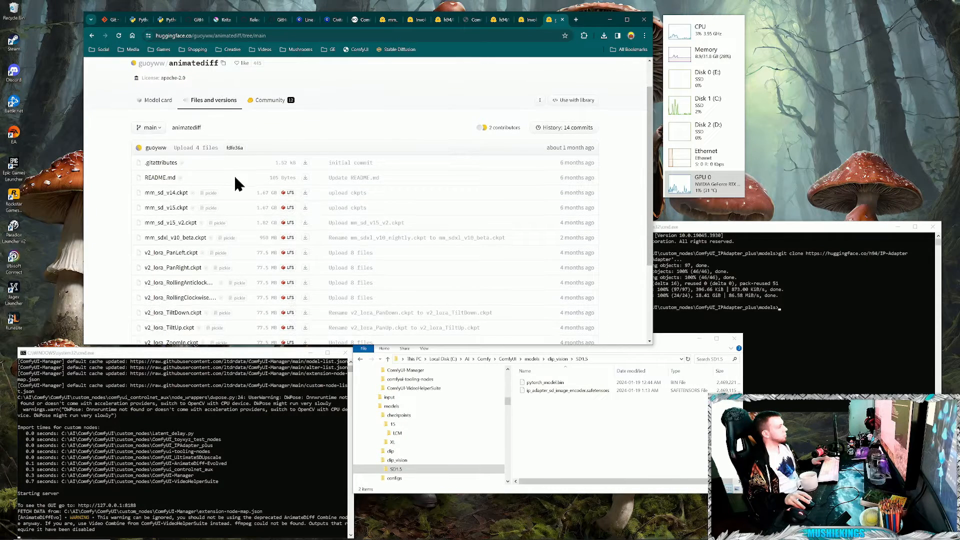
pyautogui.click(89, 36)
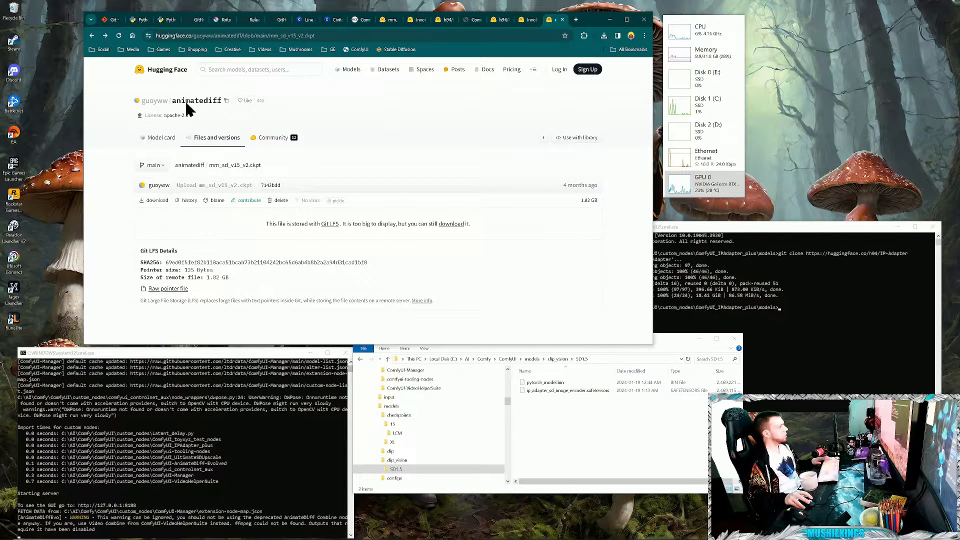
pyautogui.click(156, 201)
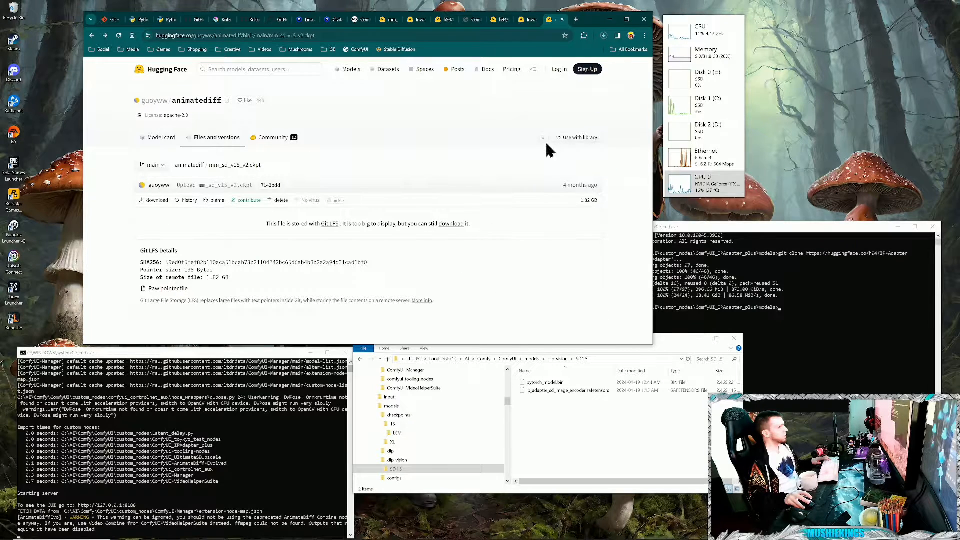
pyautogui.click(105, 36)
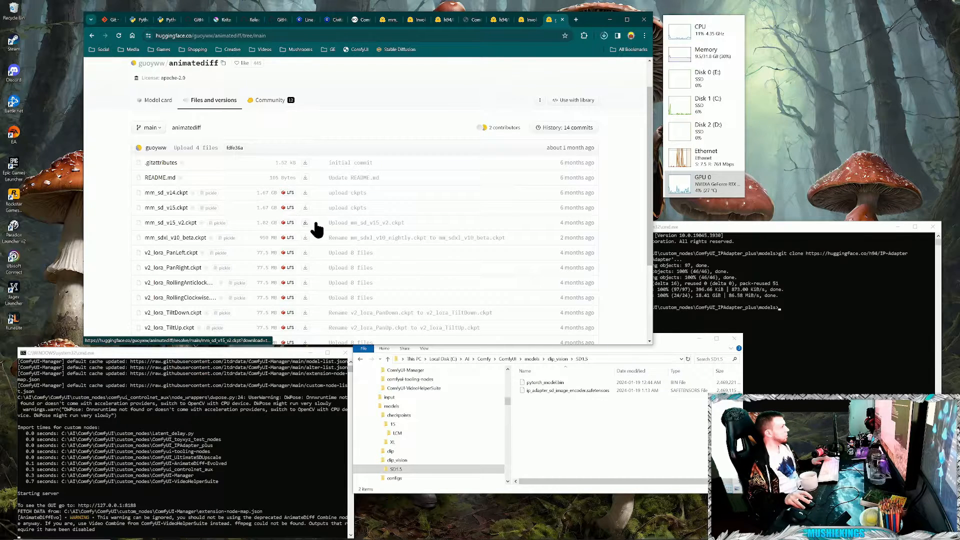
pyautogui.click(578, 445)
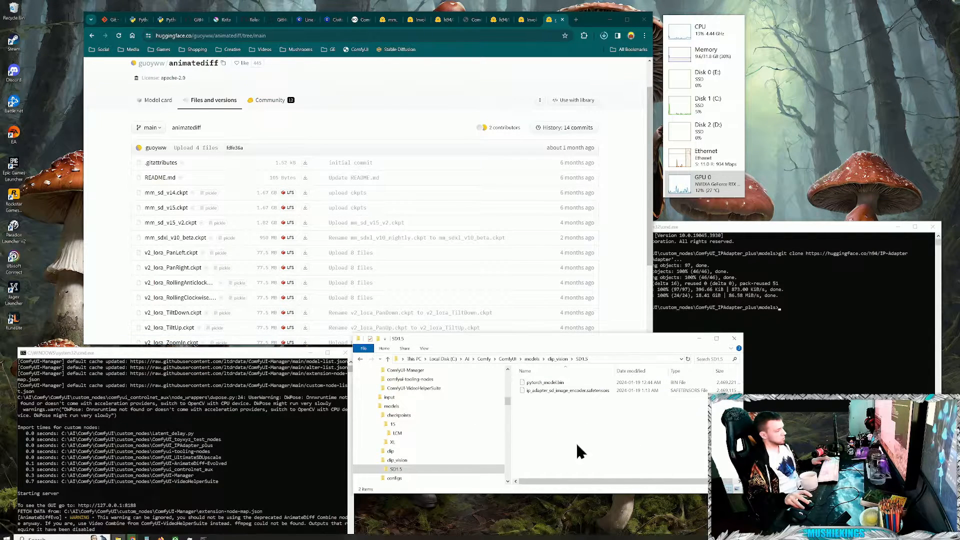
pyautogui.scroll(10, 471, 425)
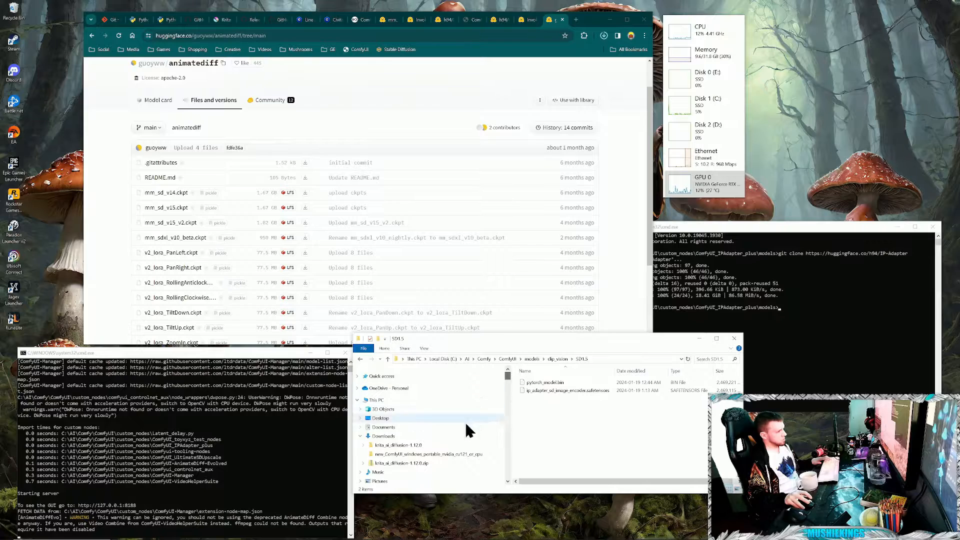
pyautogui.click(404, 437)
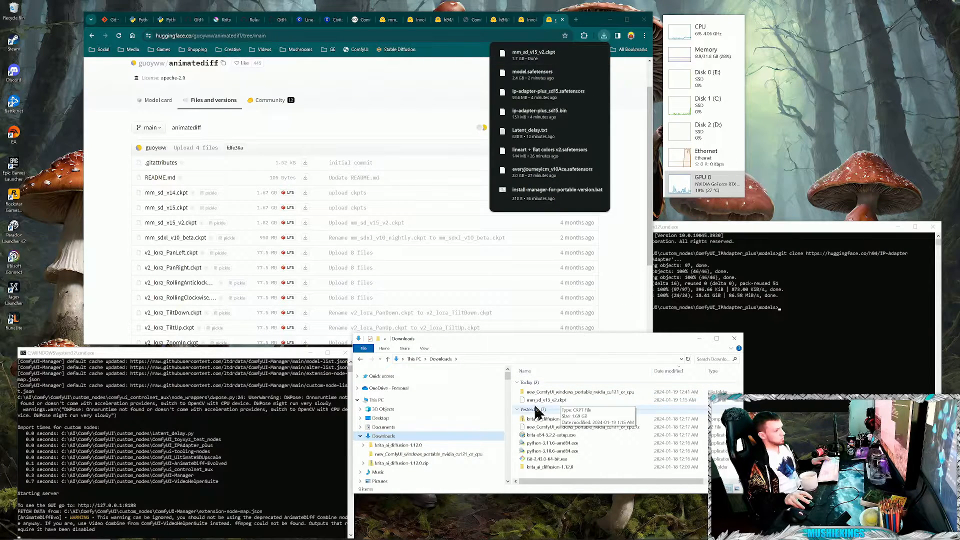
# - Copy mm_sd_v15_v2.ckpt from Downloads into the models folder of ComfyUI-AnimateDiff-Evolved under custom_nodes
pyautogui.rightClick(533, 401)
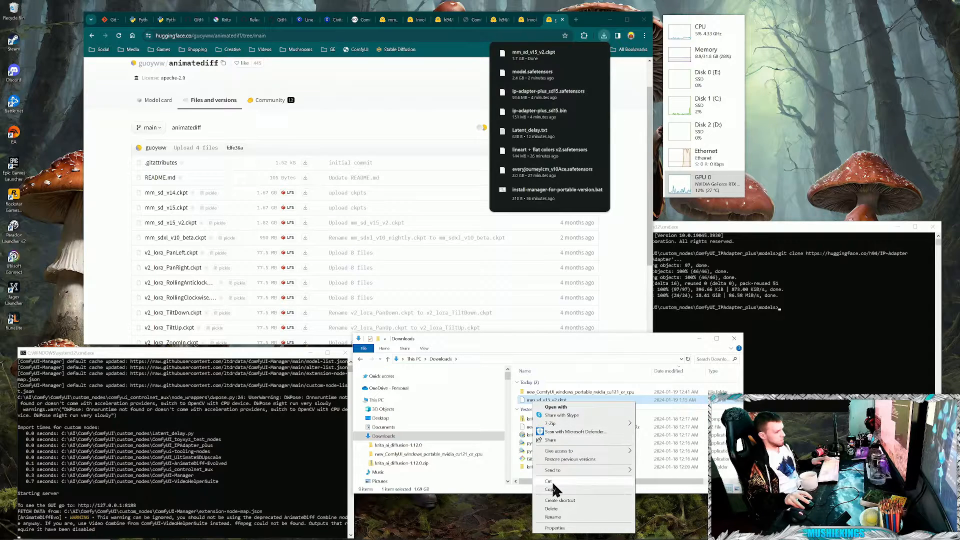
pyautogui.click(553, 490)
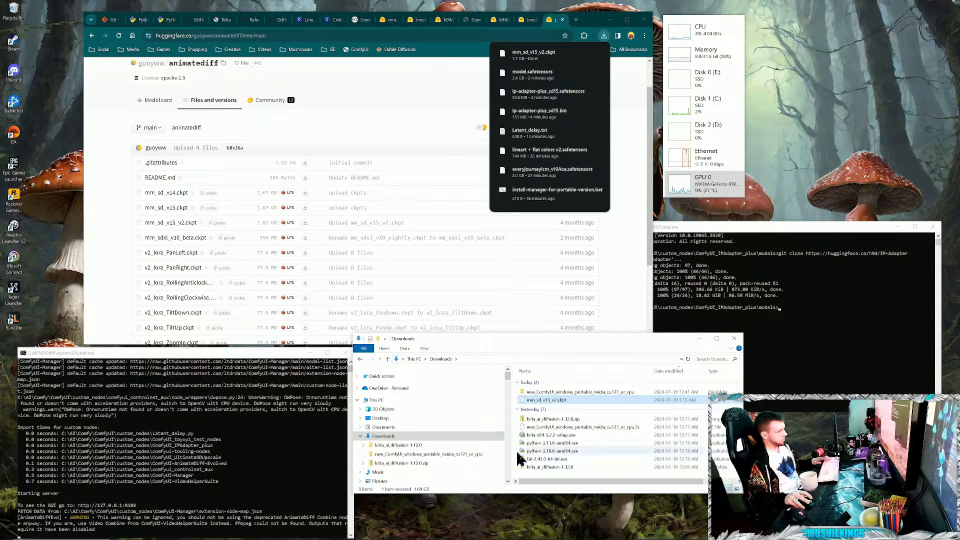
pyautogui.scroll(-6, 505, 460)
pyautogui.scroll(-3, 500, 460)
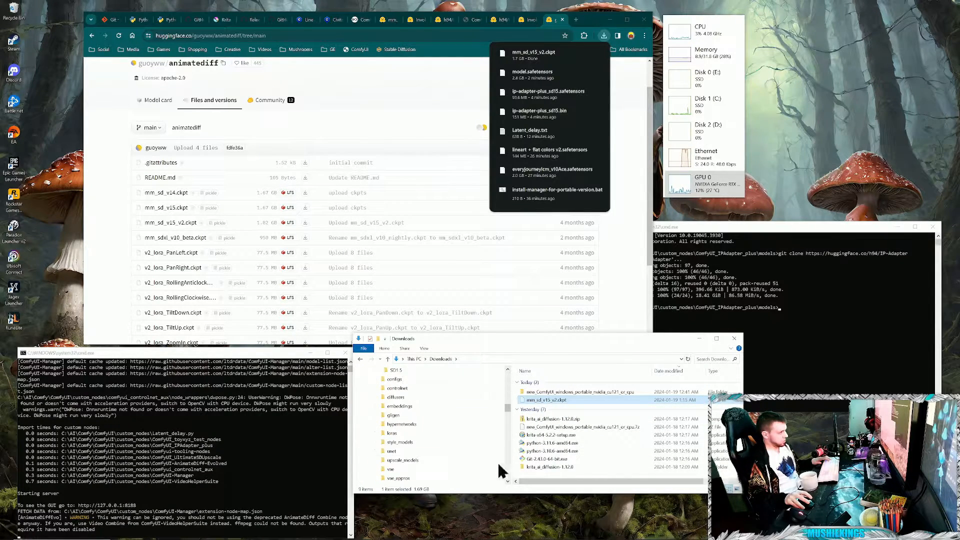
pyautogui.scroll(3, 420, 463)
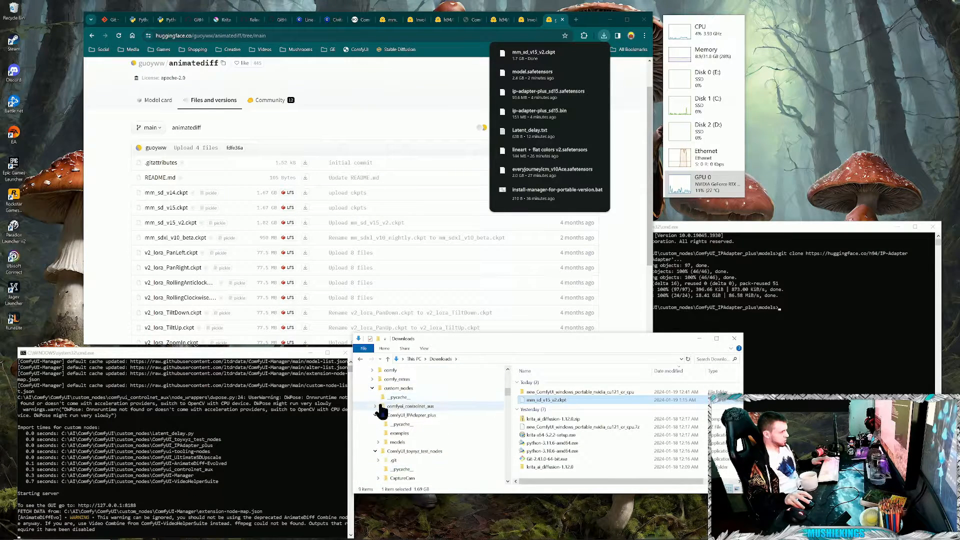
pyautogui.click(395, 389)
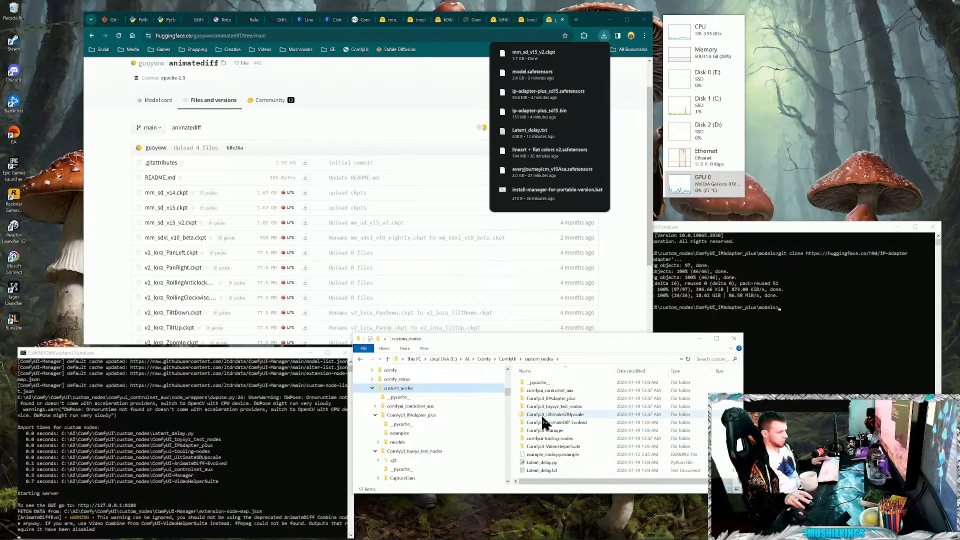
pyautogui.doubleClick(570, 423)
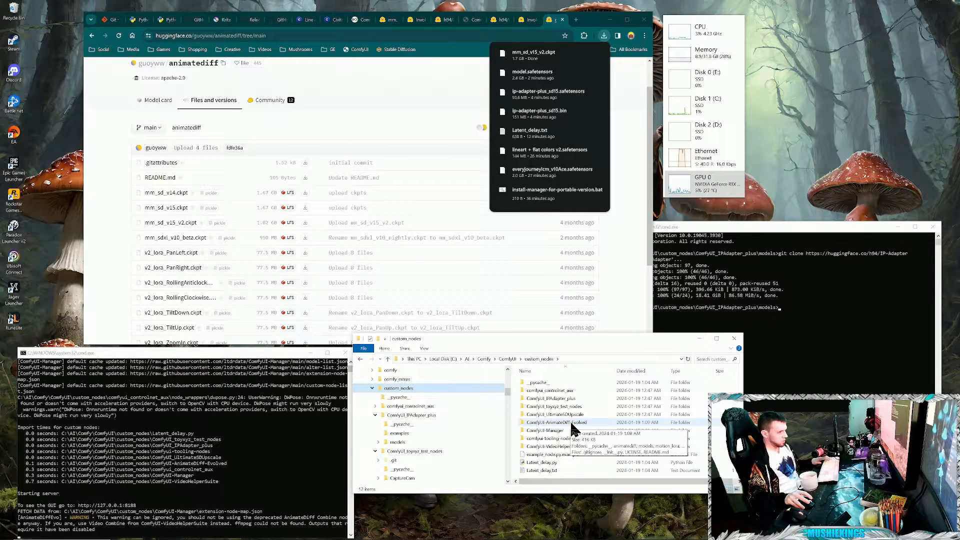
pyautogui.doubleClick(532, 406)
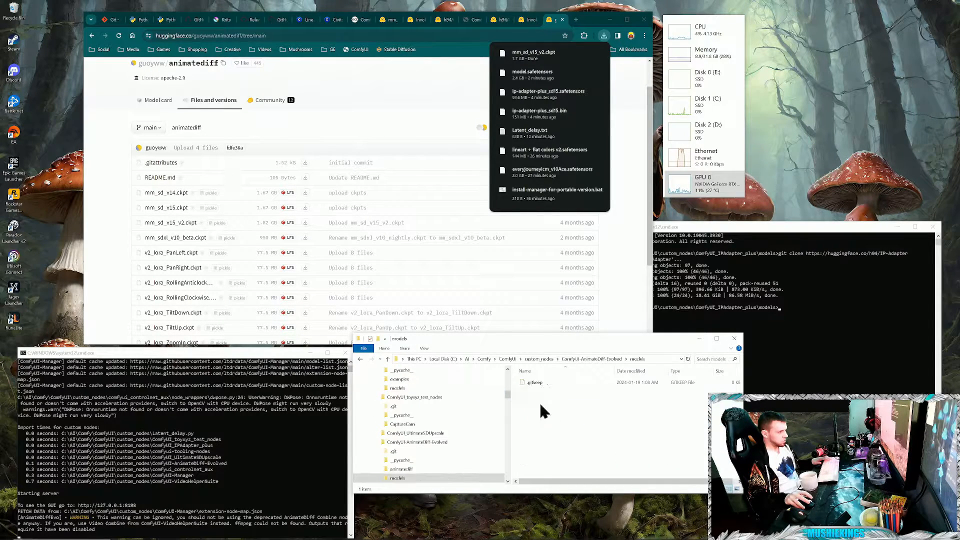
pyautogui.rightClick(554, 407)
pyautogui.click(571, 446)
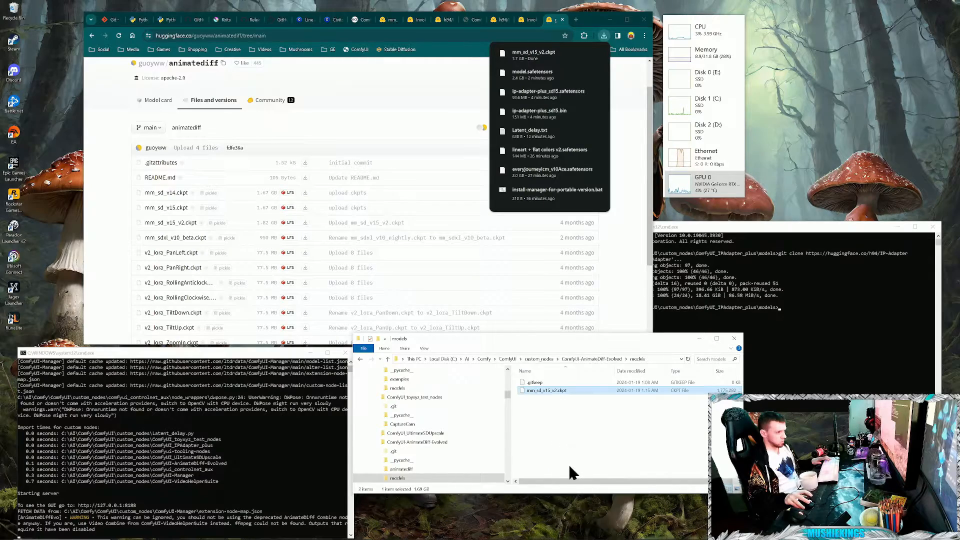
# - Review the guoyww/animatediff repository's options and its list of motion model and LoRA files on Hugging Face
pyautogui.click(95, 225)
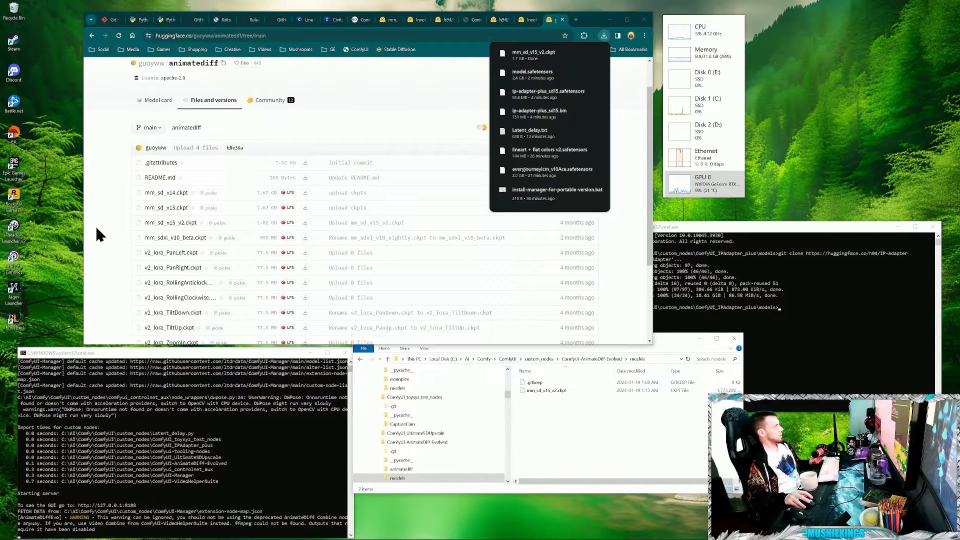
pyautogui.scroll(-1, 148, 242)
pyautogui.scroll(-2, 553, 251)
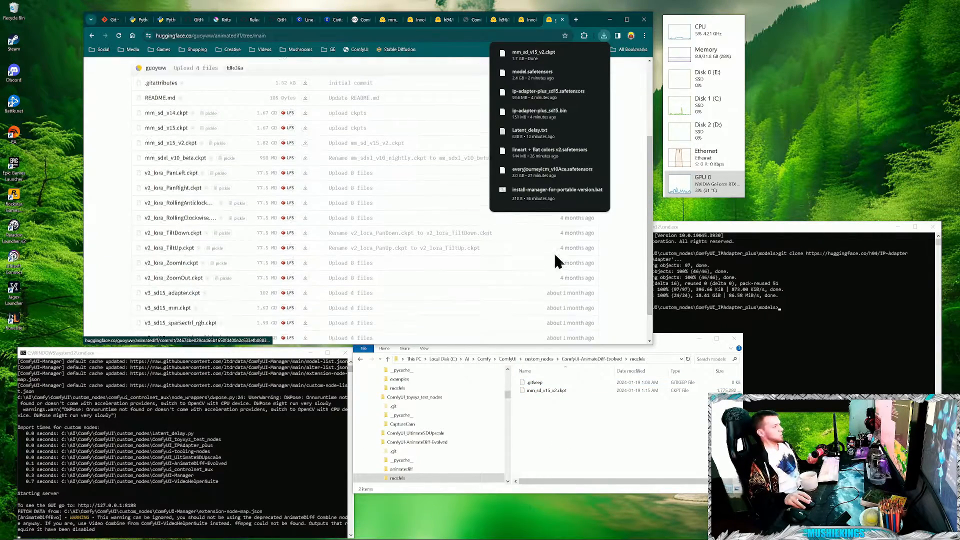
pyautogui.scroll(3, 398, 298)
pyautogui.click(629, 210)
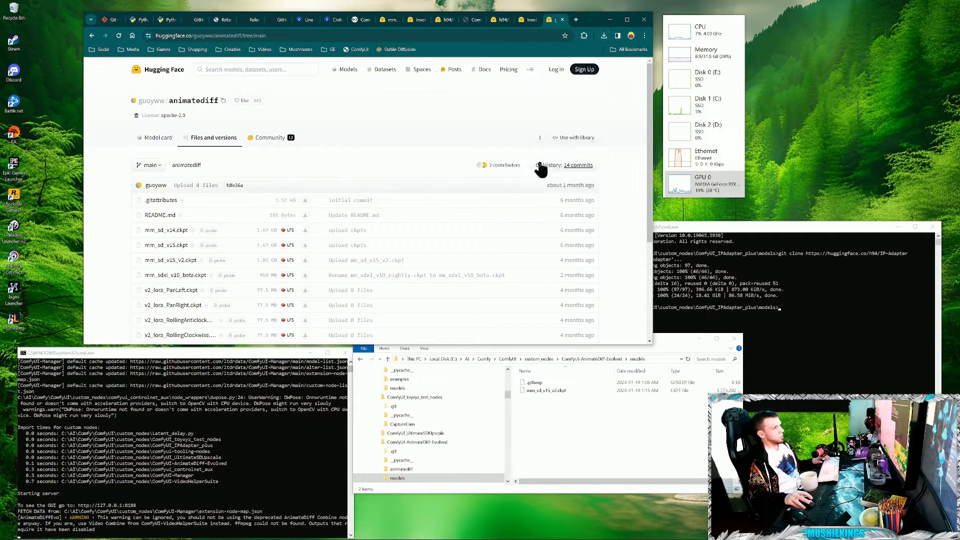
pyautogui.click(540, 138)
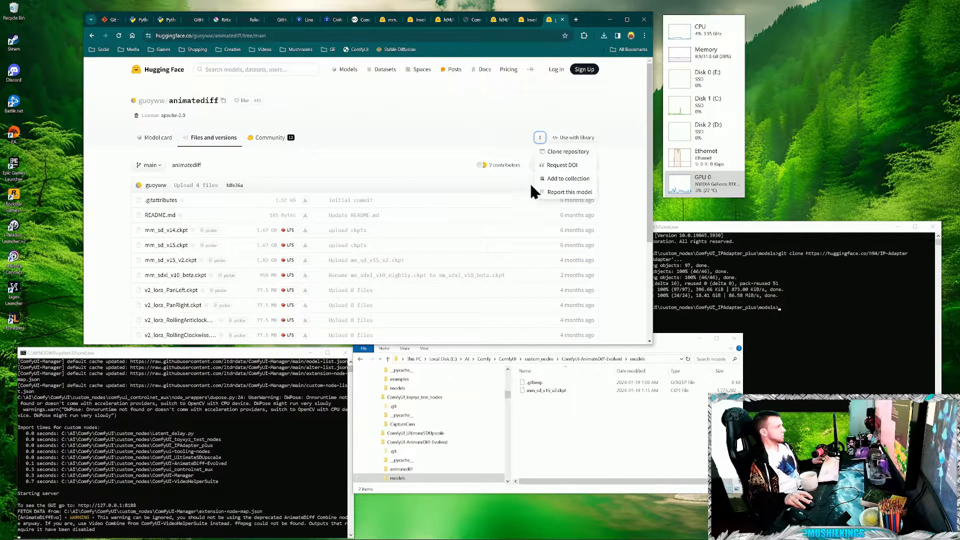
pyautogui.moveTo(627, 299); pyautogui.dragTo(622, 247)
pyautogui.click(606, 298)
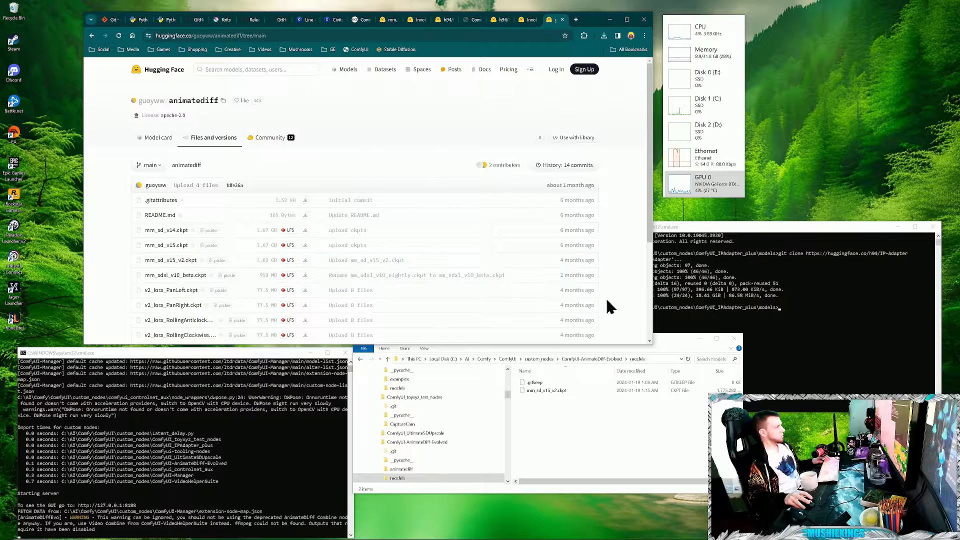
pyautogui.scroll(-3, 550, 311)
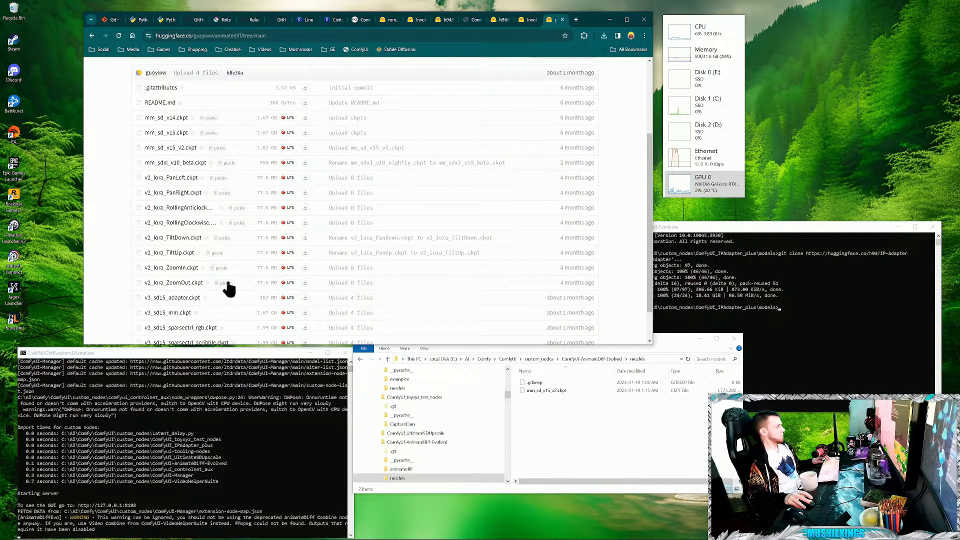
pyautogui.moveTo(97, 230); pyautogui.dragTo(97, 223)
pyautogui.click(97, 223)
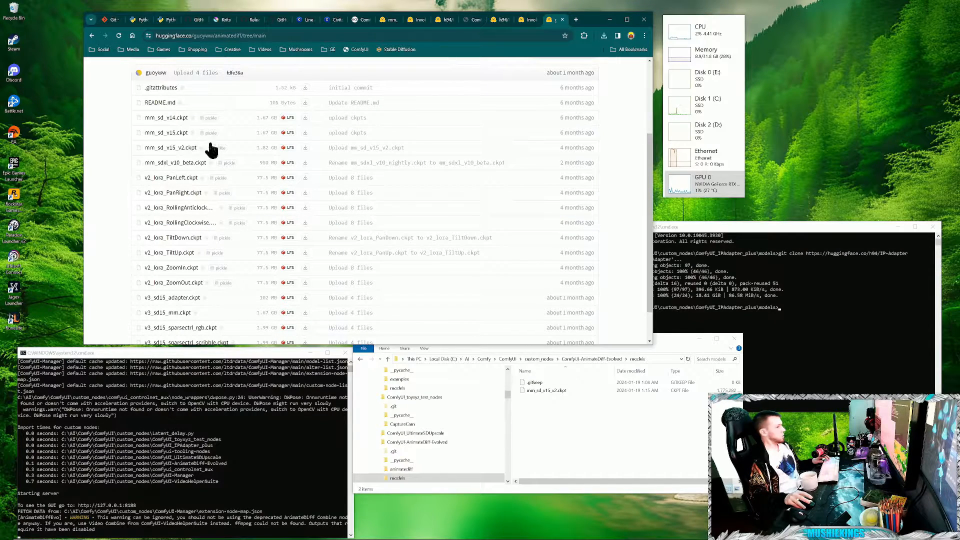
pyautogui.click(607, 442)
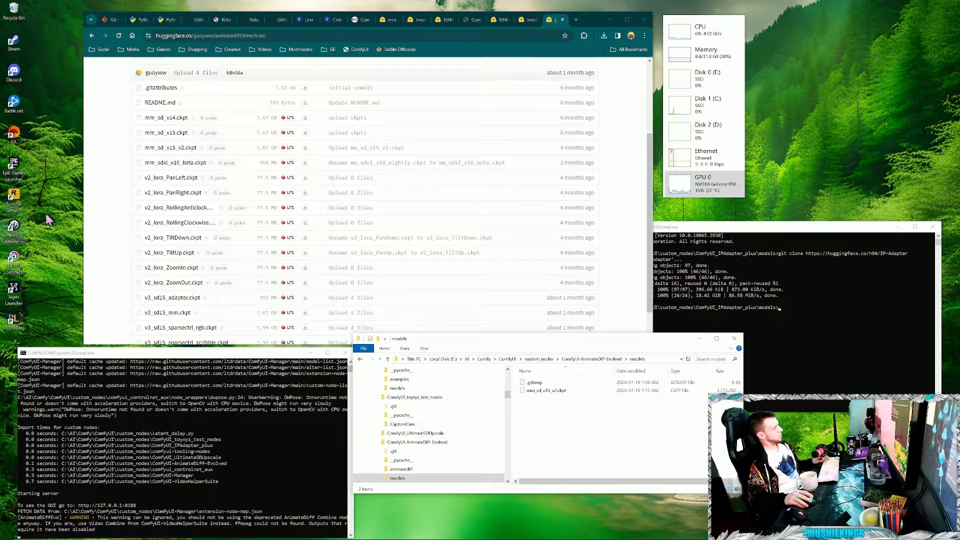
pyautogui.click(119, 196)
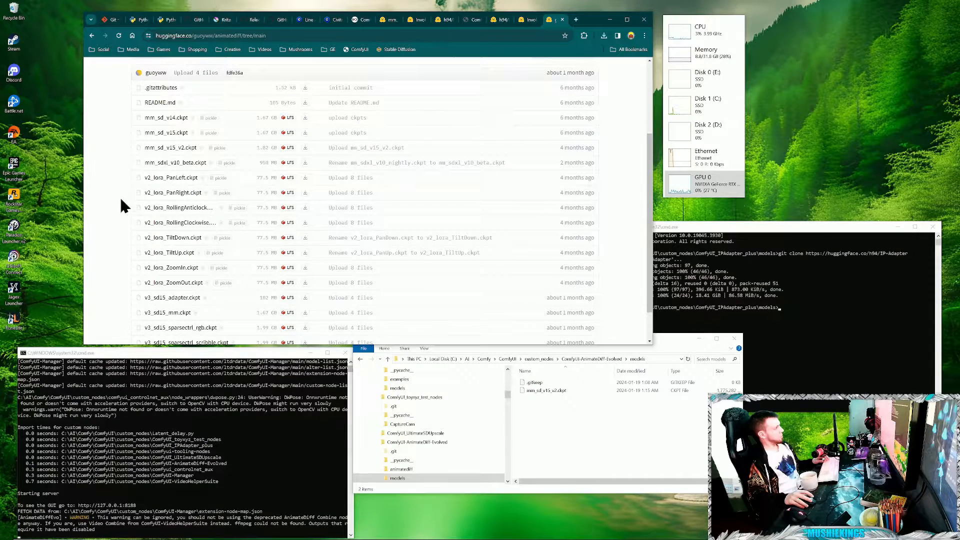
pyautogui.scroll(-1, 277, 215)
pyautogui.scroll(-1, 277, 215)
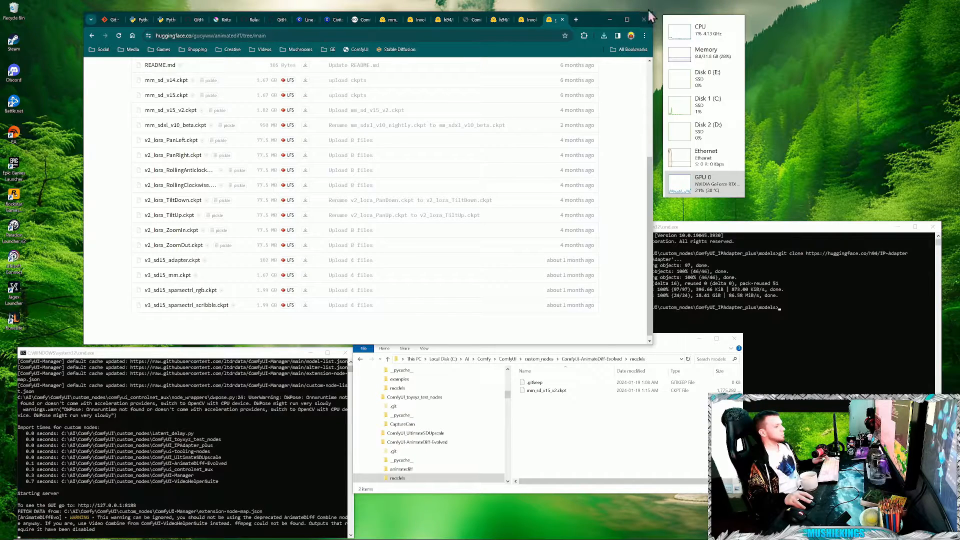
# - Return to ComfyUI and refresh its model lists so the AnimateDiff Loader uses mm_sd_v15_v2.ckpt
pyautogui.click(477, 23)
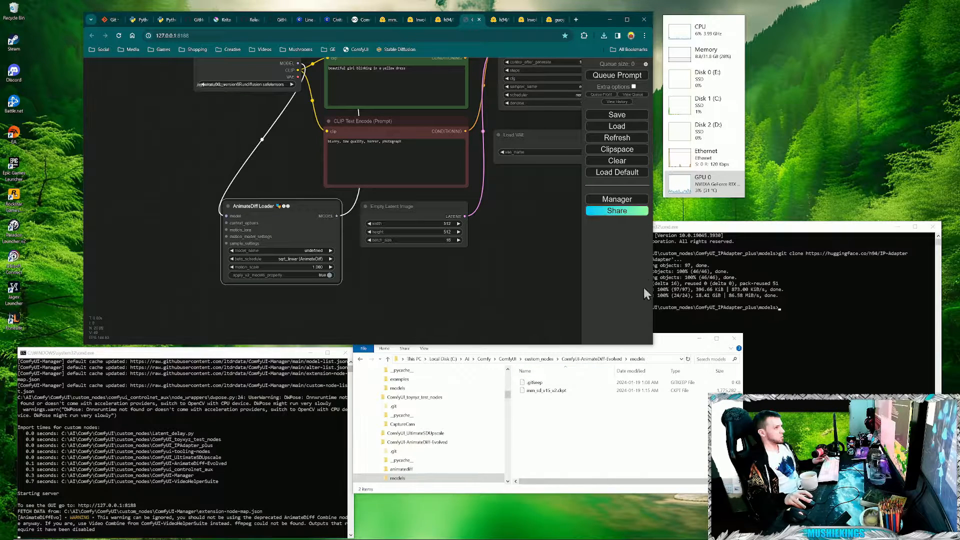
pyautogui.scroll(1, 445, 338)
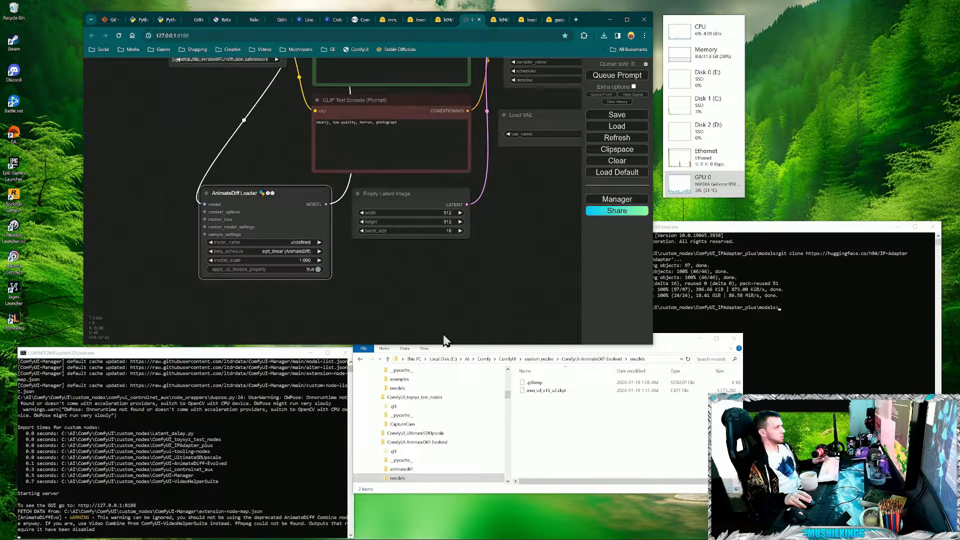
pyautogui.click(631, 138)
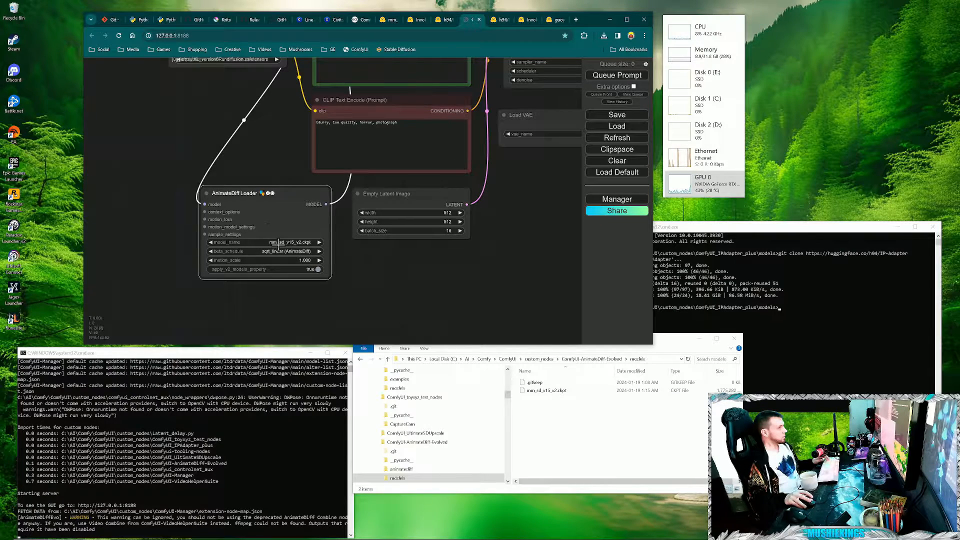
# - Load the same grey alien picture from the Pictures folder into both Load Image nodes
pyautogui.moveTo(368, 282); pyautogui.dragTo(321, 344)
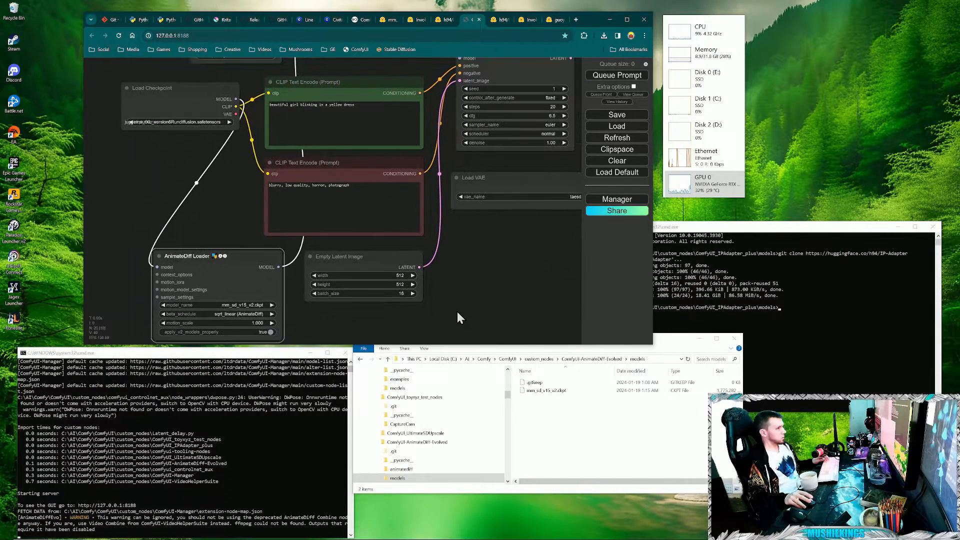
pyautogui.scroll(-1, 457, 312)
pyautogui.scroll(-1, 539, 235)
pyautogui.moveTo(539, 225); pyautogui.dragTo(397, 384)
pyautogui.moveTo(439, 336); pyautogui.dragTo(641, 312)
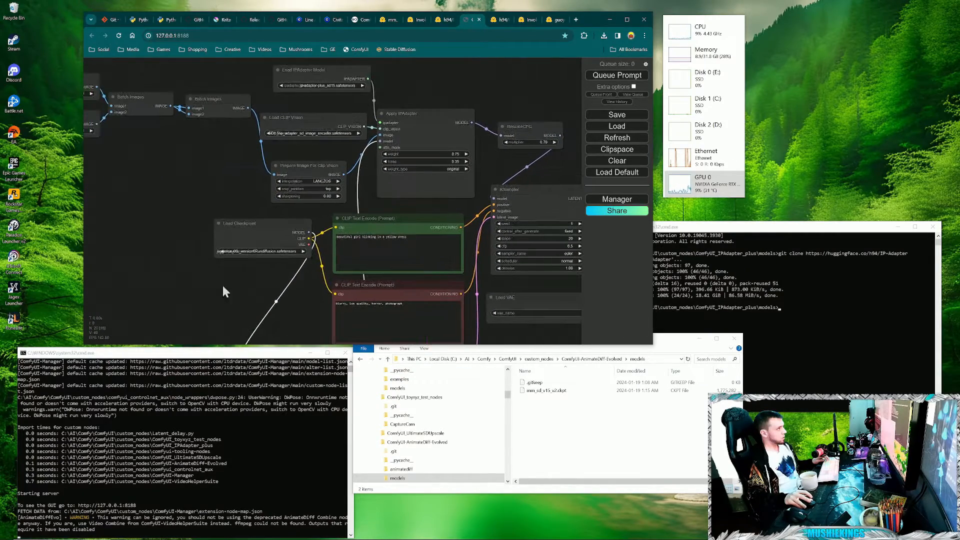
pyautogui.moveTo(223, 292); pyautogui.dragTo(448, 251)
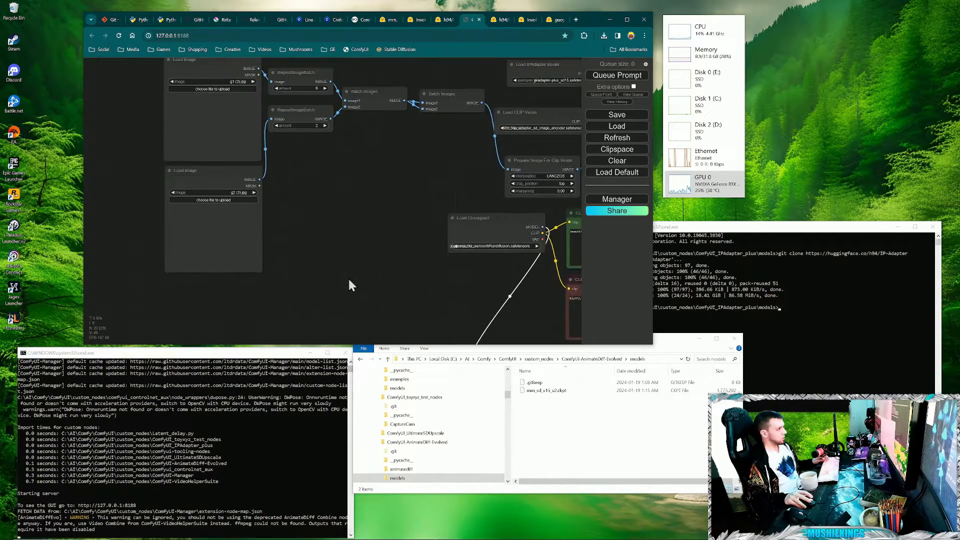
pyautogui.scroll(-1, 349, 285)
pyautogui.moveTo(378, 248); pyautogui.dragTo(320, 281)
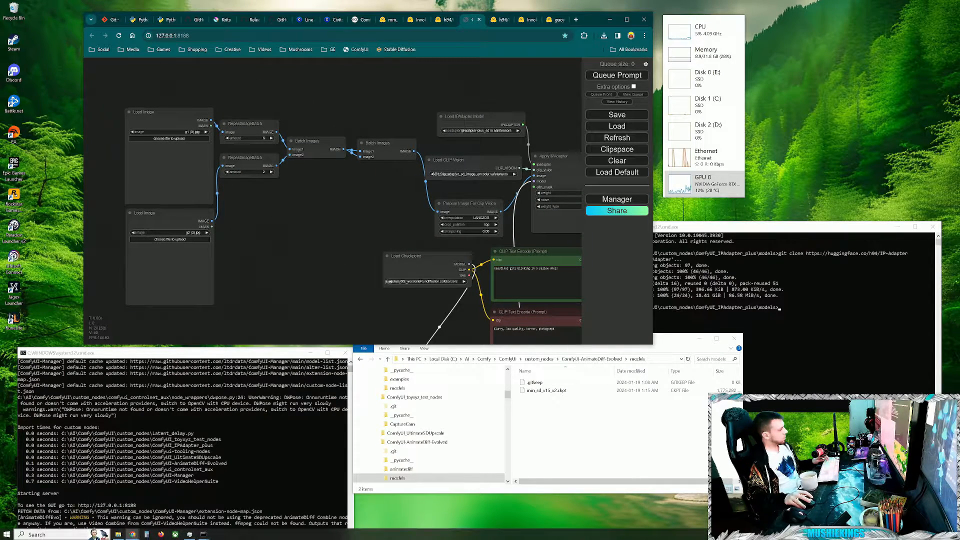
pyautogui.click(118, 535)
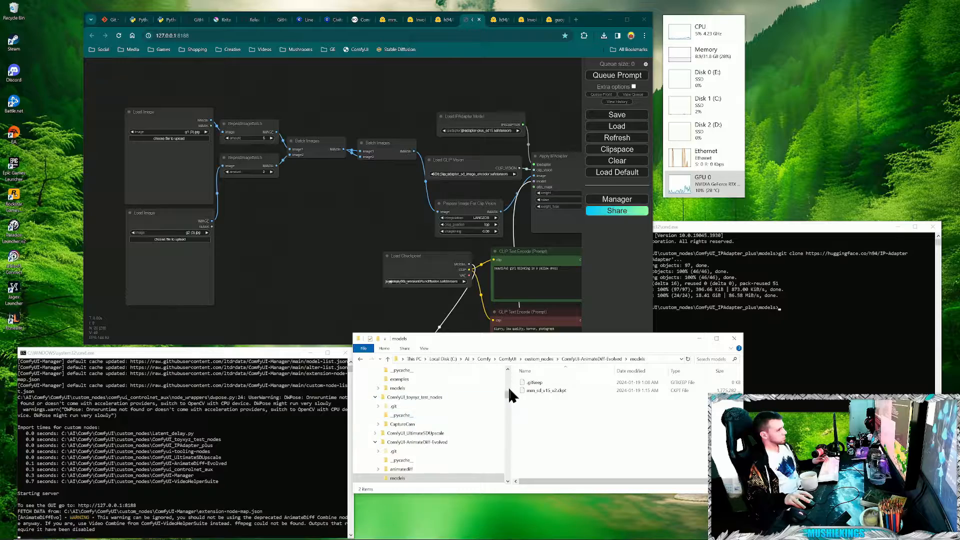
pyautogui.scroll(10, 508, 387)
pyautogui.click(412, 406)
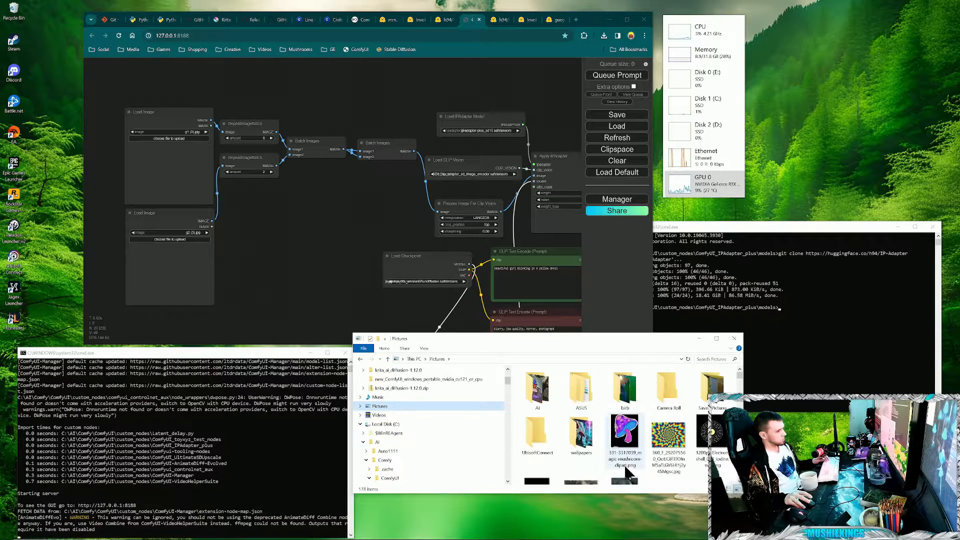
pyautogui.moveTo(625, 450); pyautogui.dragTo(168, 176)
pyautogui.moveTo(625, 484); pyautogui.dragTo(131, 237)
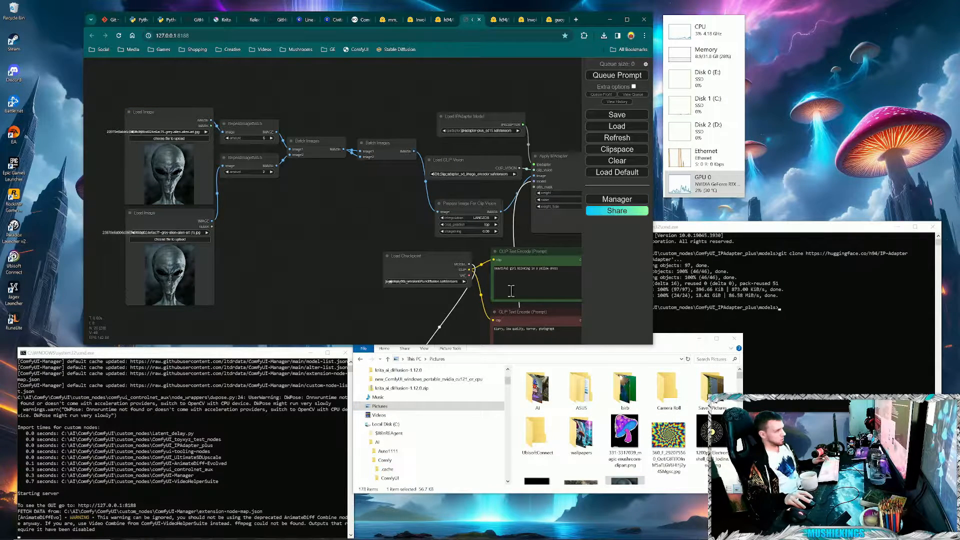
# - Replace the text in the green CLIP Text Encode prompt with "alien blinking sleeping"
pyautogui.moveTo(316, 283); pyautogui.dragTo(313, 283)
pyautogui.moveTo(305, 226); pyautogui.dragTo(213, 182)
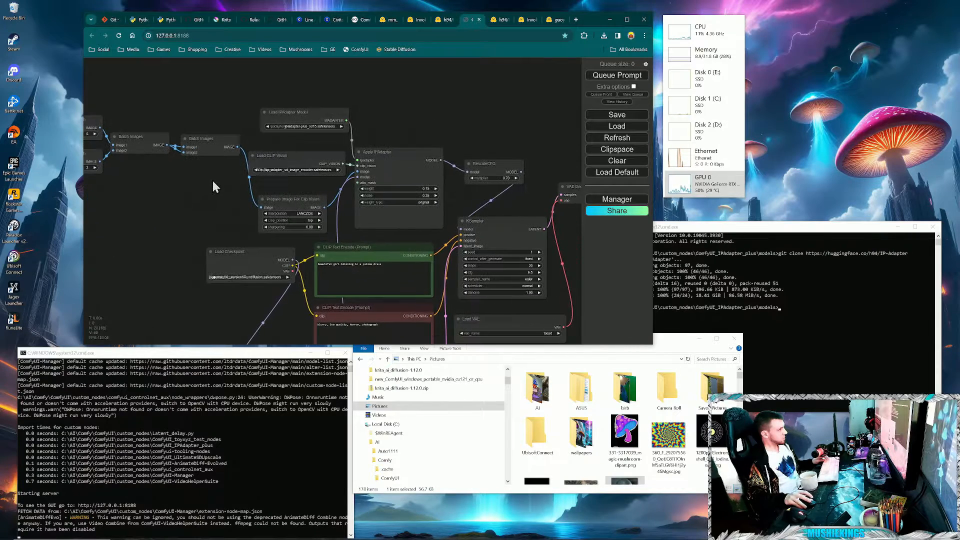
pyautogui.moveTo(392, 282); pyautogui.dragTo(326, 272)
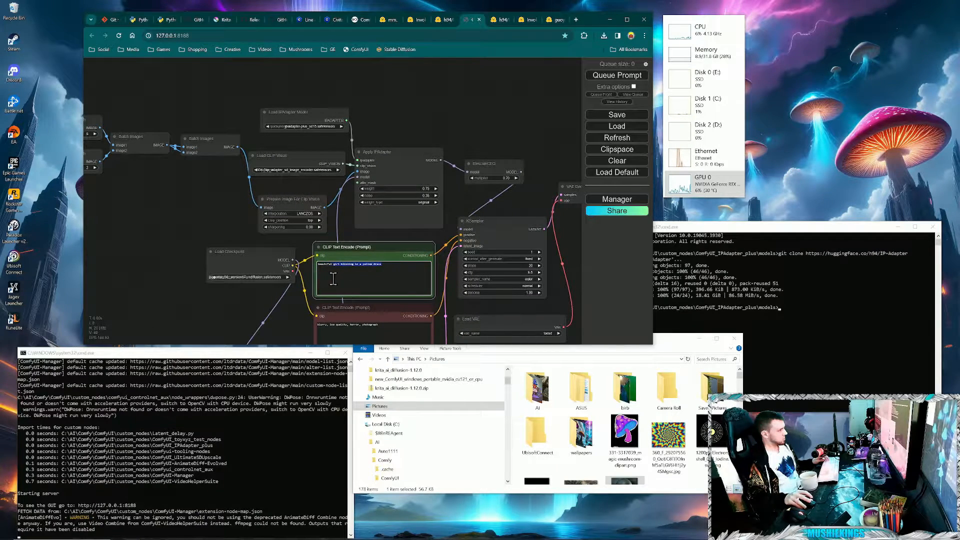
pyautogui.press('BackSpace')
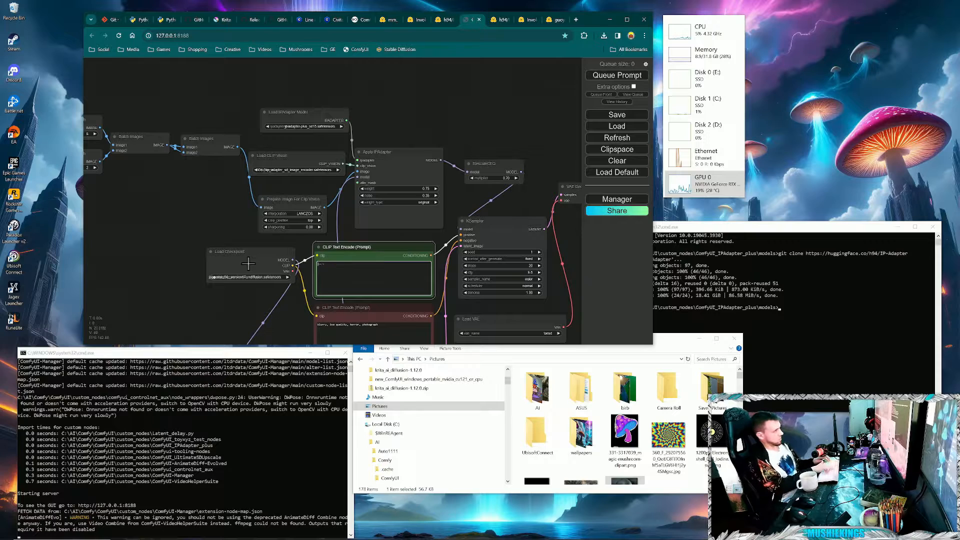
pyautogui.write('alien blinking sleeping')
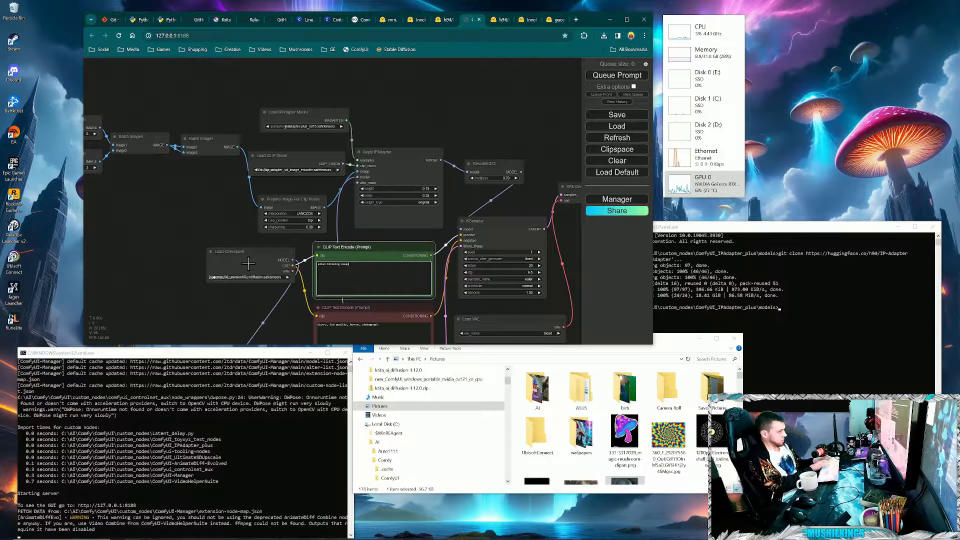
pyautogui.click(296, 327)
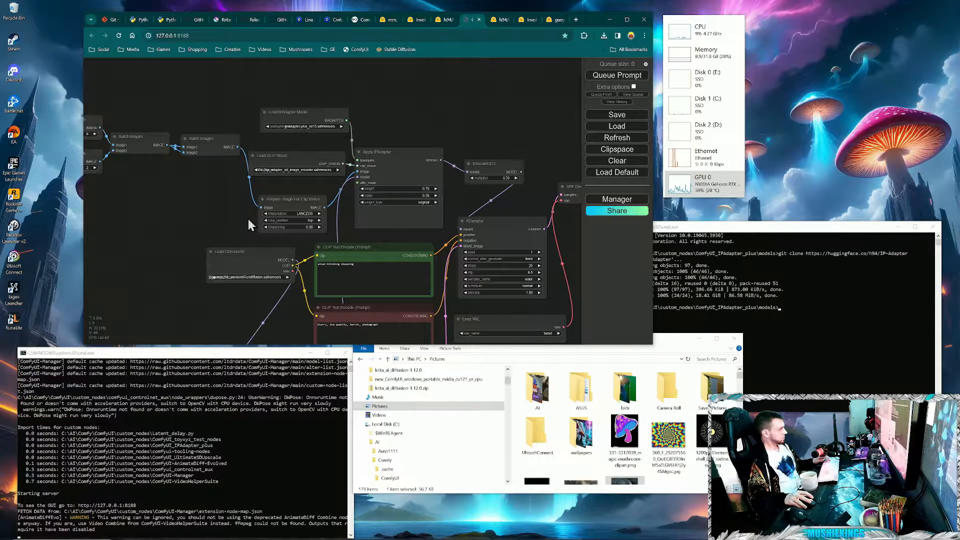
pyautogui.moveTo(249, 220); pyautogui.dragTo(248, 219)
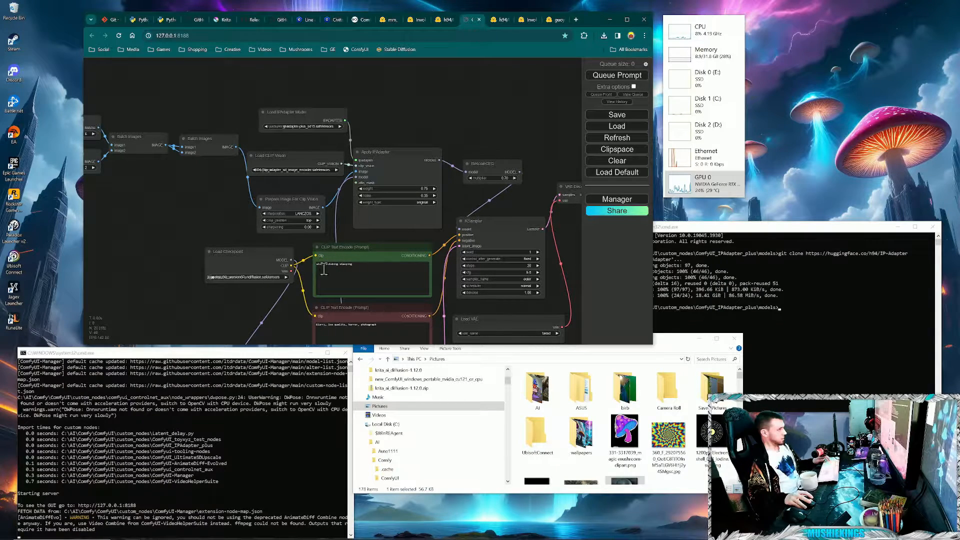
pyautogui.scroll(4, 300, 280)
pyautogui.moveTo(247, 314); pyautogui.dragTo(243, 317)
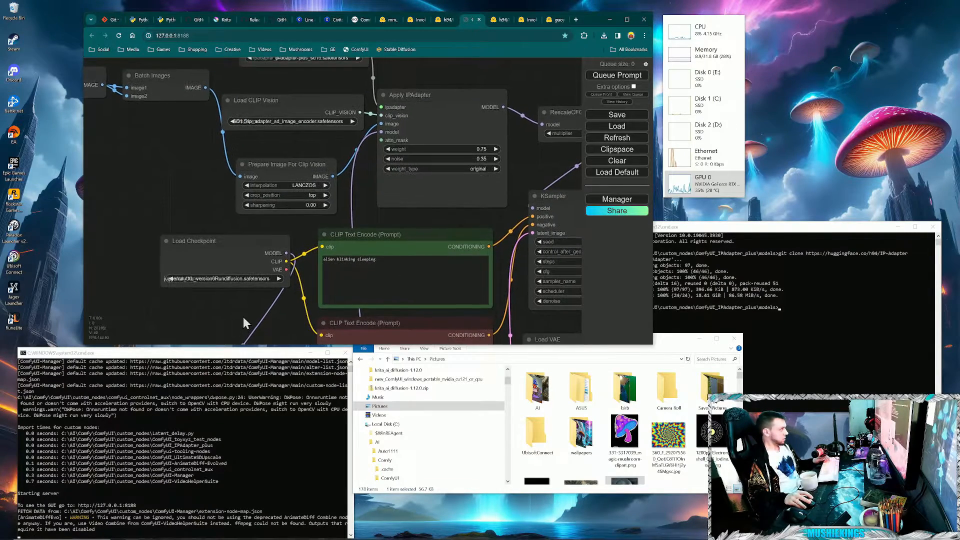
# - Check the workflow's nodes from the two alien images through Video Combine, and try to run the workflow
pyautogui.scroll(-3, 243, 317)
pyautogui.moveTo(173, 232); pyautogui.dragTo(575, 199)
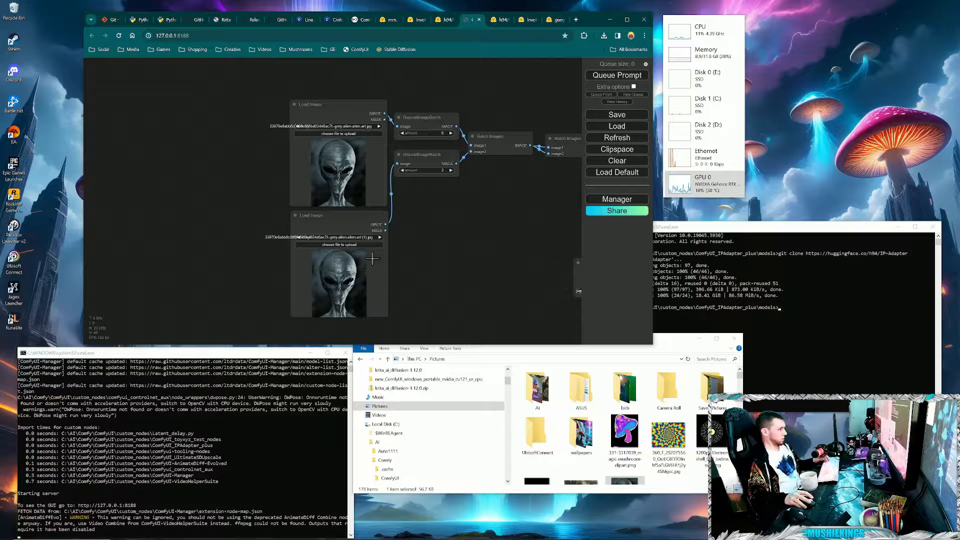
pyautogui.moveTo(550, 311); pyautogui.dragTo(317, 262)
pyautogui.moveTo(525, 300); pyautogui.dragTo(312, 284)
pyautogui.moveTo(565, 287); pyautogui.dragTo(435, 305)
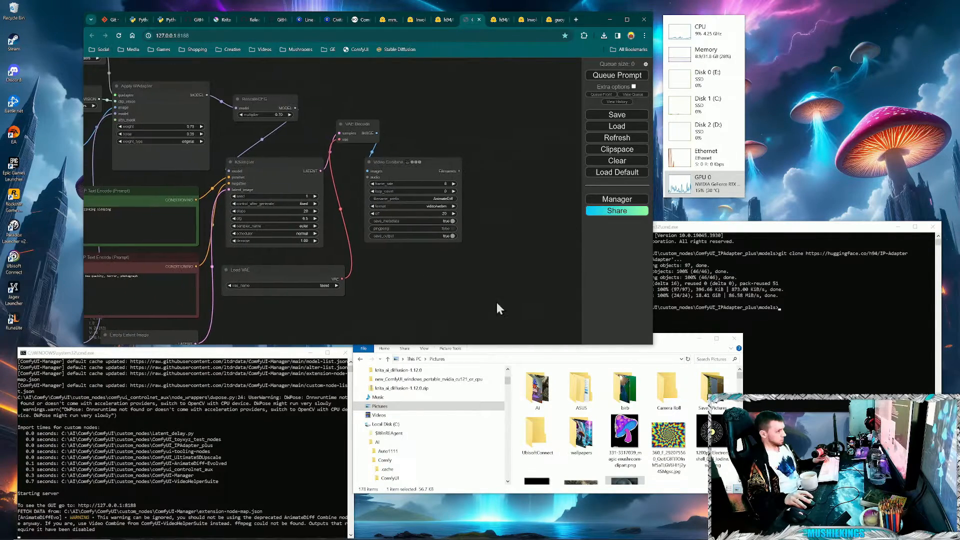
pyautogui.moveTo(497, 244); pyautogui.dragTo(467, 280)
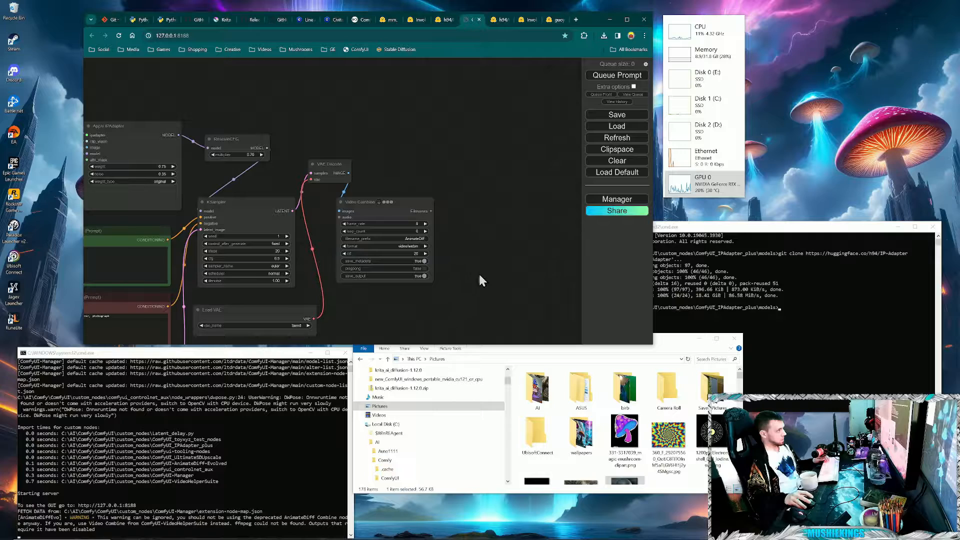
pyautogui.click(624, 76)
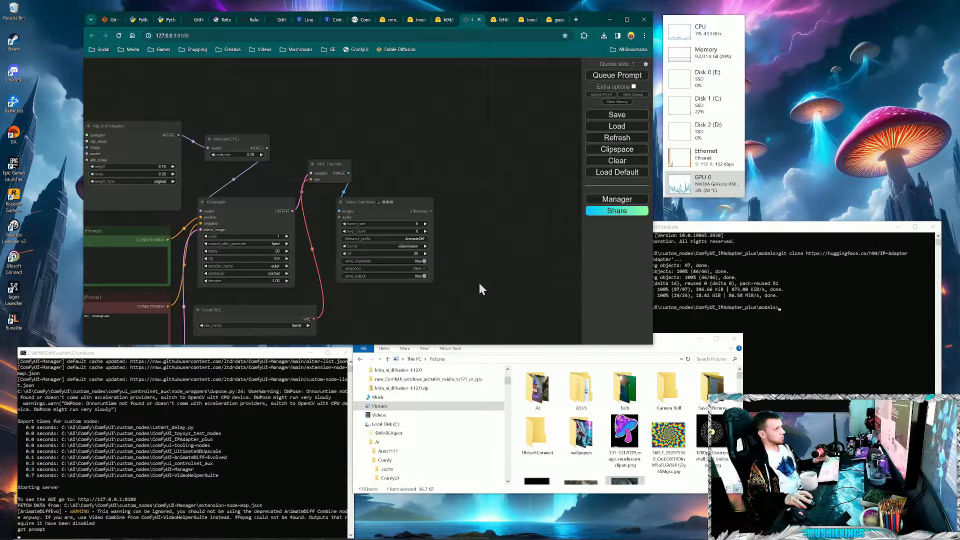
pyautogui.moveTo(479, 283); pyautogui.dragTo(501, 263)
pyautogui.scroll(-1, 497, 266)
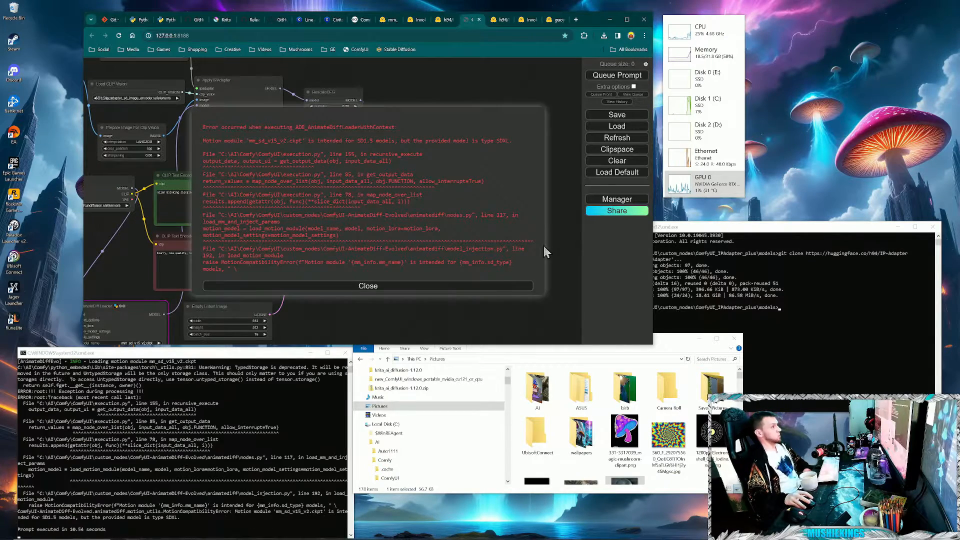
pyautogui.click(434, 289)
# - Check which motion models the AnimateDiff Loader offers and try to run the workflow again with mm_sd_v15_v2.ckpt
pyautogui.moveTo(374, 321); pyautogui.dragTo(514, 279)
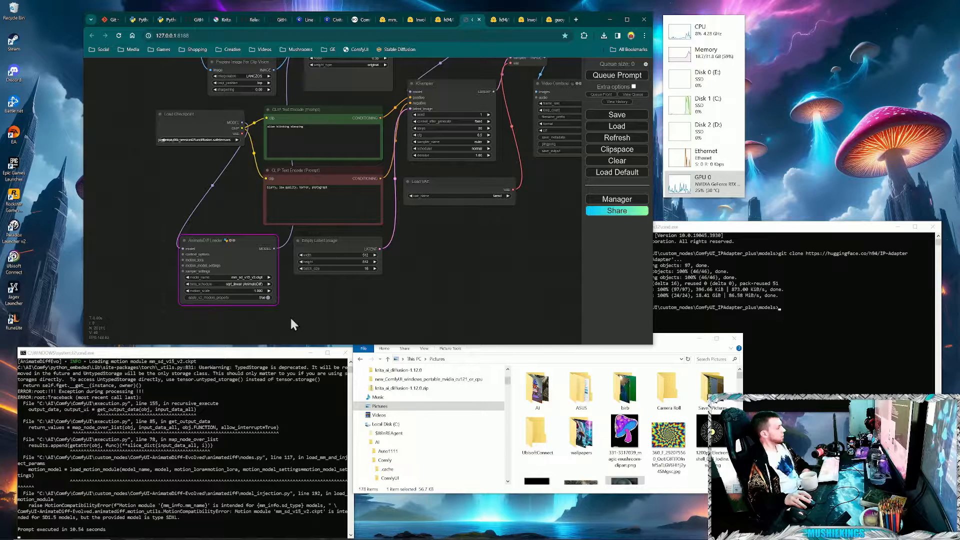
pyautogui.scroll(2, 167, 287)
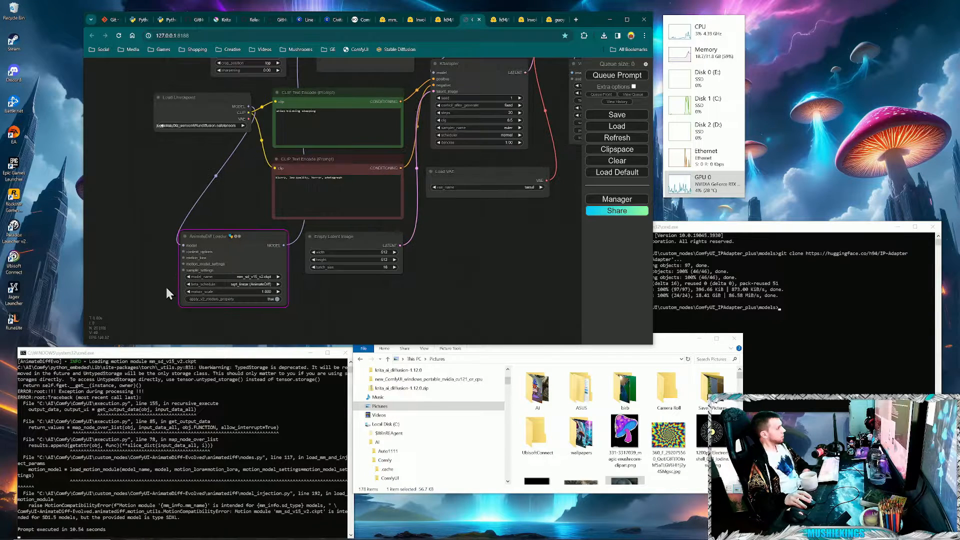
pyautogui.click(269, 270)
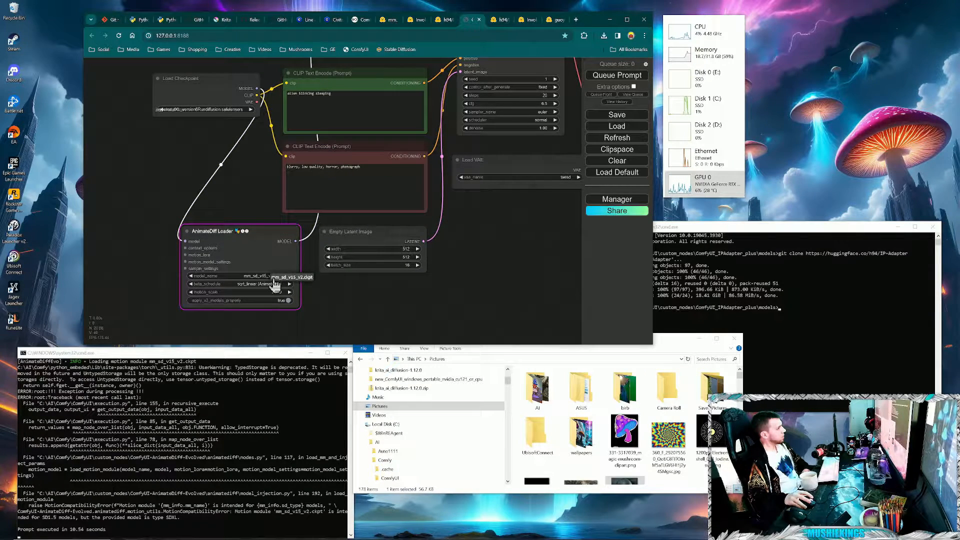
pyautogui.click(483, 310)
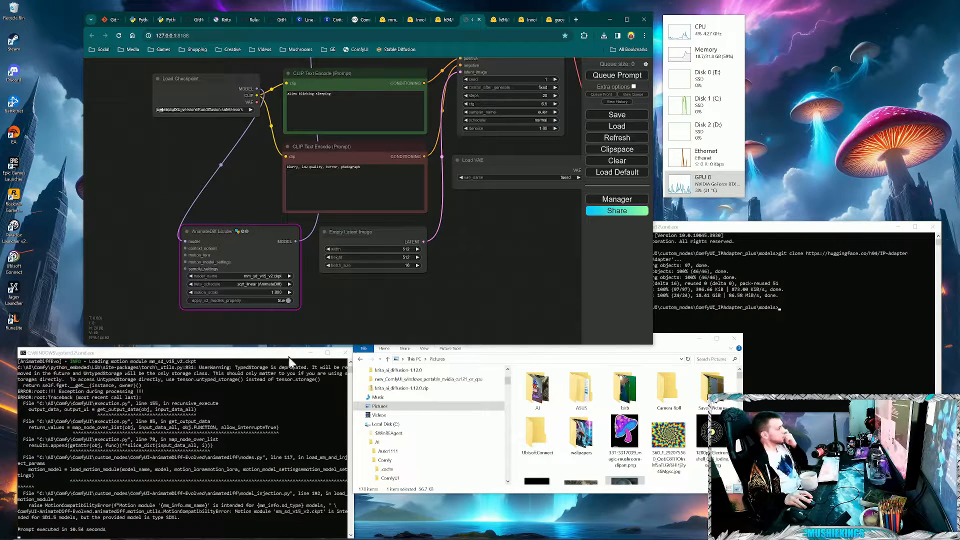
pyautogui.scroll(3, 137, 430)
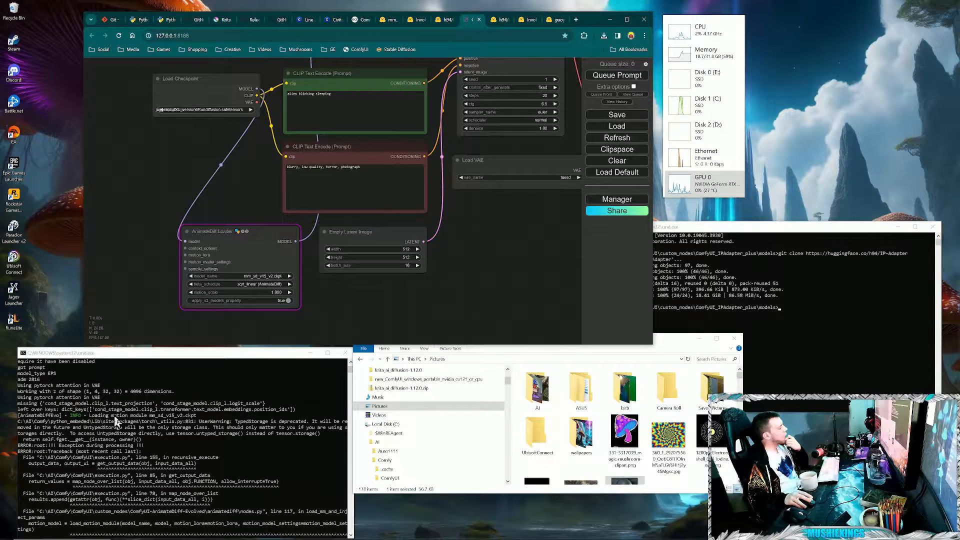
pyautogui.click(629, 76)
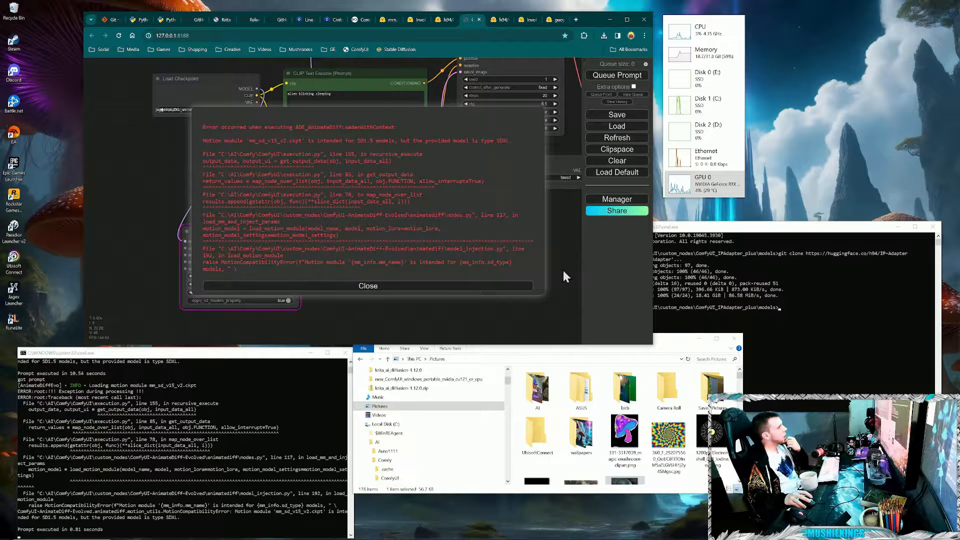
pyautogui.click(350, 285)
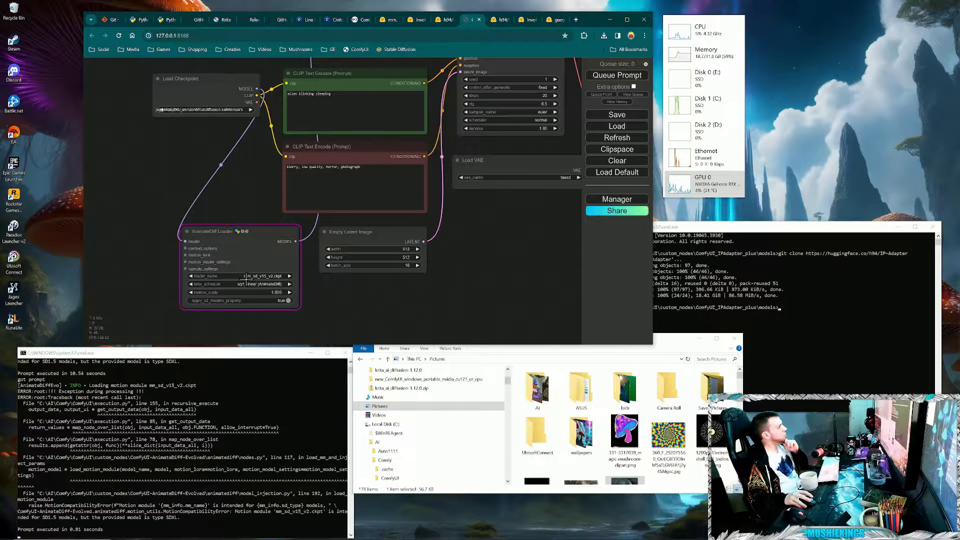
# - Switch the Load Checkpoint node from the Juggernaut XL model to the SD 1.5 LCM checkpoint
pyautogui.moveTo(202, 133); pyautogui.dragTo(302, 241)
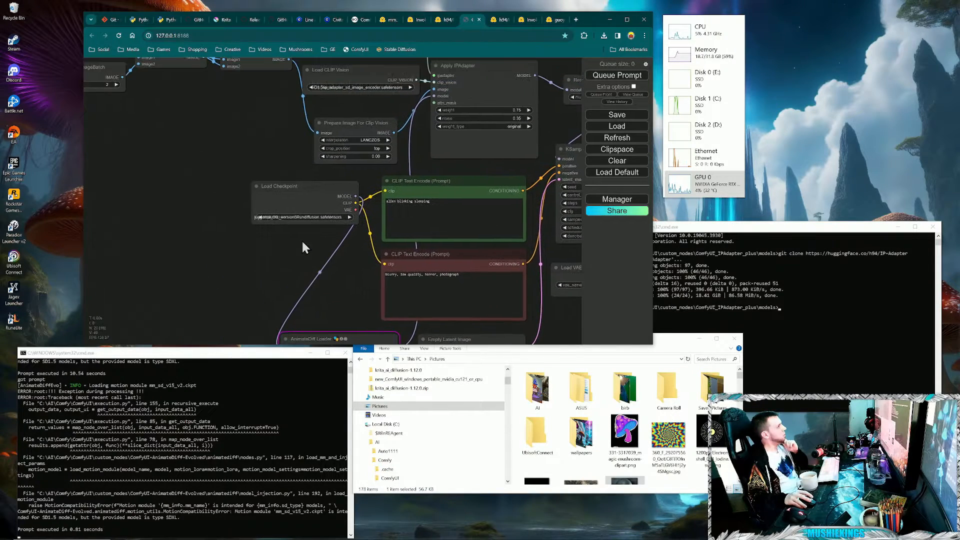
pyautogui.click(284, 219)
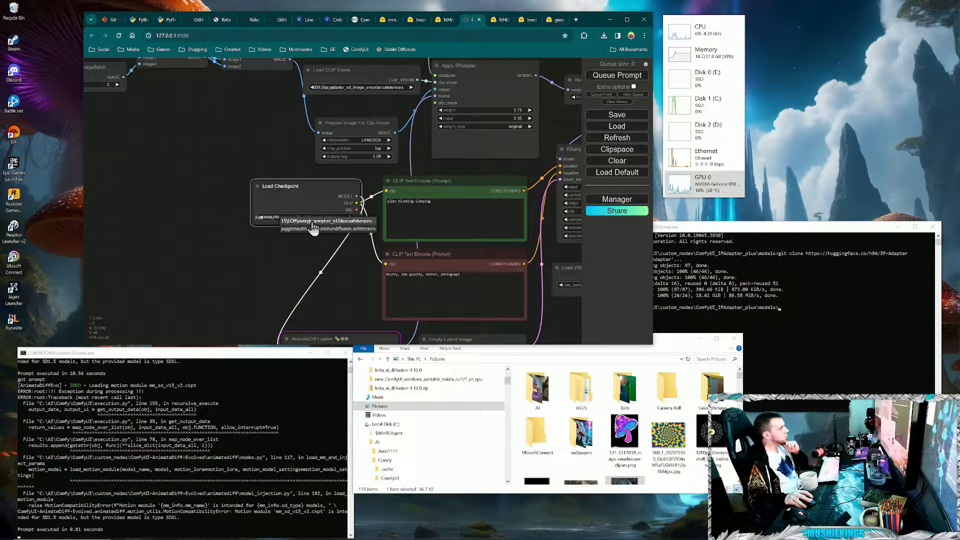
pyautogui.click(313, 222)
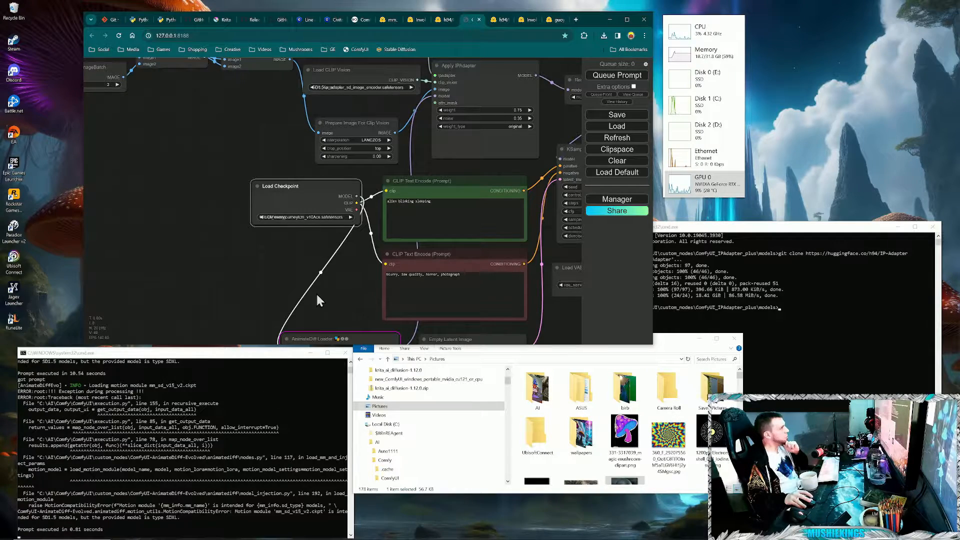
# - Set the KSampler's sampler_name to lcm
pyautogui.moveTo(318, 295); pyautogui.dragTo(204, 251)
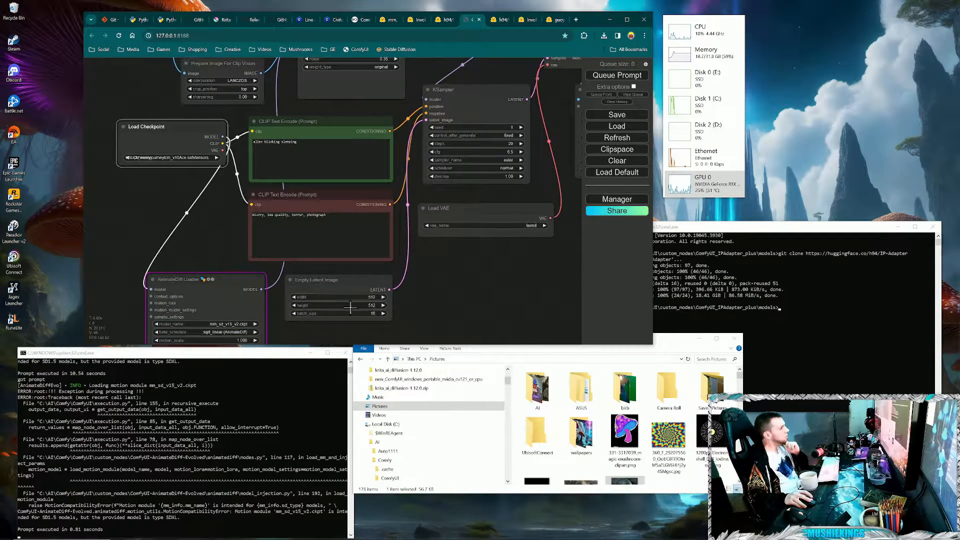
pyautogui.moveTo(455, 309); pyautogui.dragTo(395, 337)
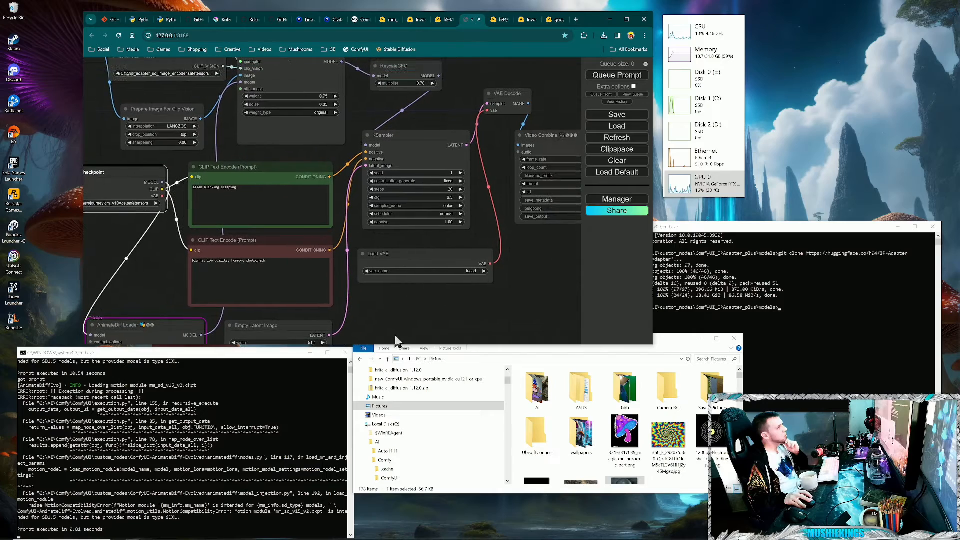
pyautogui.click(461, 308)
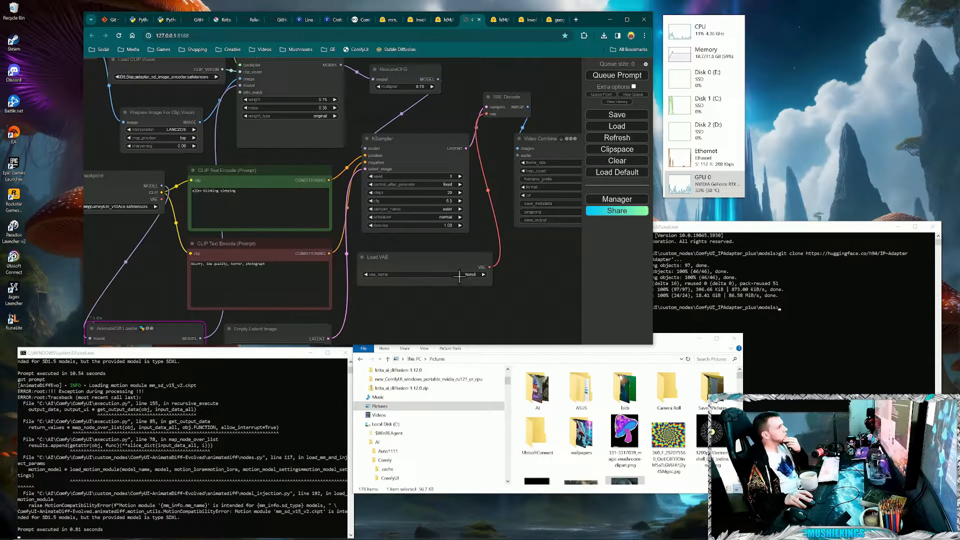
pyautogui.click(408, 209)
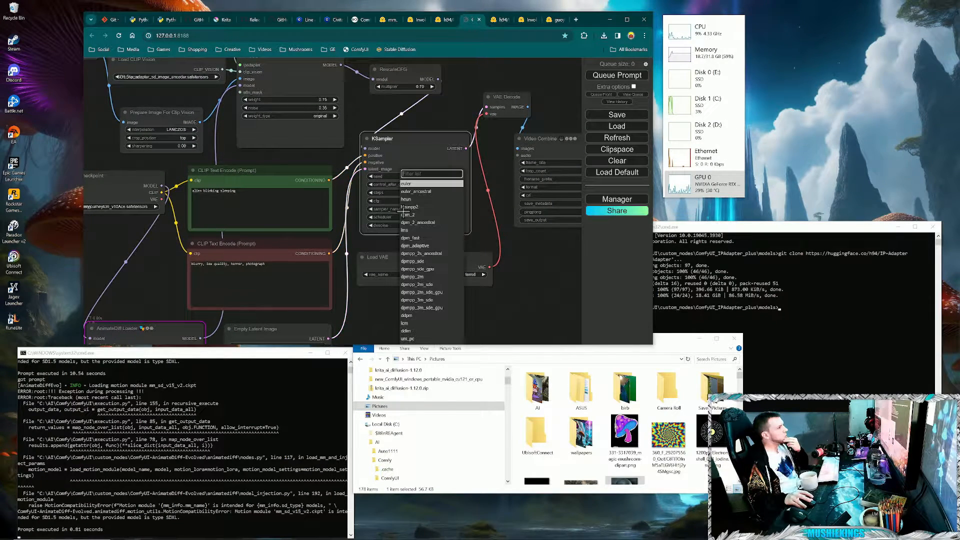
pyautogui.click(403, 323)
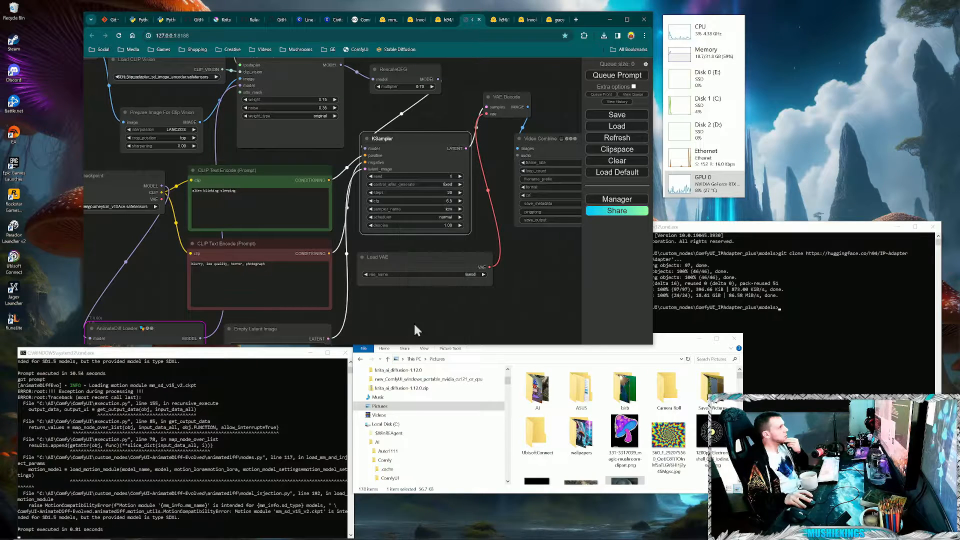
# - Set the KSampler to 5 steps and a cfg of 1.1
pyautogui.moveTo(508, 278); pyautogui.dragTo(492, 284)
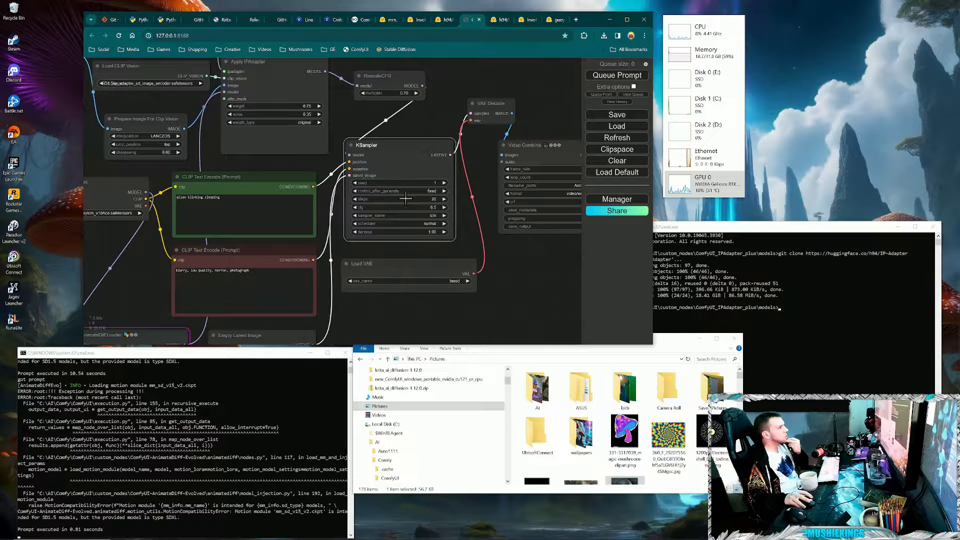
pyautogui.moveTo(404, 198); pyautogui.dragTo(403, 198)
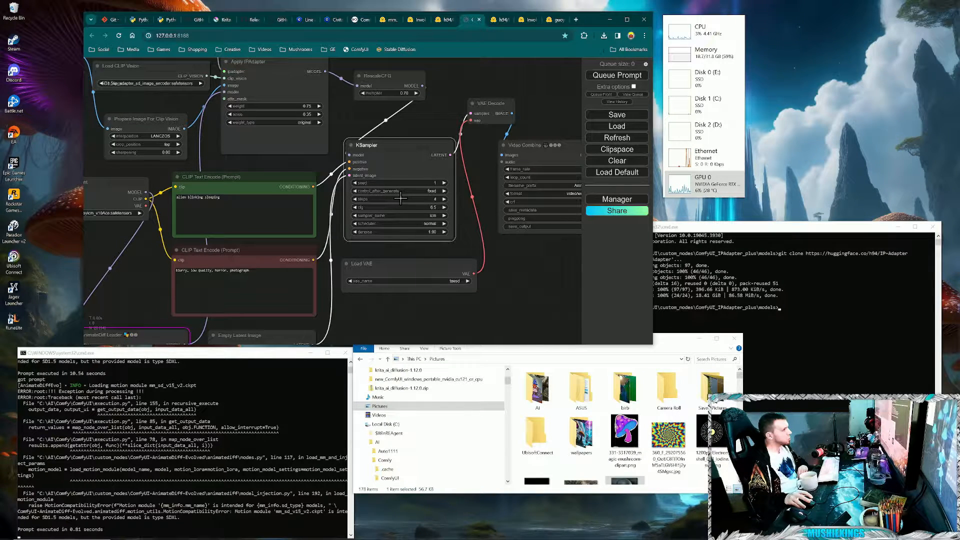
pyautogui.click(443, 199)
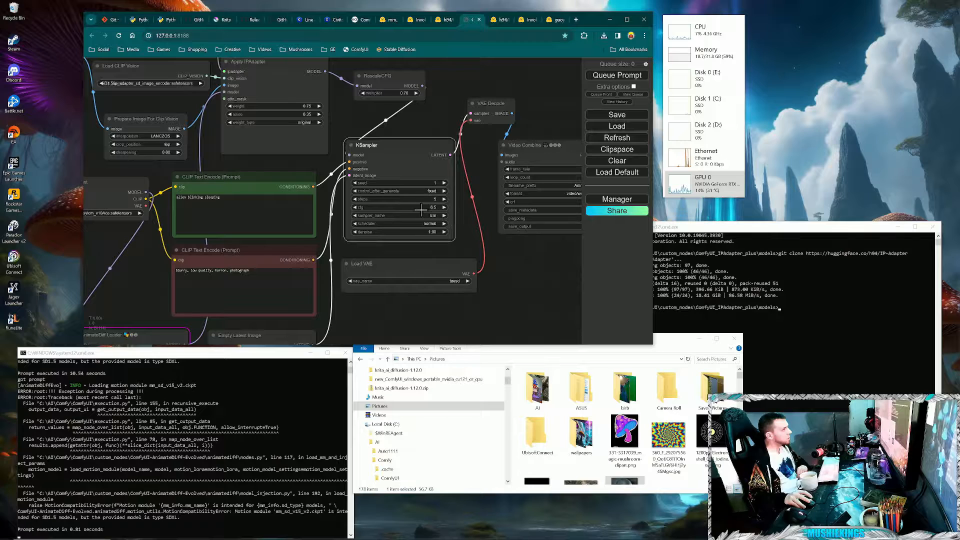
pyautogui.moveTo(422, 209); pyautogui.dragTo(407, 209)
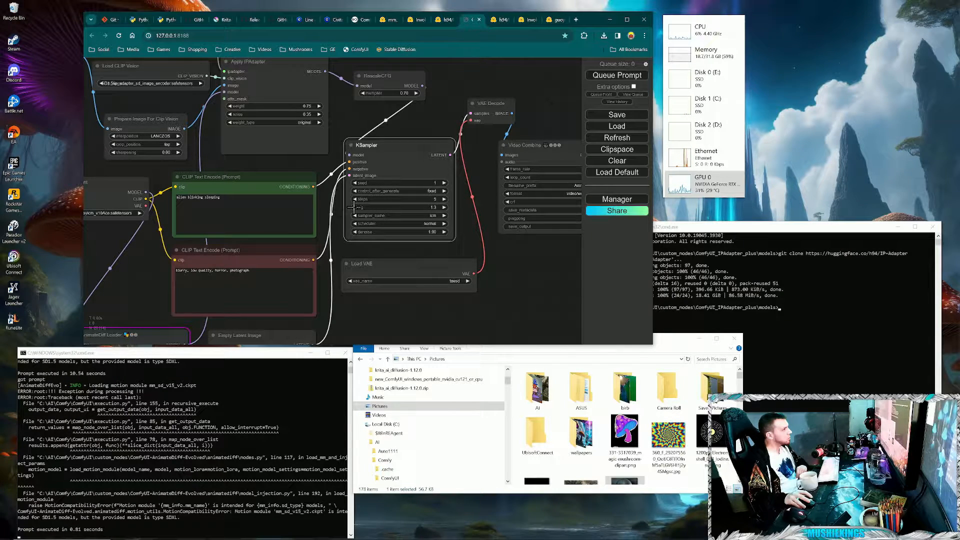
pyautogui.moveTo(354, 207); pyautogui.dragTo(354, 210)
# - Move the Video Combine node slightly farther to the right of the KSampler and VAE Decode nodes
pyautogui.moveTo(518, 284); pyautogui.dragTo(431, 284)
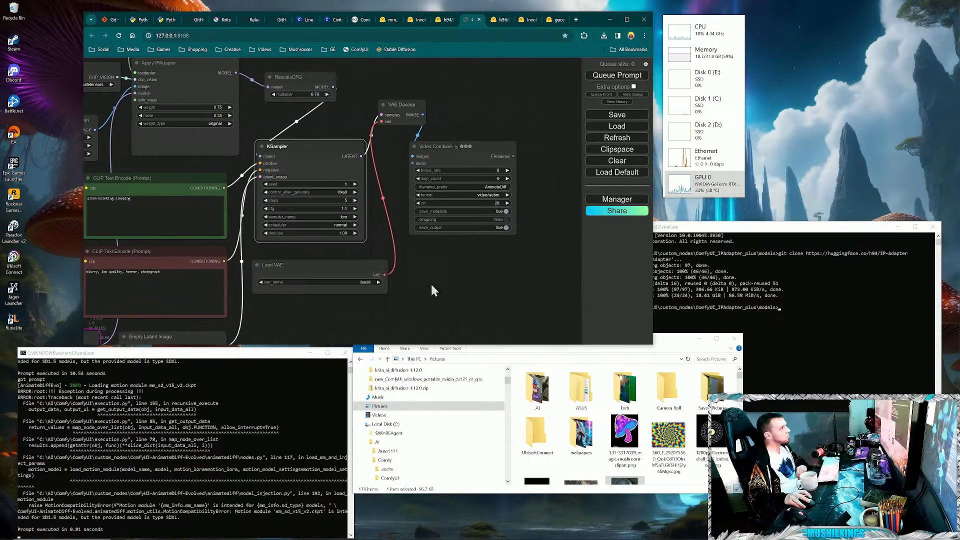
pyautogui.moveTo(375, 197); pyautogui.dragTo(368, 236)
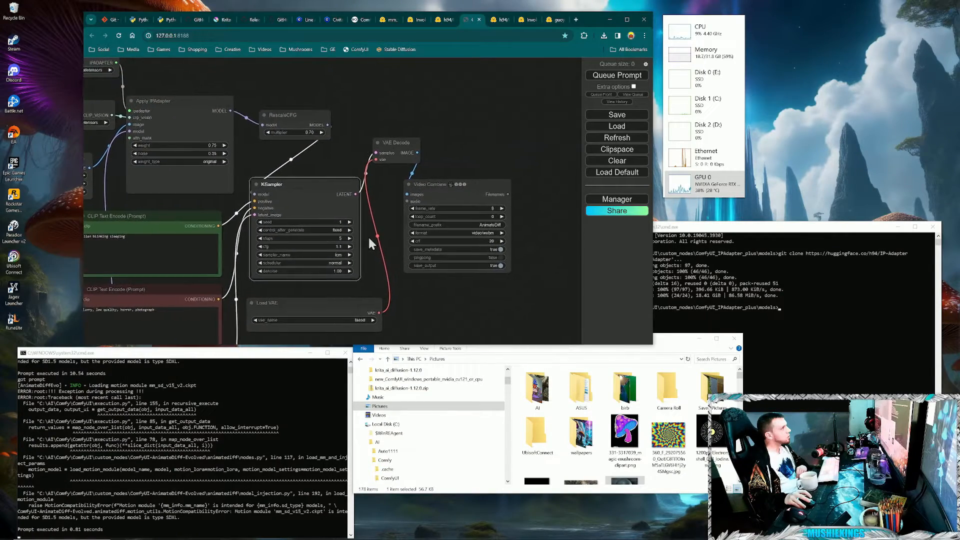
pyautogui.moveTo(421, 186); pyautogui.dragTo(404, 99)
pyautogui.moveTo(403, 224); pyautogui.dragTo(441, 275)
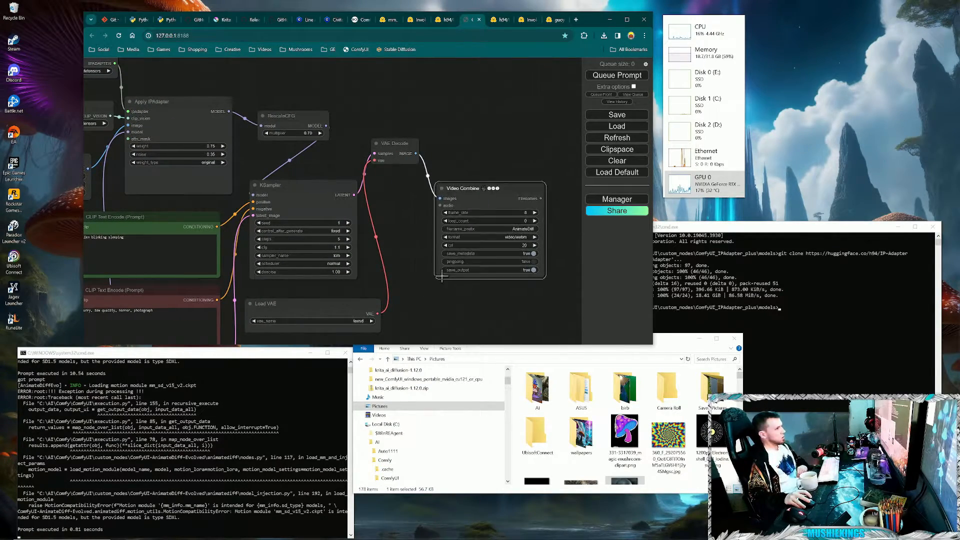
# - Run the workflow with the LCM settings and follow its progress through to the Video Combine preview
pyautogui.moveTo(501, 333); pyautogui.dragTo(476, 278)
pyautogui.click(622, 77)
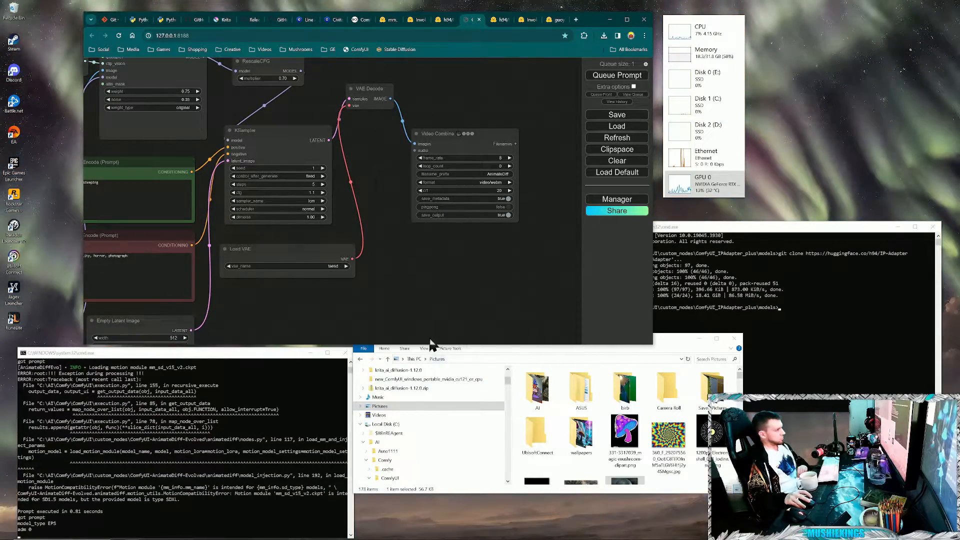
pyautogui.moveTo(420, 335); pyautogui.dragTo(405, 250)
pyautogui.scroll(-2, 387, 258)
pyautogui.moveTo(350, 265); pyautogui.dragTo(464, 315)
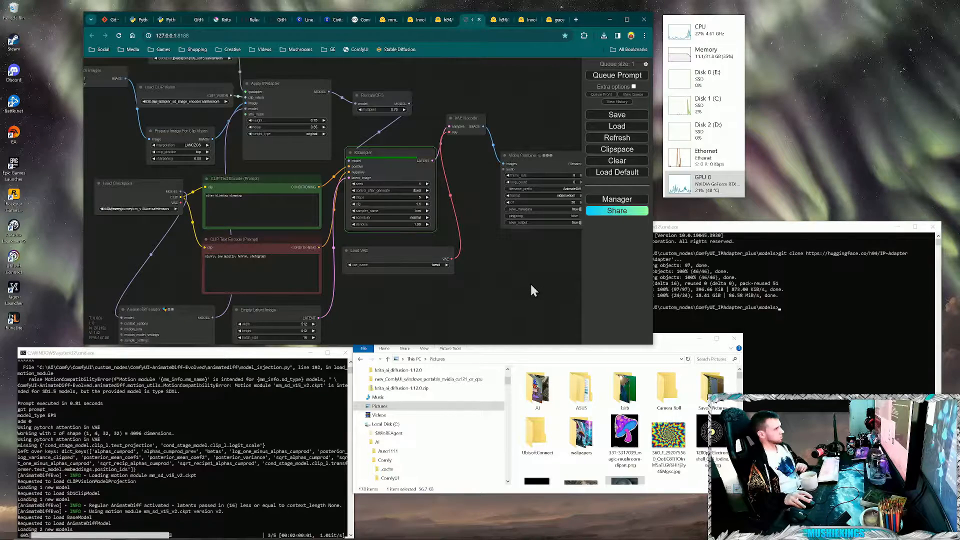
pyautogui.moveTo(532, 290); pyautogui.dragTo(416, 293)
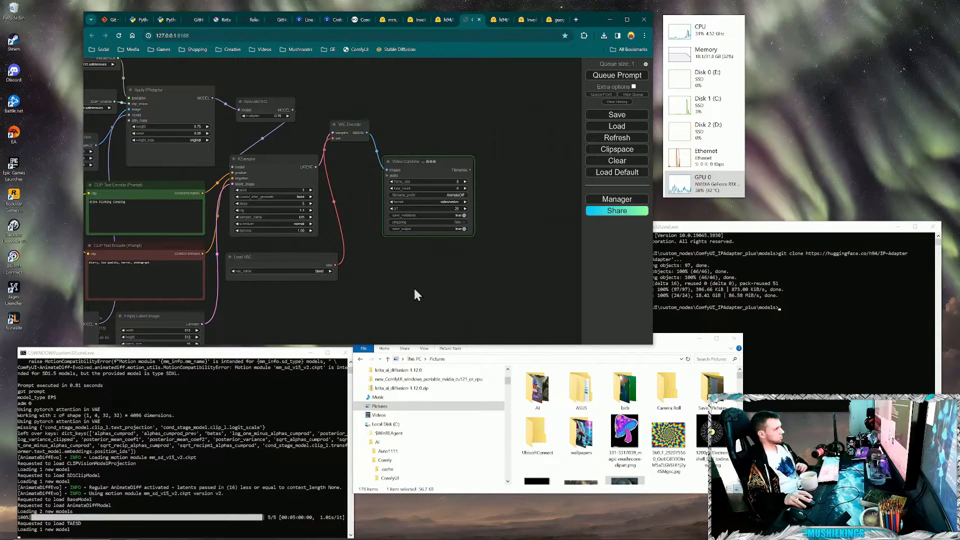
pyautogui.moveTo(430, 262); pyautogui.dragTo(401, 272)
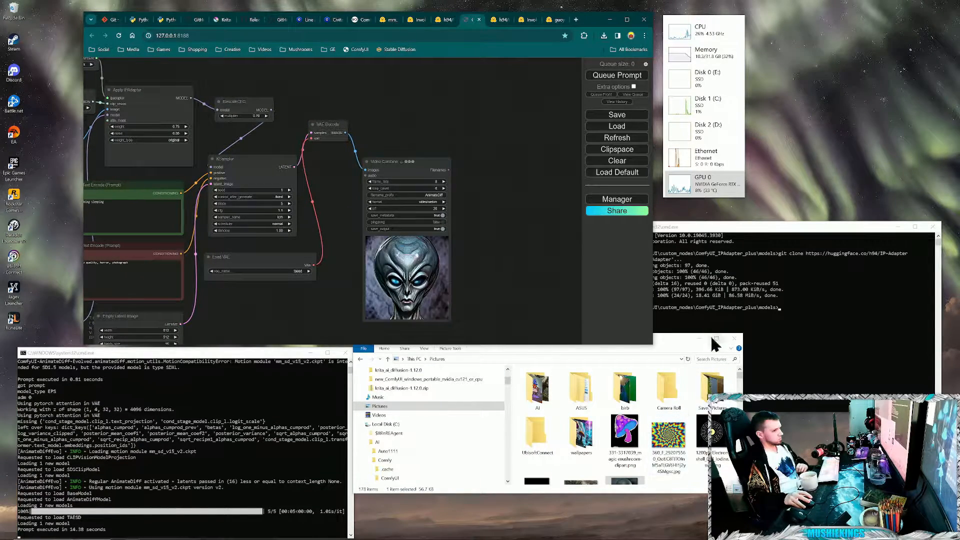
# - Inspect the generated alien animation and set the Video Combine node's output format to image/gif
pyautogui.scroll(3, 476, 295)
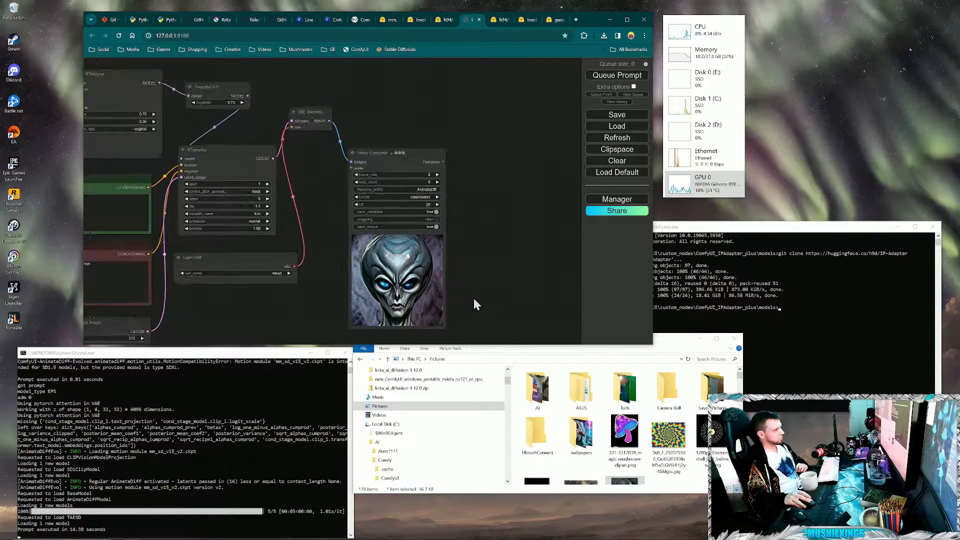
pyautogui.moveTo(473, 300); pyautogui.dragTo(513, 295)
pyautogui.scroll(1, 490, 176)
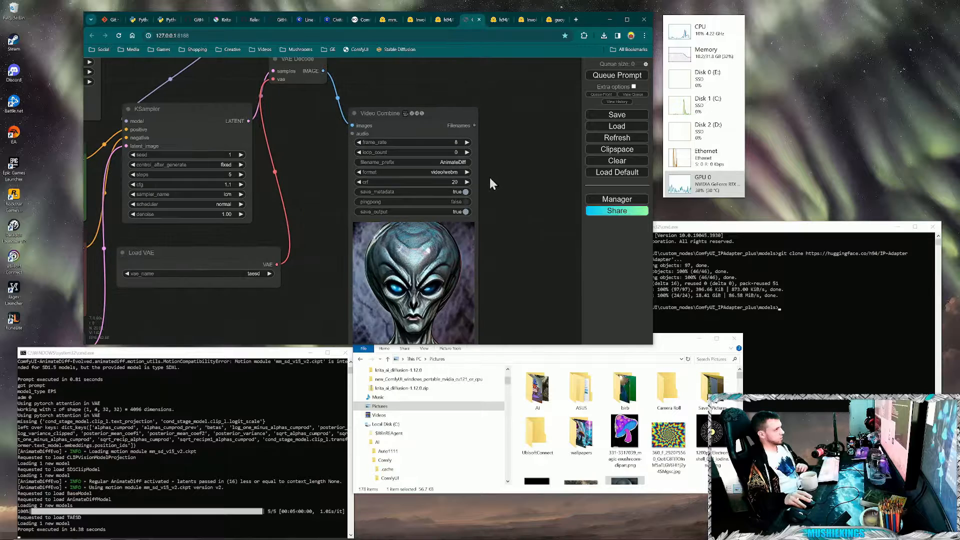
pyautogui.moveTo(490, 177); pyautogui.dragTo(498, 226)
pyautogui.click(461, 222)
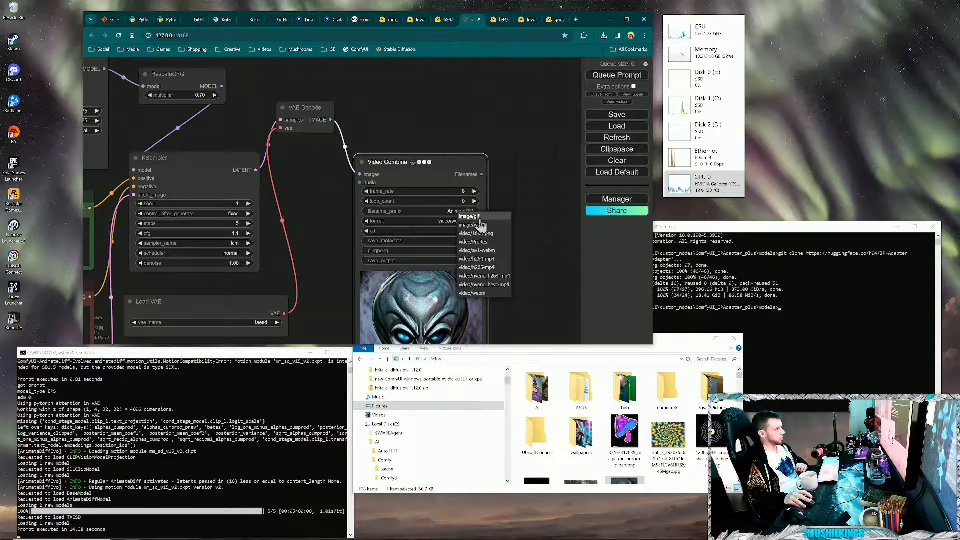
pyautogui.click(482, 217)
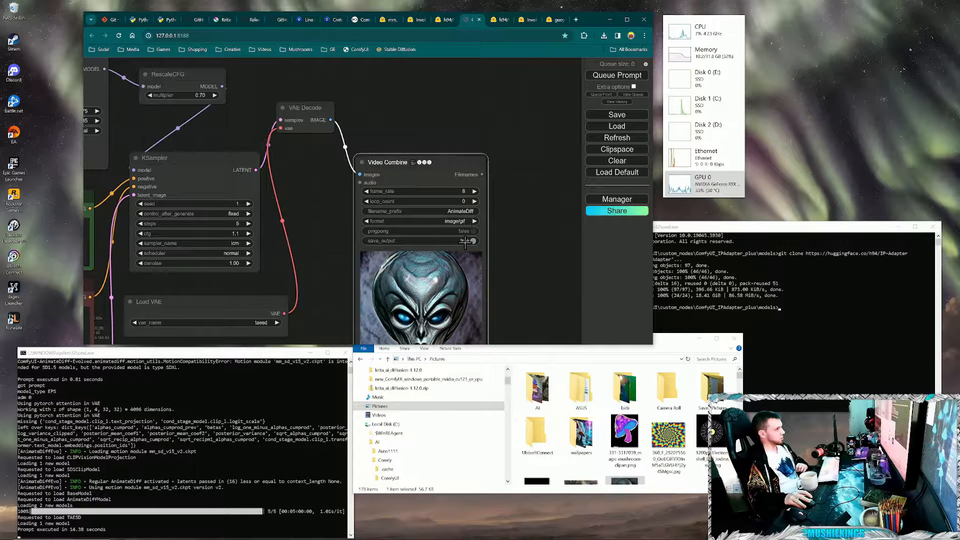
# - Enable pingpong playback on the Video Combine node
pyautogui.moveTo(483, 244); pyautogui.dragTo(476, 243)
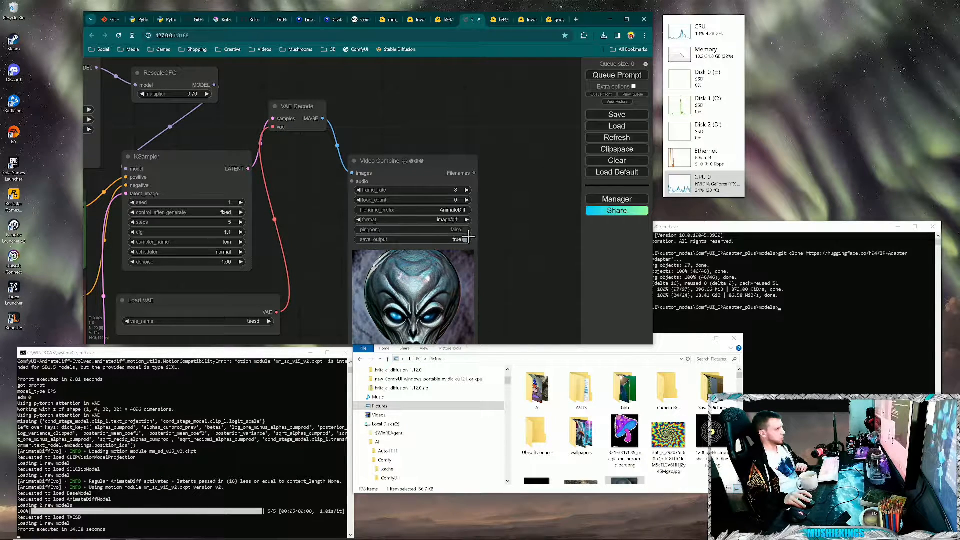
pyautogui.click(465, 230)
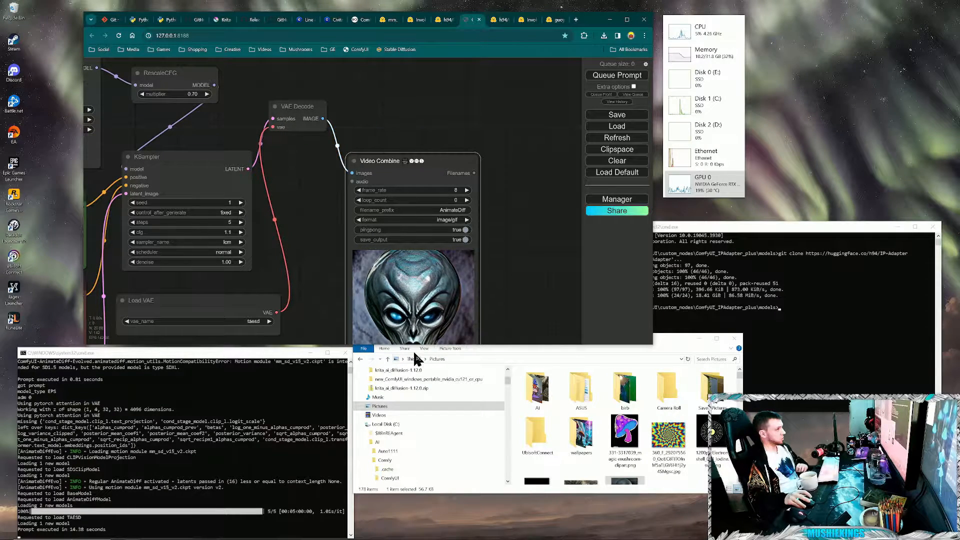
pyautogui.moveTo(507, 302); pyautogui.dragTo(519, 281)
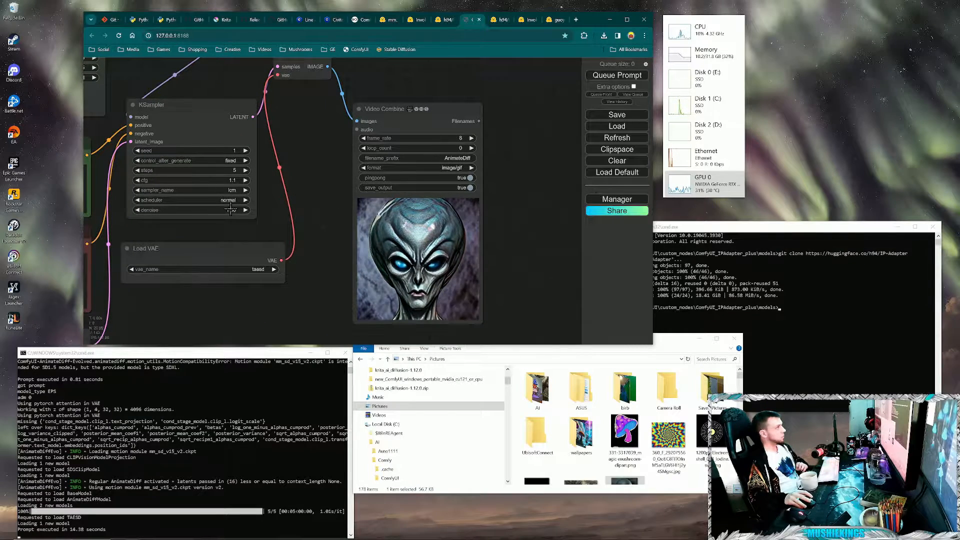
# - Set the KSampler's control_after_generate option to randomize
pyautogui.moveTo(249, 201); pyautogui.dragTo(323, 205)
pyautogui.click(298, 202)
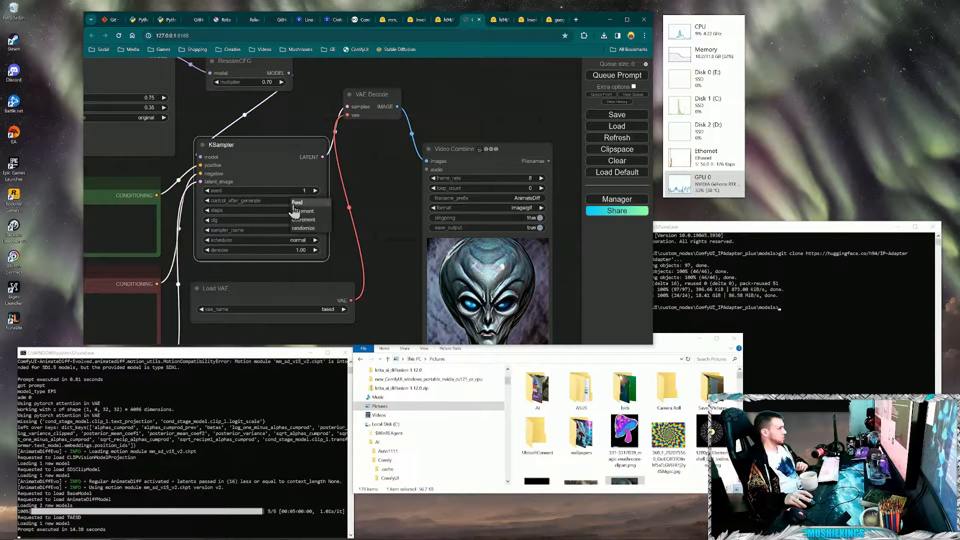
pyautogui.click(300, 231)
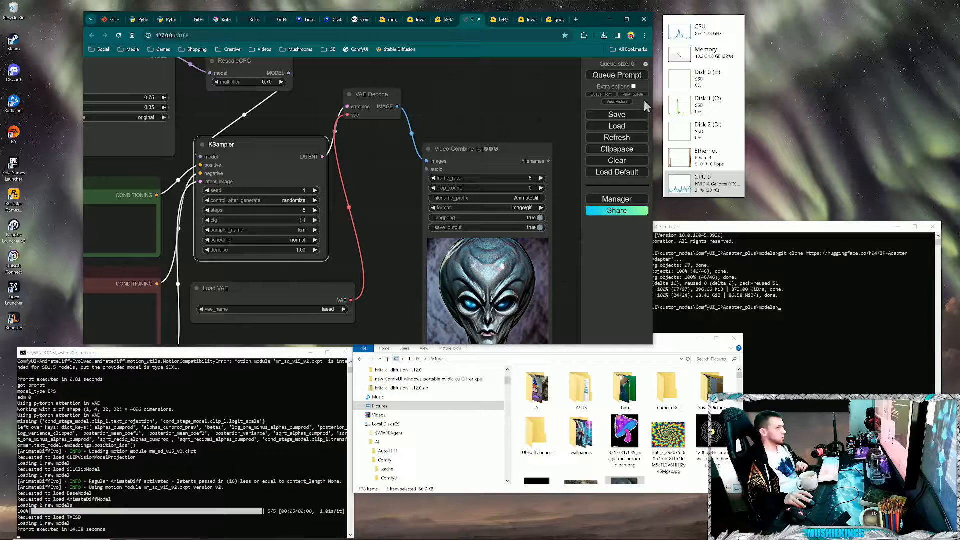
# - Queue the workflow three times to generate alien animations with randomized seeds
pyautogui.click(626, 76)
pyautogui.moveTo(358, 224); pyautogui.dragTo(291, 191)
pyautogui.scroll(-1, 255, 251)
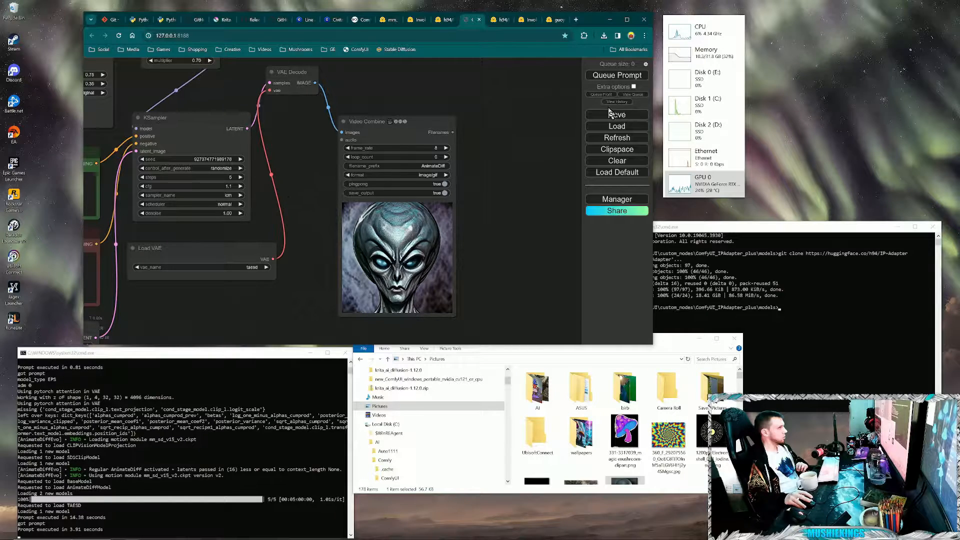
pyautogui.click(604, 76)
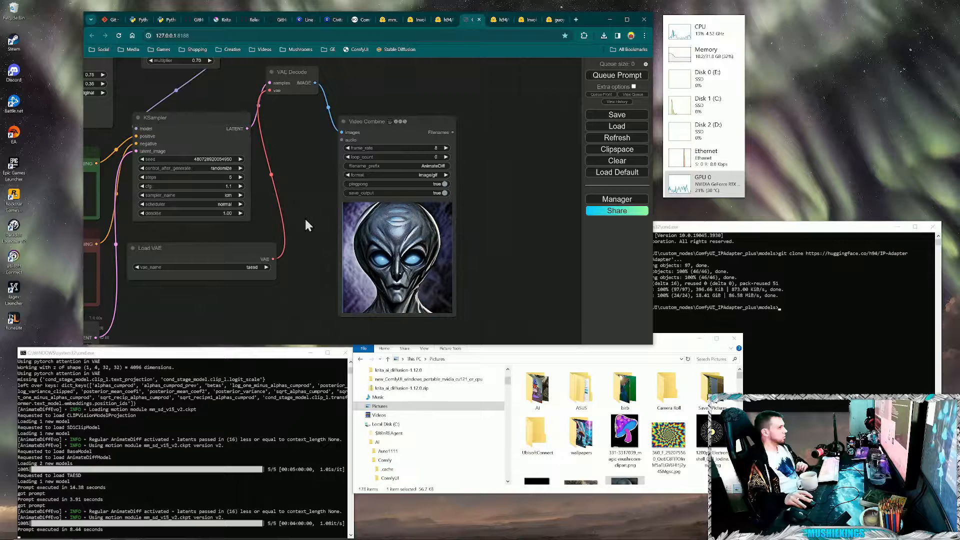
pyautogui.click(635, 76)
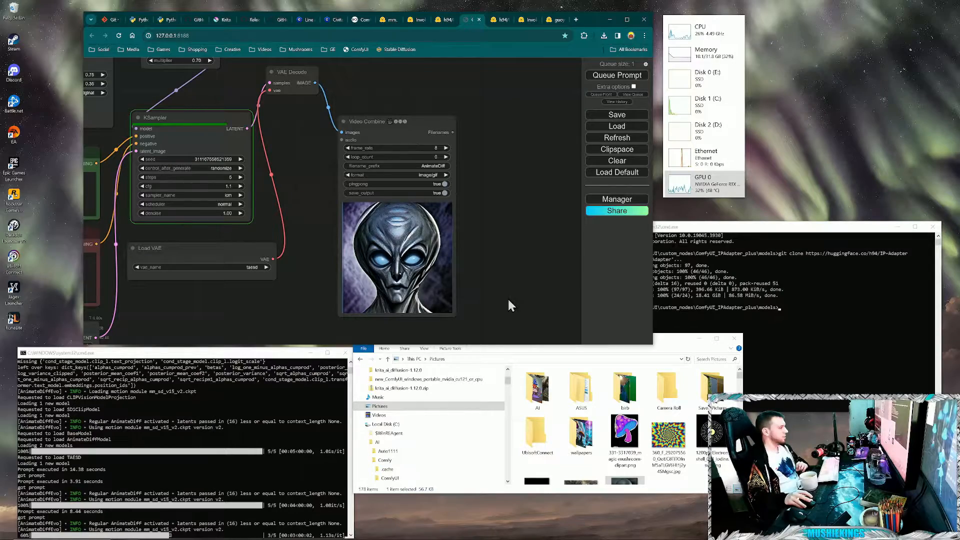
# - Review the workflow from the Load Image and batch nodes through the checkpoint and KSampler to the Video Combine preview
pyautogui.moveTo(186, 237); pyautogui.dragTo(463, 236)
pyautogui.scroll(-2, 428, 293)
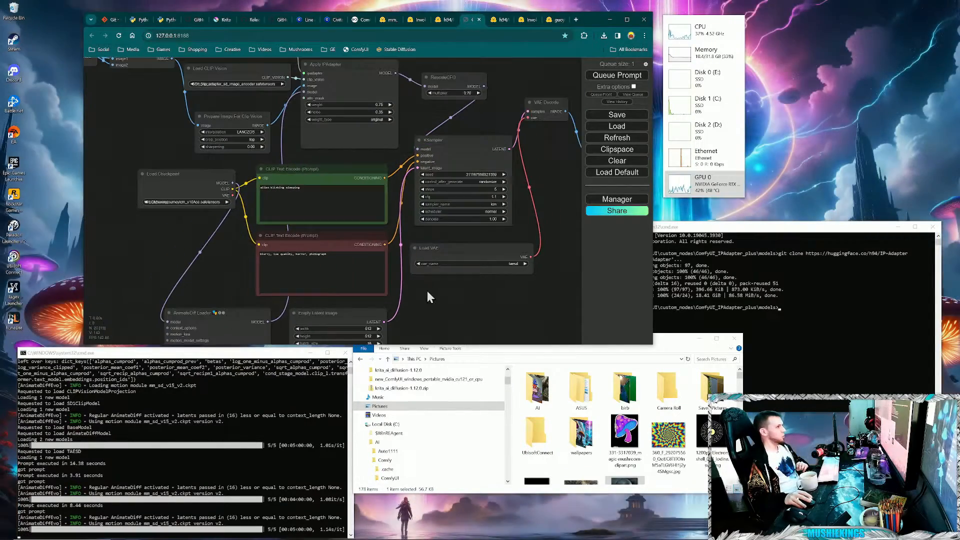
pyautogui.moveTo(428, 293); pyautogui.dragTo(565, 312)
pyautogui.moveTo(231, 202); pyautogui.dragTo(493, 265)
pyautogui.scroll(3, 270, 269)
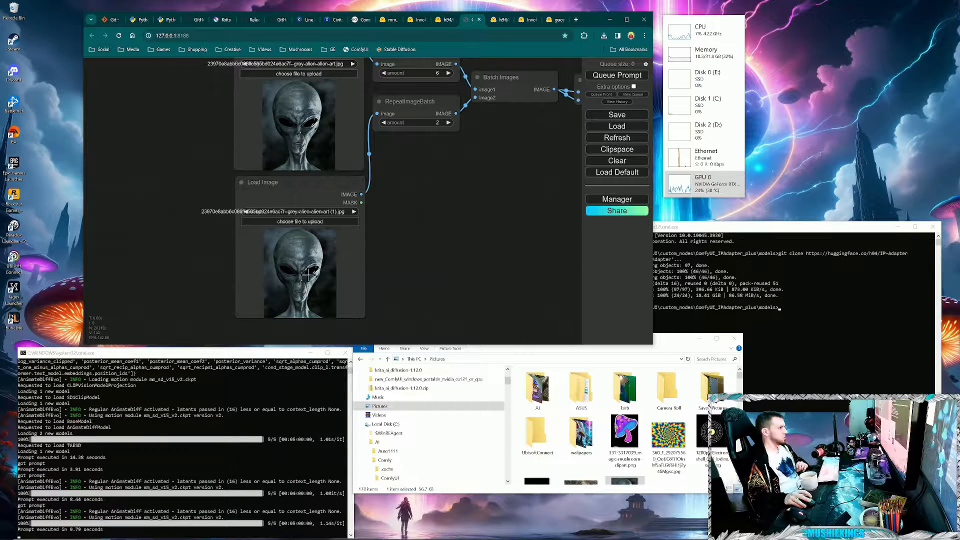
pyautogui.moveTo(554, 267); pyautogui.dragTo(454, 263)
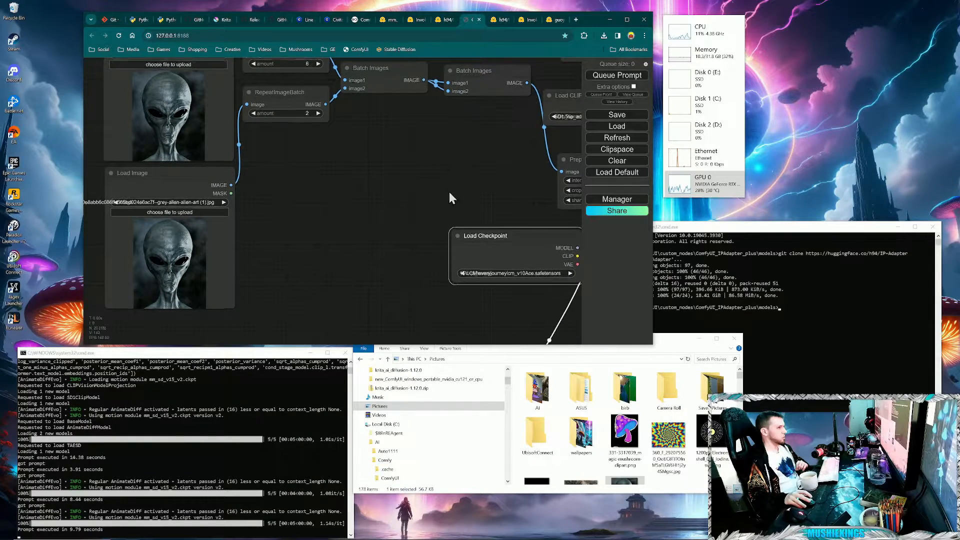
pyautogui.moveTo(449, 192); pyautogui.dragTo(213, 172)
pyautogui.moveTo(397, 301); pyautogui.dragTo(46, 245)
pyautogui.moveTo(505, 203); pyautogui.dragTo(477, 242)
pyautogui.moveTo(393, 139); pyautogui.dragTo(428, 120)
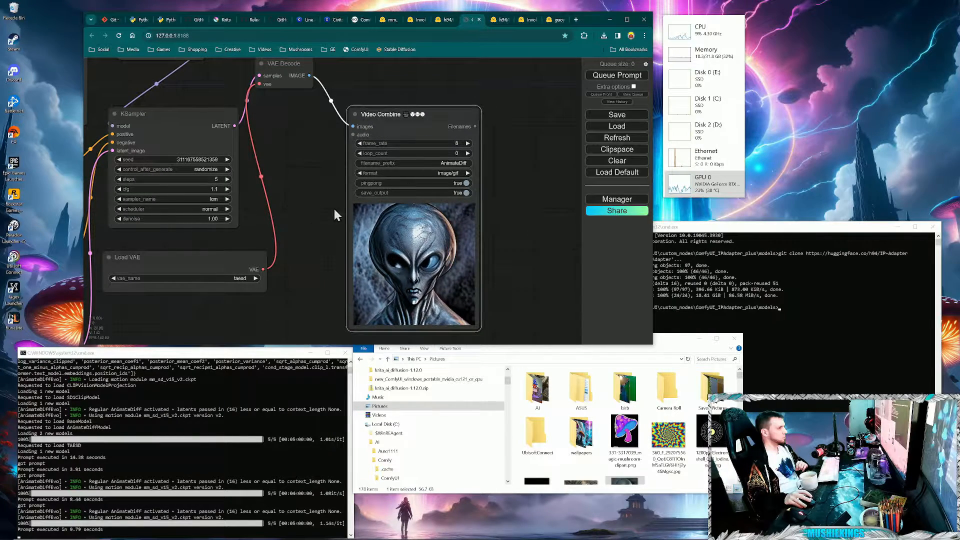
# - Run the workflow once more with a random seed and follow the generation through to the Video Combine node
pyautogui.click(617, 75)
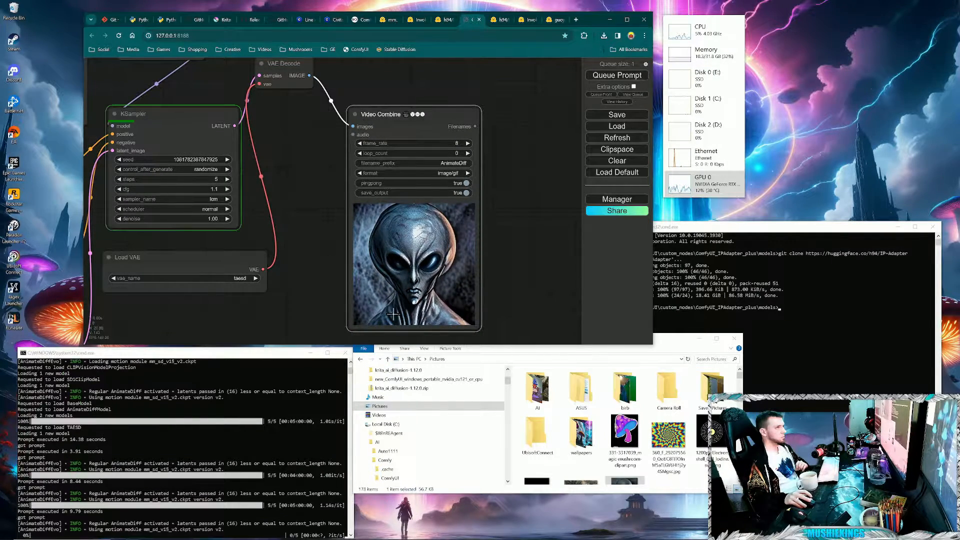
pyautogui.moveTo(517, 257); pyautogui.dragTo(530, 231)
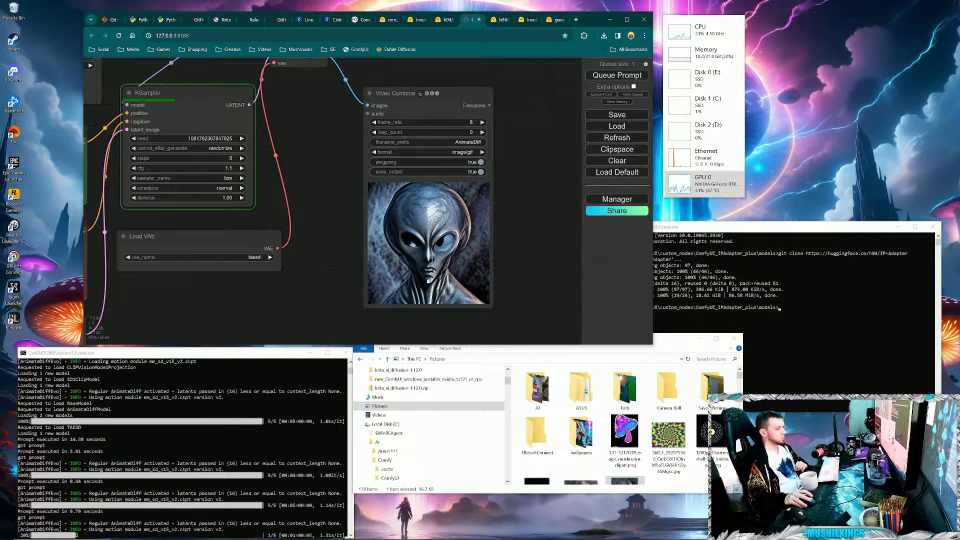
pyautogui.moveTo(507, 377); pyautogui.dragTo(513, 389)
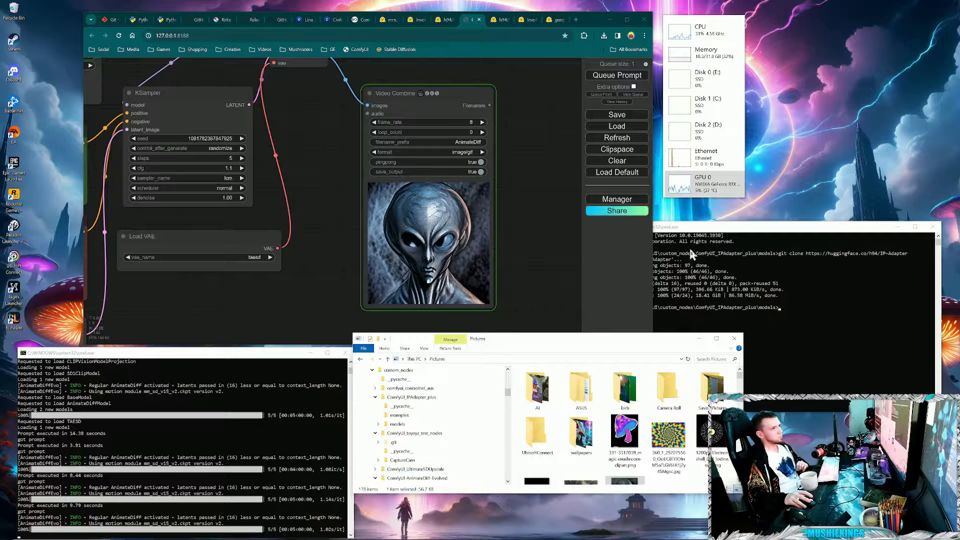
pyautogui.click(545, 194)
pyautogui.scroll(-3, 532, 241)
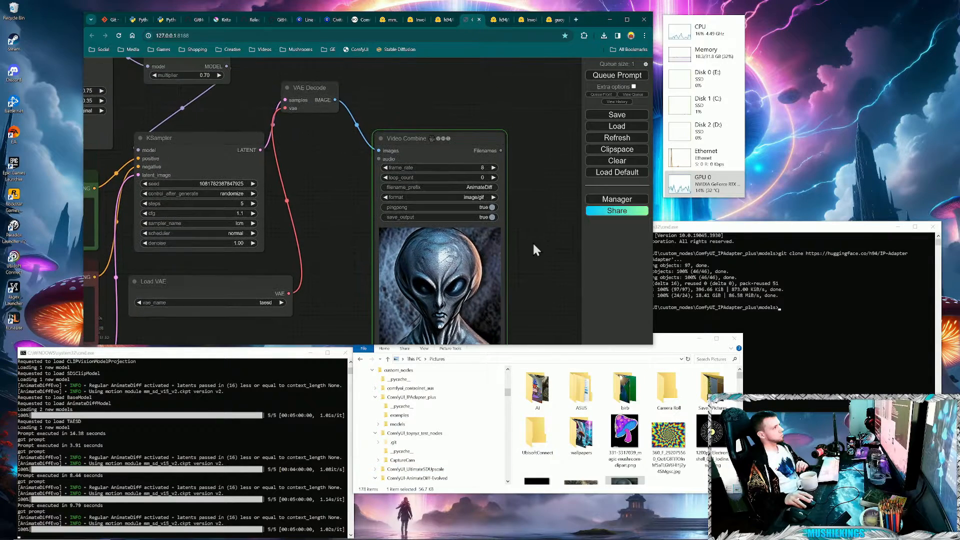
pyautogui.moveTo(381, 295); pyautogui.dragTo(405, 292)
pyautogui.scroll(-1, 364, 241)
# - Close the leftover Hugging Face browser pages for the IP-Adapter and AnimateDiff model files
pyautogui.click(501, 20)
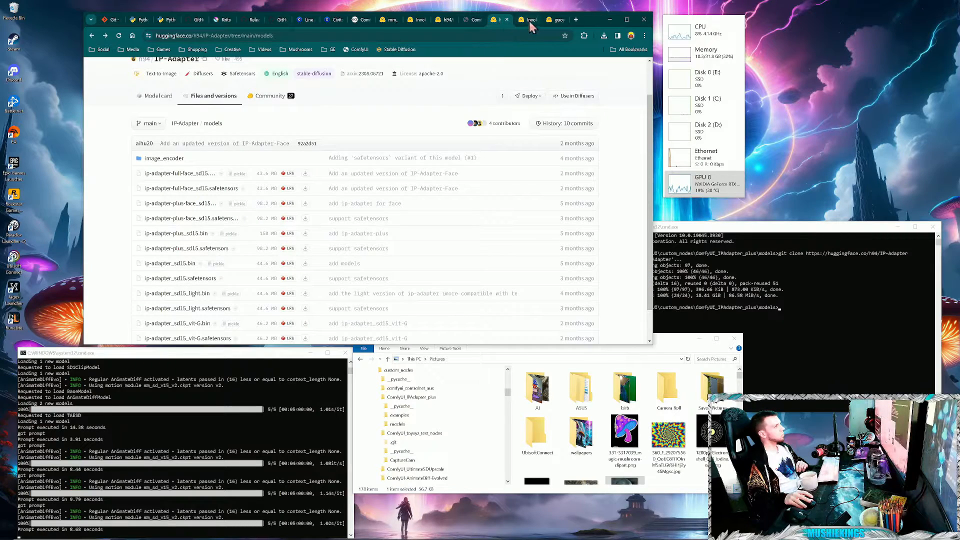
pyautogui.click(507, 21)
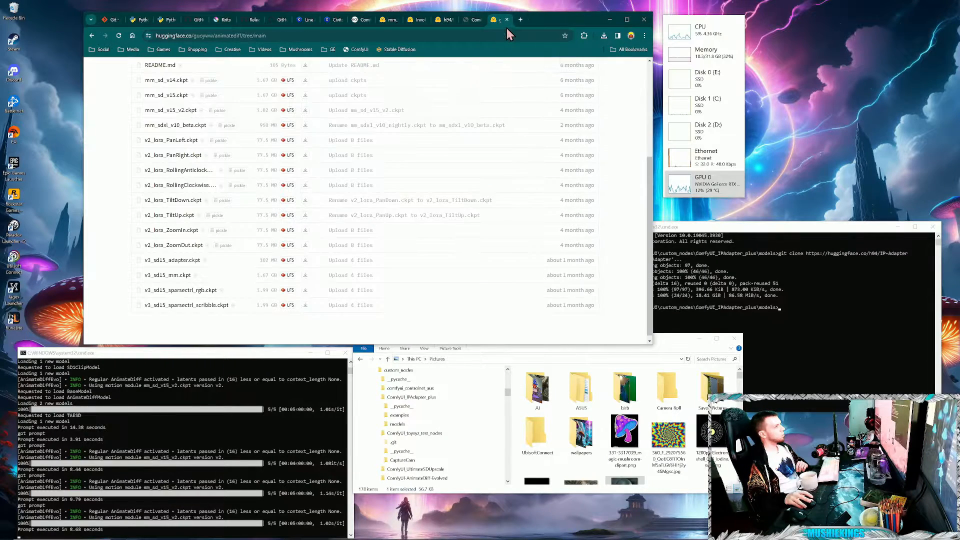
pyautogui.click(506, 22)
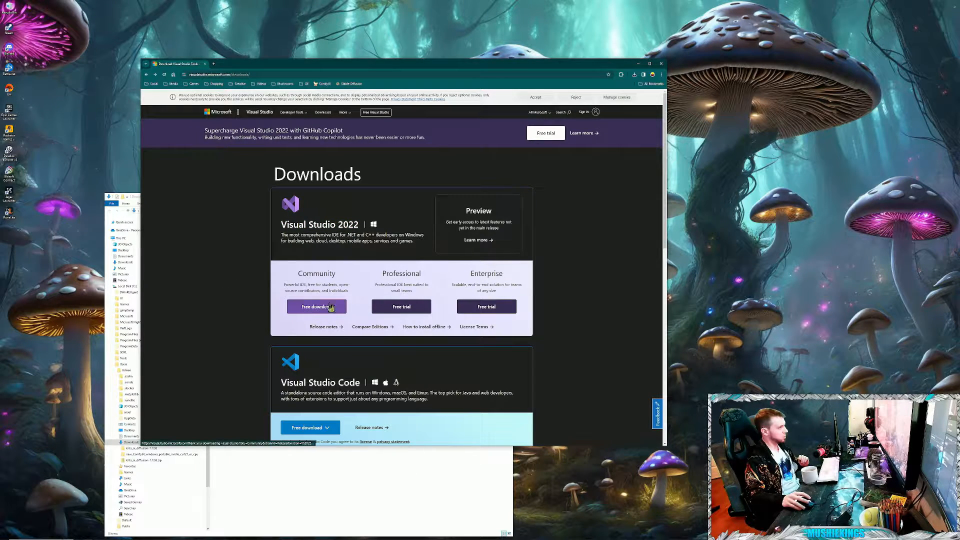
# - Download the Visual Studio 2022 Community installer, run it with permission to change the device, and continue its setup
pyautogui.click(313, 307)
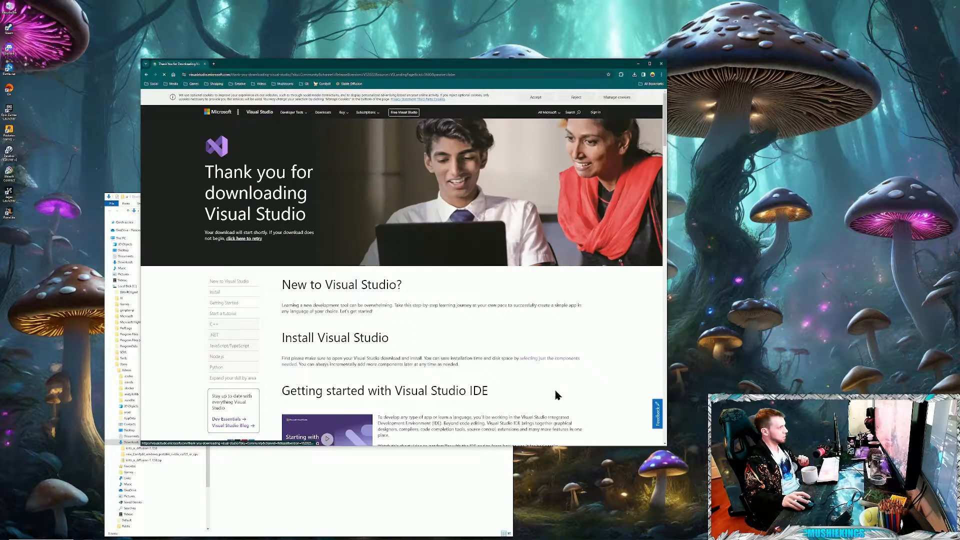
pyautogui.click(446, 482)
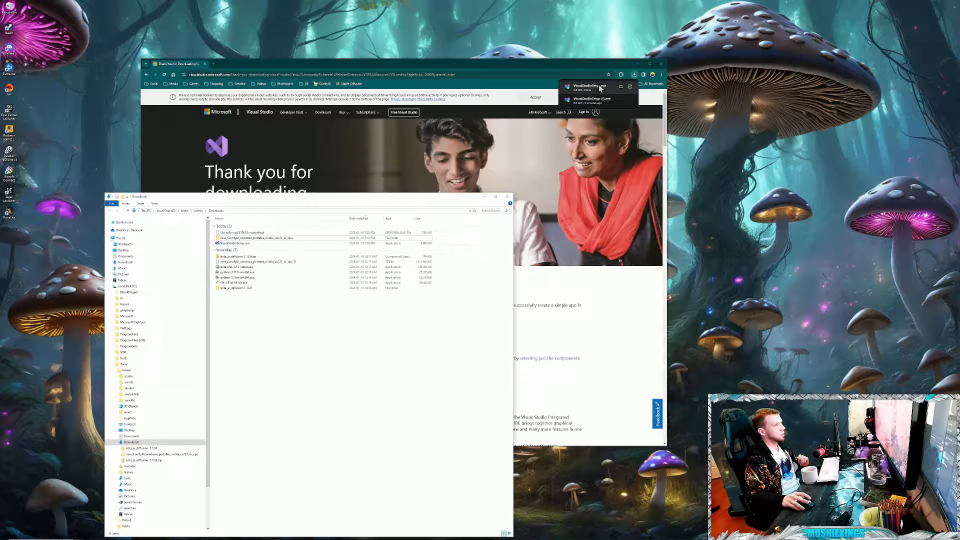
pyautogui.doubleClick(235, 244)
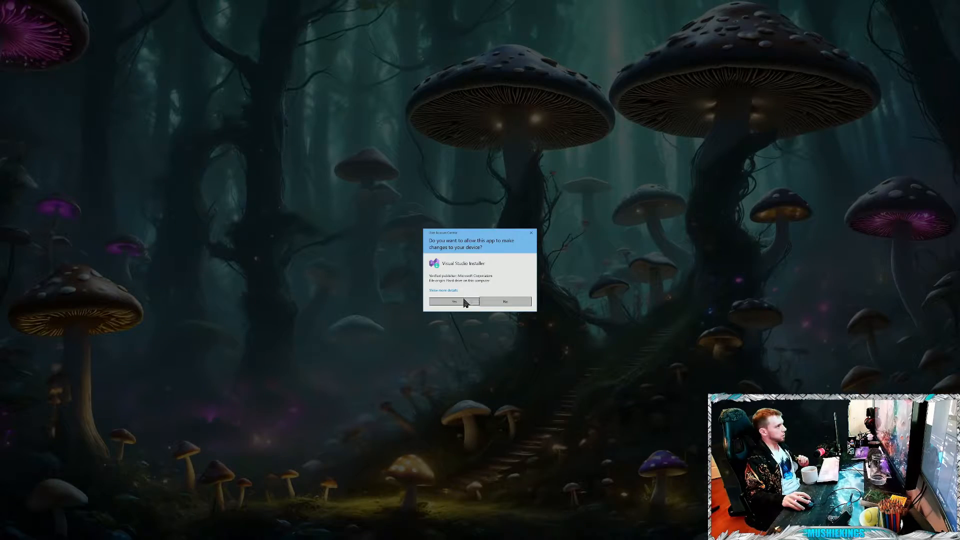
pyautogui.click(454, 303)
pyautogui.click(485, 197)
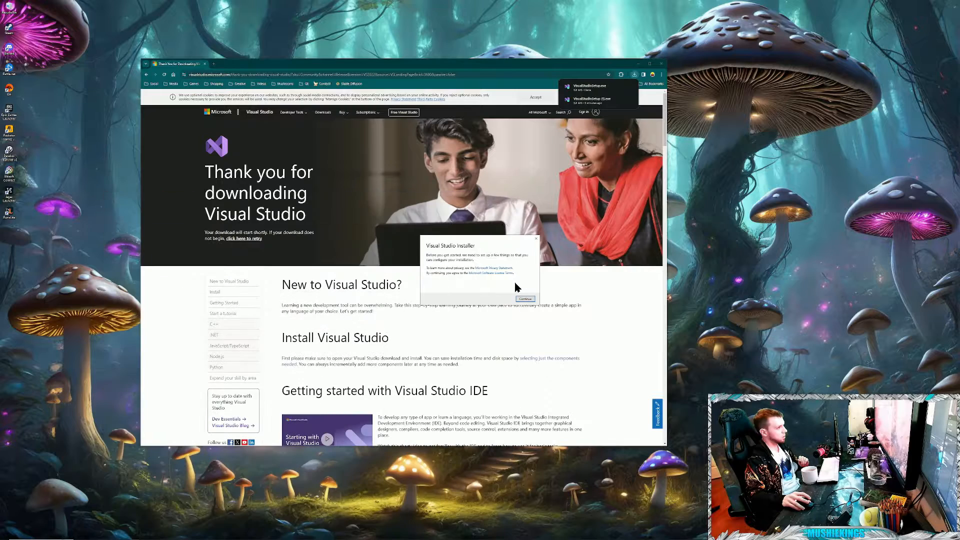
pyautogui.click(524, 300)
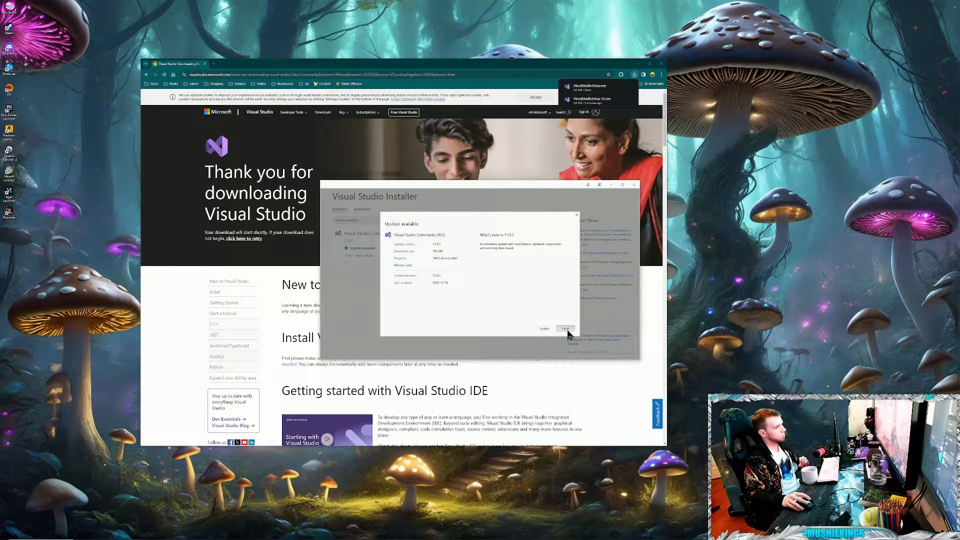
# - Skip the update, open Visual Studio Community 2022 for modification, and expand the Desktop development with C++ components in an enlarged installer window
pyautogui.click(567, 330)
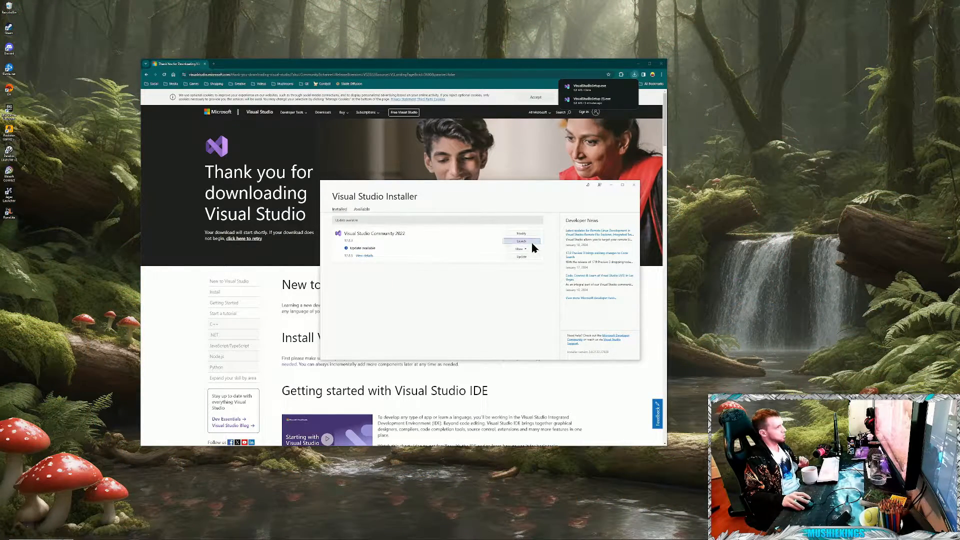
pyautogui.click(515, 235)
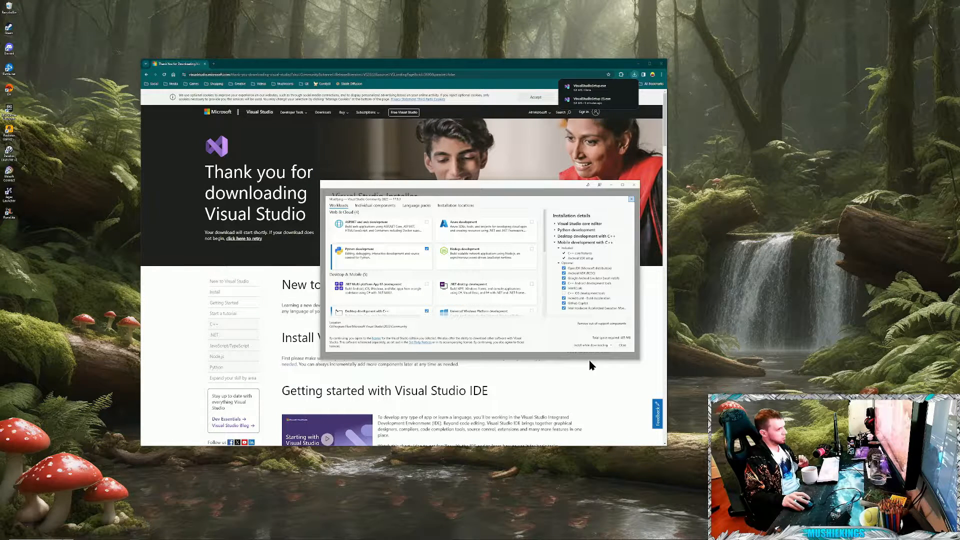
pyautogui.moveTo(591, 359); pyautogui.dragTo(589, 496)
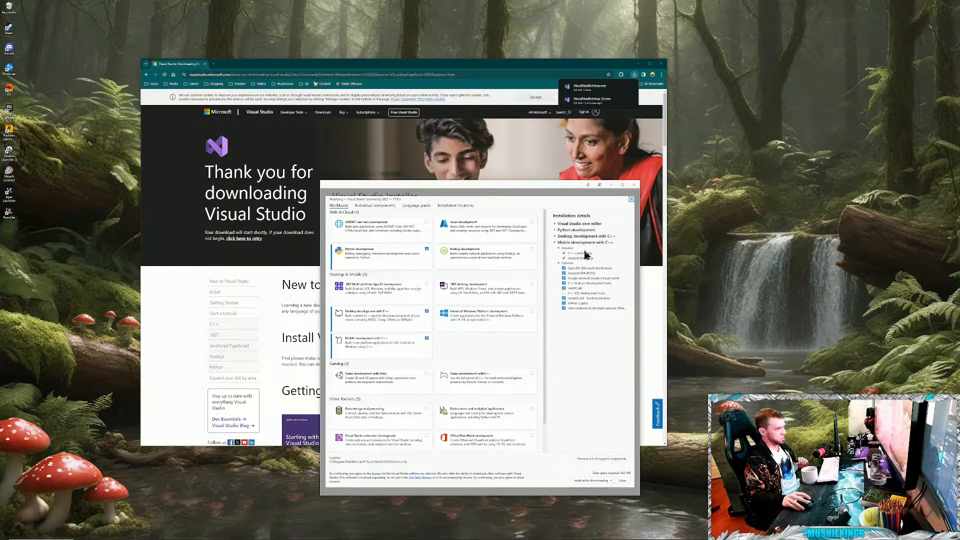
pyautogui.click(556, 237)
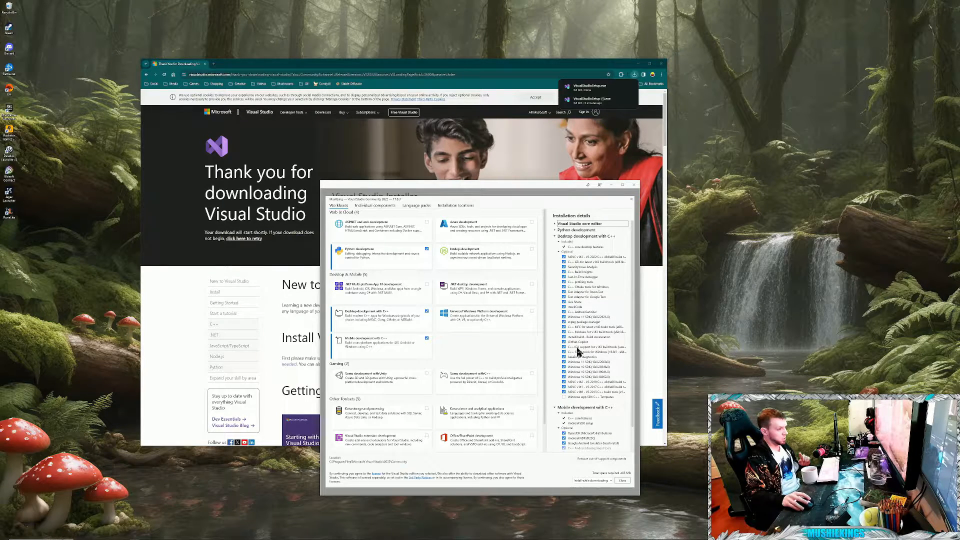